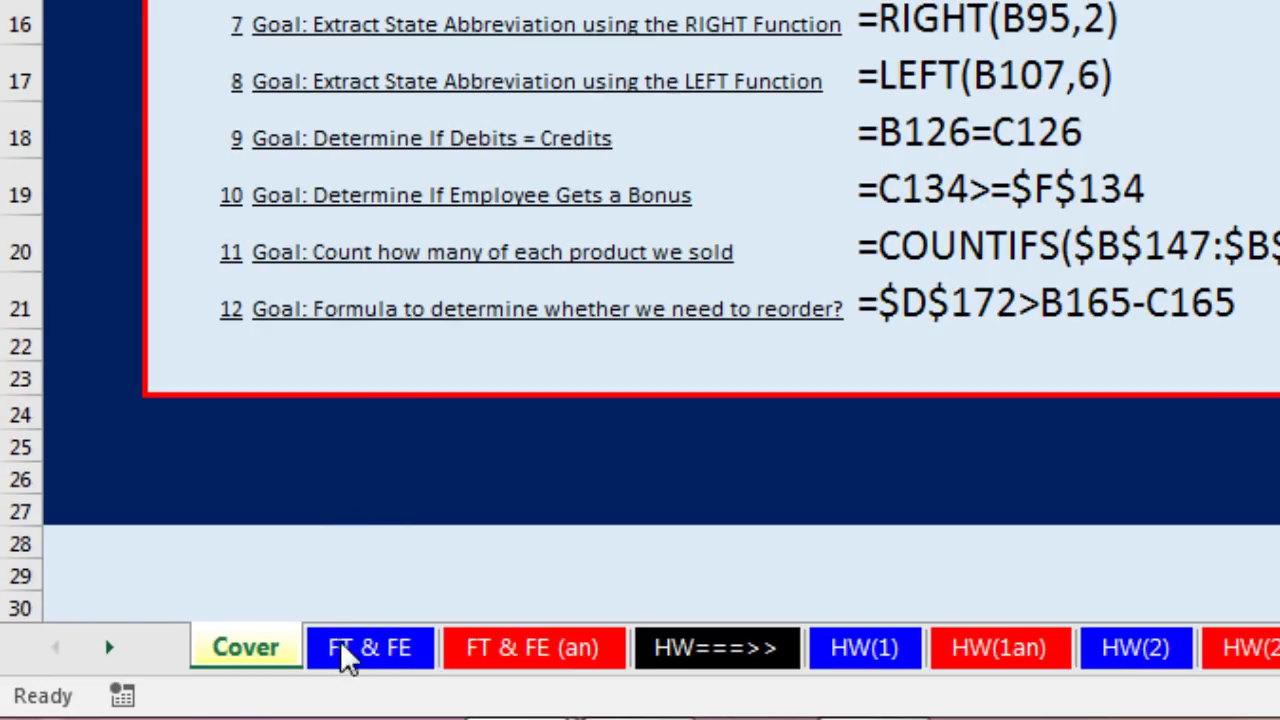
# Open the FT & FE sheet and total the week's calls in C30 with =SUM(C23:C29).
pyautogui.click(388, 660)
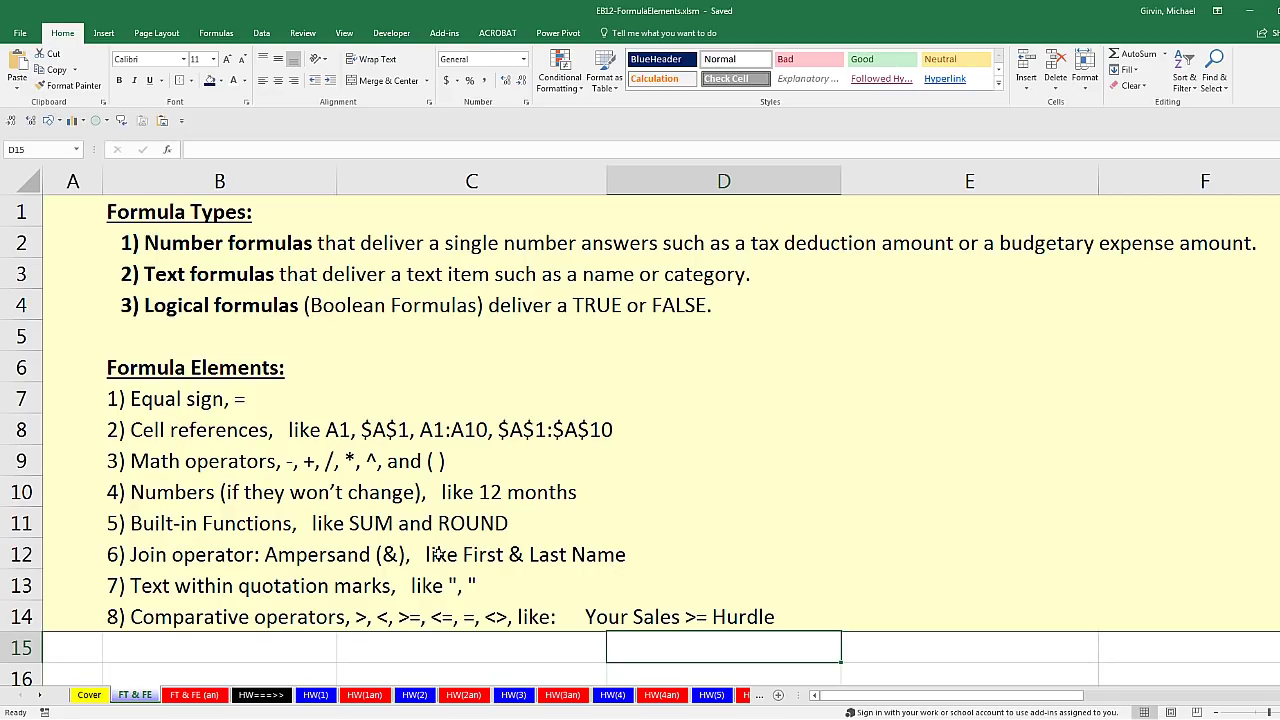
pyautogui.scroll(-3, 510, 550)
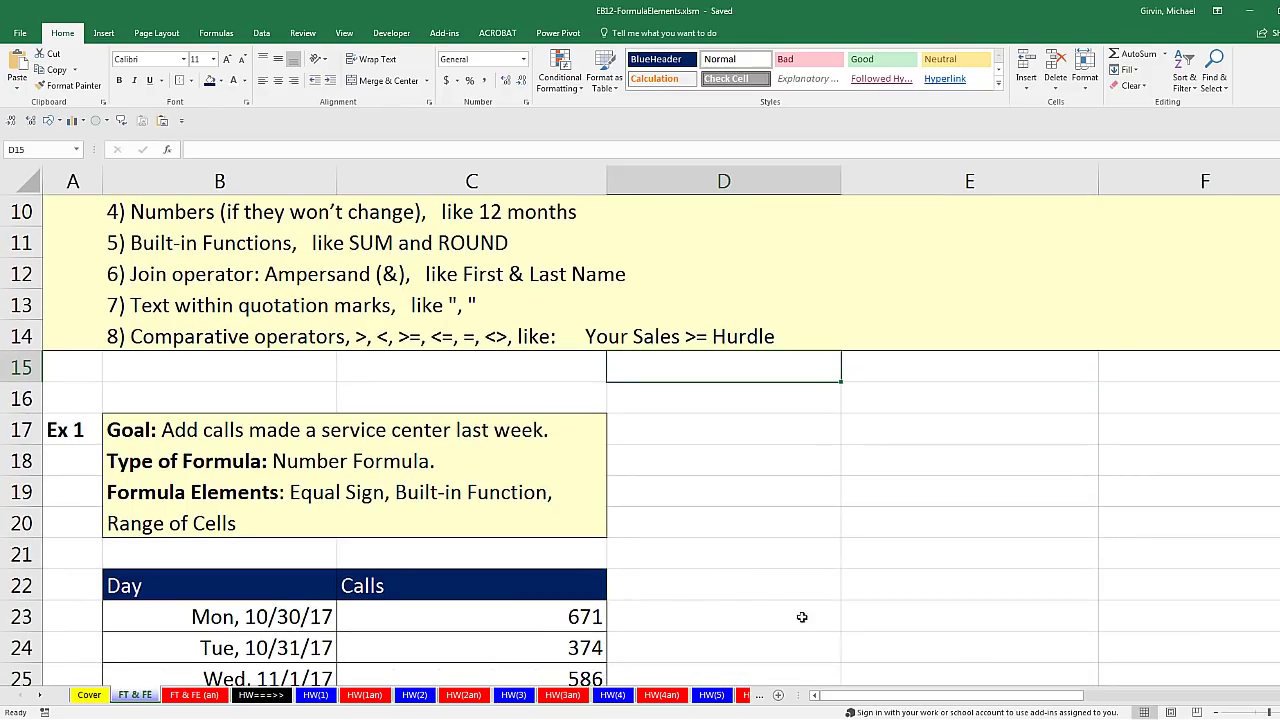
pyautogui.scroll(-2, 1271, 656)
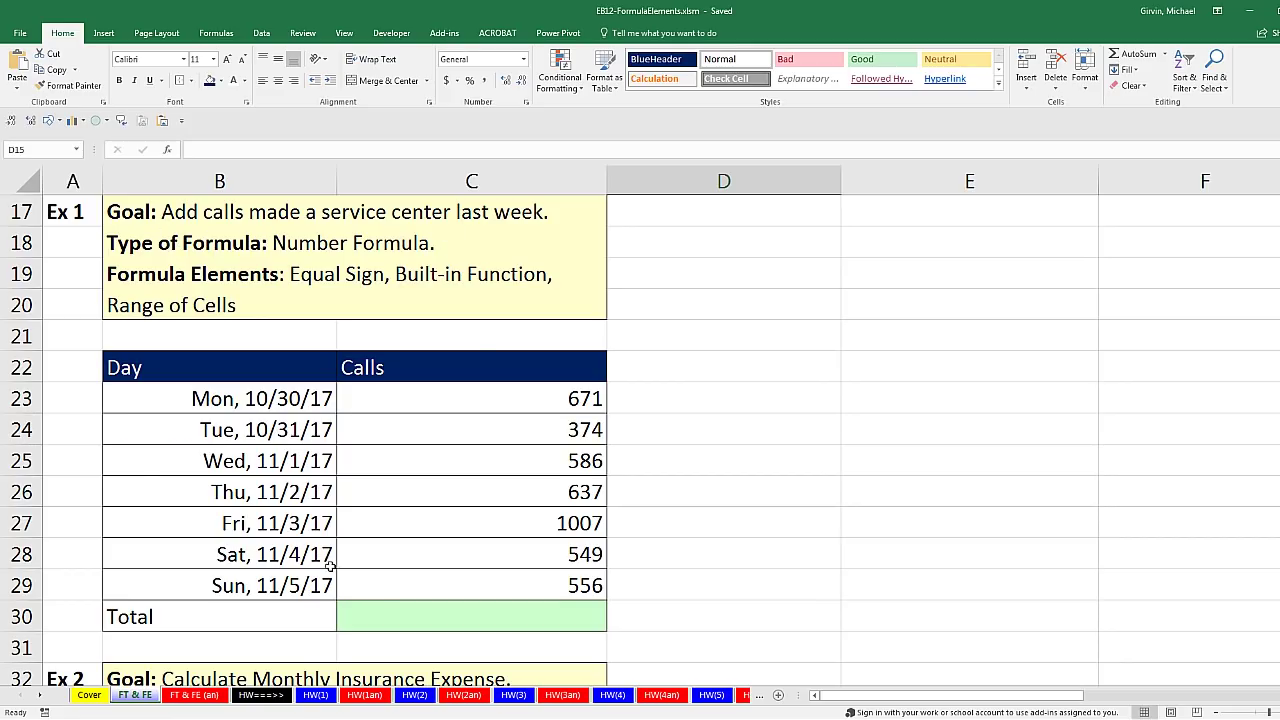
pyautogui.click(506, 613)
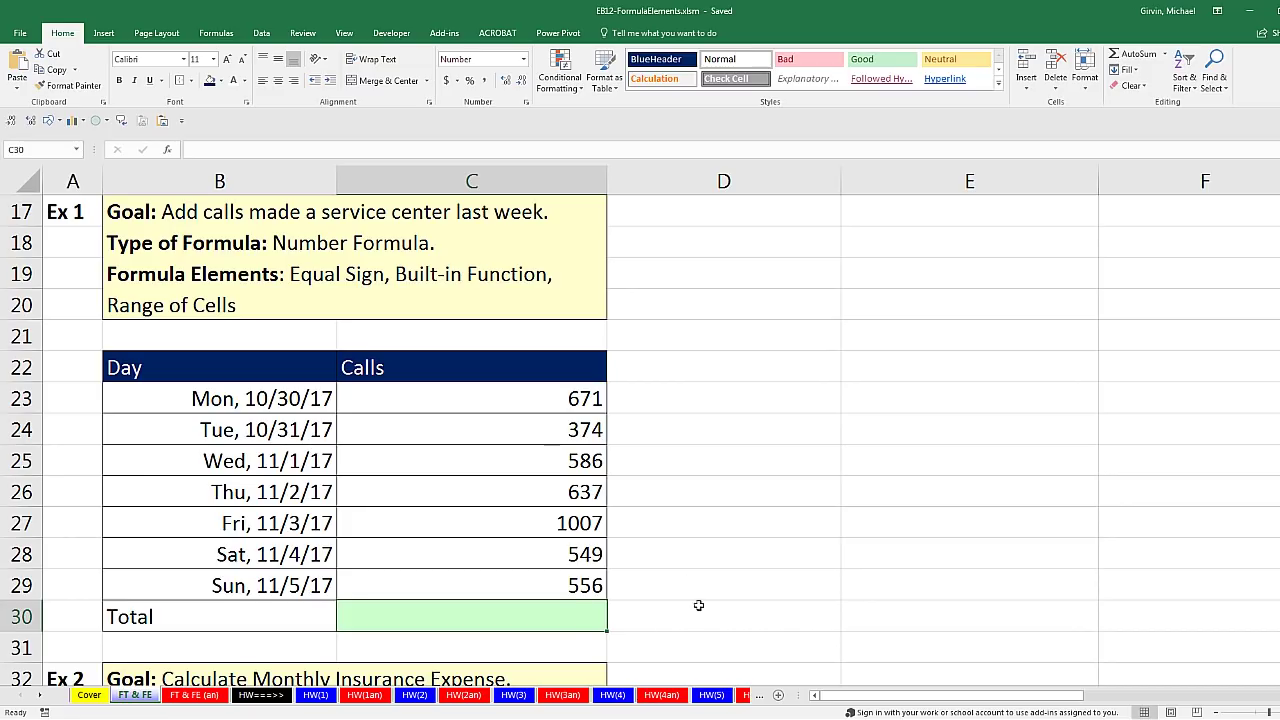
pyautogui.hotkey('alt', '=')
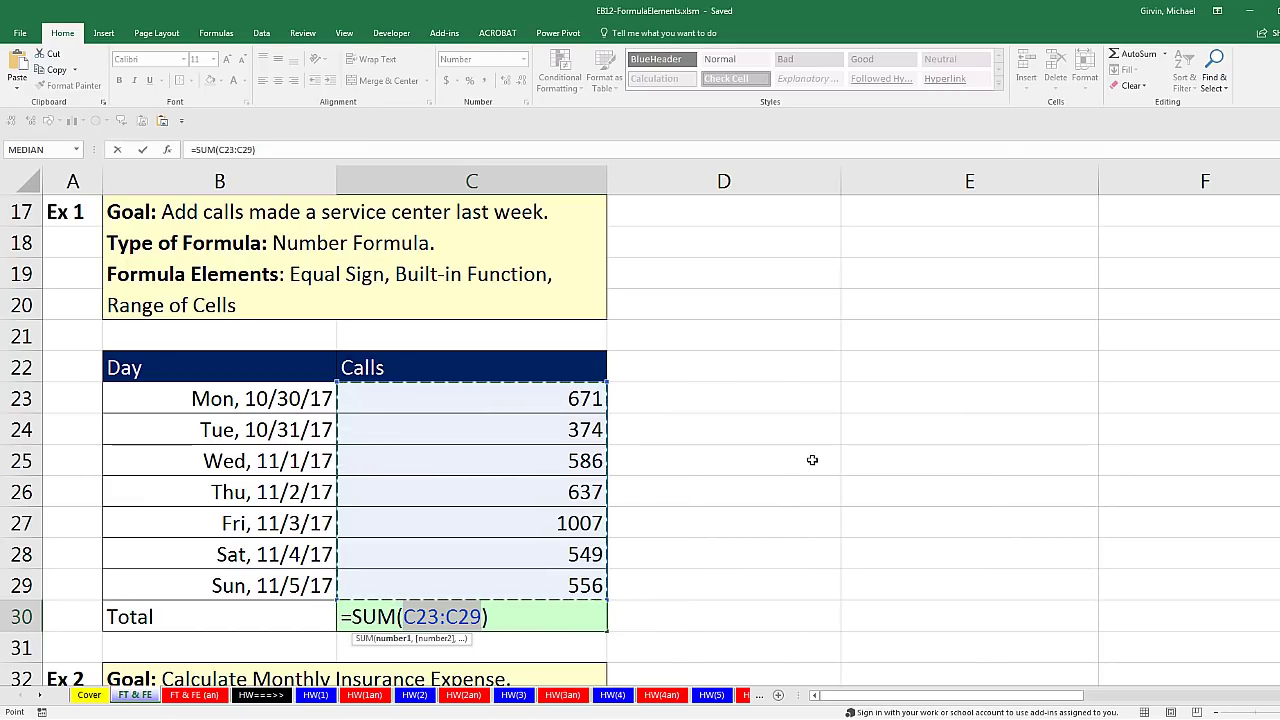
pyautogui.press('Return')
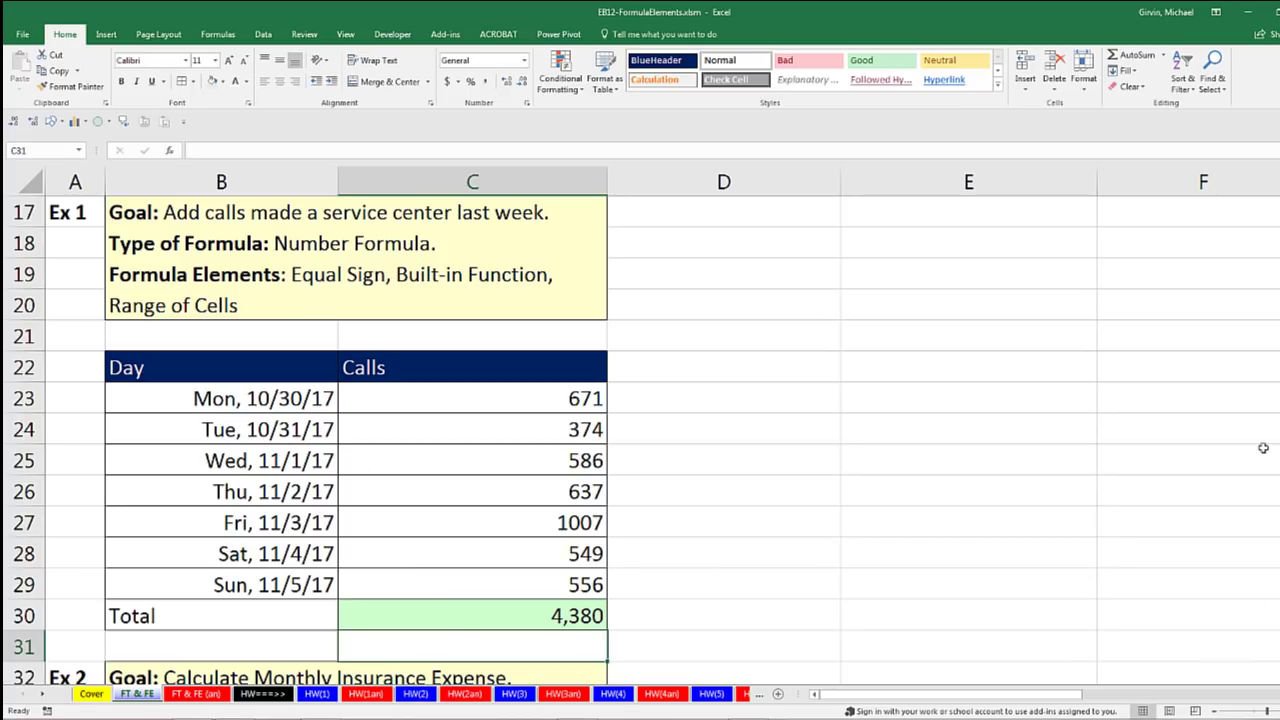
# Calculate the monthly insurance allocation in C38 with the formula =C37/12.
pyautogui.scroll(-4, 640, 440)
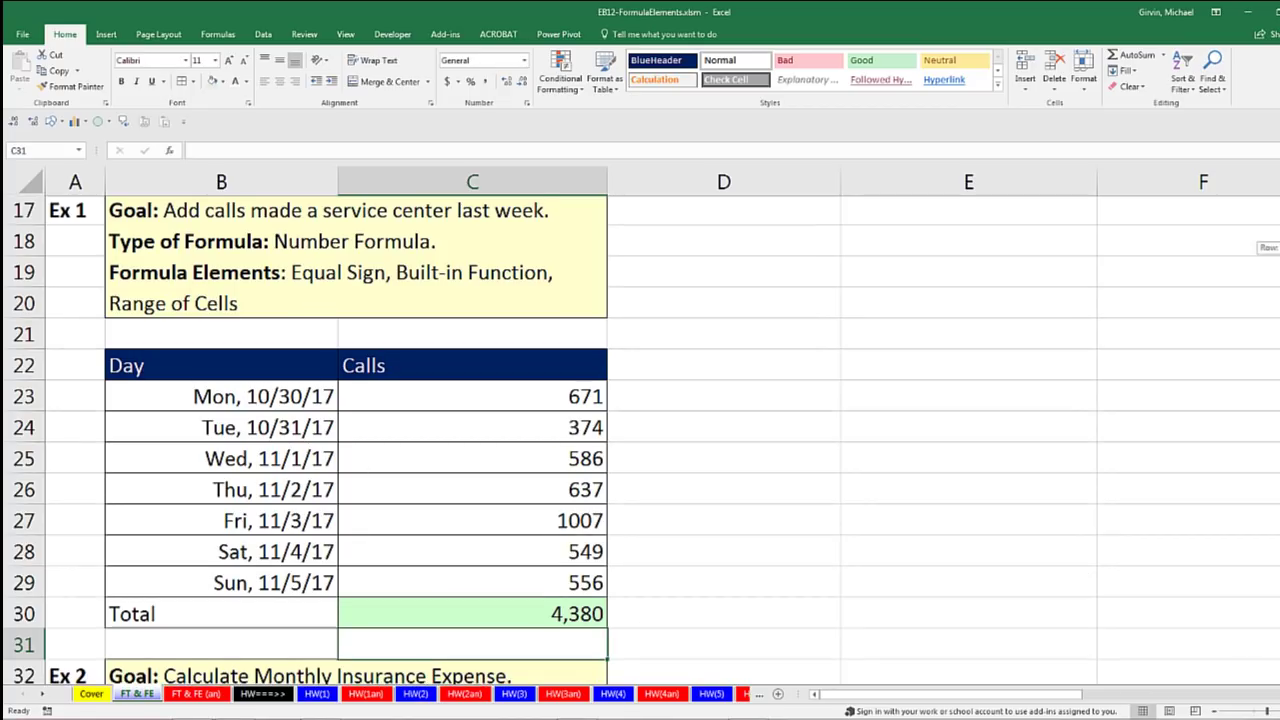
pyautogui.scroll(-1, 640, 440)
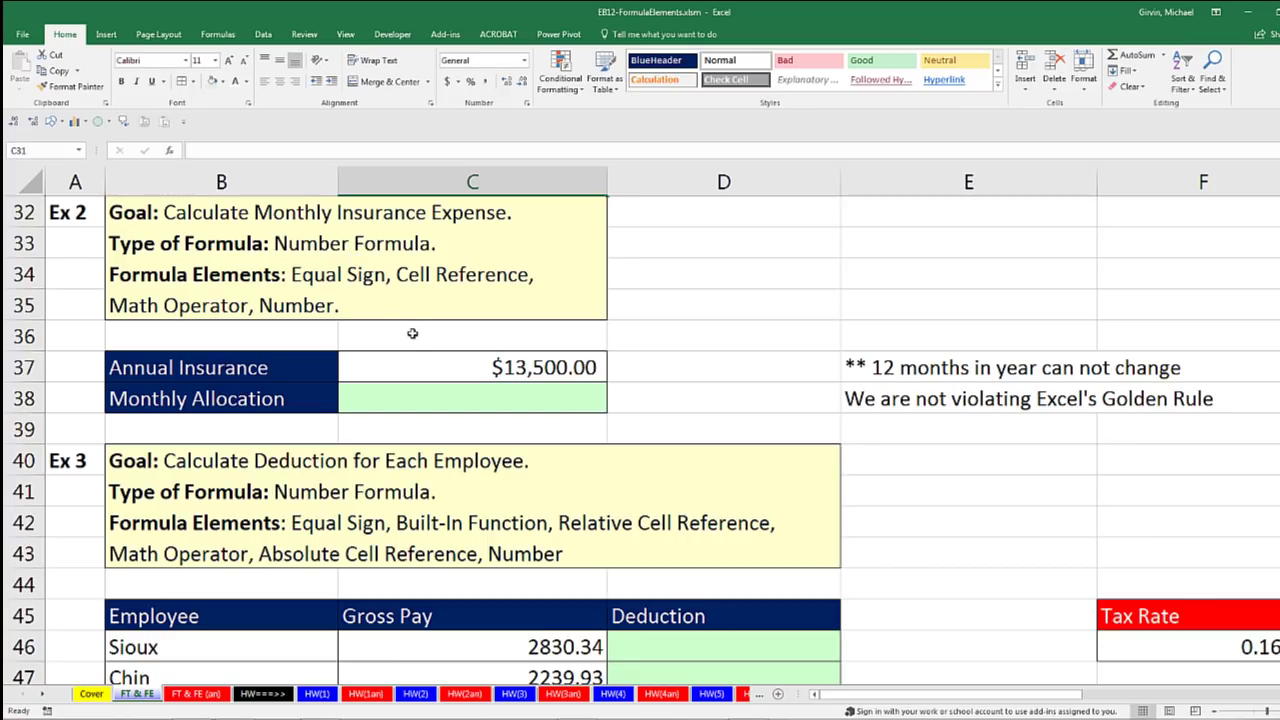
pyautogui.click(486, 366)
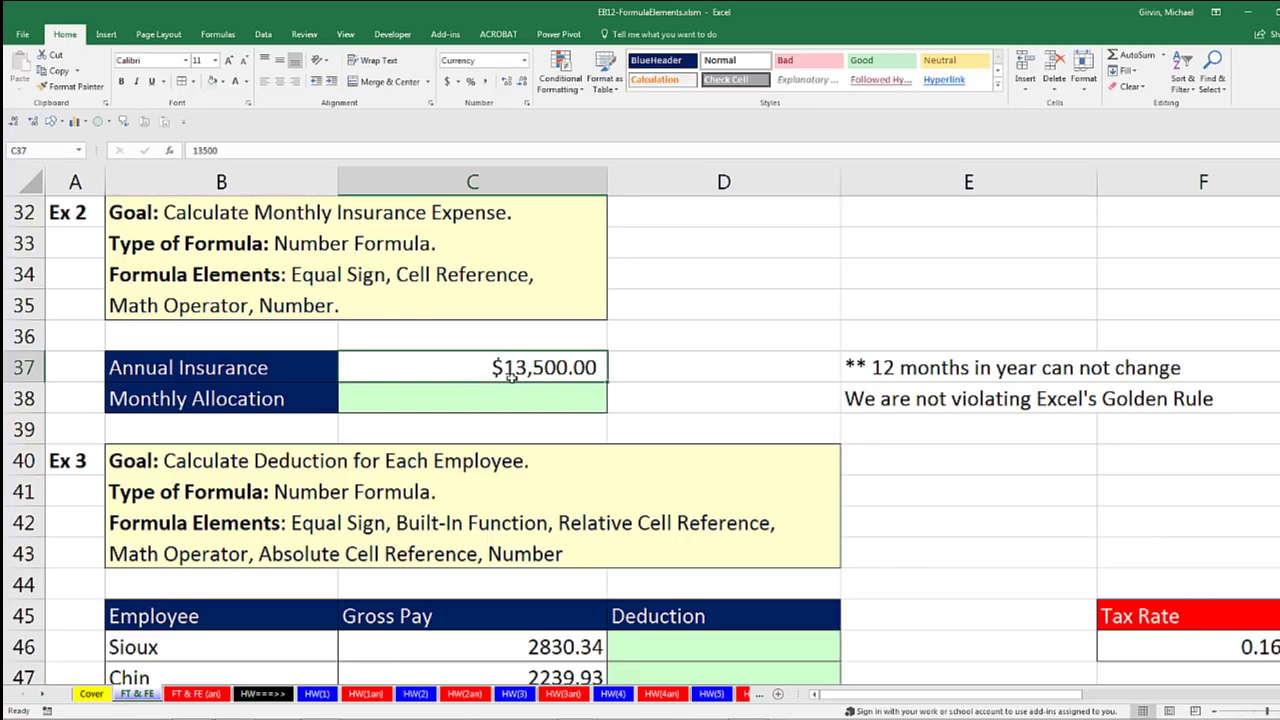
pyautogui.click(446, 400)
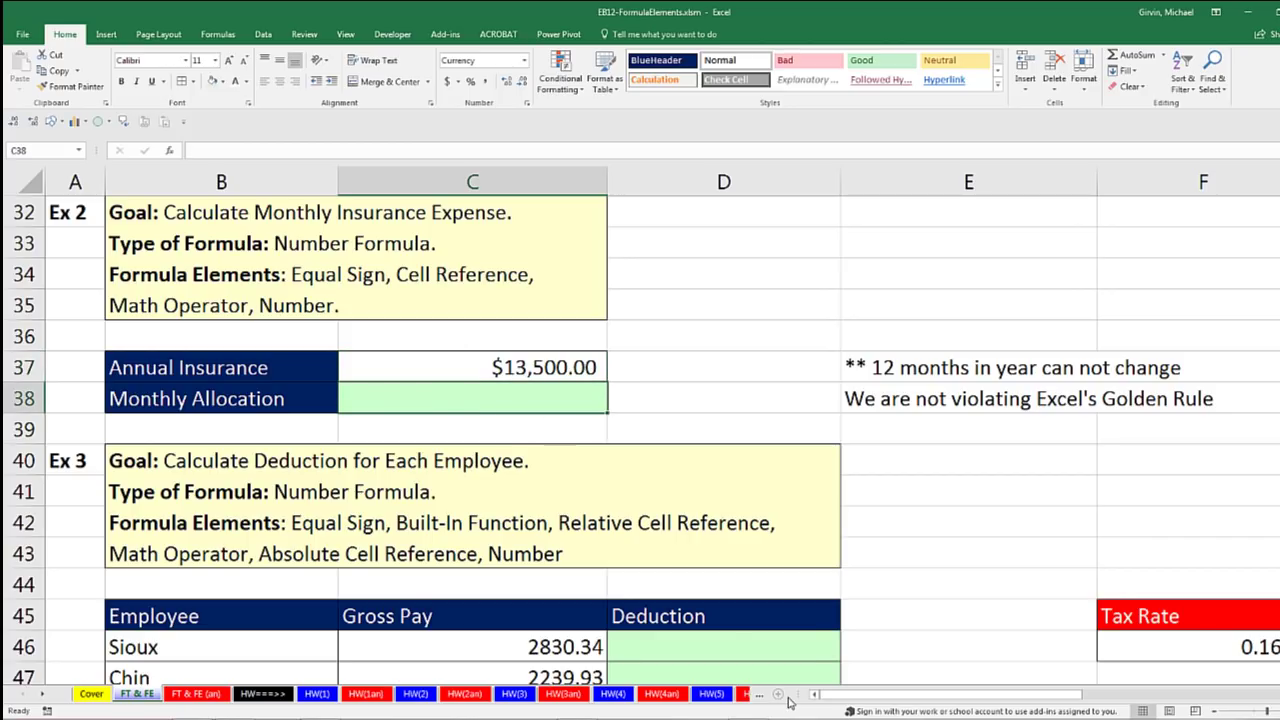
pyautogui.write('=')
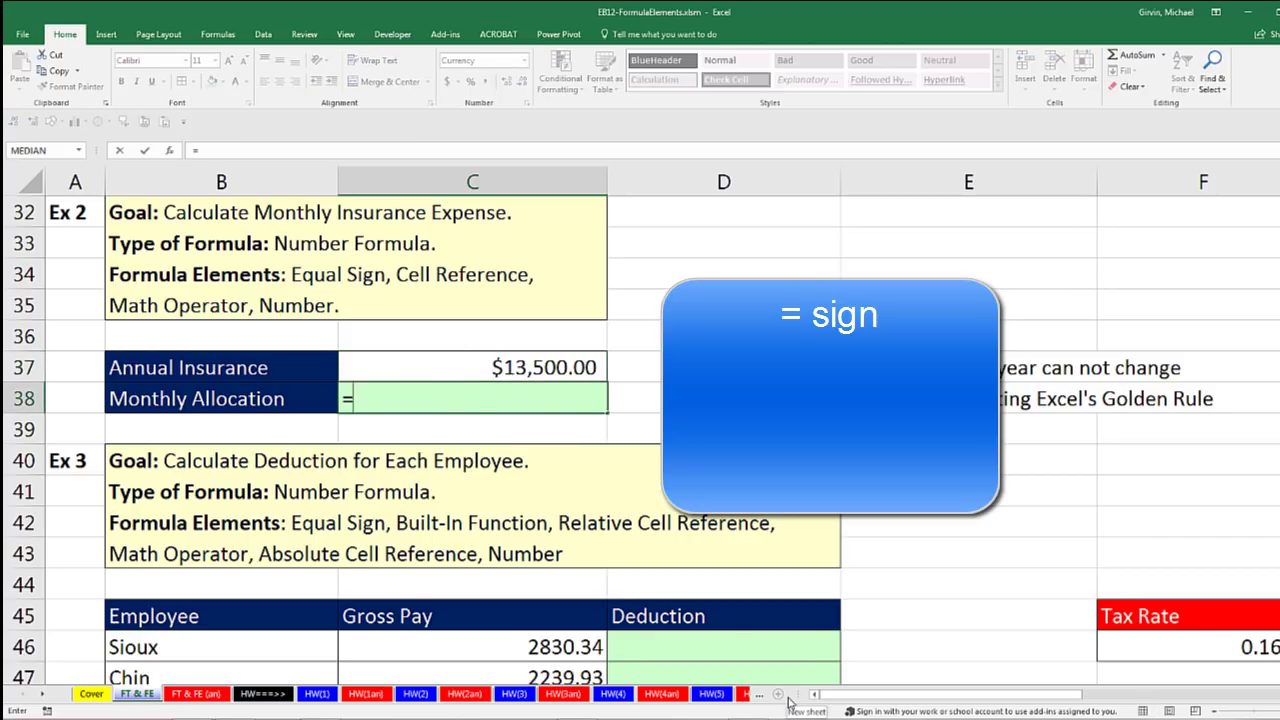
pyautogui.press('Up')
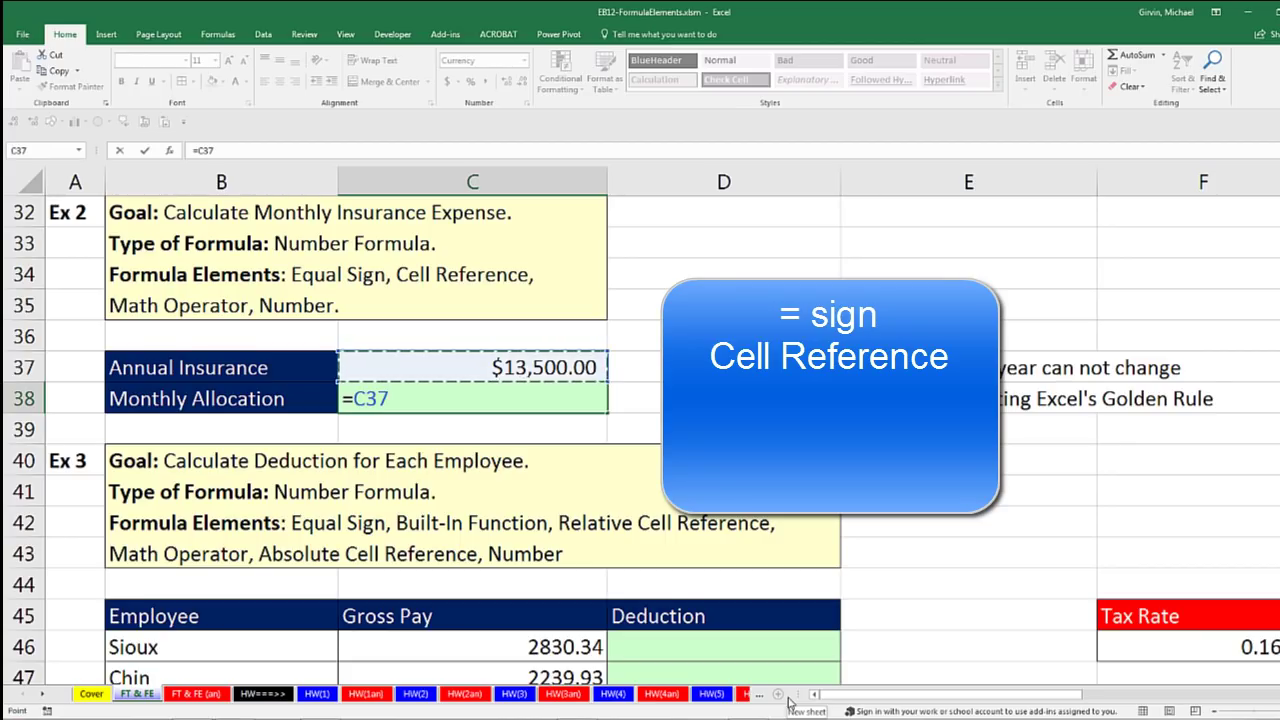
pyautogui.write('/')
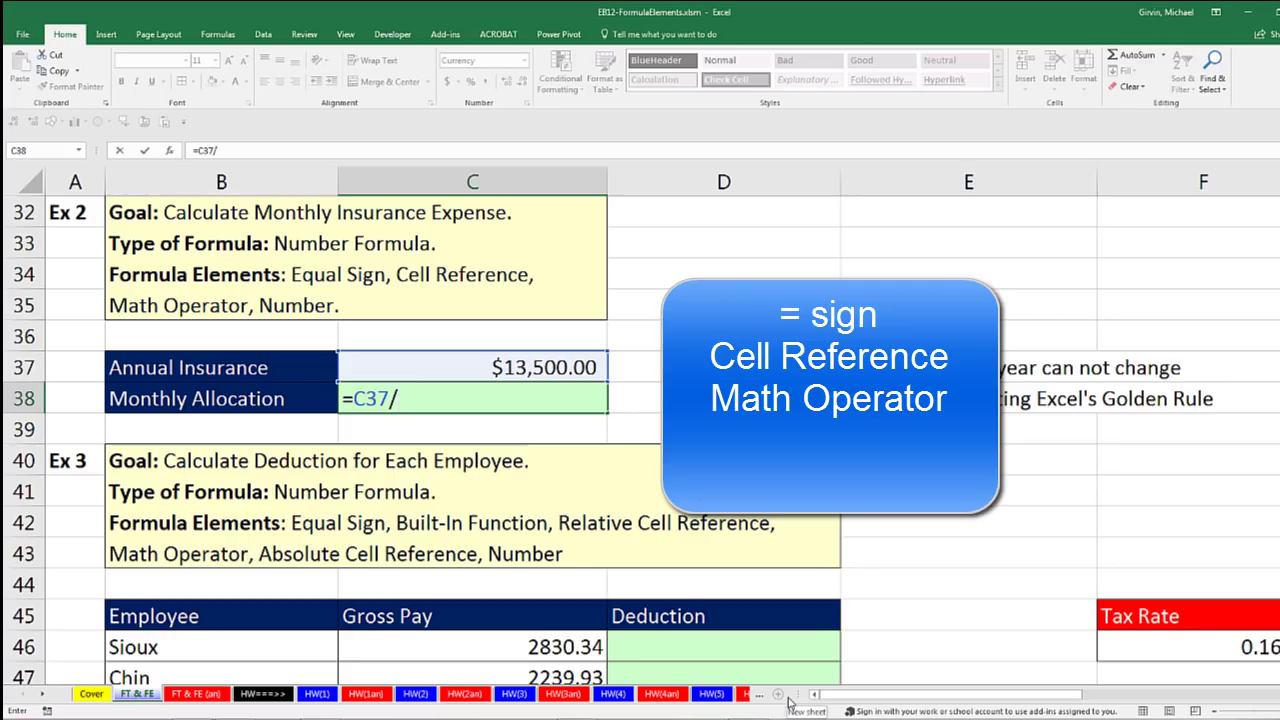
pyautogui.write('12')
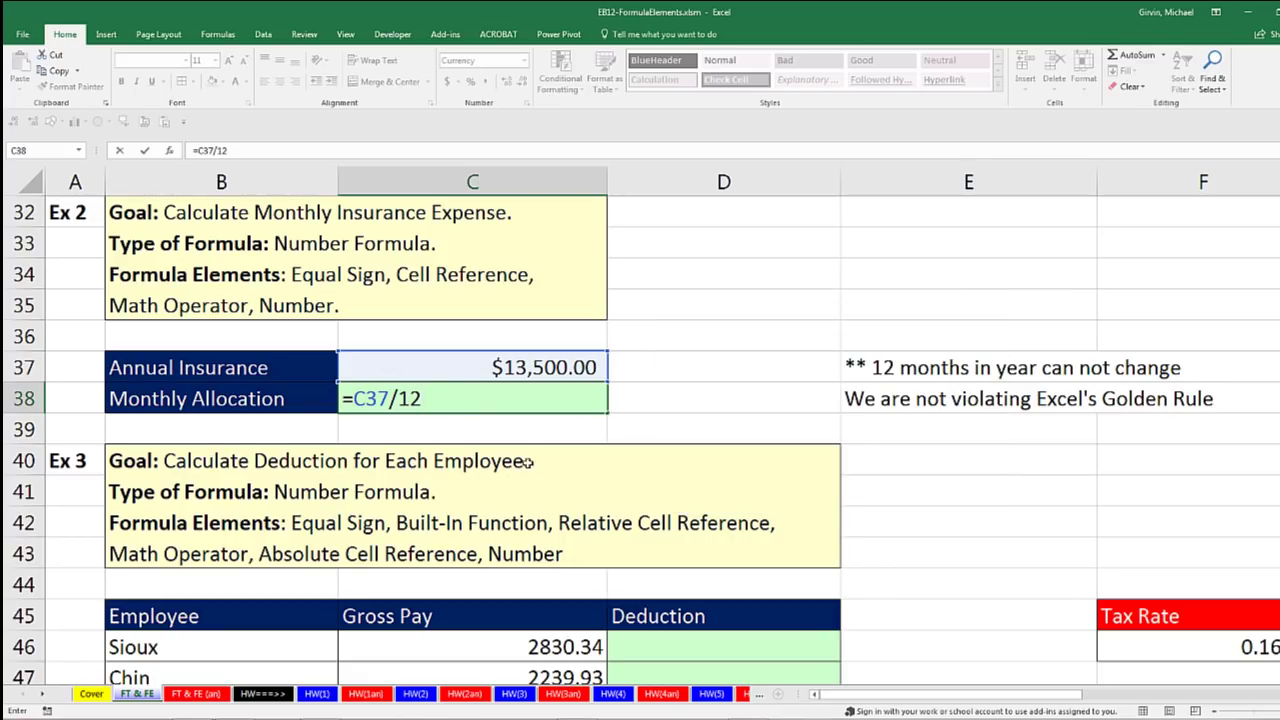
pyautogui.press('Return')
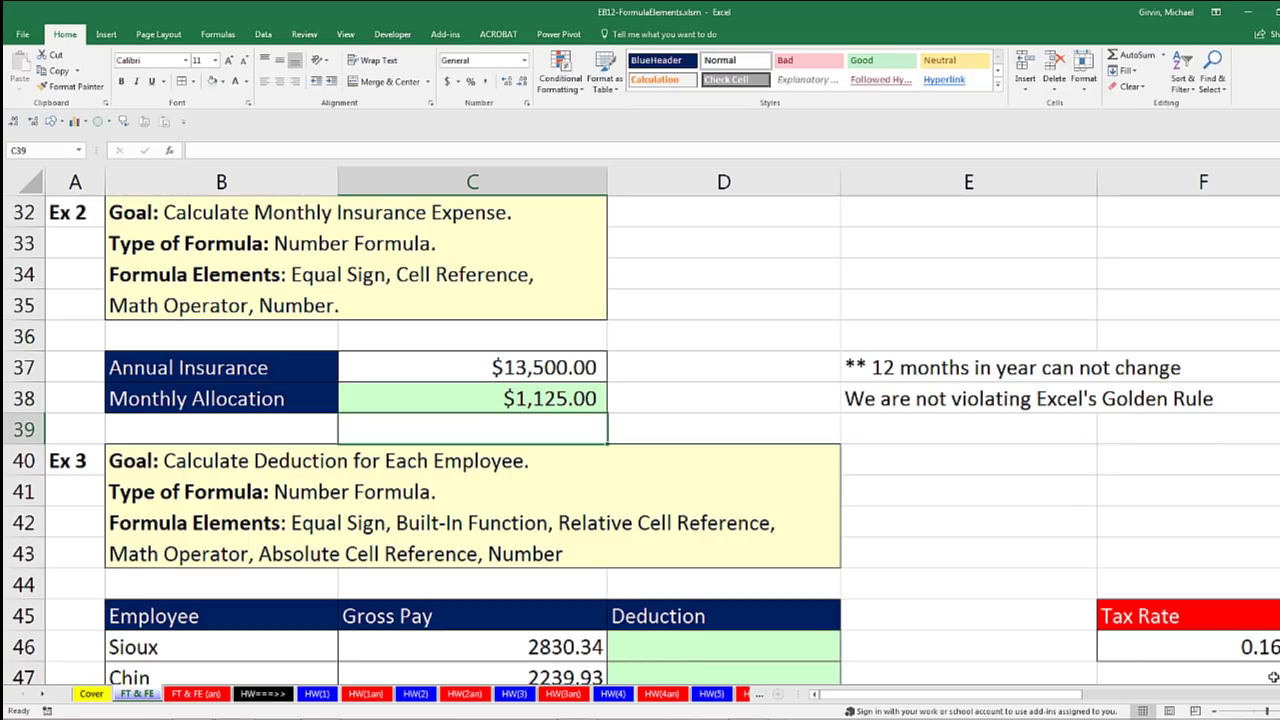
# Examine the gross pay values, the deduction cells and the total cell in the Ex 3 employee table.
pyautogui.scroll(-3, 253, 328)
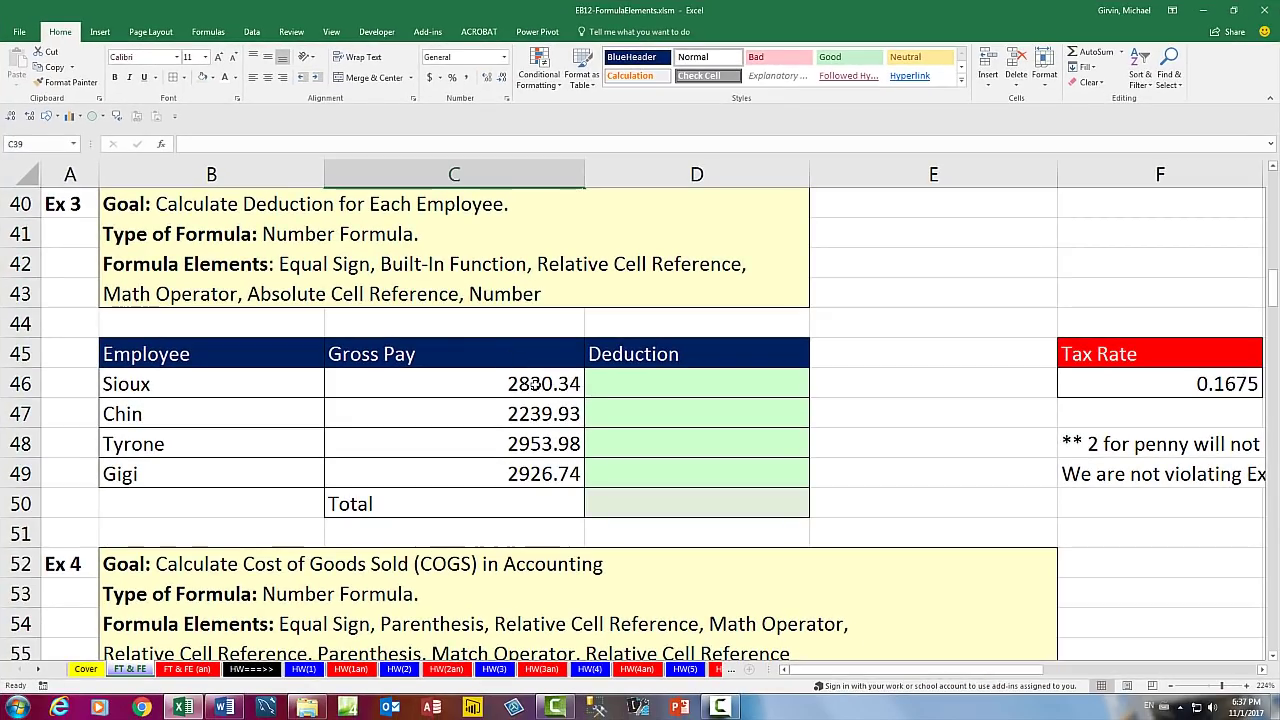
pyautogui.click(542, 392)
pyautogui.click(551, 419)
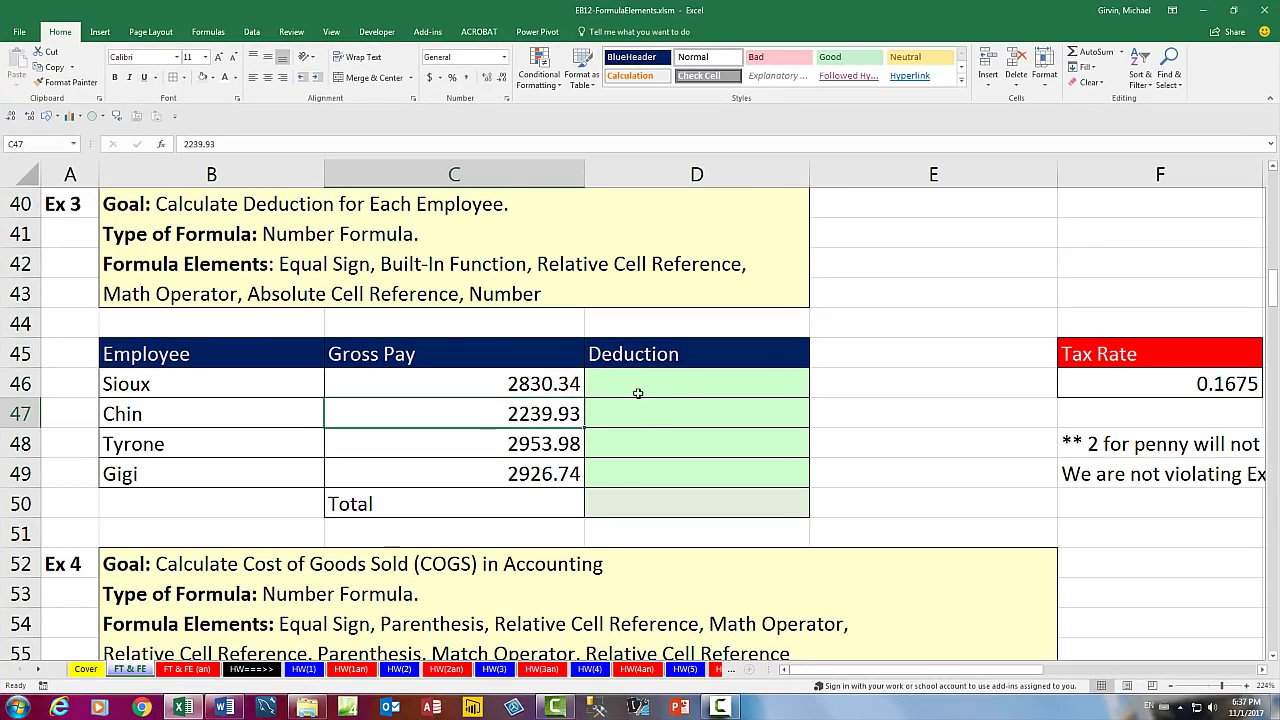
pyautogui.click(651, 391)
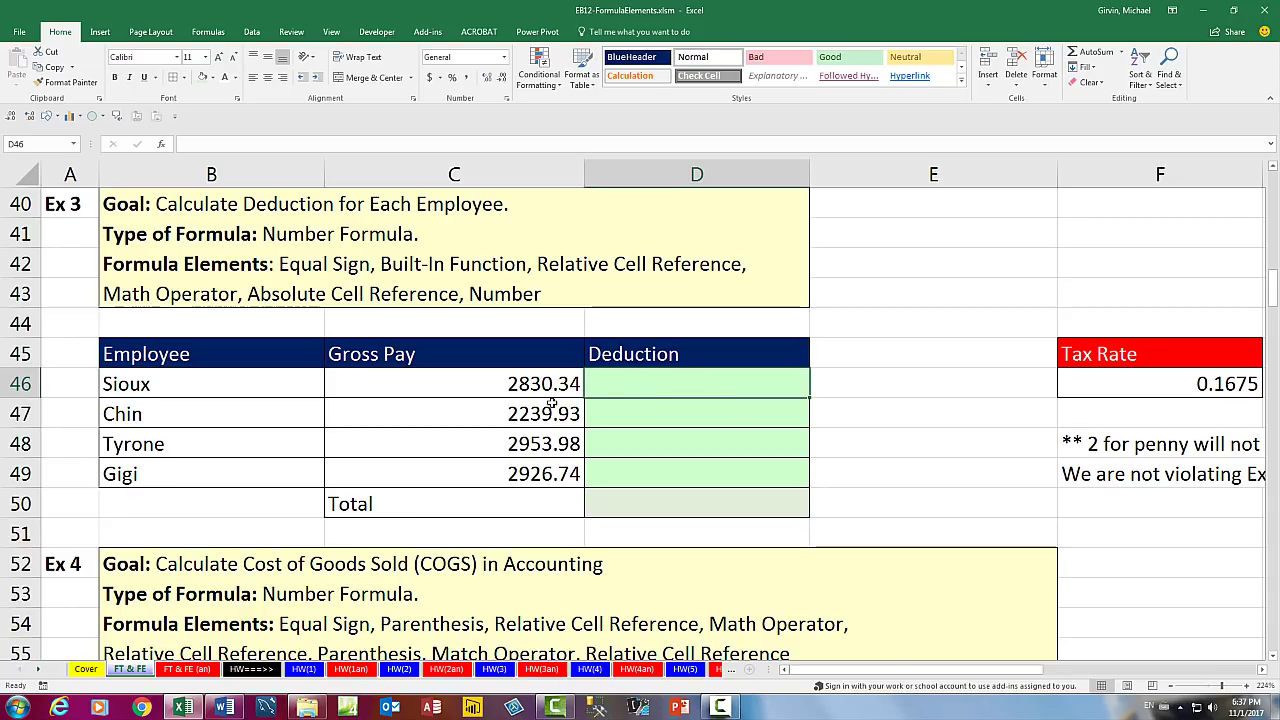
pyautogui.click(604, 417)
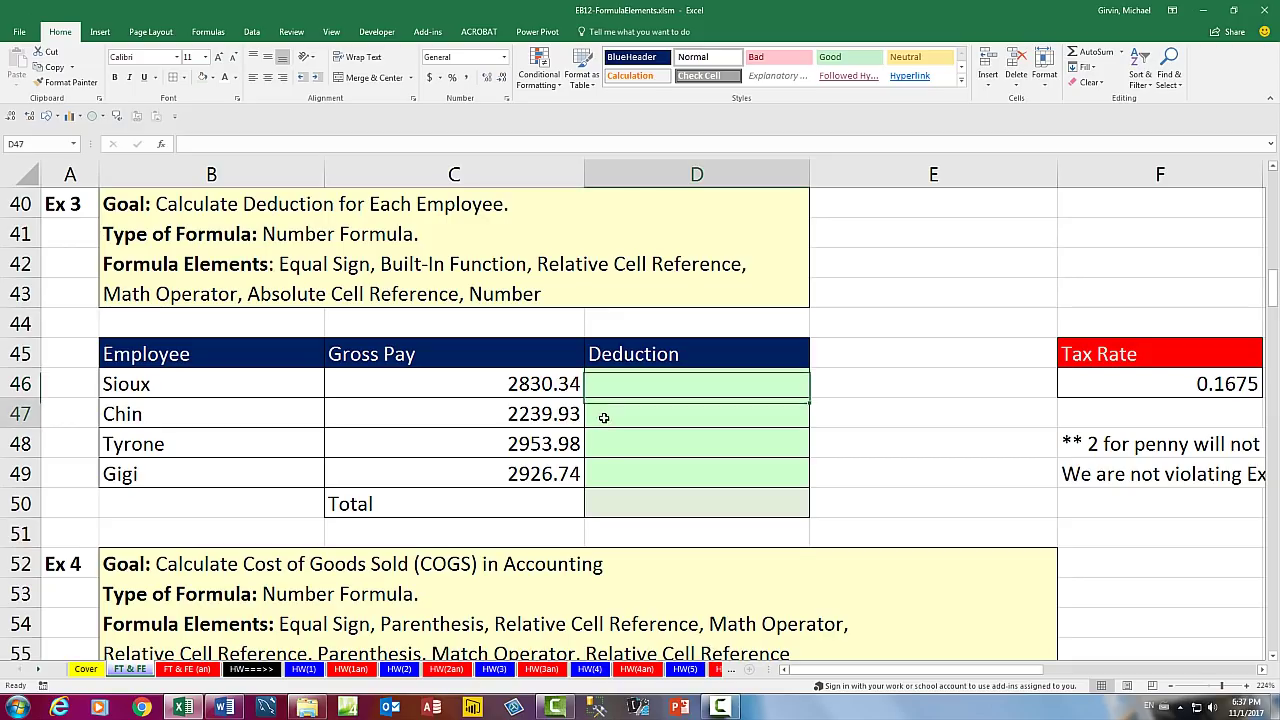
pyautogui.click(605, 441)
pyautogui.click(615, 473)
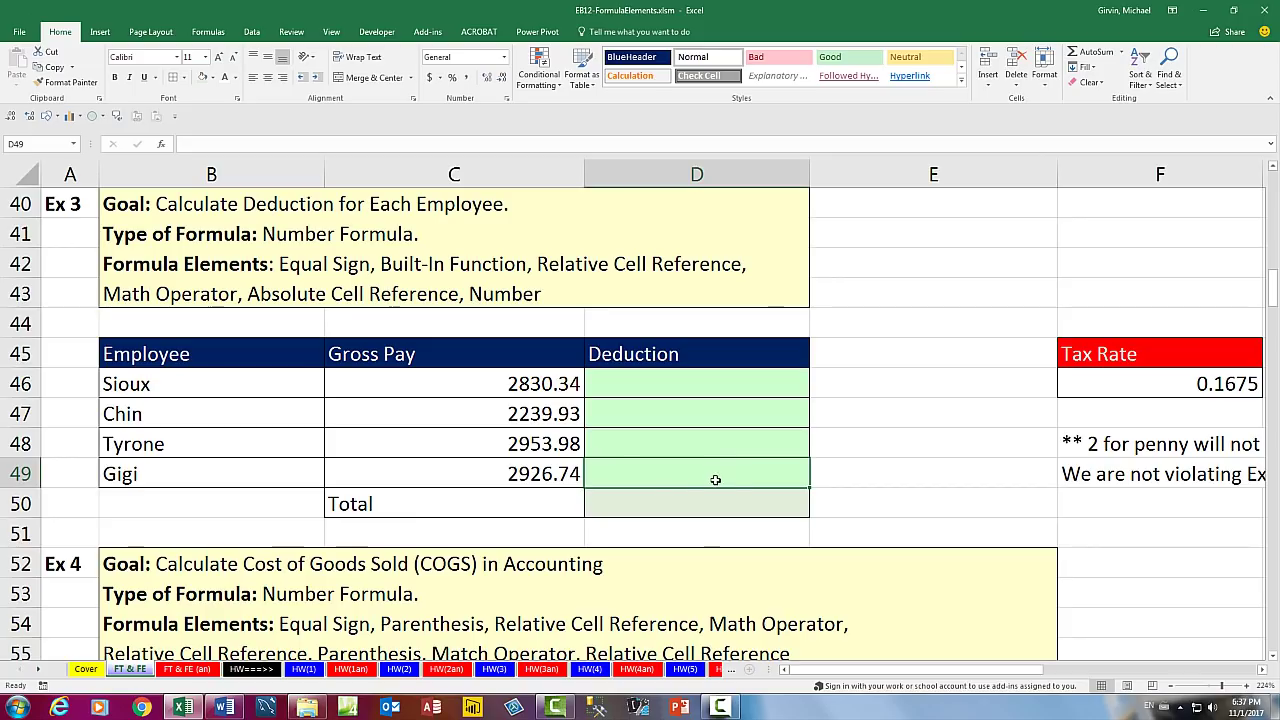
pyautogui.click(684, 503)
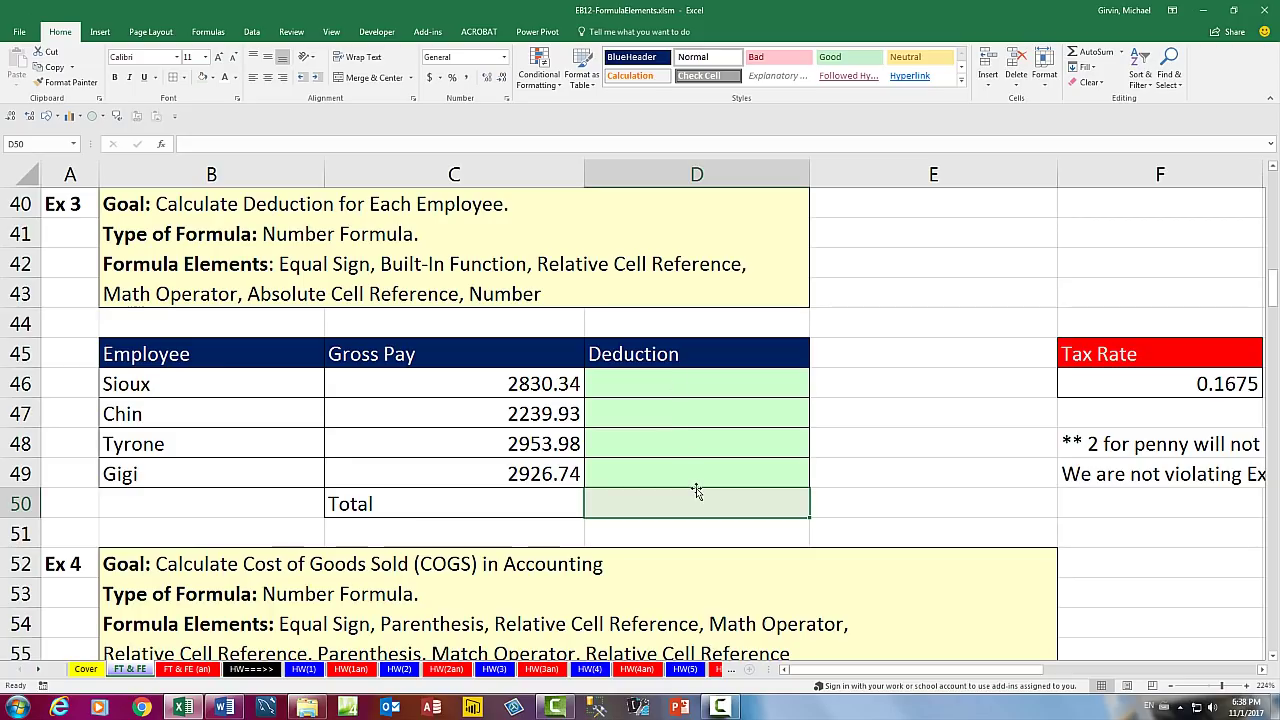
# Enter =ROUND(C46*$F$46,2) in D46 to calculate the first employee's deduction, keeping the cell selected.
pyautogui.click(651, 380)
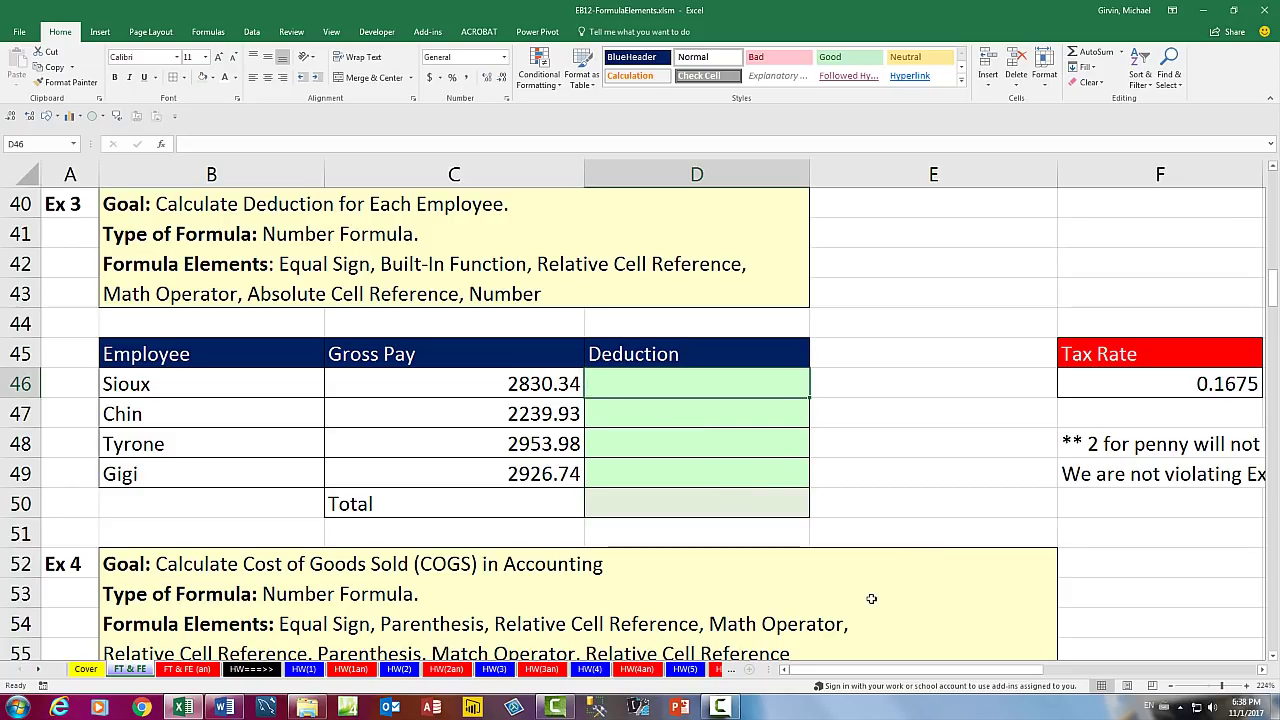
pyautogui.write('=')
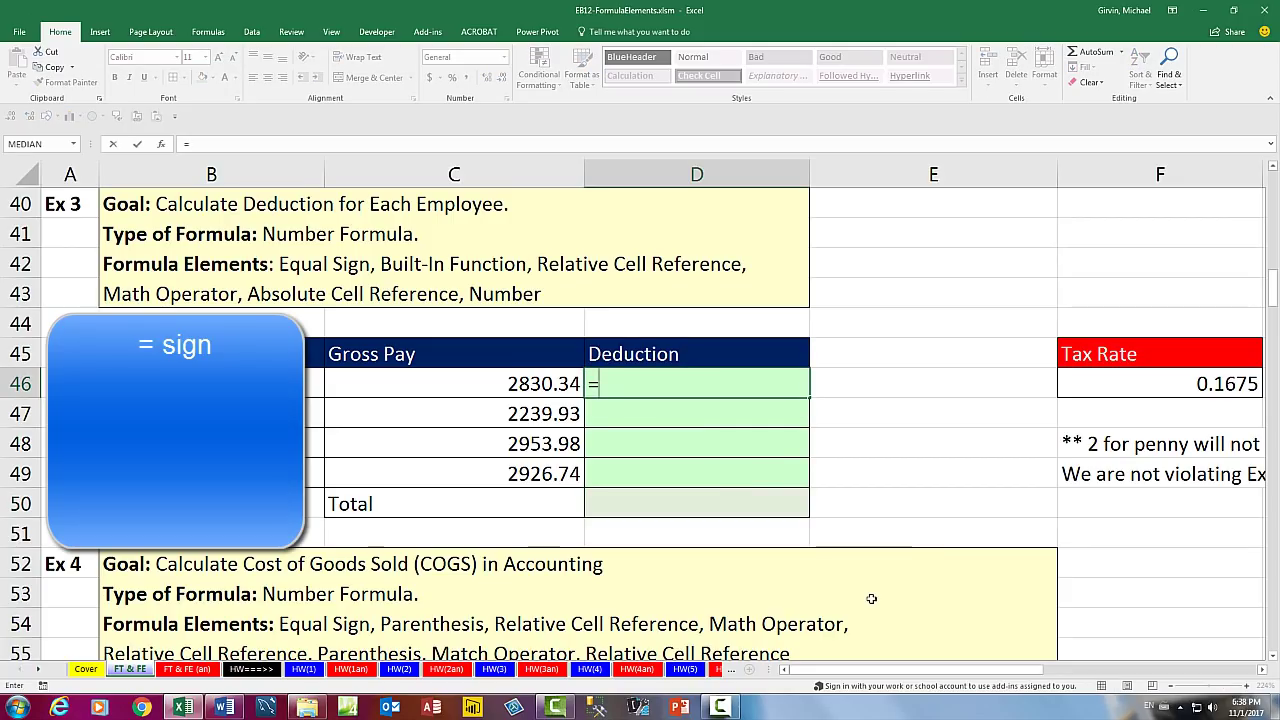
pyautogui.write('ro')
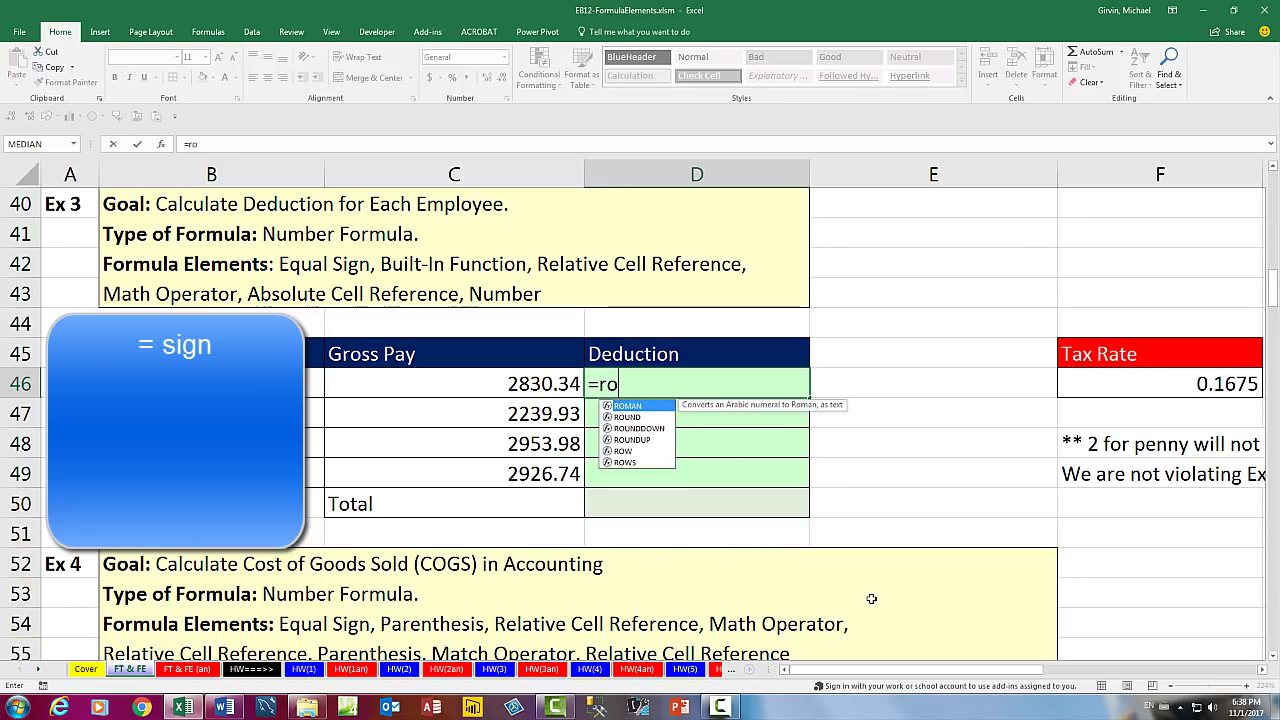
pyautogui.write('und')
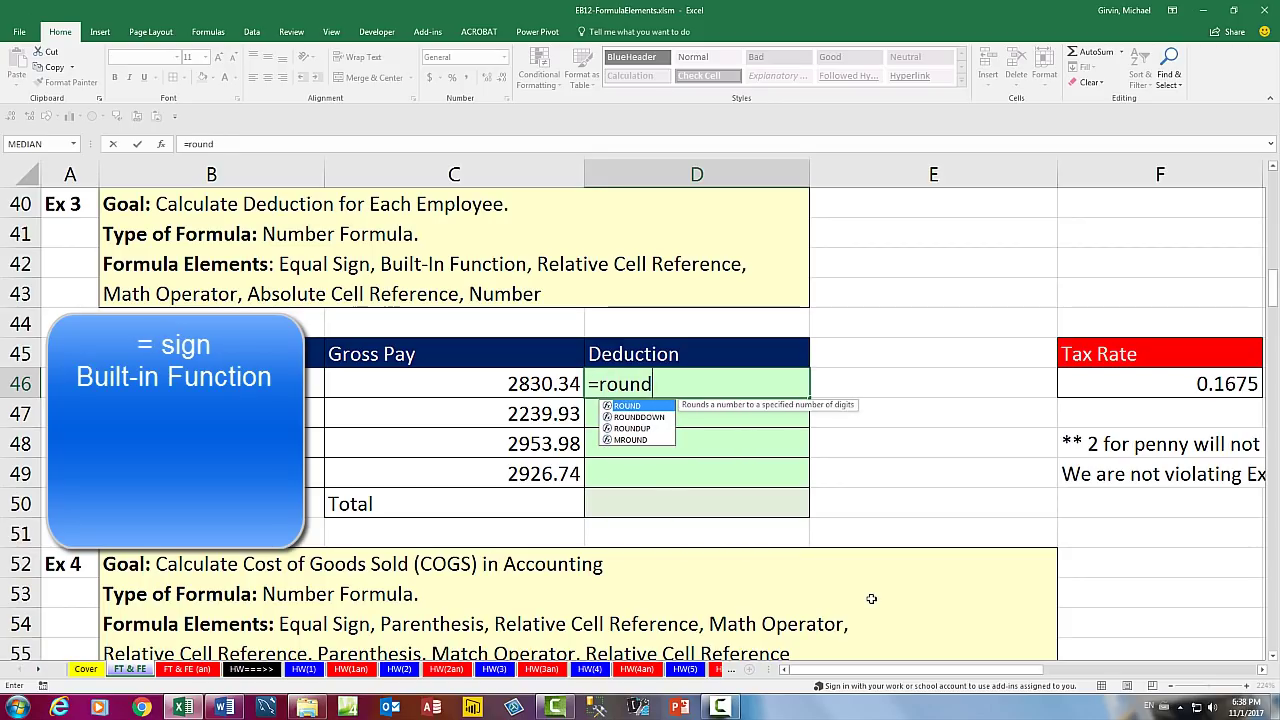
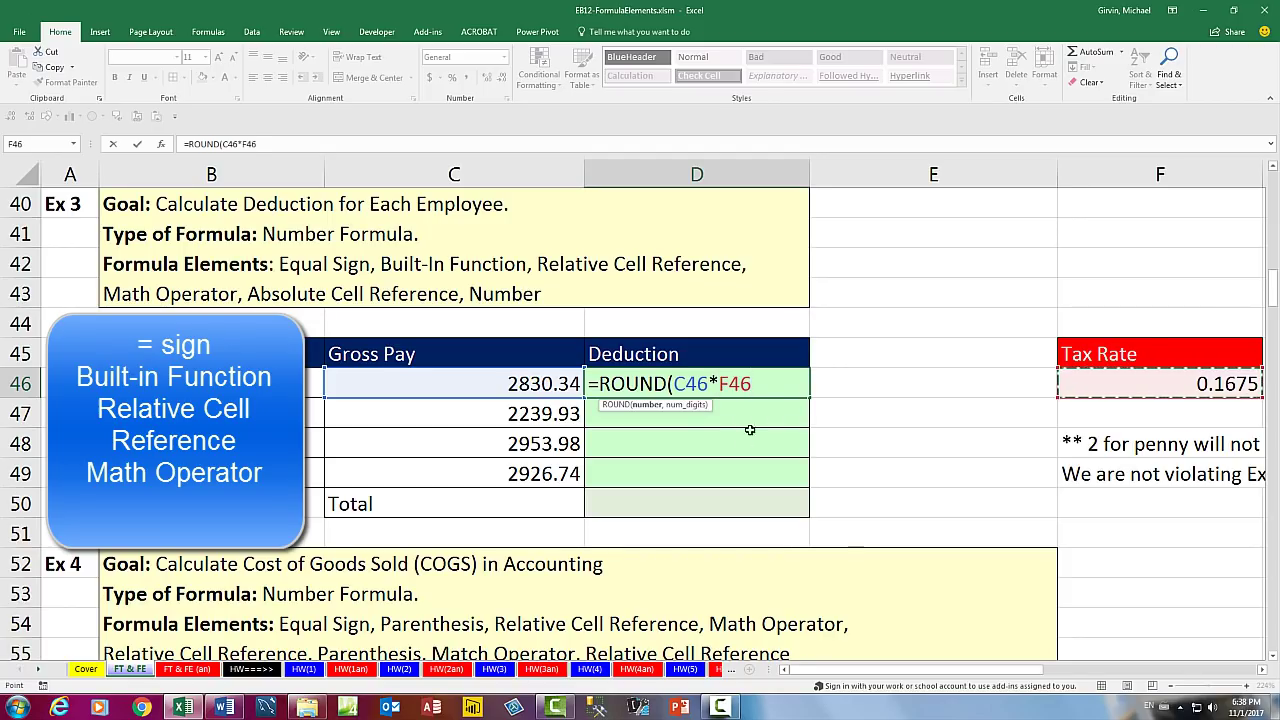
pyautogui.press('F4')
pyautogui.press('F4')
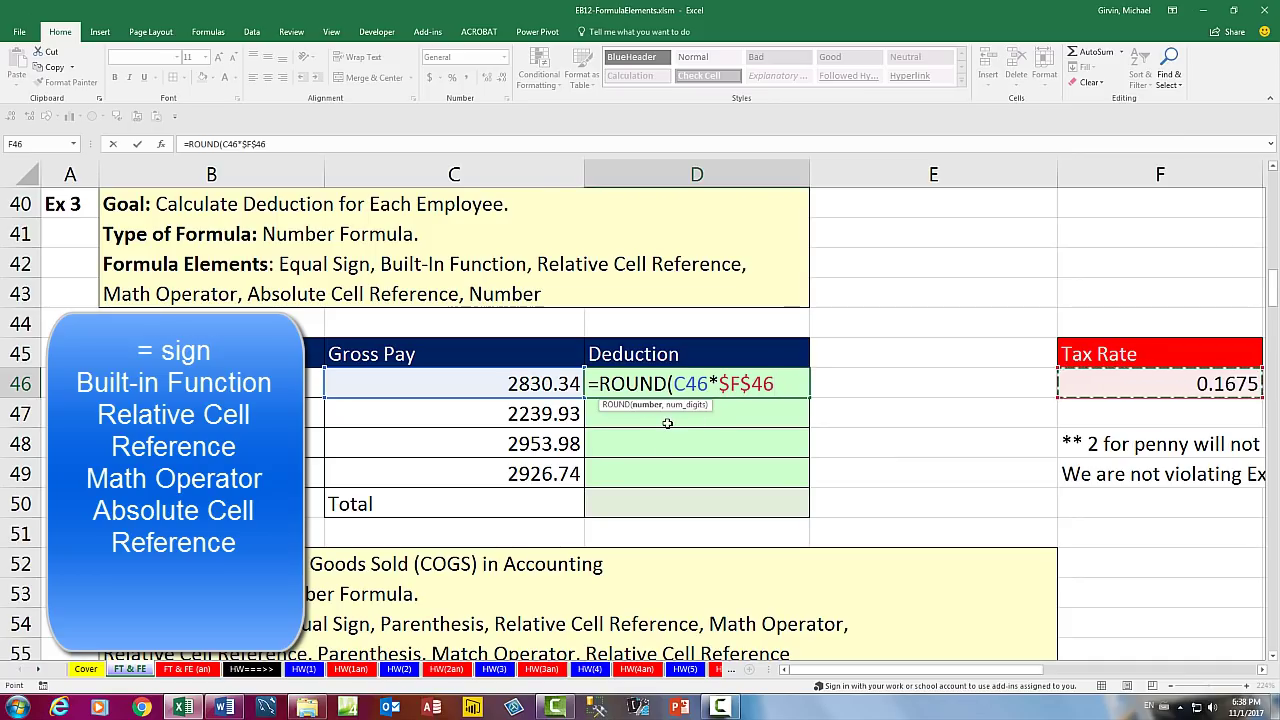
pyautogui.write(',2')
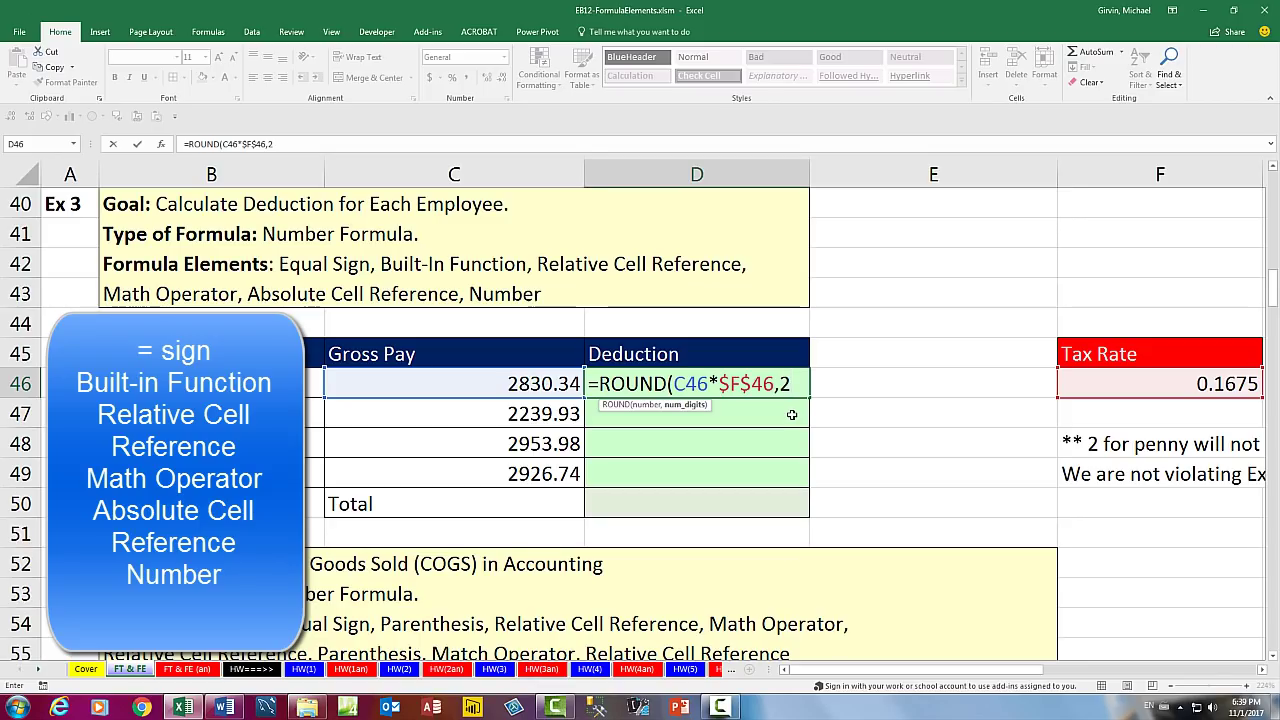
pyautogui.write(')')
pyautogui.hotkey('ctrl', 'Return')
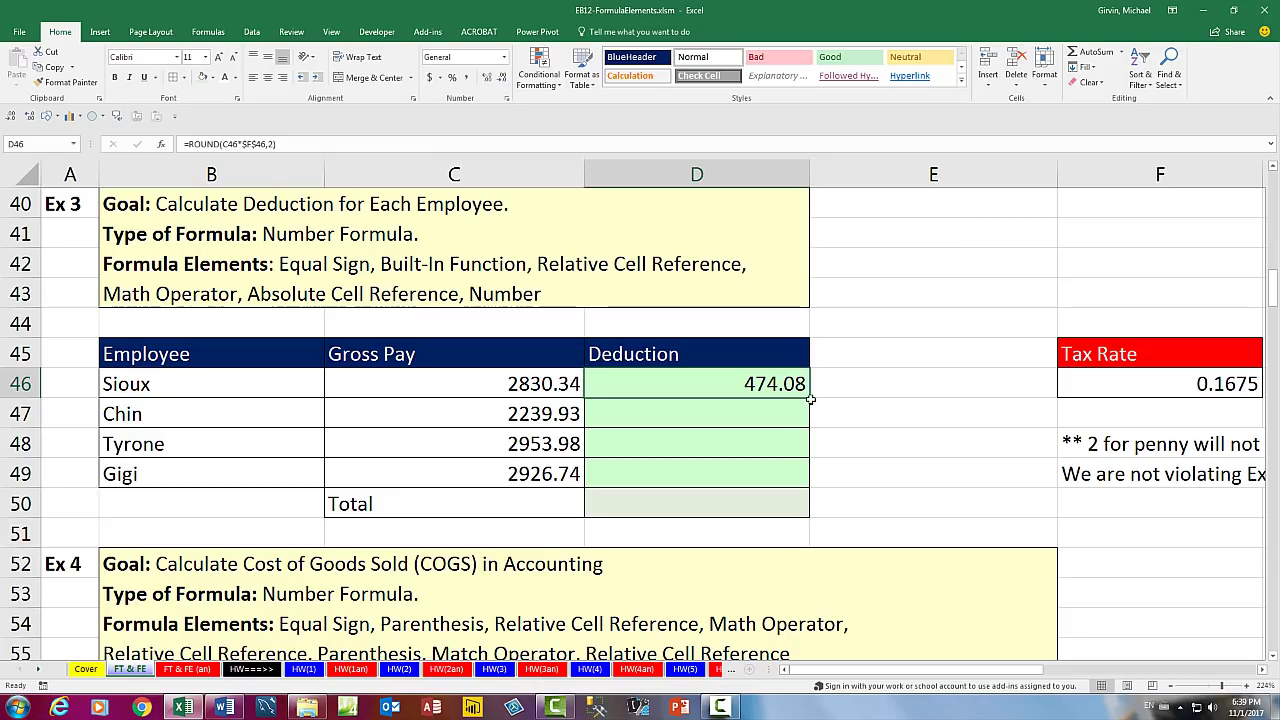
# Copy the deduction formula from D46 down through D49 and check the cell references in the last formula.
pyautogui.moveTo(810, 400); pyautogui.dragTo(818, 494)
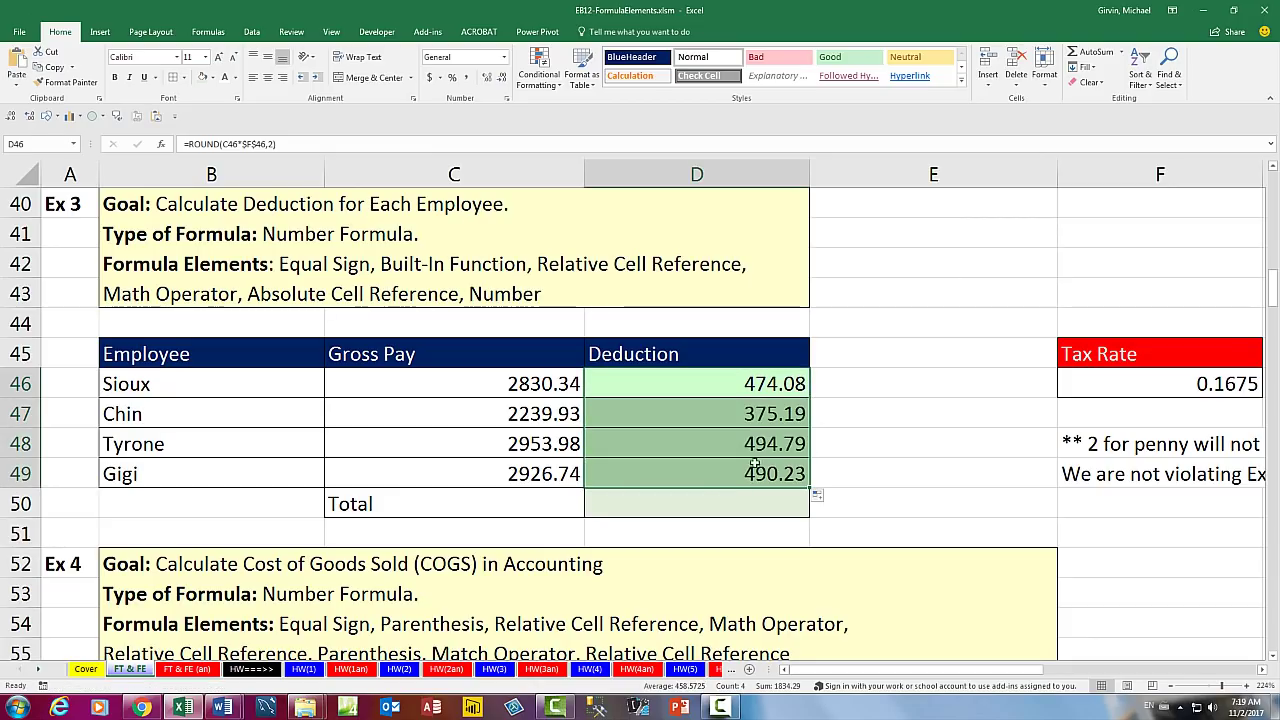
pyautogui.click(714, 471)
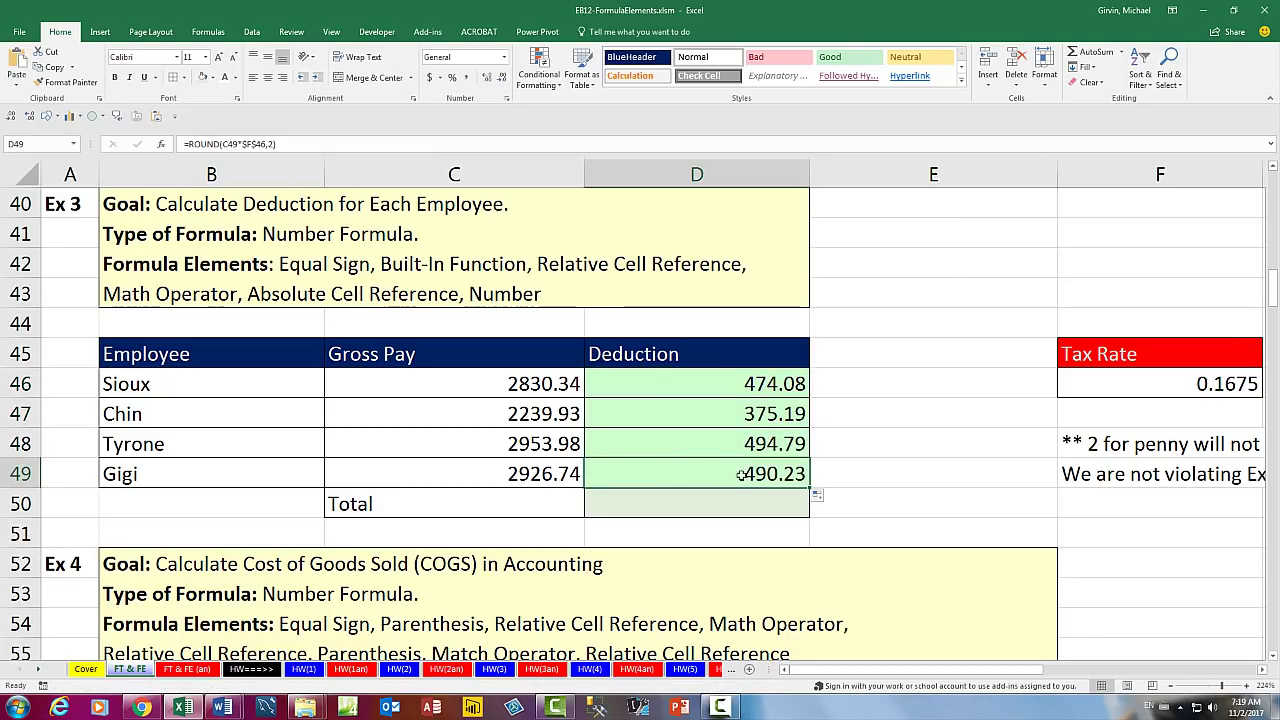
pyautogui.press('F2')
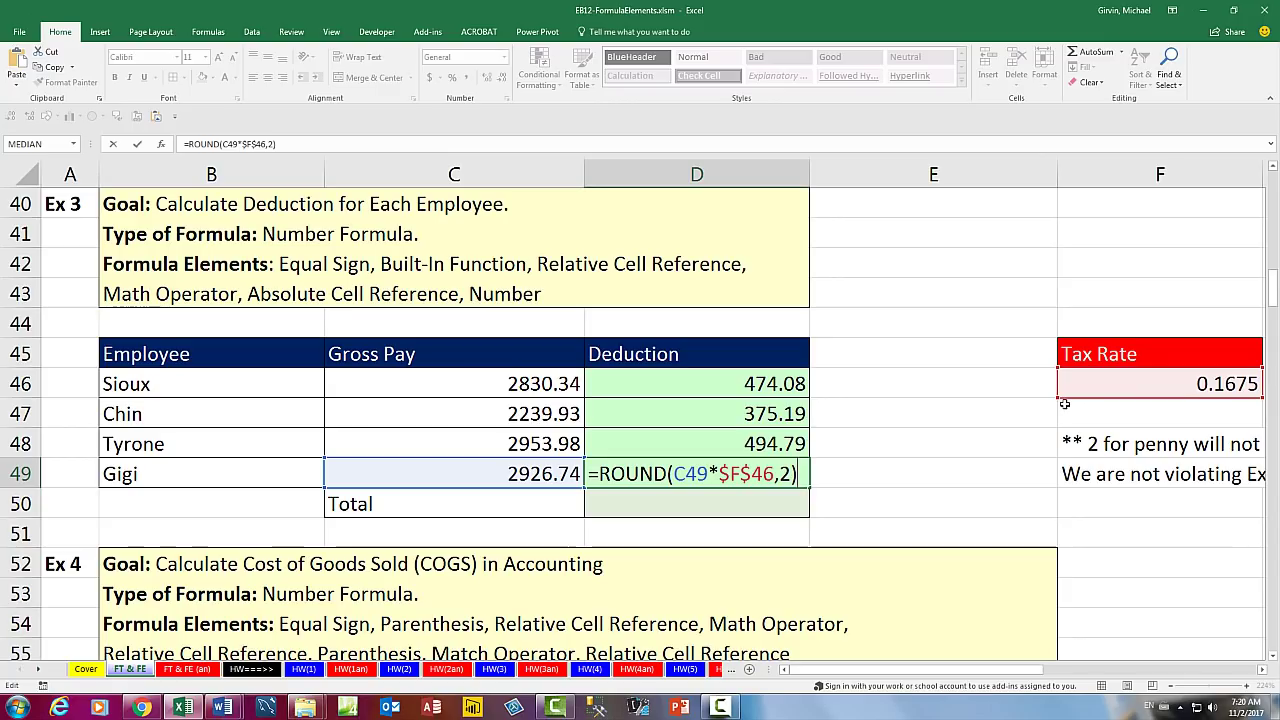
pyautogui.press('Return')
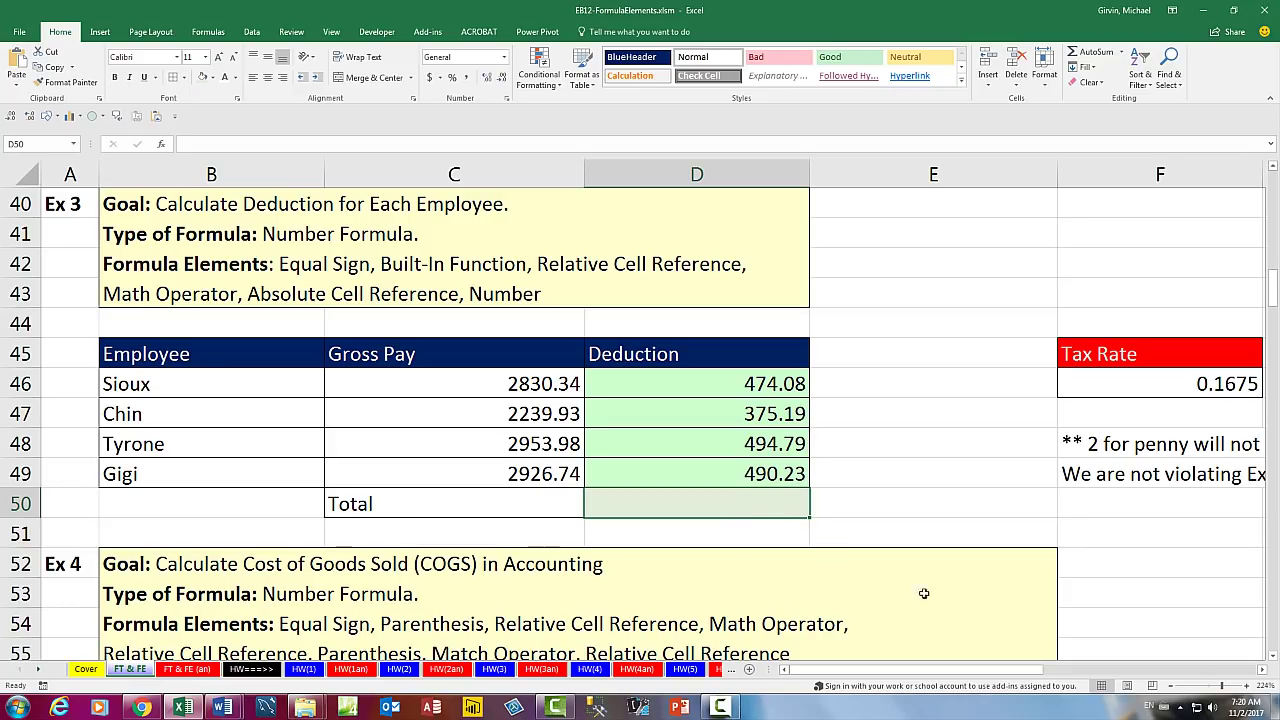
# Total the employee deductions in D50 with =SUM(D46:D49).
pyautogui.hotkey('alt', '=')
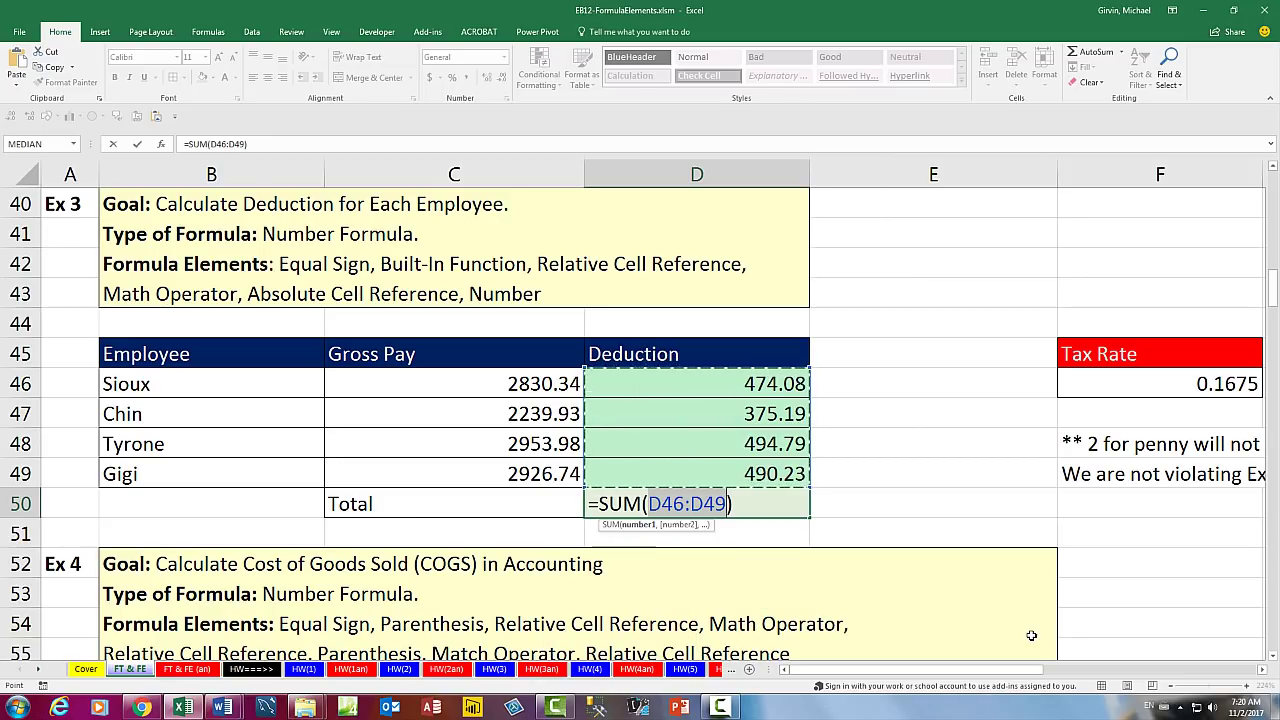
pyautogui.press('Return')
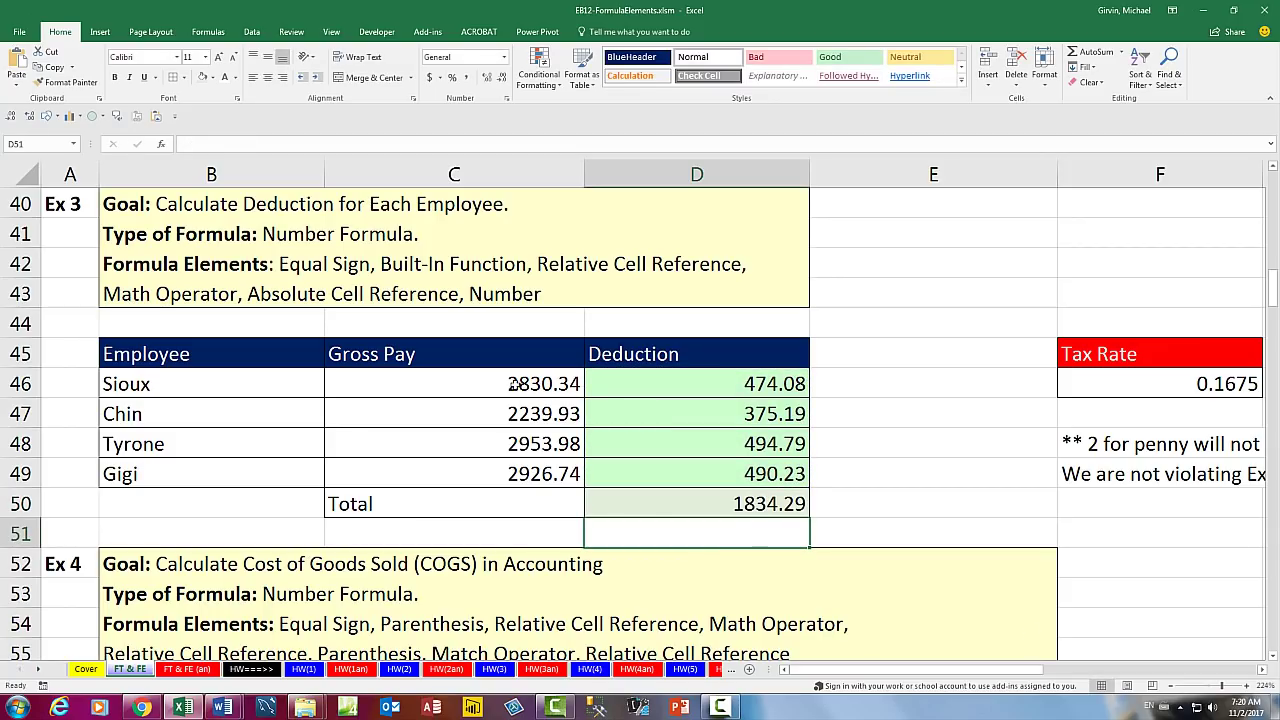
# Format the gross pay and deduction cells C46:D49 and the total in D50 as Currency with 2 decimals and the $ symbol, and save the workbook.
pyautogui.moveTo(505, 388); pyautogui.dragTo(691, 471)
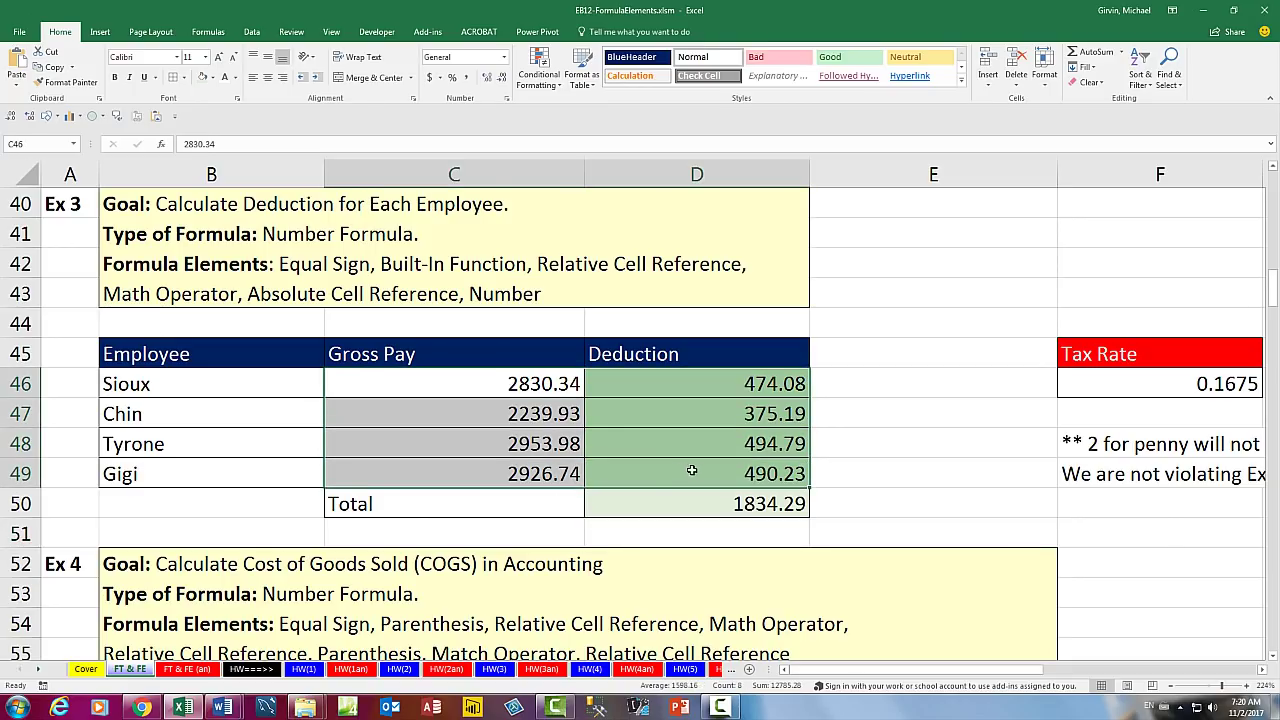
pyautogui.keyDown('ctrl'); pyautogui.click(725, 512); pyautogui.keyUp('ctrl')
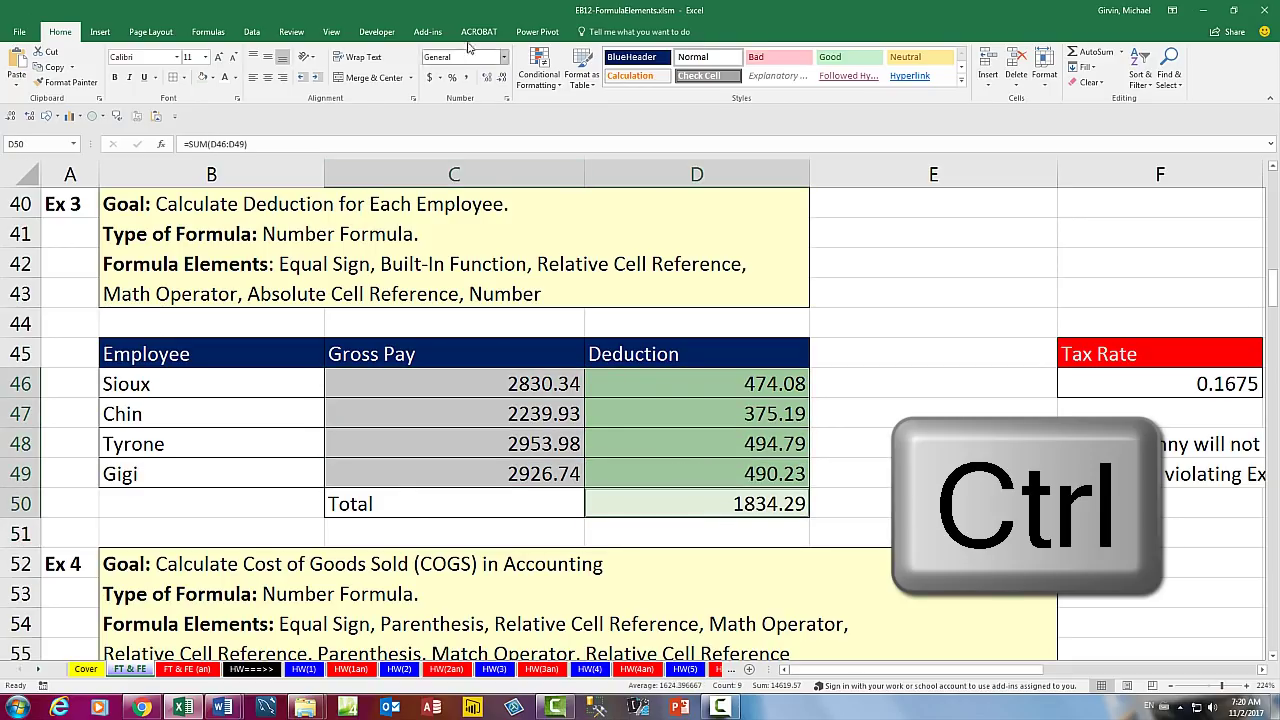
pyautogui.click(504, 57)
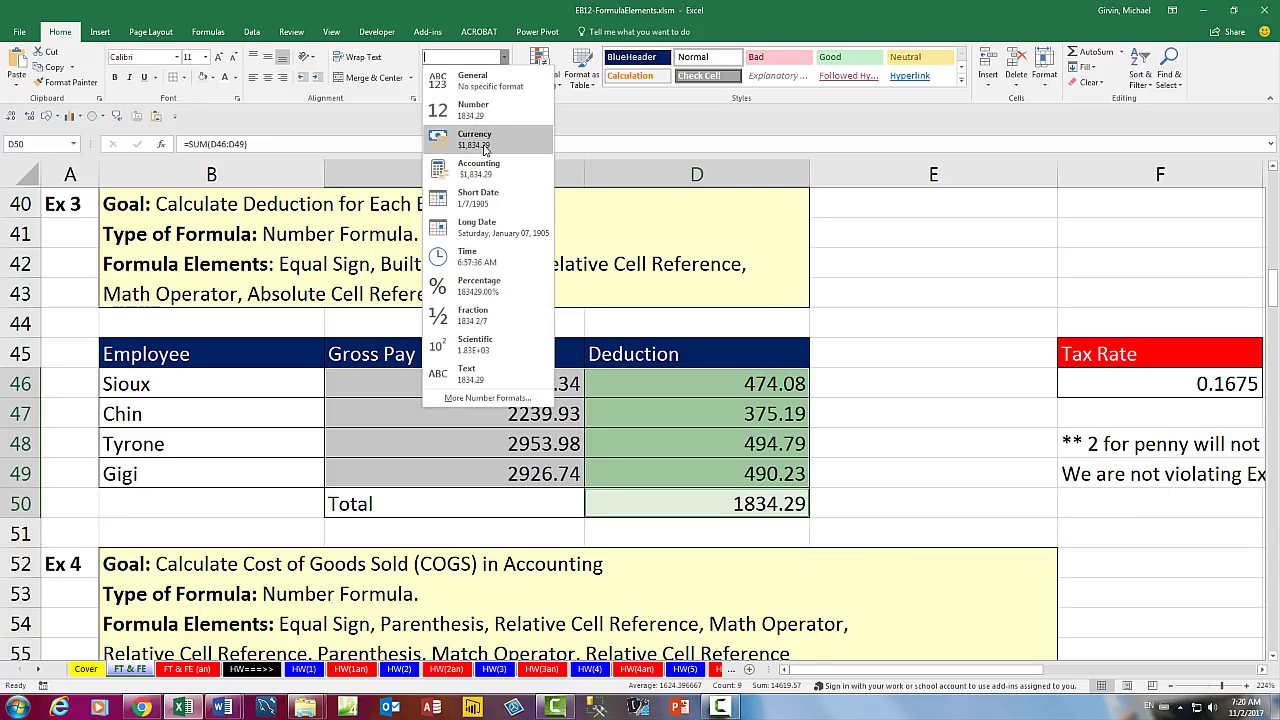
pyautogui.press('Escape')
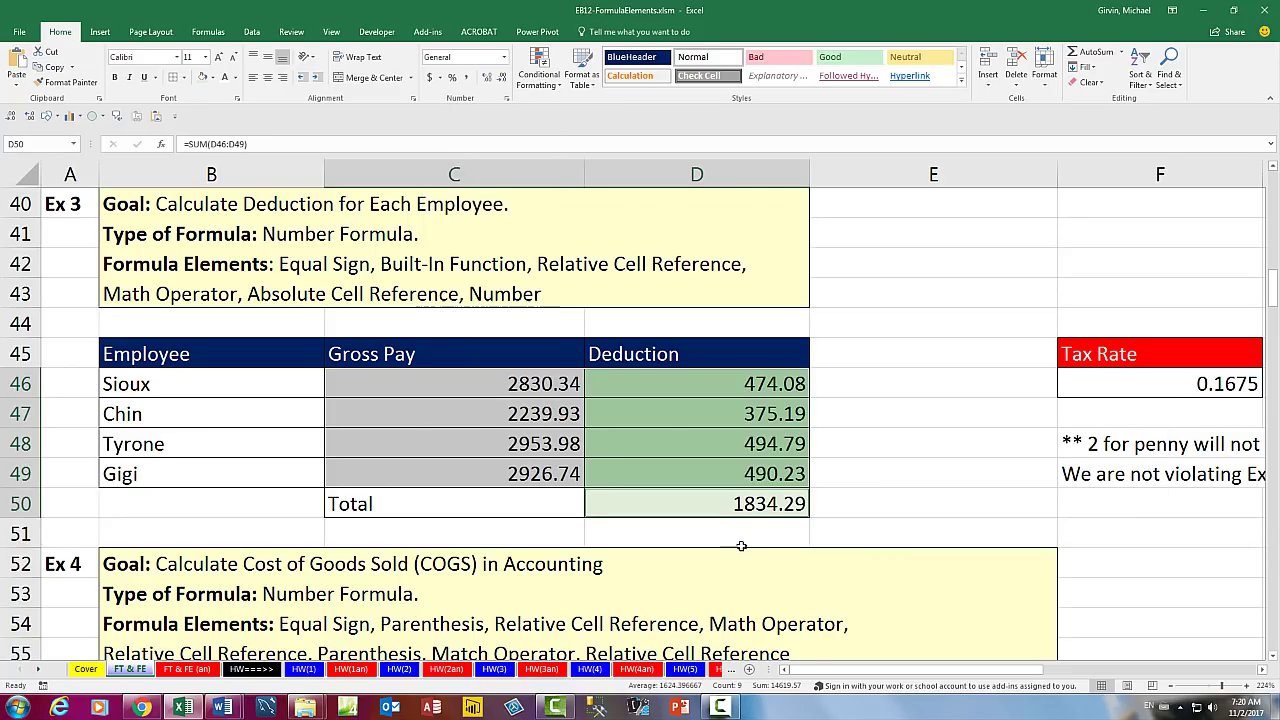
pyautogui.hotkey('ctrl', '1')
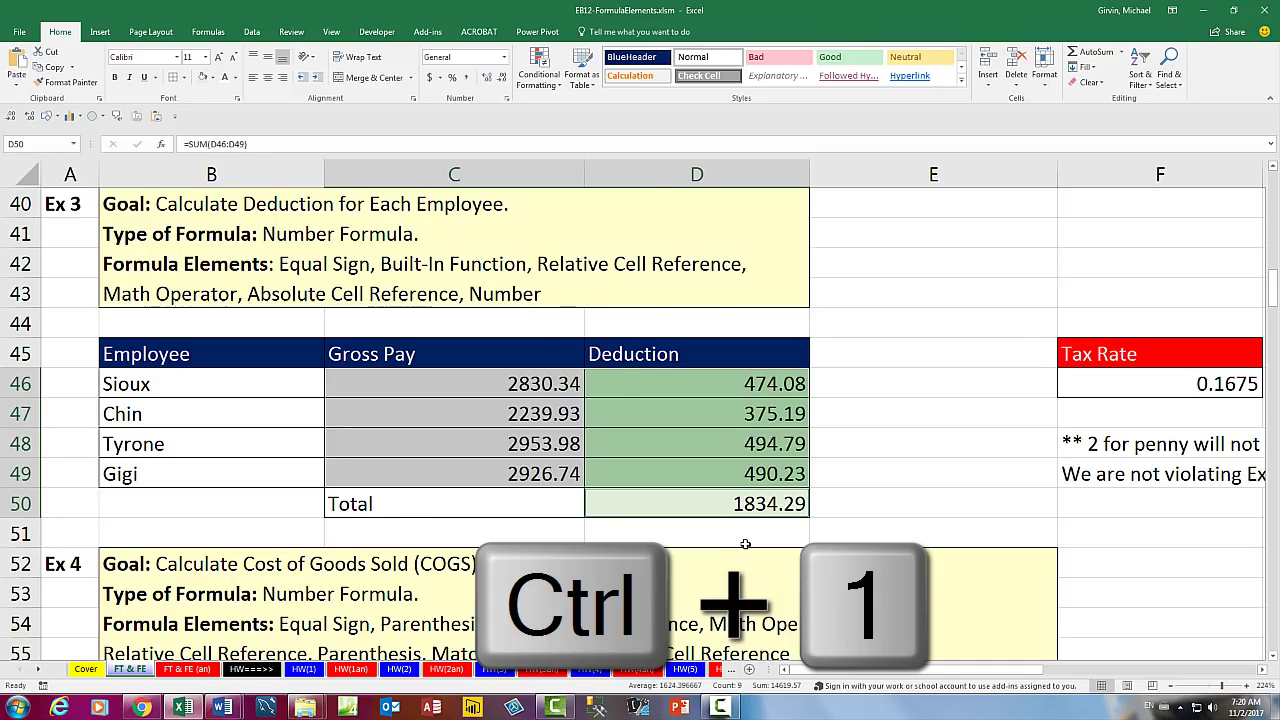
pyautogui.click(715, 261)
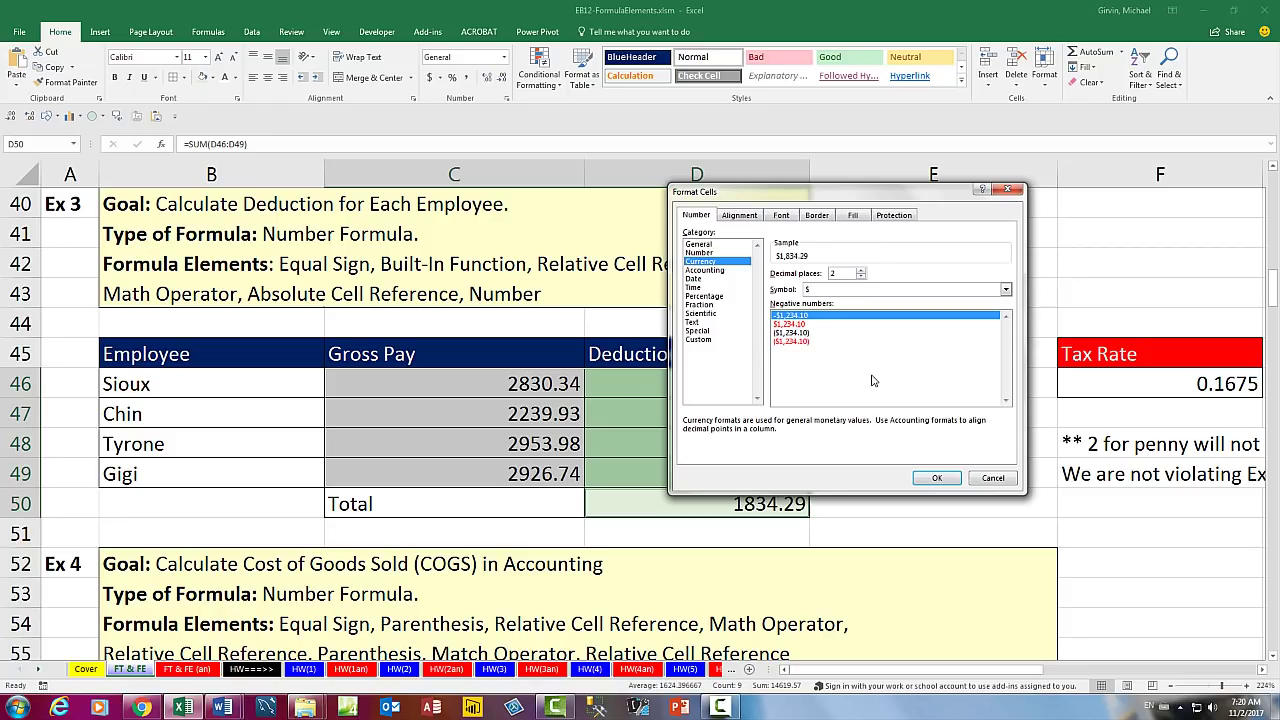
pyautogui.press('Return')
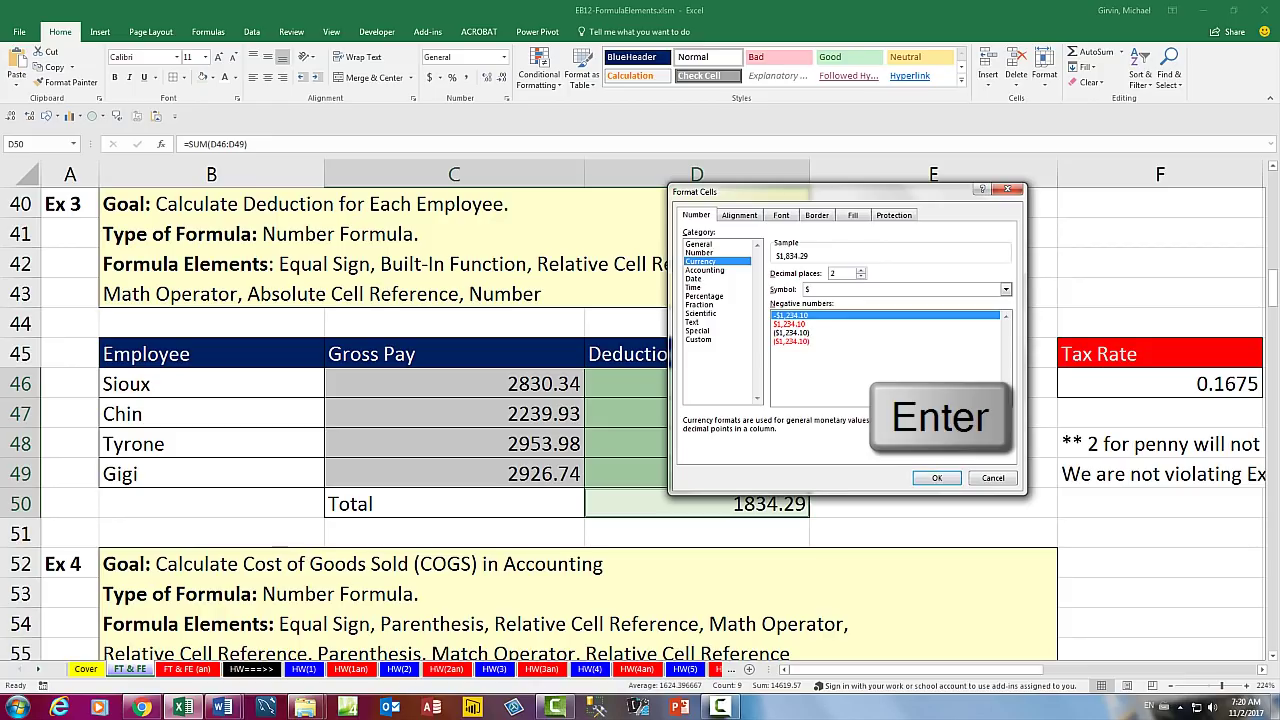
pyautogui.hotkey('ctrl', 's')
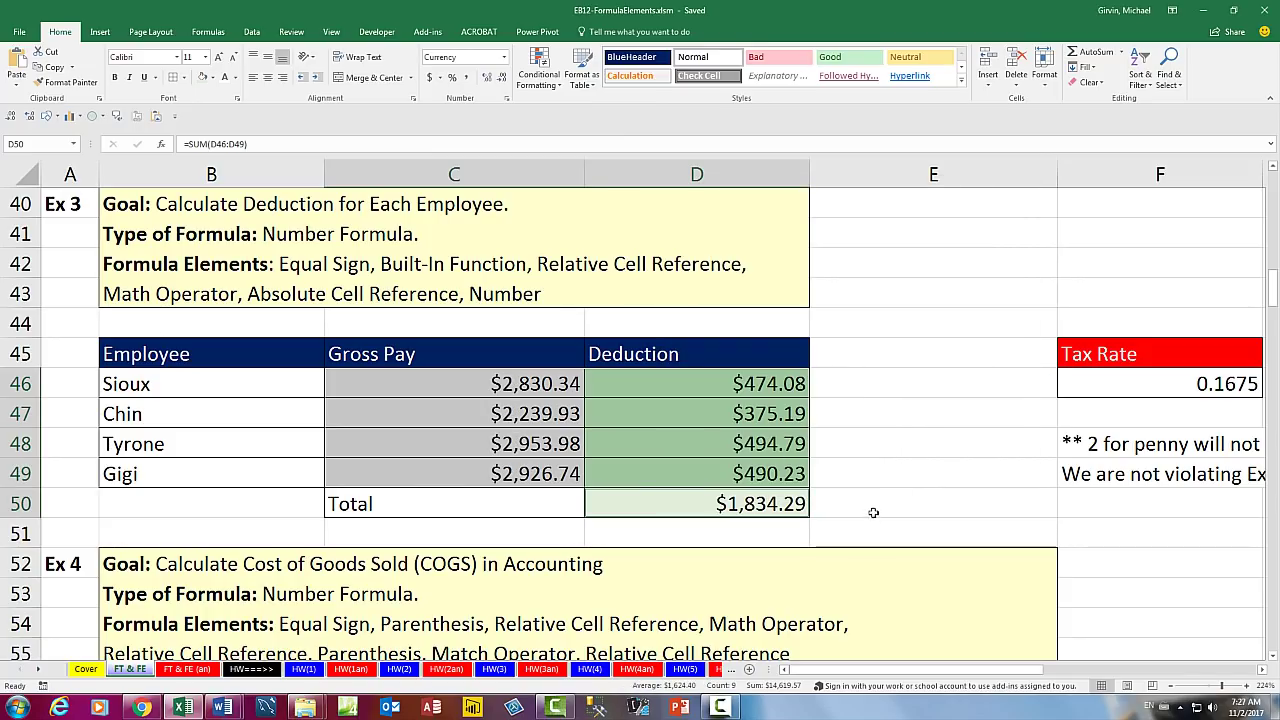
pyautogui.click(871, 497)
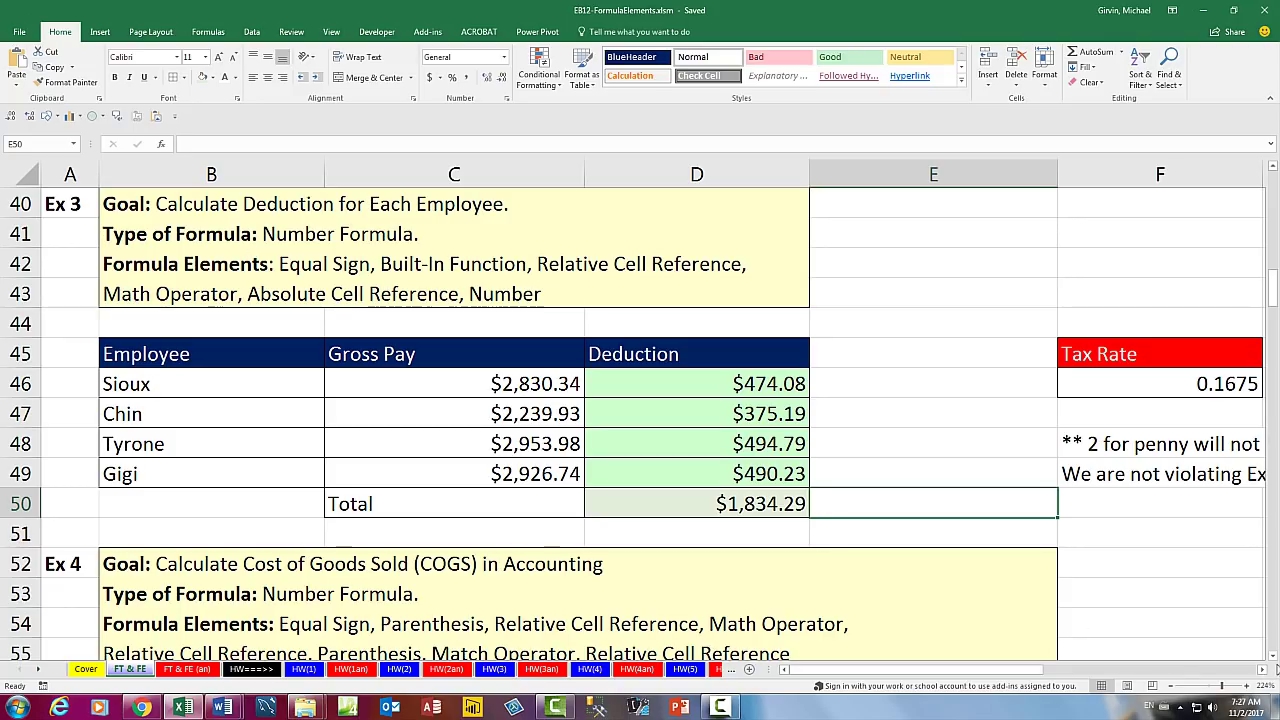
# Examine the product, beginning quantity, end quantity and COGS cells in the Ex 4 table.
pyautogui.scroll(-4, 988, 398)
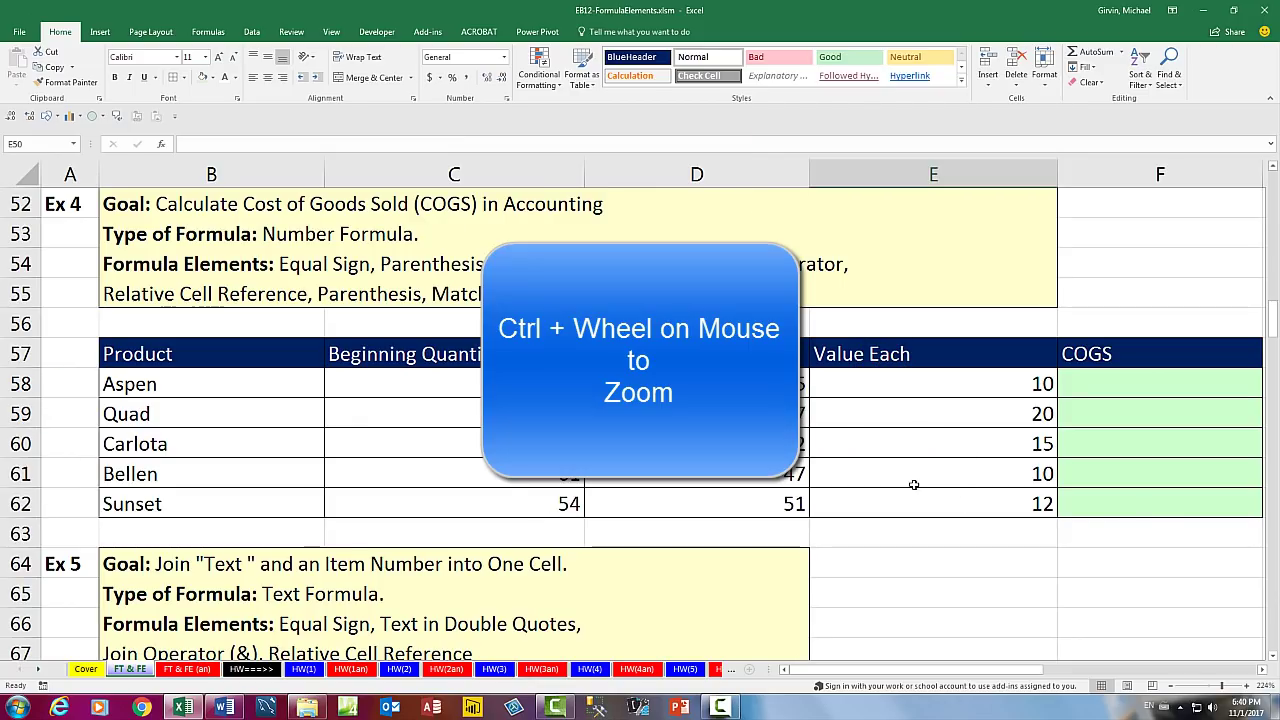
pyautogui.scroll(-3, 913, 484)
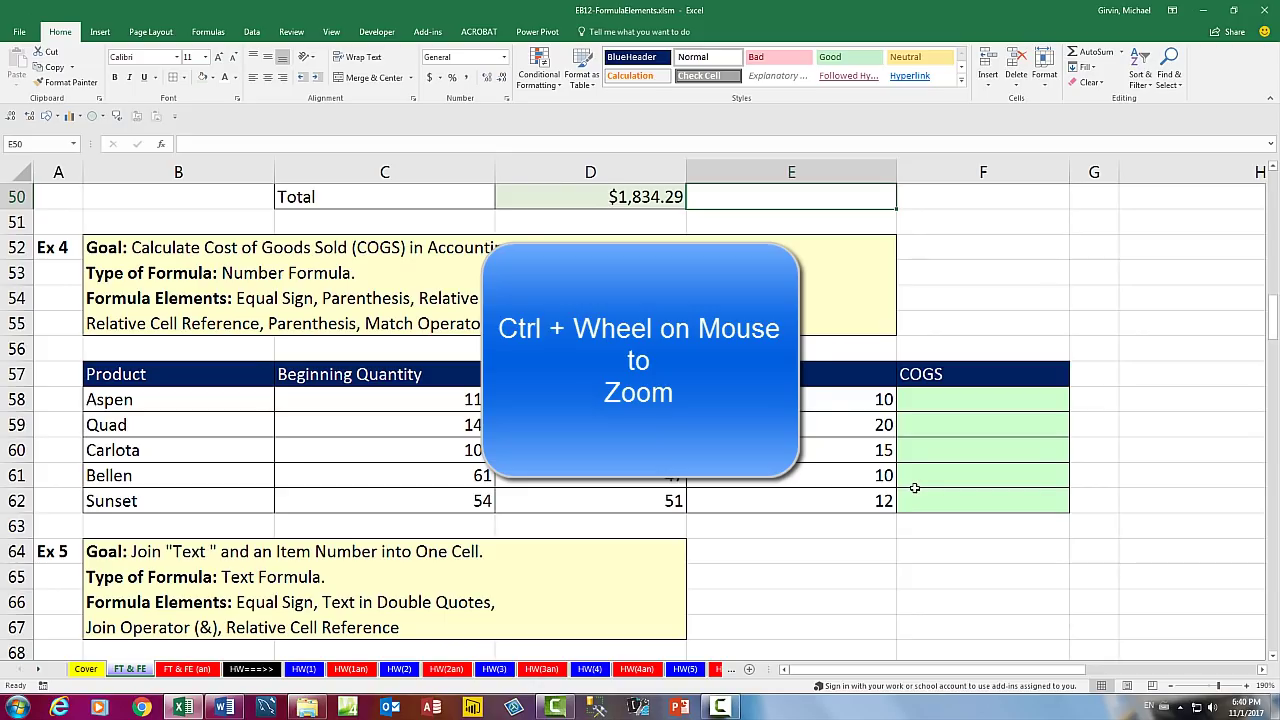
pyautogui.click(927, 398)
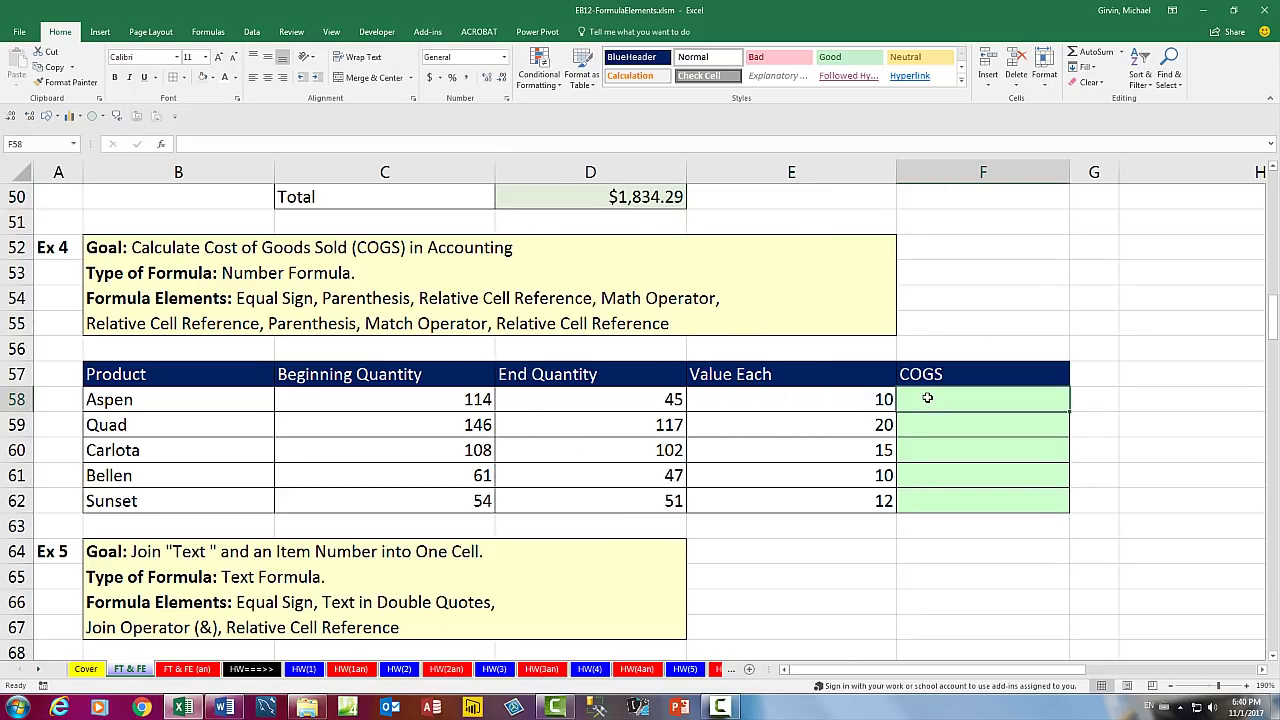
pyautogui.click(448, 400)
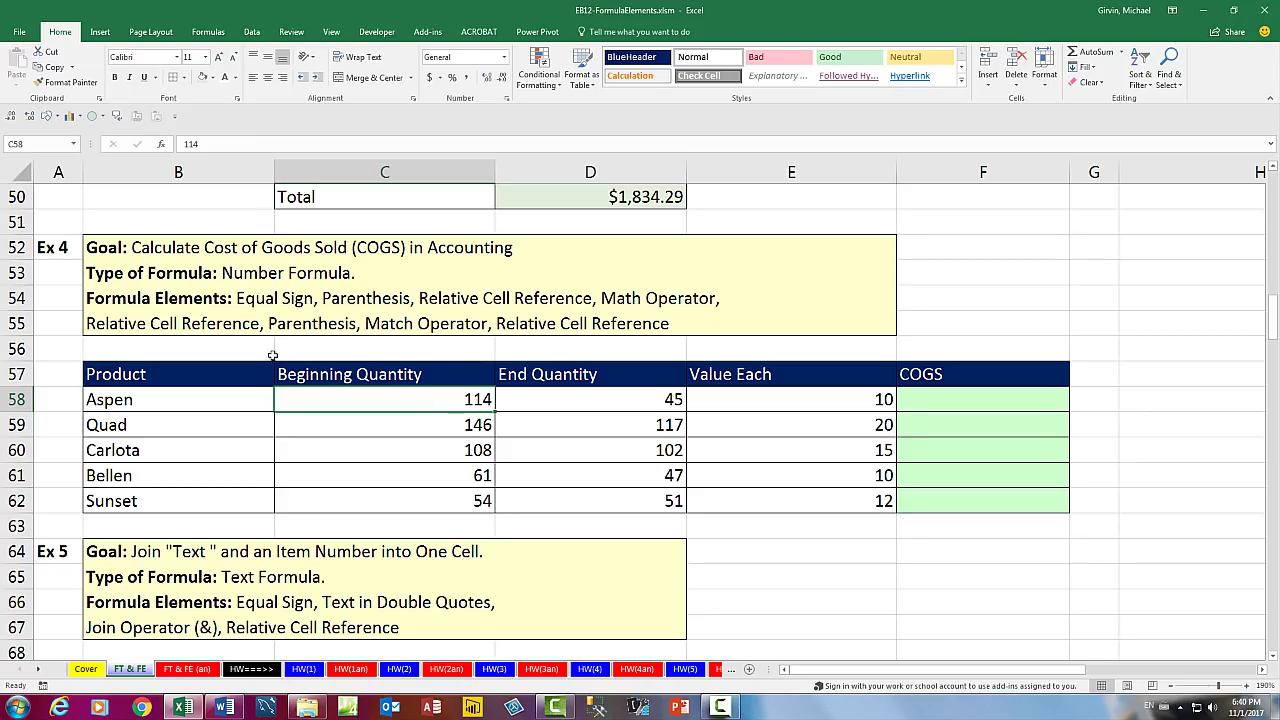
pyautogui.click(198, 400)
pyautogui.click(205, 435)
pyautogui.click(210, 453)
pyautogui.click(452, 395)
pyautogui.click(562, 399)
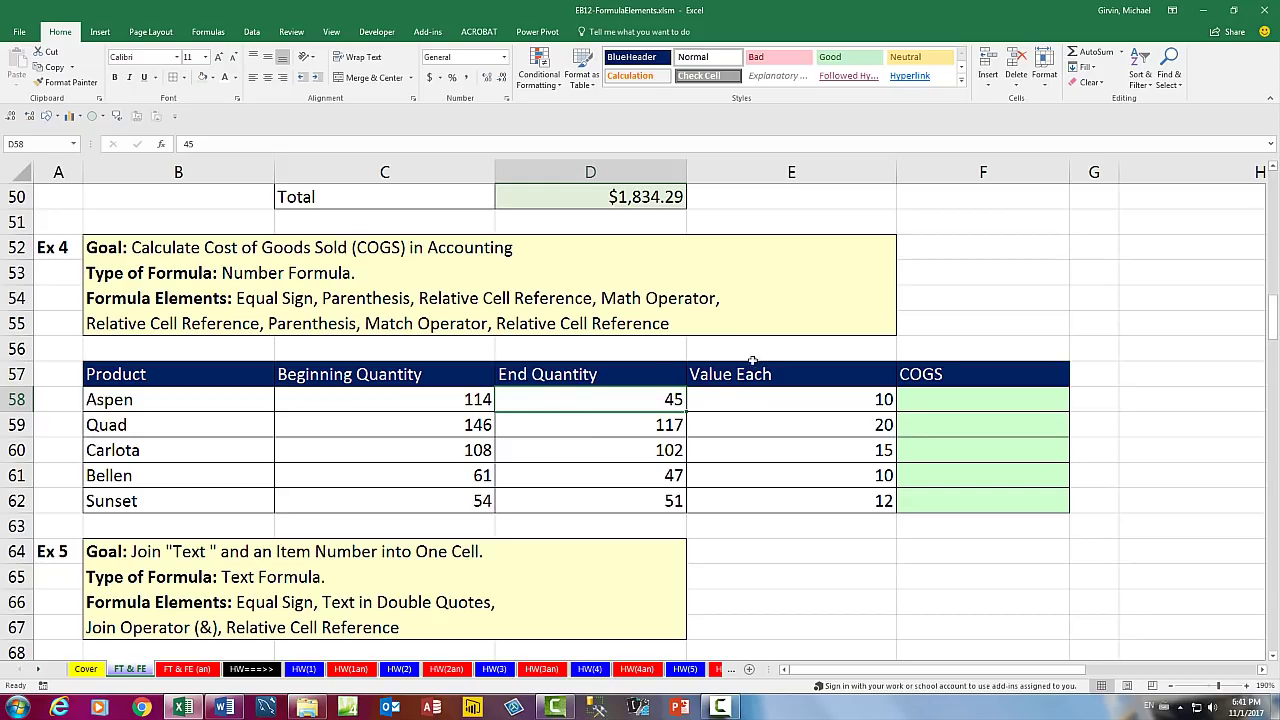
# Enter =C58-D58 in F58 to subtract Aspen's end quantity from its beginning quantity, keeping the cell selected.
pyautogui.click(914, 406)
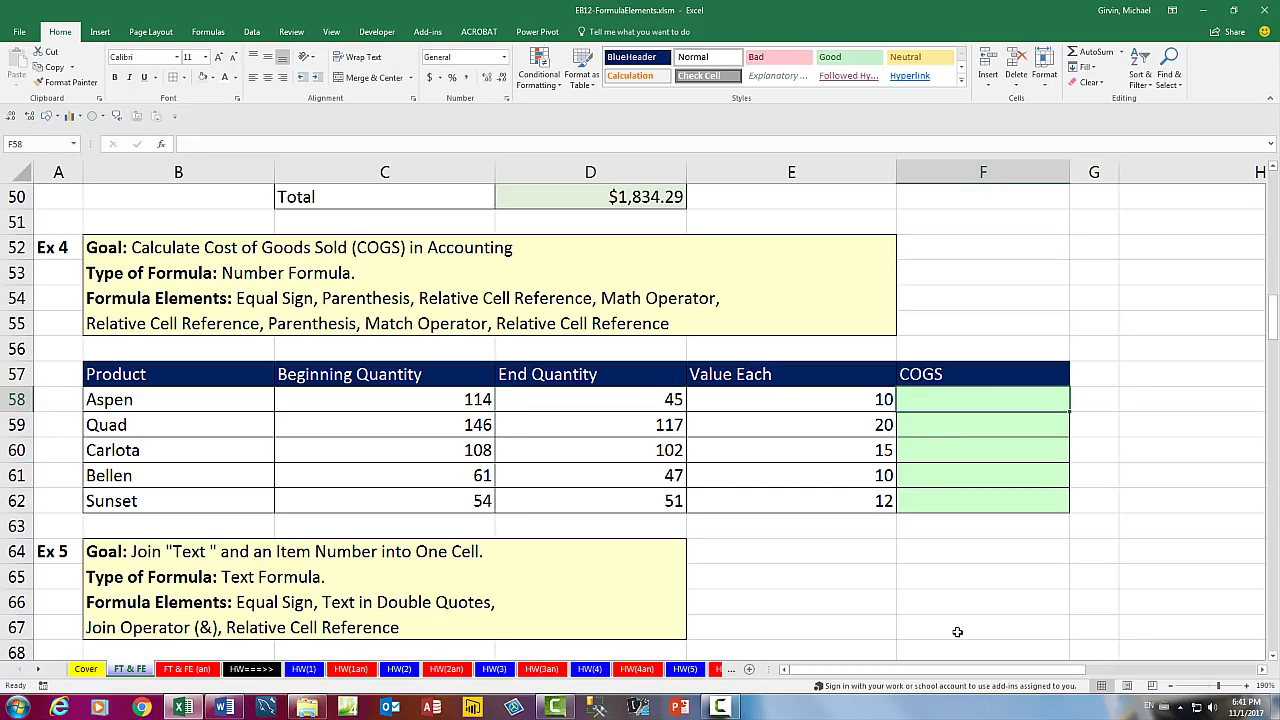
pyautogui.write('=')
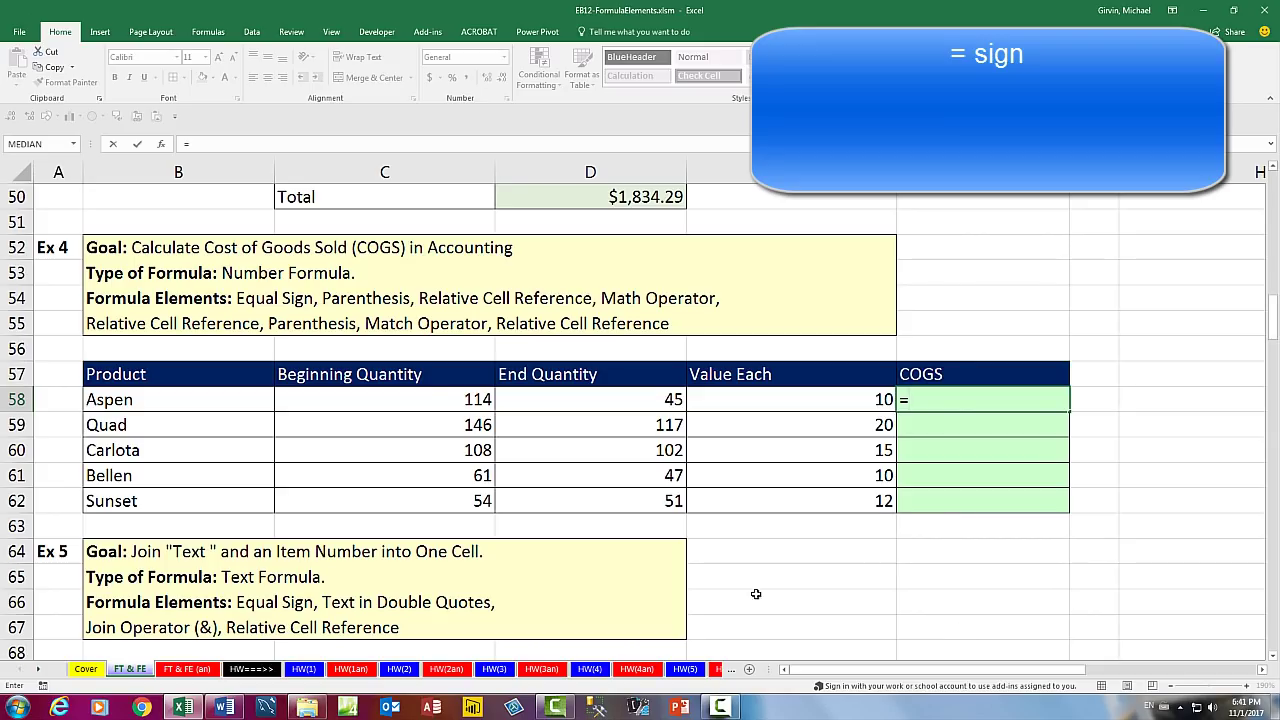
pyautogui.click(416, 399)
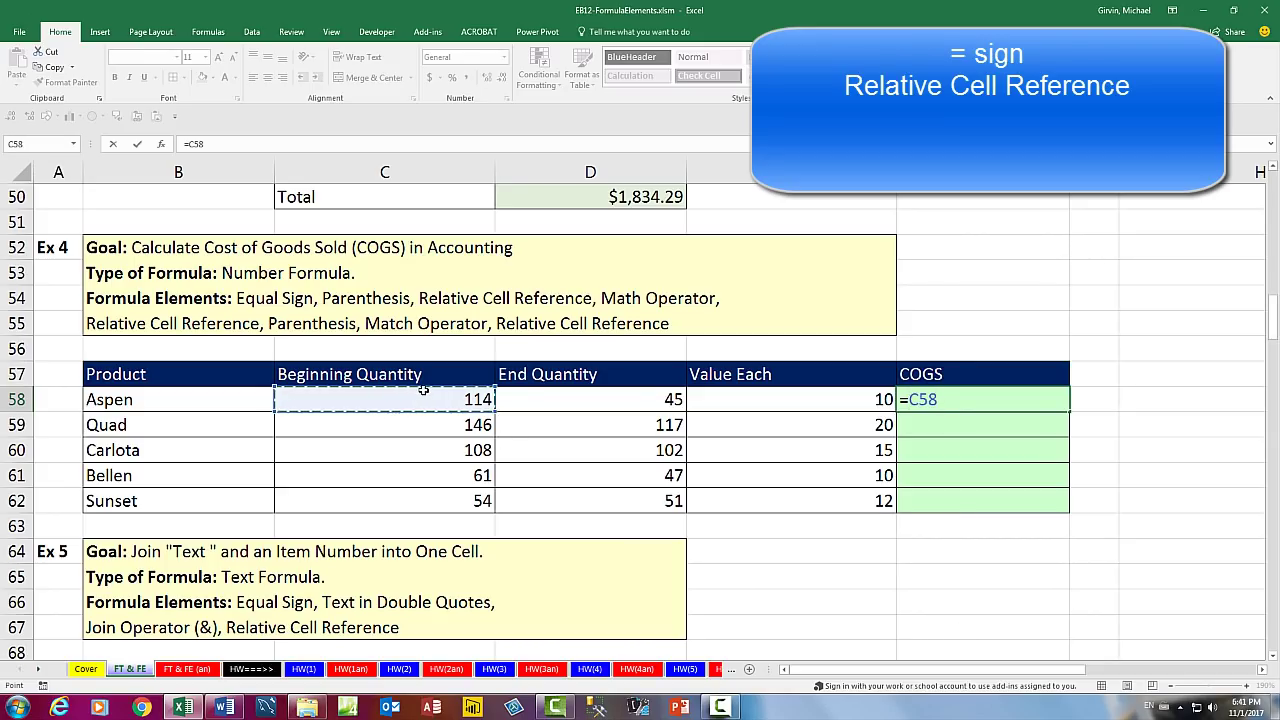
pyautogui.write('-')
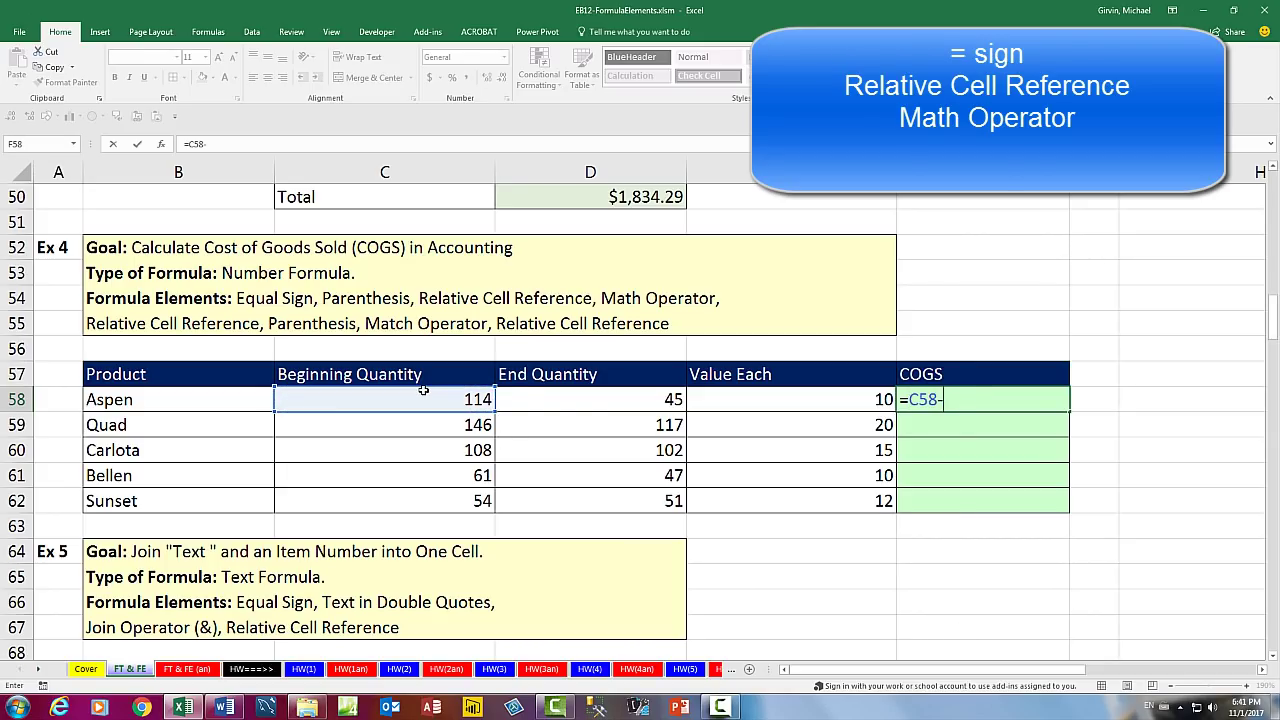
pyautogui.click(586, 401)
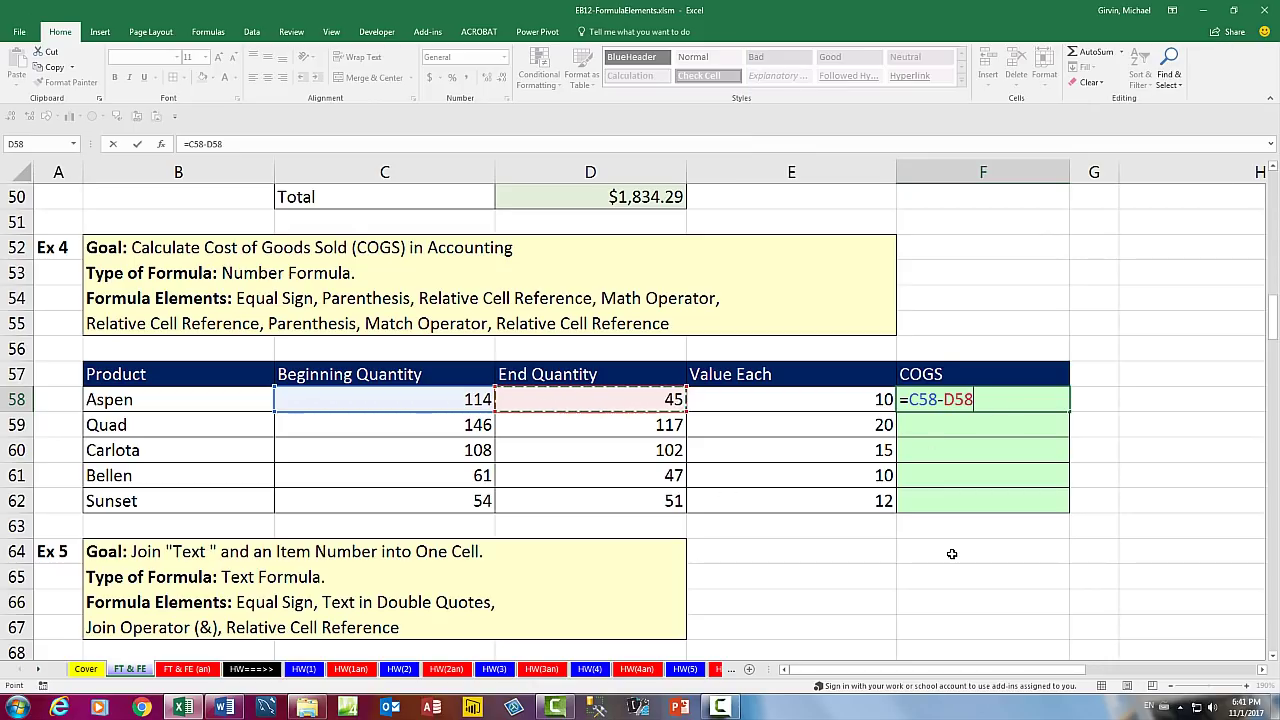
pyautogui.hotkey('ctrl', 'Return')
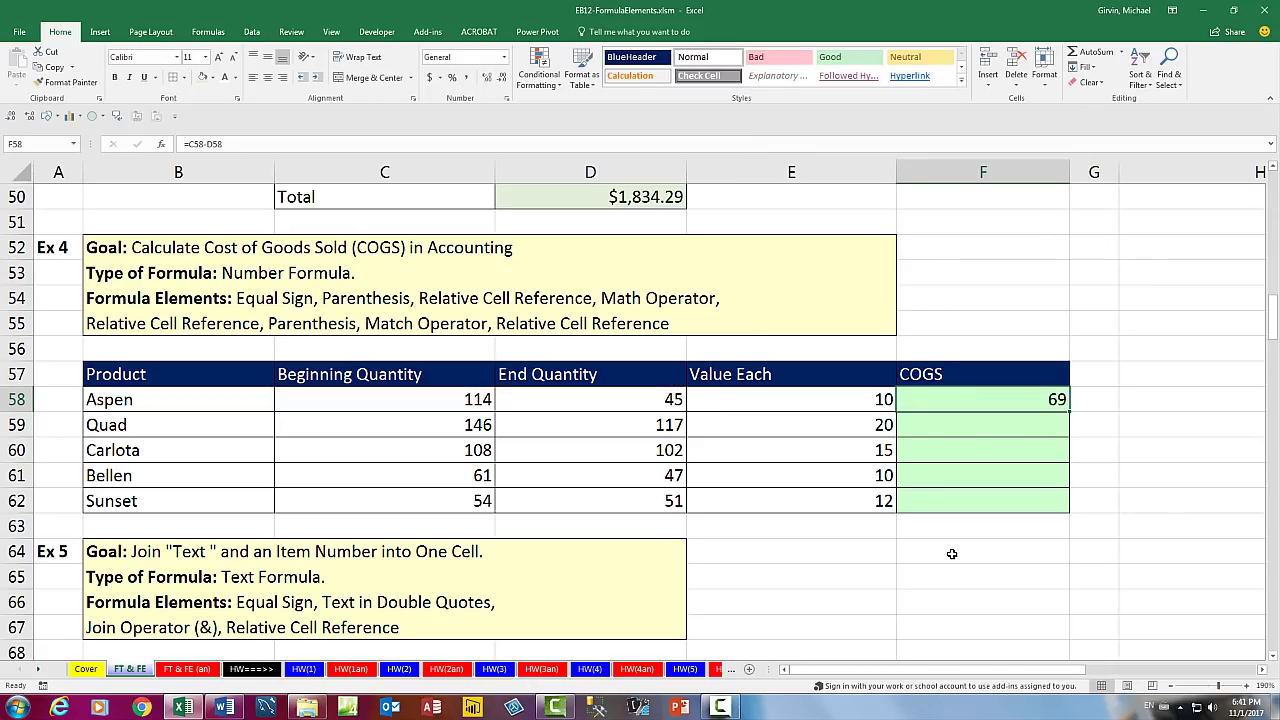
# Copy the quantity difference formula from F58 down through F62 and check the cell references in the last formula.
pyautogui.doubleClick(1070, 412)
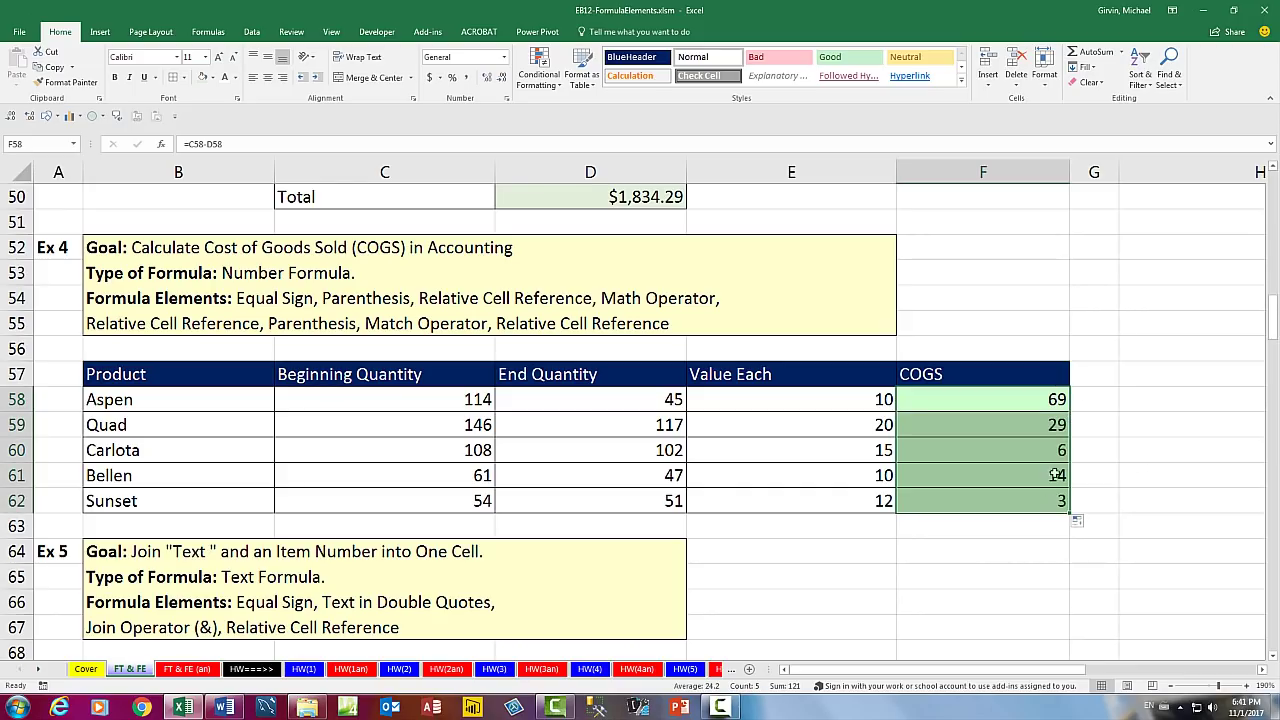
pyautogui.click(1042, 502)
pyautogui.press('F2')
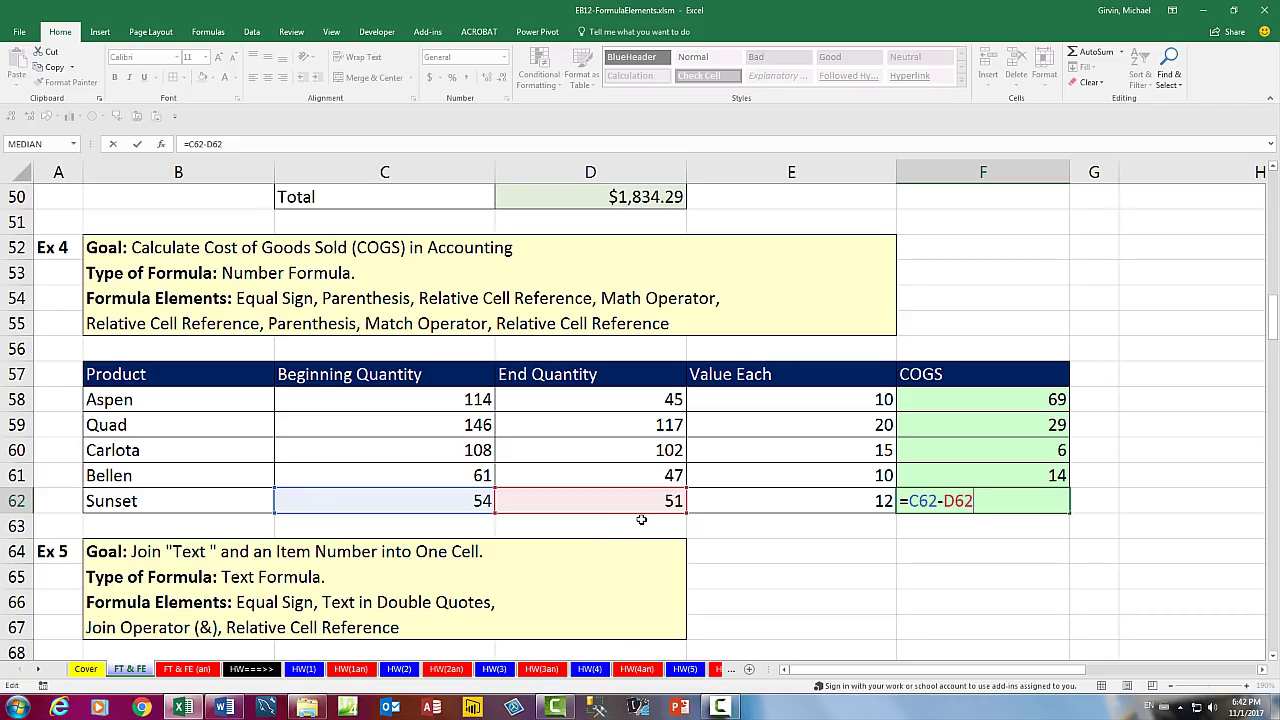
pyautogui.press('Return')
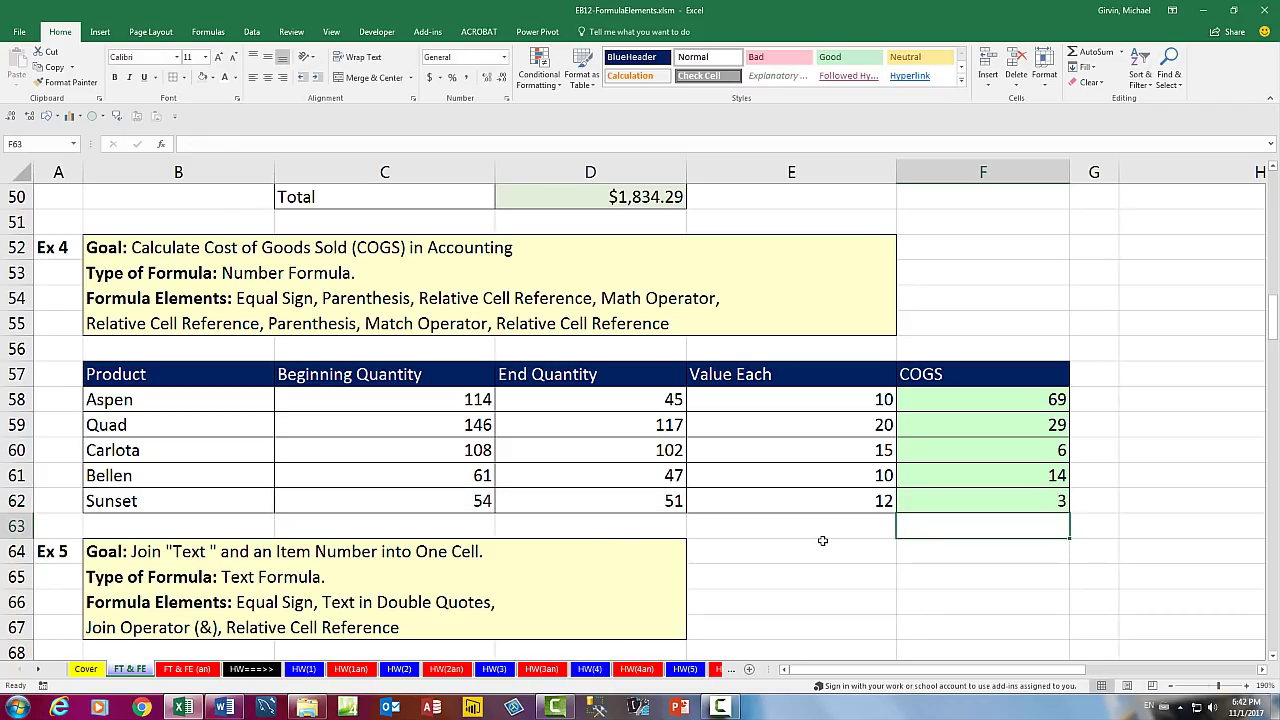
# Review the order of operations note beside Ex 4 and extend the F58 formula to =C58-D58*E58, keeping the cell selected.
pyautogui.keyDown('ctrl'); pyautogui.scroll(-2, 970, 672); pyautogui.keyUp('ctrl')
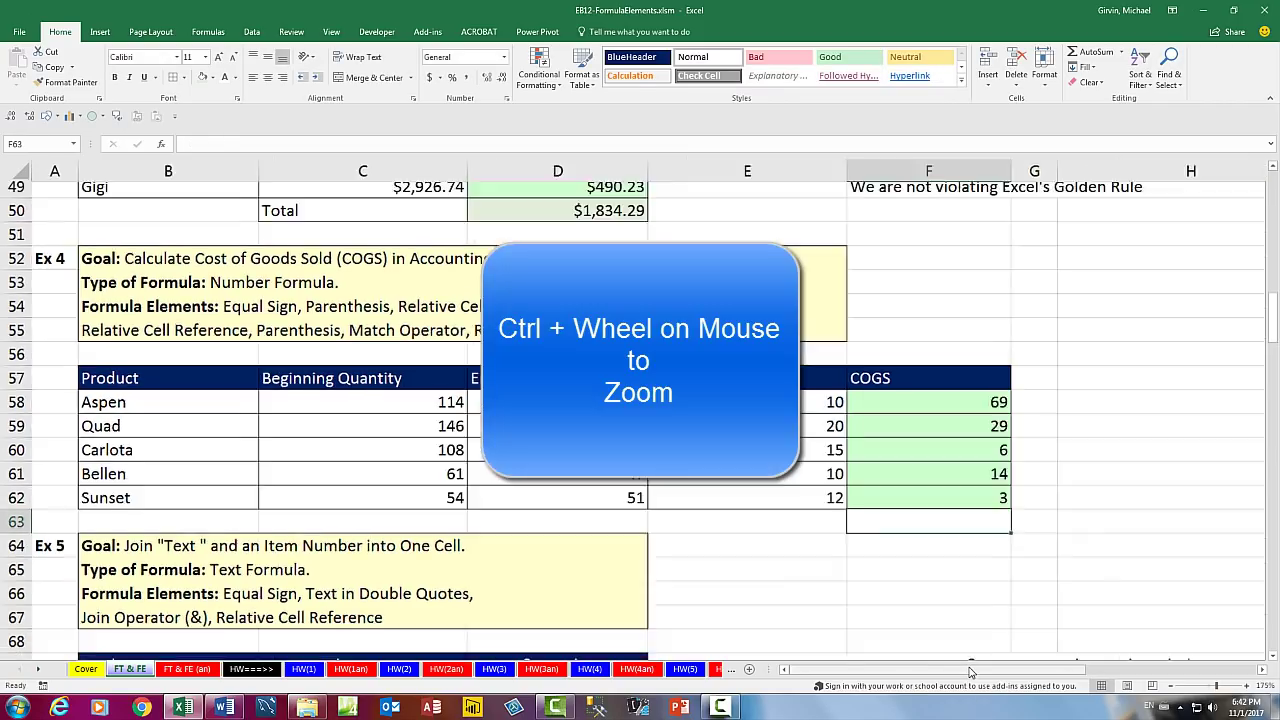
pyautogui.keyDown('ctrl'); pyautogui.scroll(-2, 970, 672); pyautogui.keyUp('ctrl')
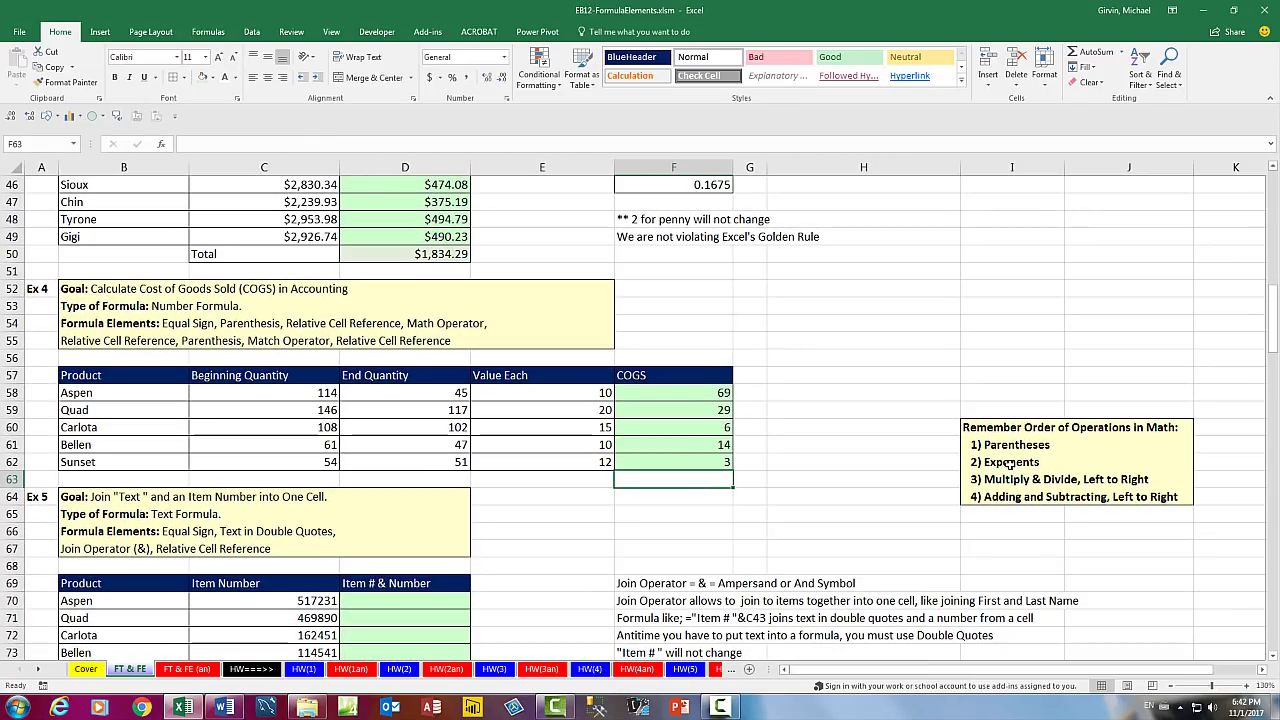
pyautogui.moveTo(993, 427); pyautogui.dragTo(1130, 497)
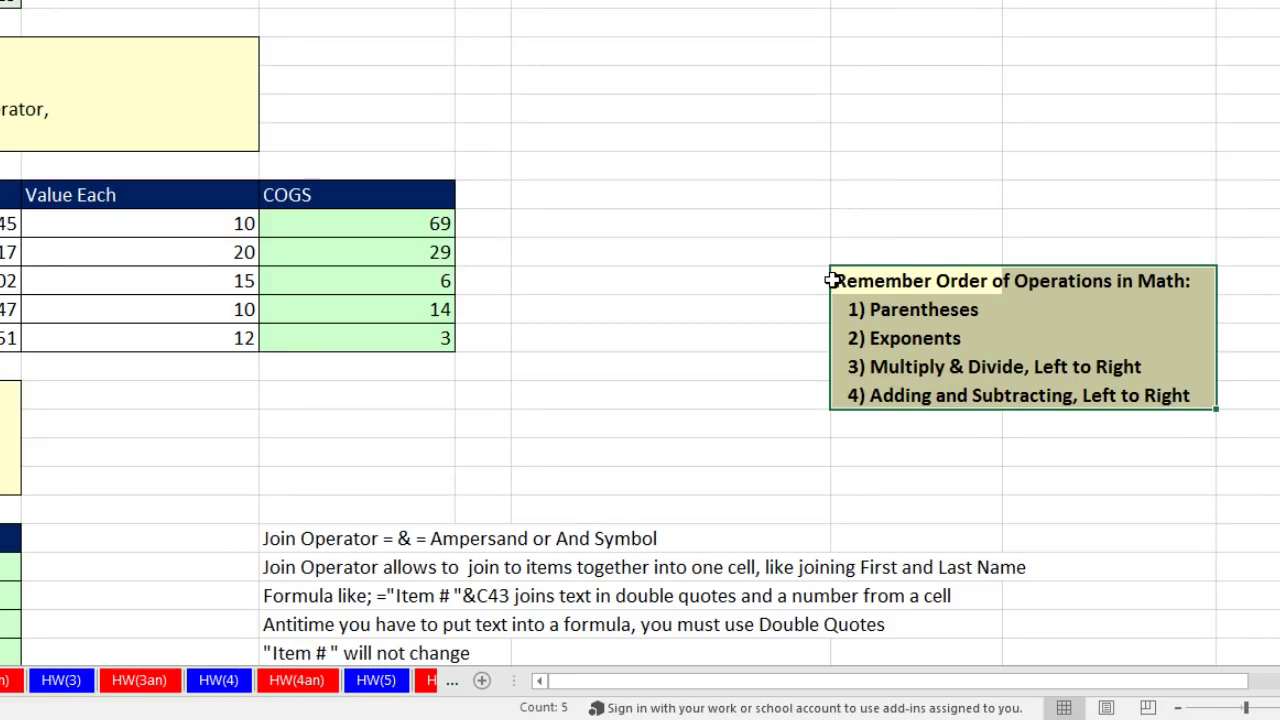
pyautogui.moveTo(817, 287); pyautogui.dragTo(682, 292)
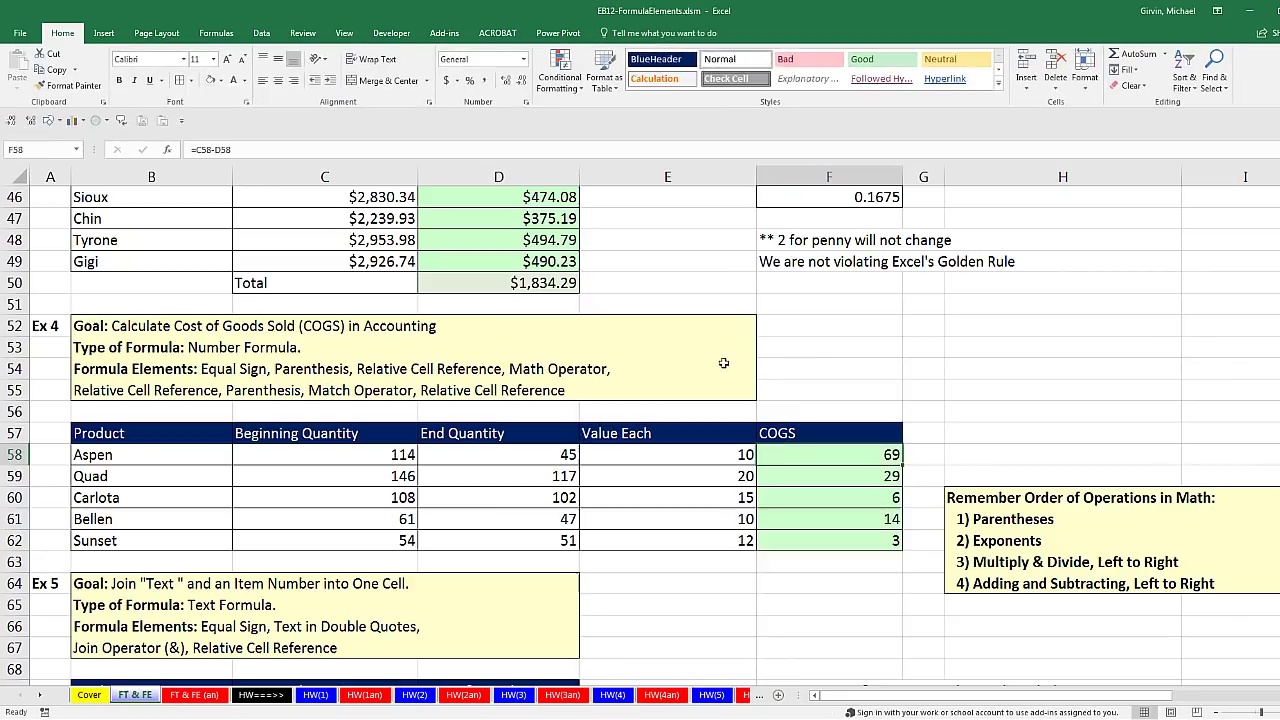
pyautogui.press('F2')
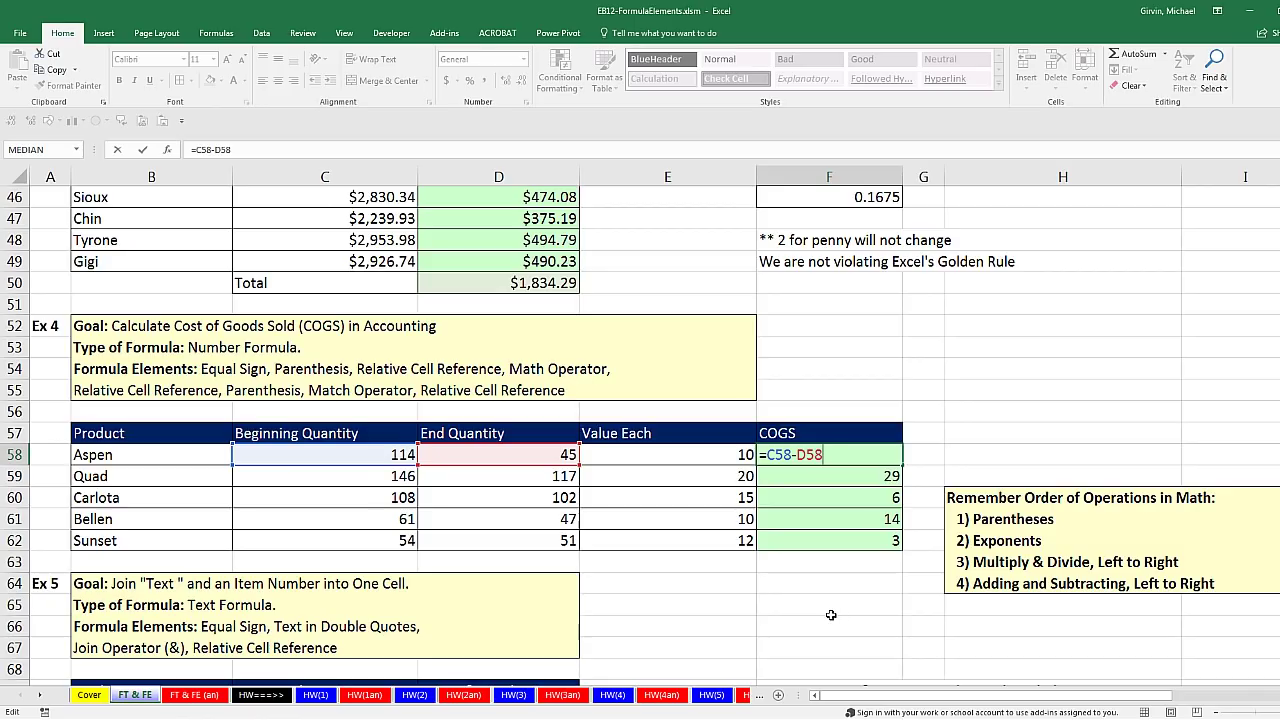
pyautogui.write('*')
pyautogui.click(744, 460)
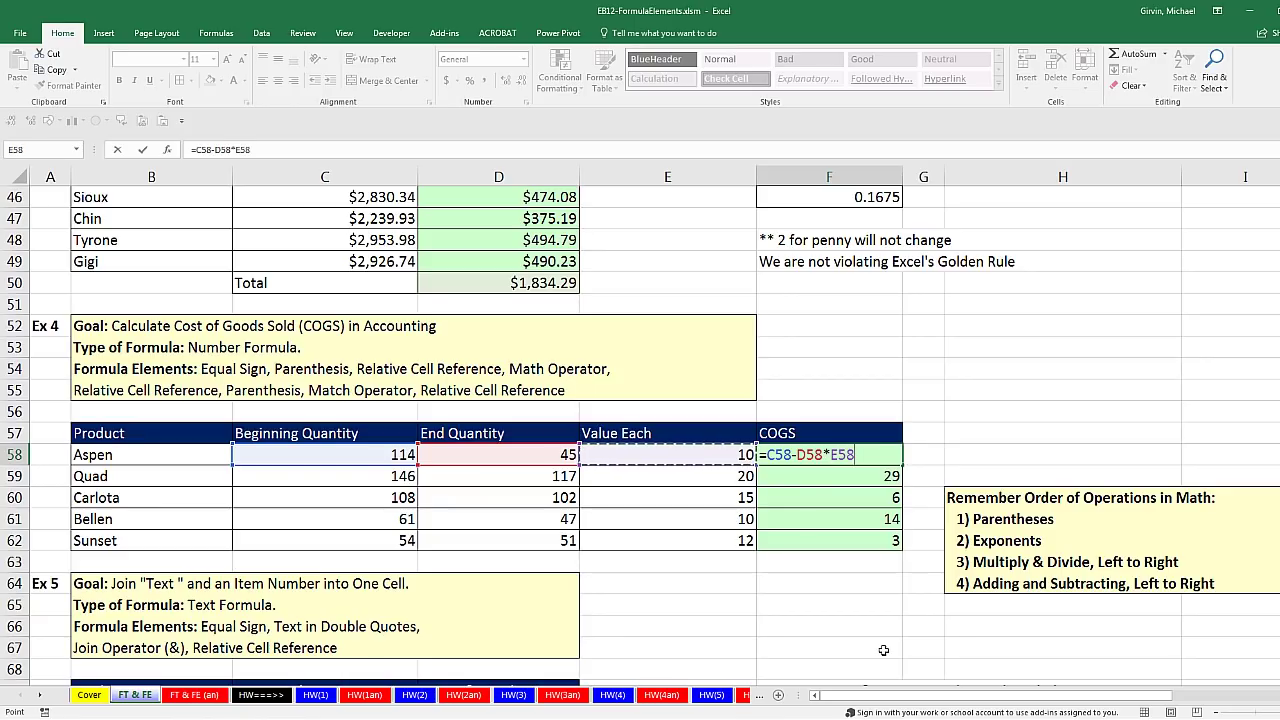
pyautogui.hotkey('ctrl', 'Return')
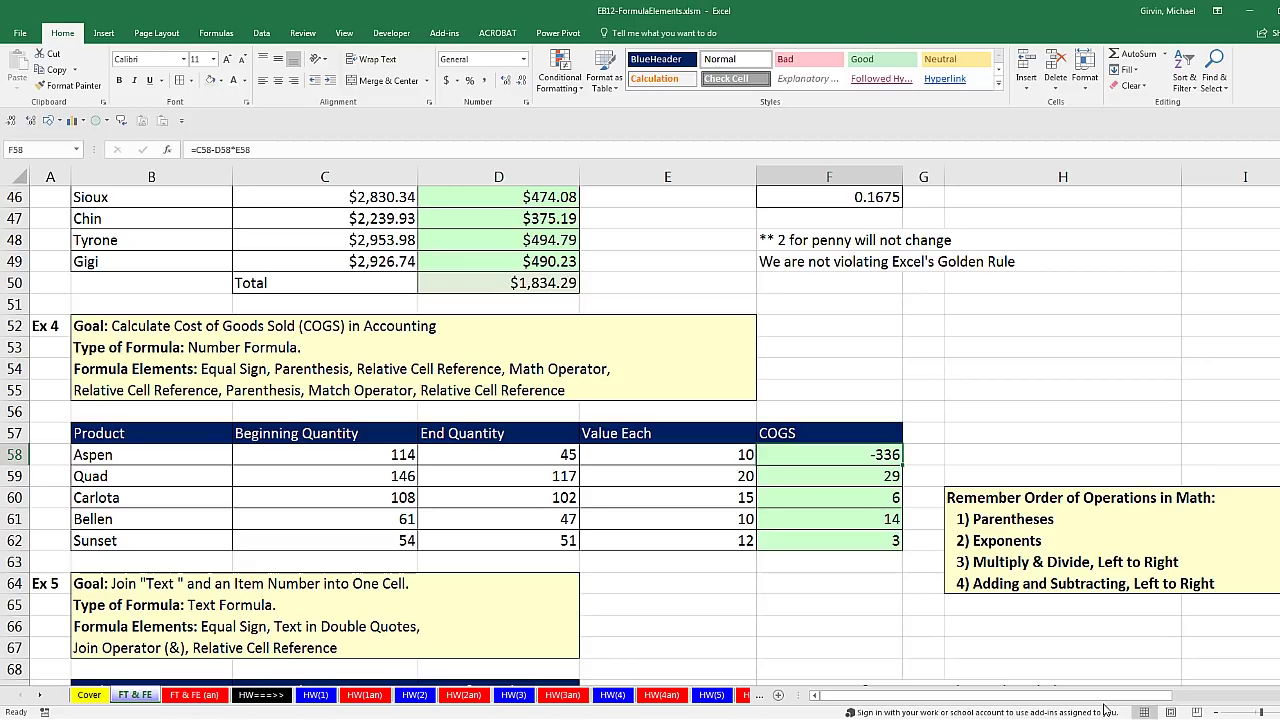
# Add parentheses around the subtraction in F58, making it =(C58-D58)*E58, and copy the formula down through F62.
pyautogui.press('F2')
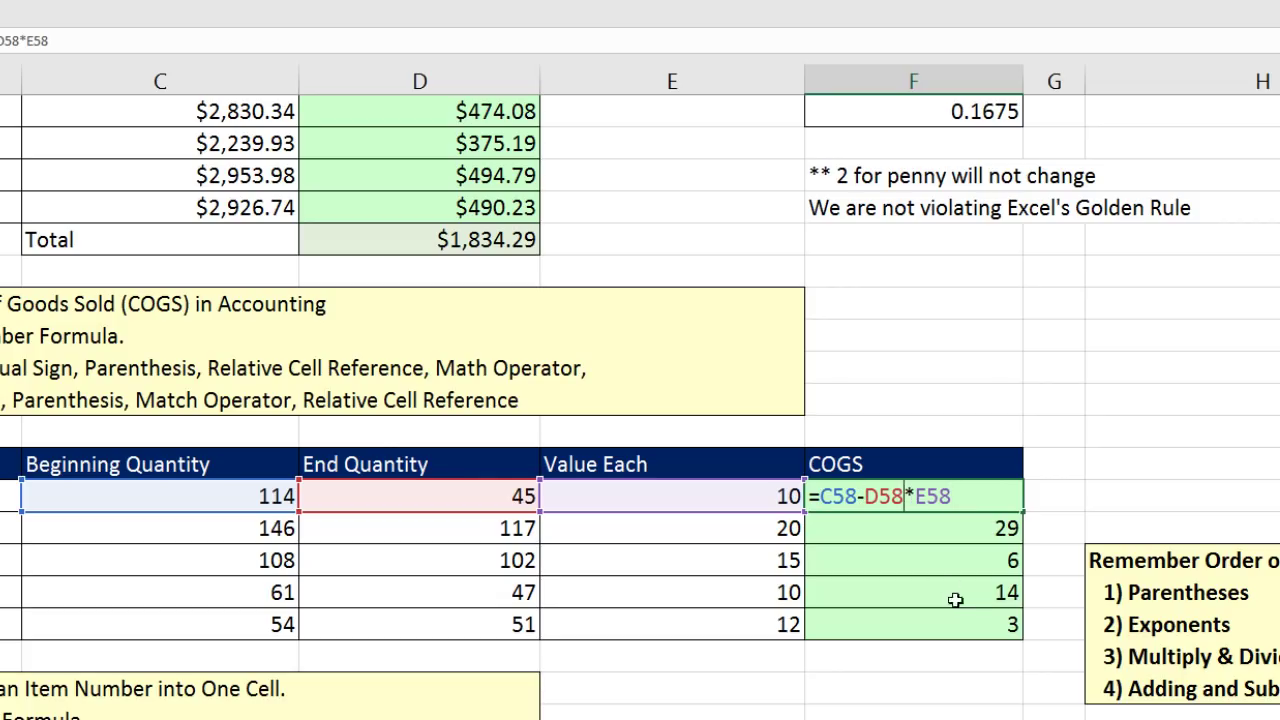
pyautogui.write(')')
pyautogui.press('Left')
pyautogui.press('Left')
pyautogui.press('Left')
pyautogui.press('Left')
pyautogui.press('Left')
pyautogui.press('Left')
pyautogui.press('Left')
pyautogui.press('Left')
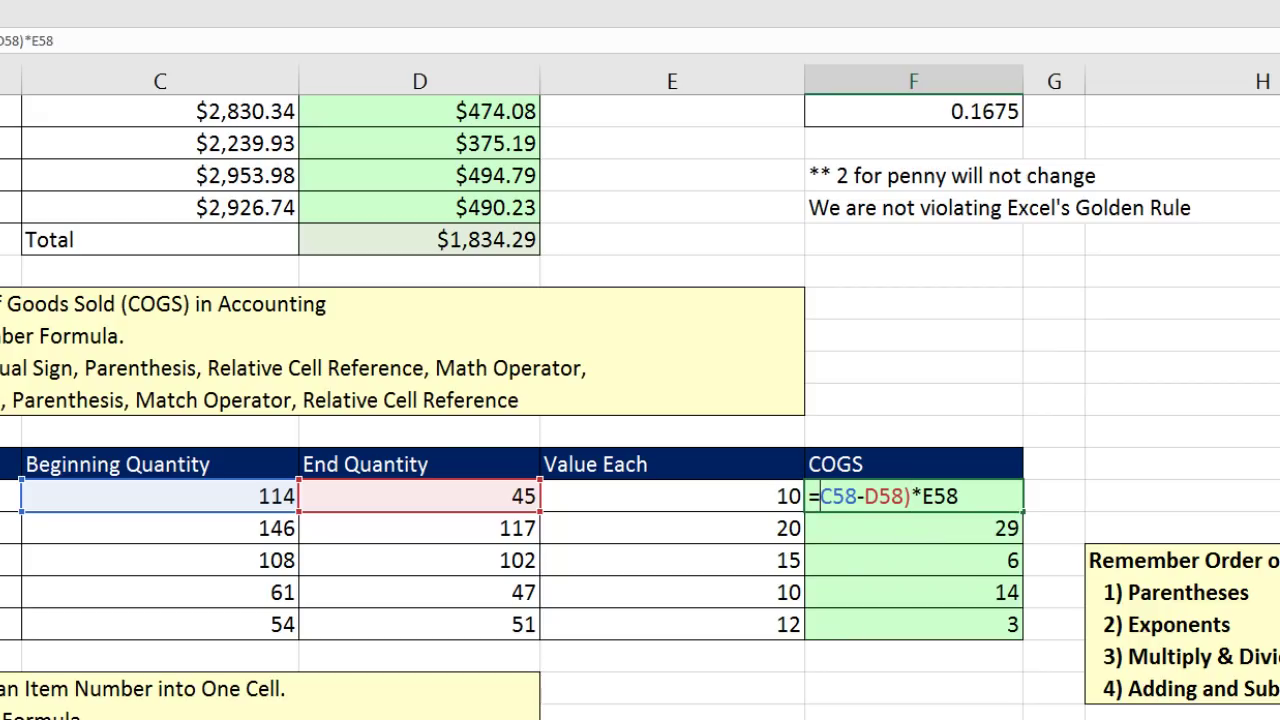
pyautogui.write('(')
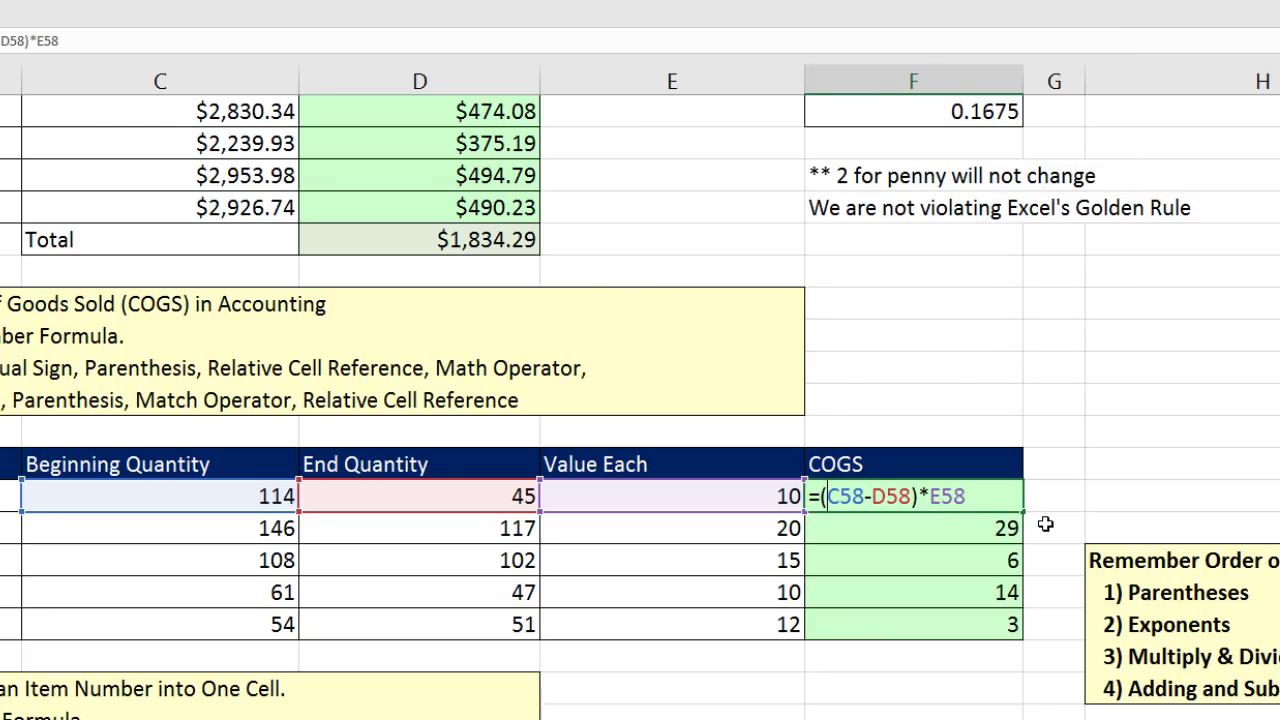
pyautogui.hotkey('ctrl', 'Return')
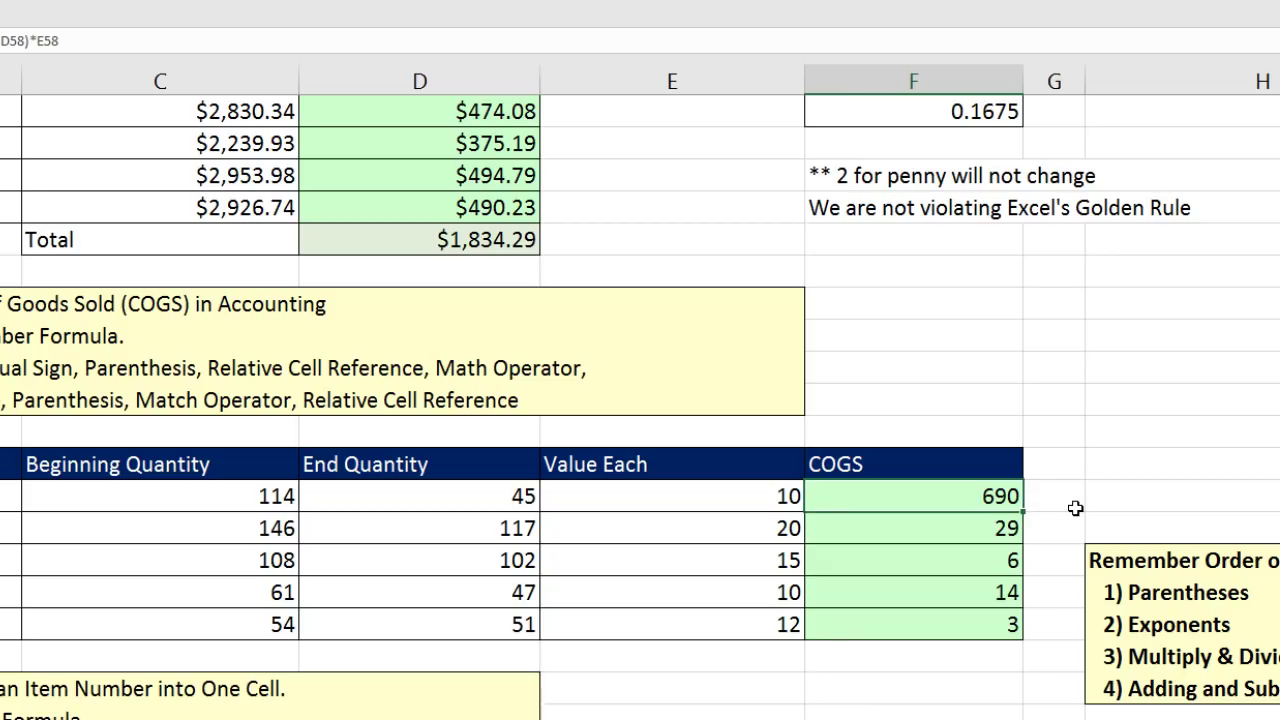
pyautogui.doubleClick(1025, 511)
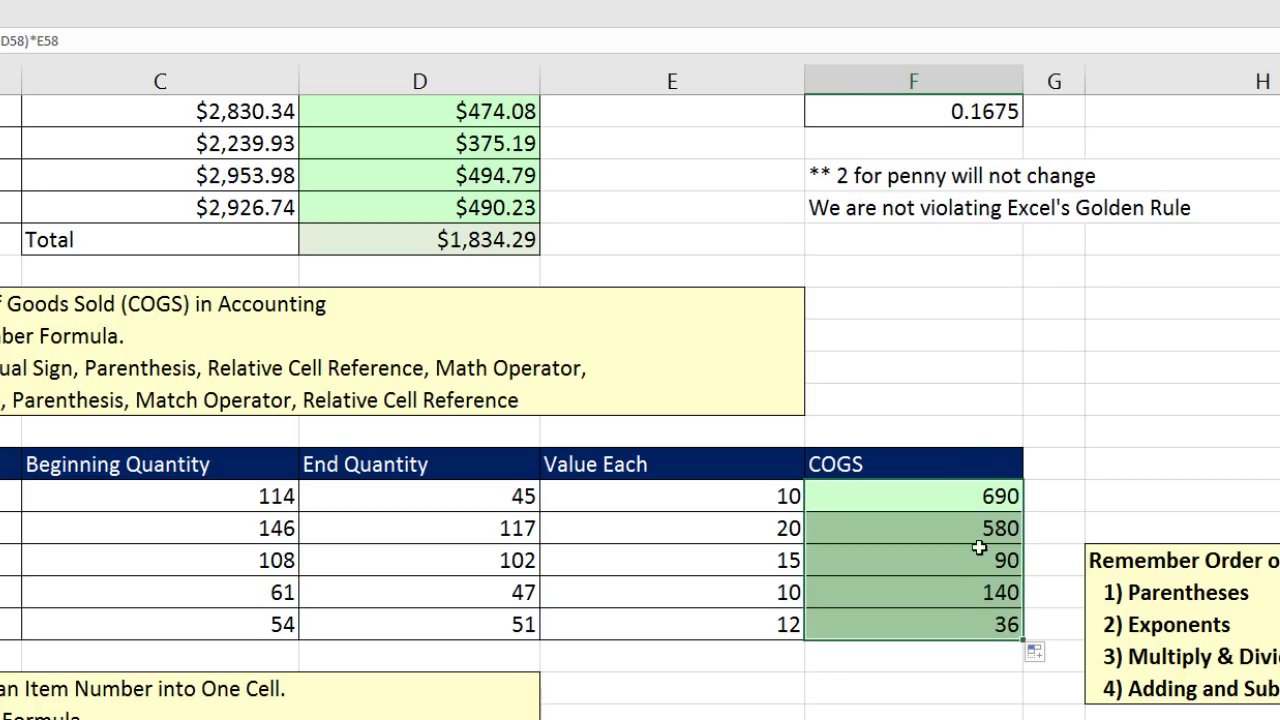
# Check the cell references in the last copied COGS formula, in F62 for Sunset.
pyautogui.click(955, 626)
pyautogui.press('F2')
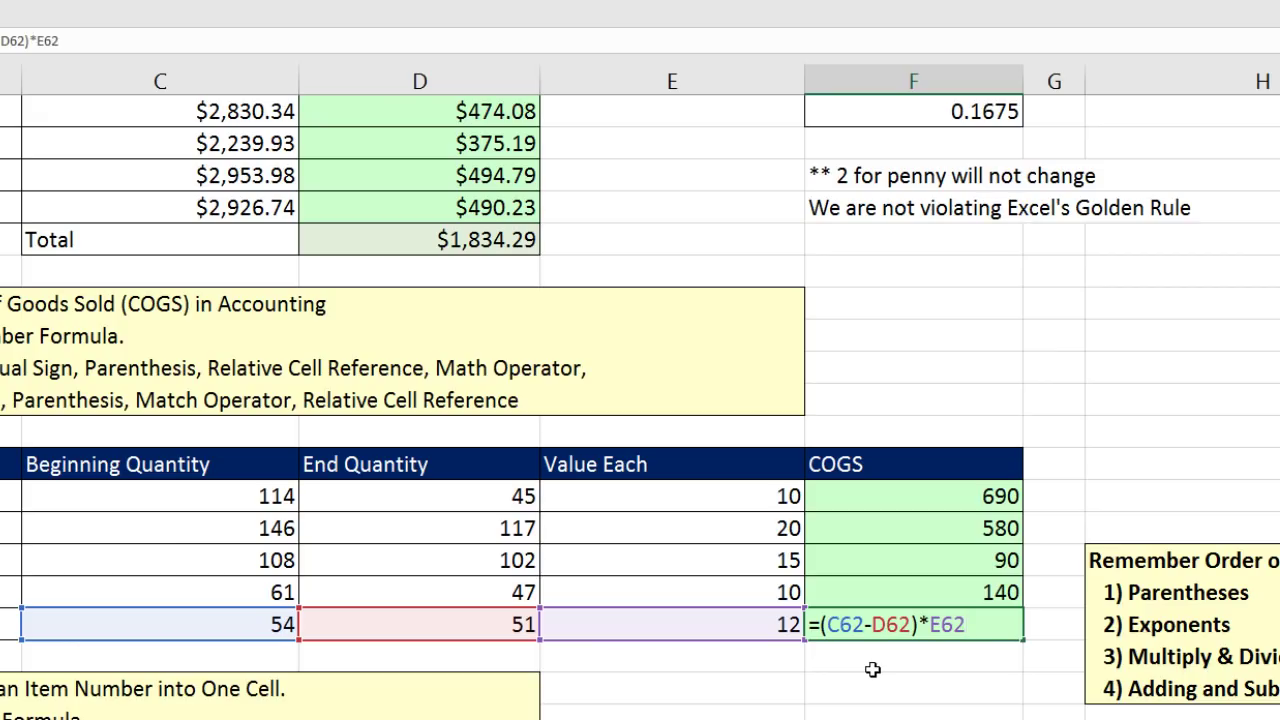
pyautogui.hotkey('ctrl', 'Return')
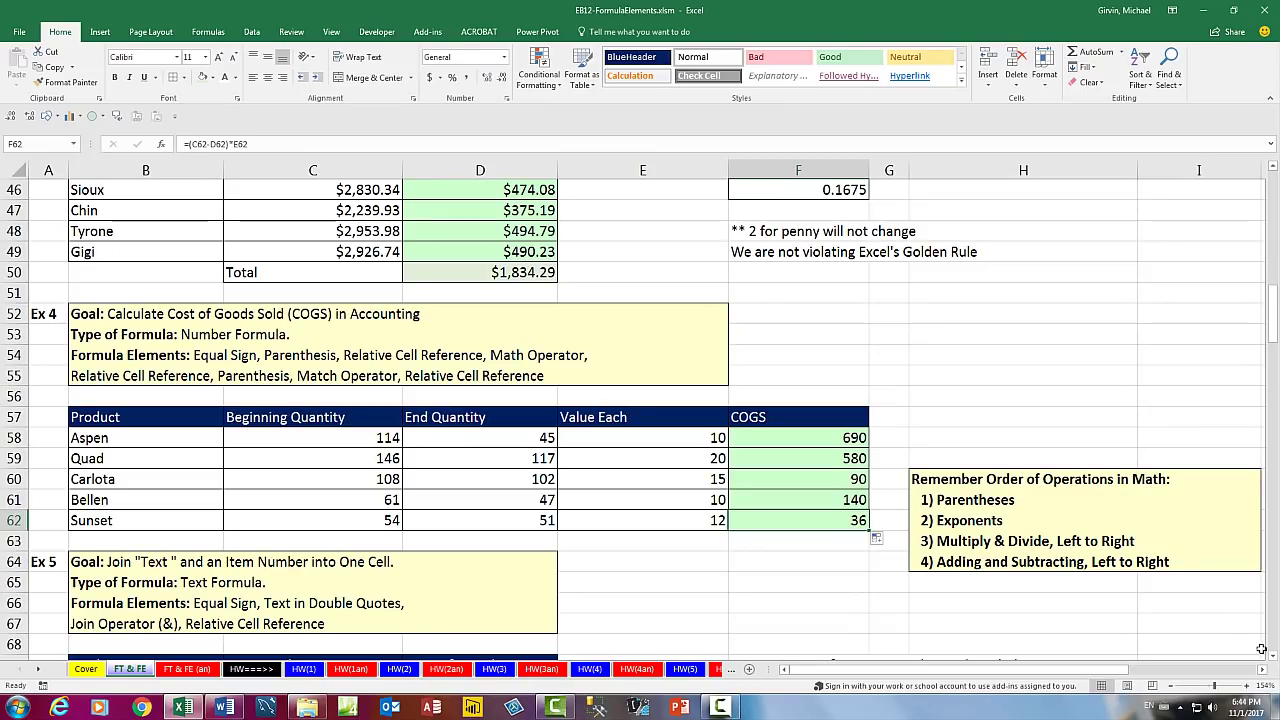
# Review the Ex 5 goal and the entries in its Product and Item Number columns.
pyautogui.click(1274, 657)
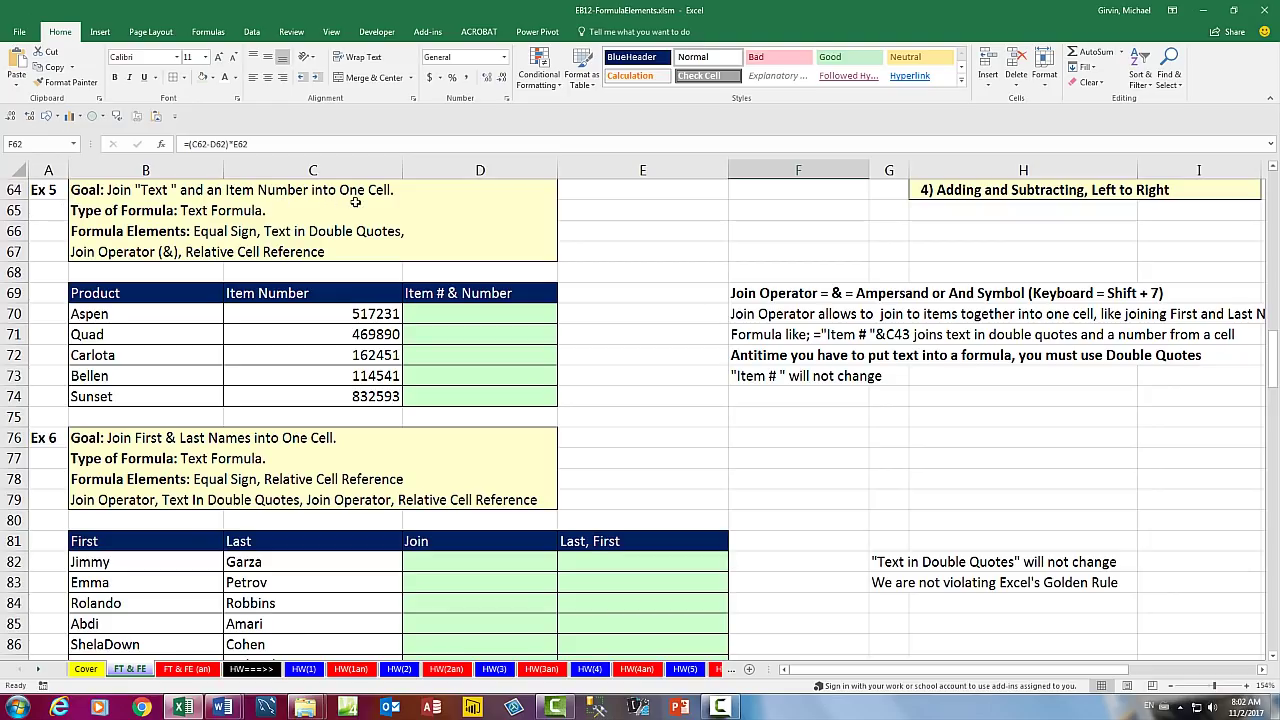
pyautogui.click(150, 315)
pyautogui.click(140, 342)
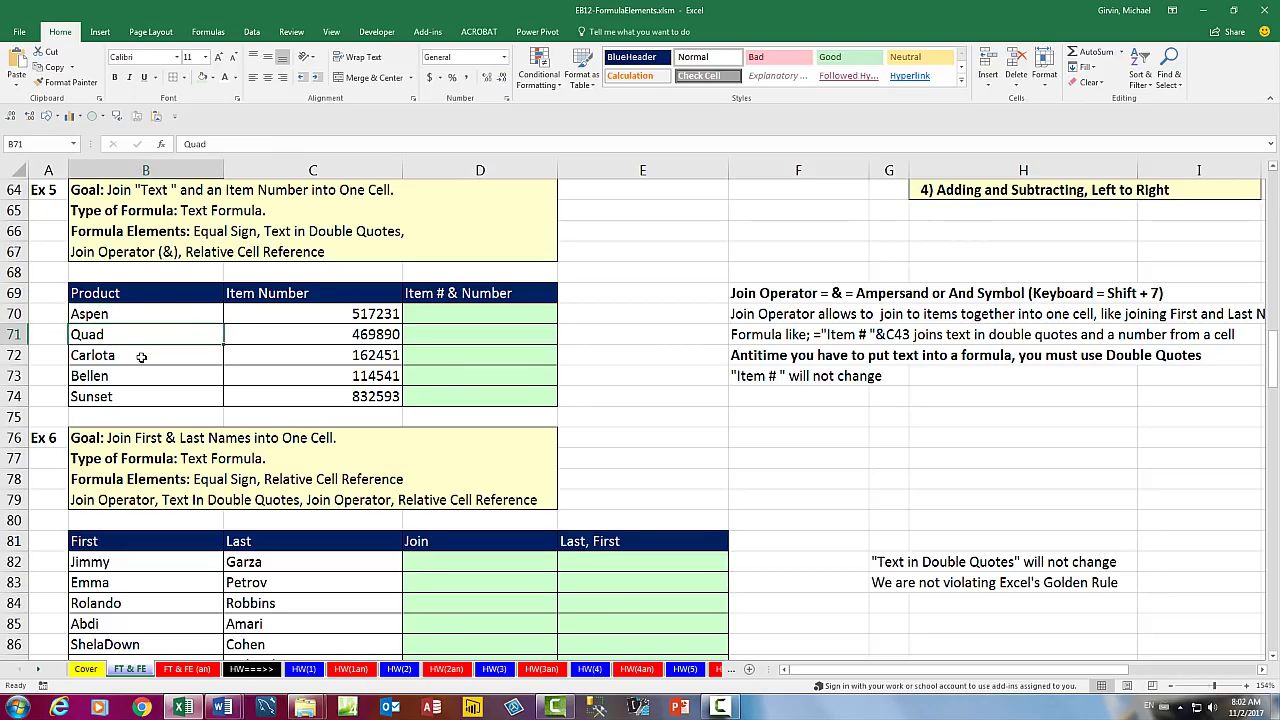
pyautogui.click(141, 357)
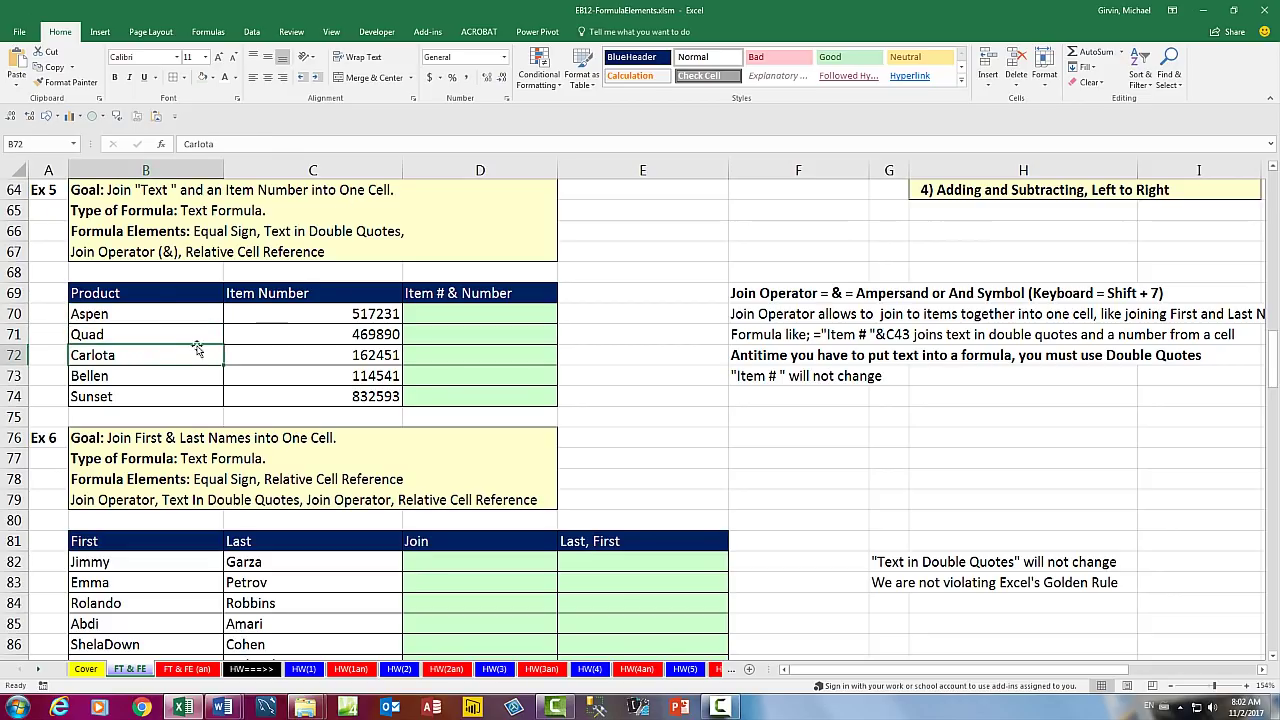
pyautogui.click(318, 314)
pyautogui.click(338, 333)
pyautogui.click(342, 361)
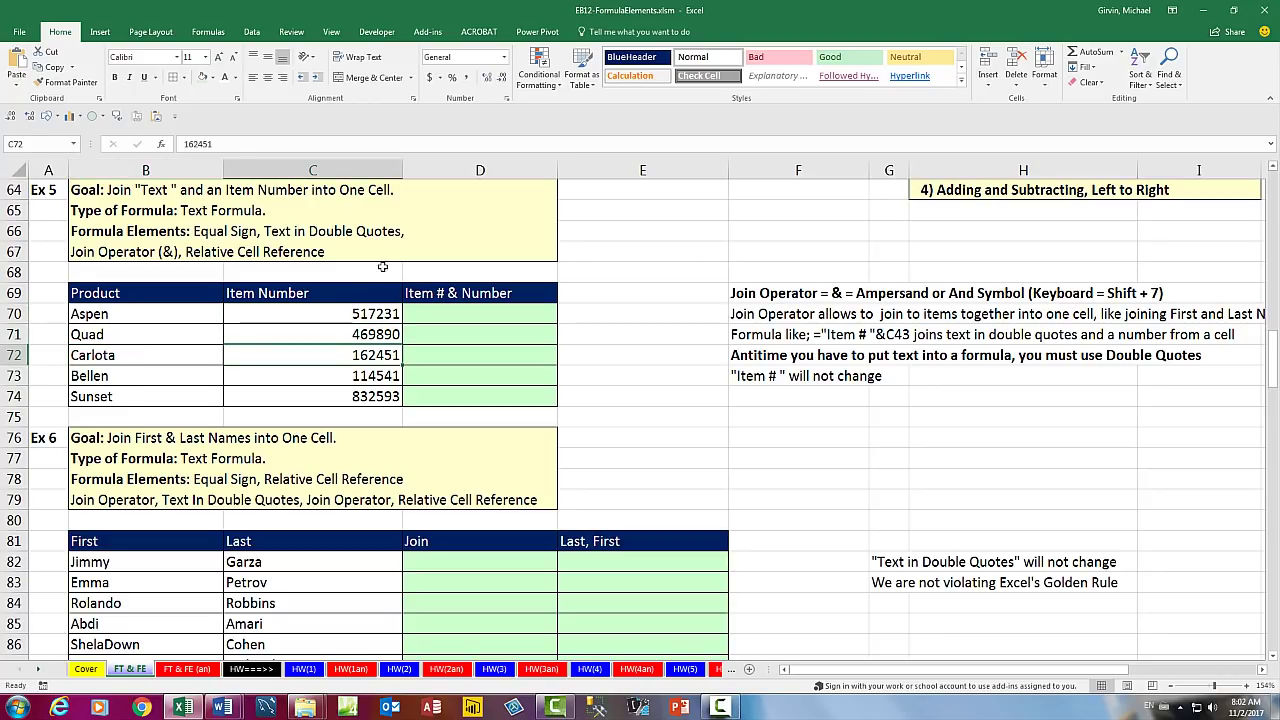
# Enter Item # 517231 as plain hard-coded text in D70 for Aspen, and clear the cell again.
pyautogui.click(437, 314)
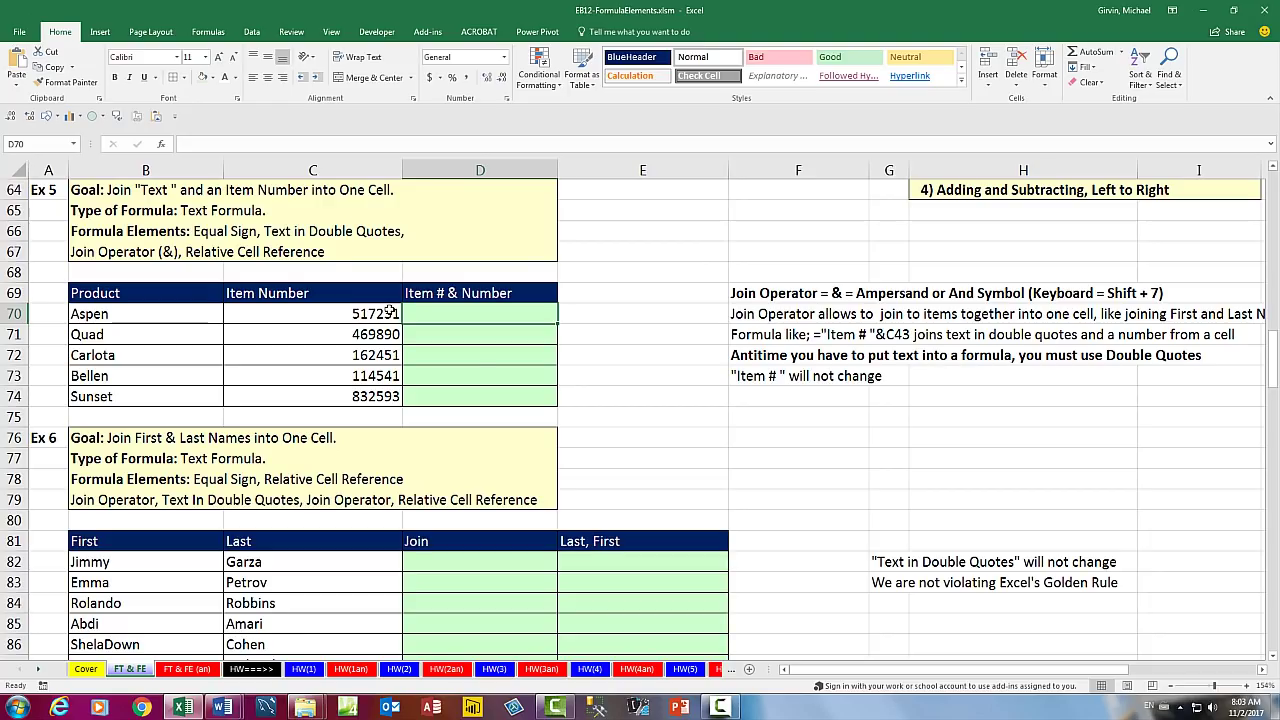
pyautogui.click(358, 314)
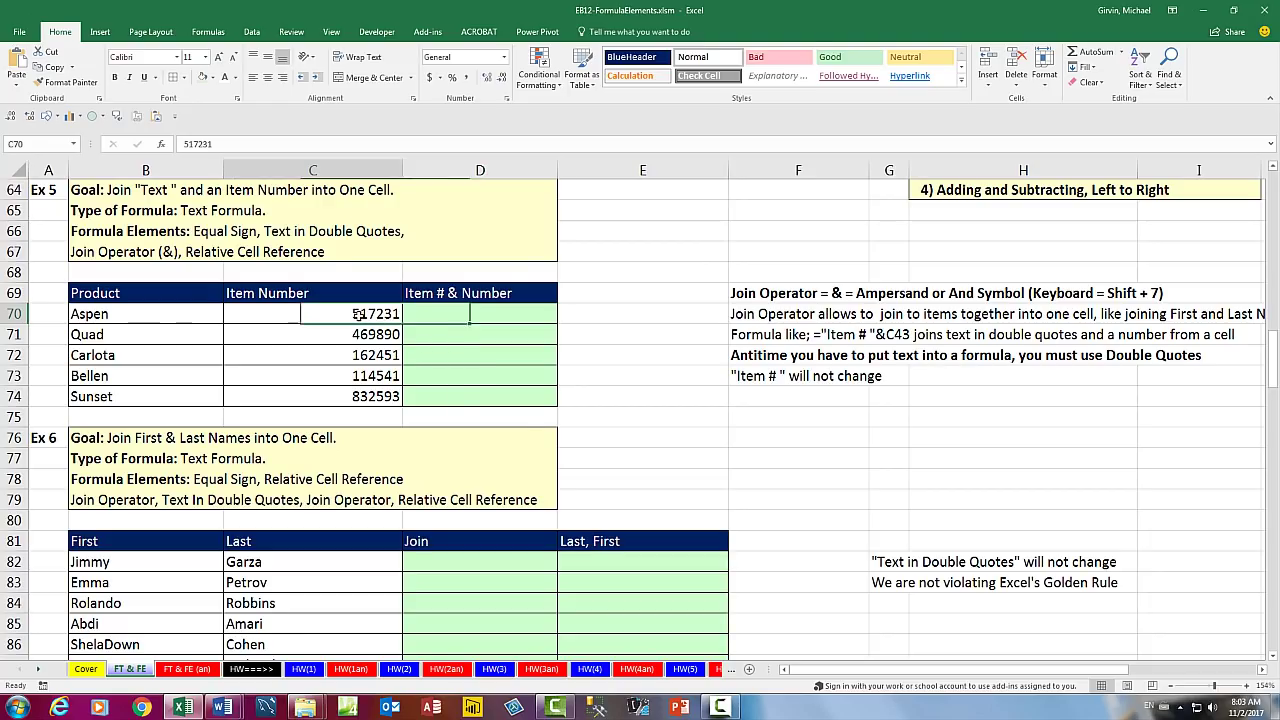
pyautogui.hotkey('ctrl', 'c')
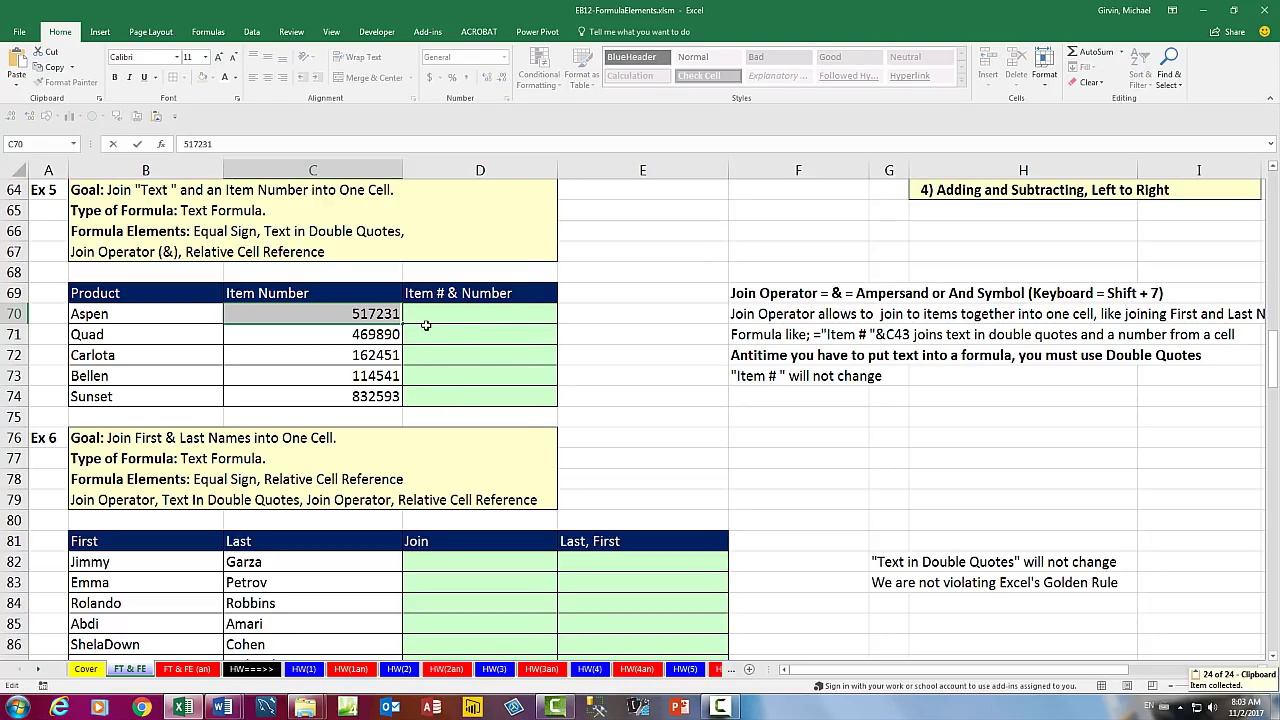
pyautogui.press('Escape')
pyautogui.click(478, 327)
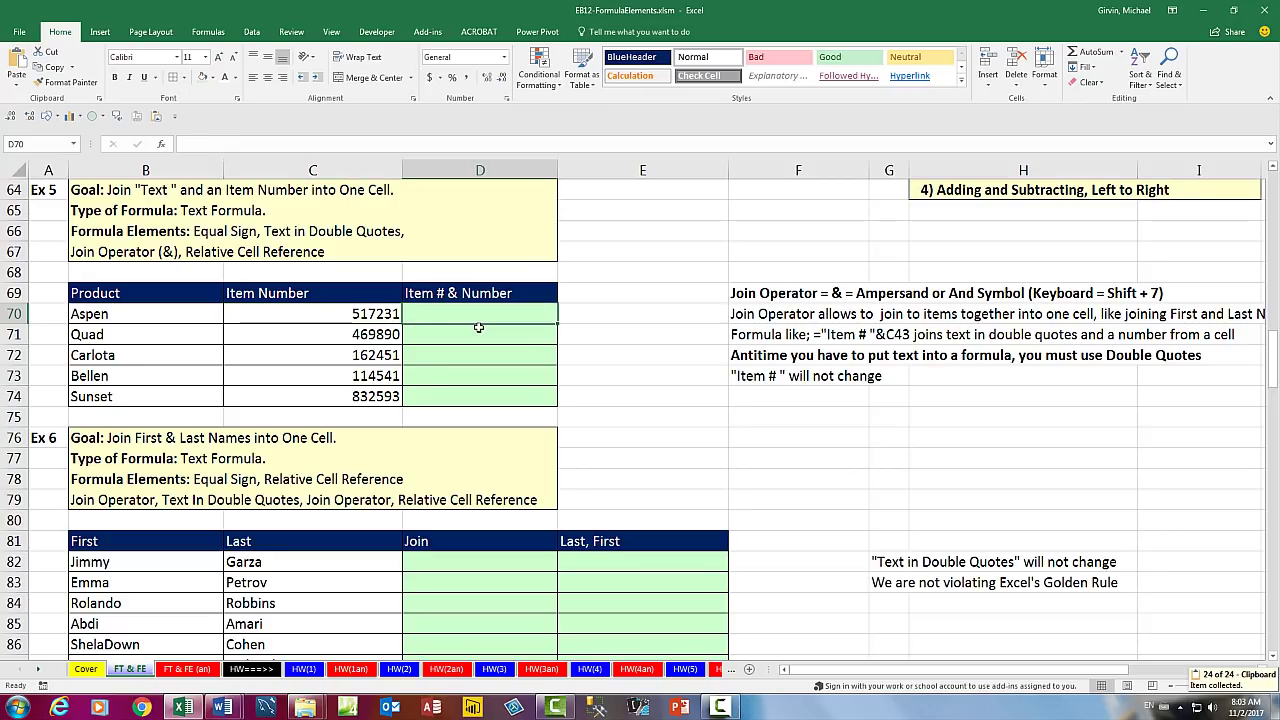
pyautogui.write('Item # ')
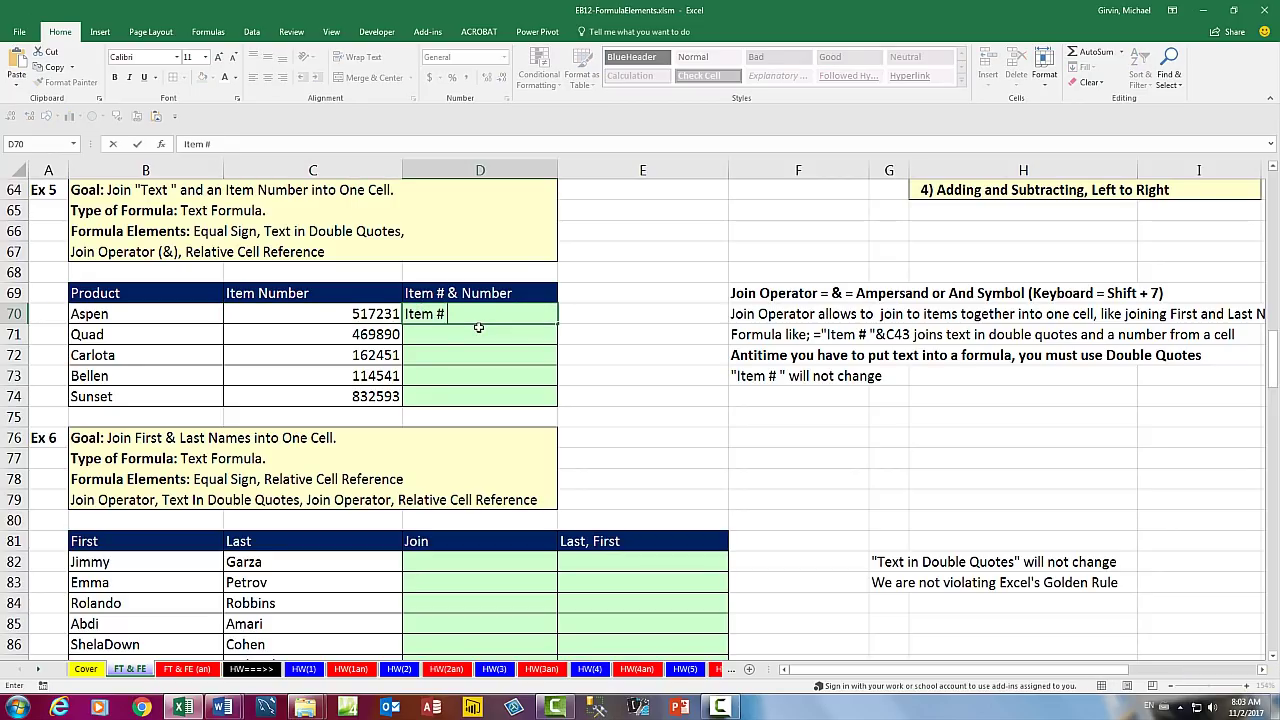
pyautogui.write('517231')
pyautogui.press('Return')
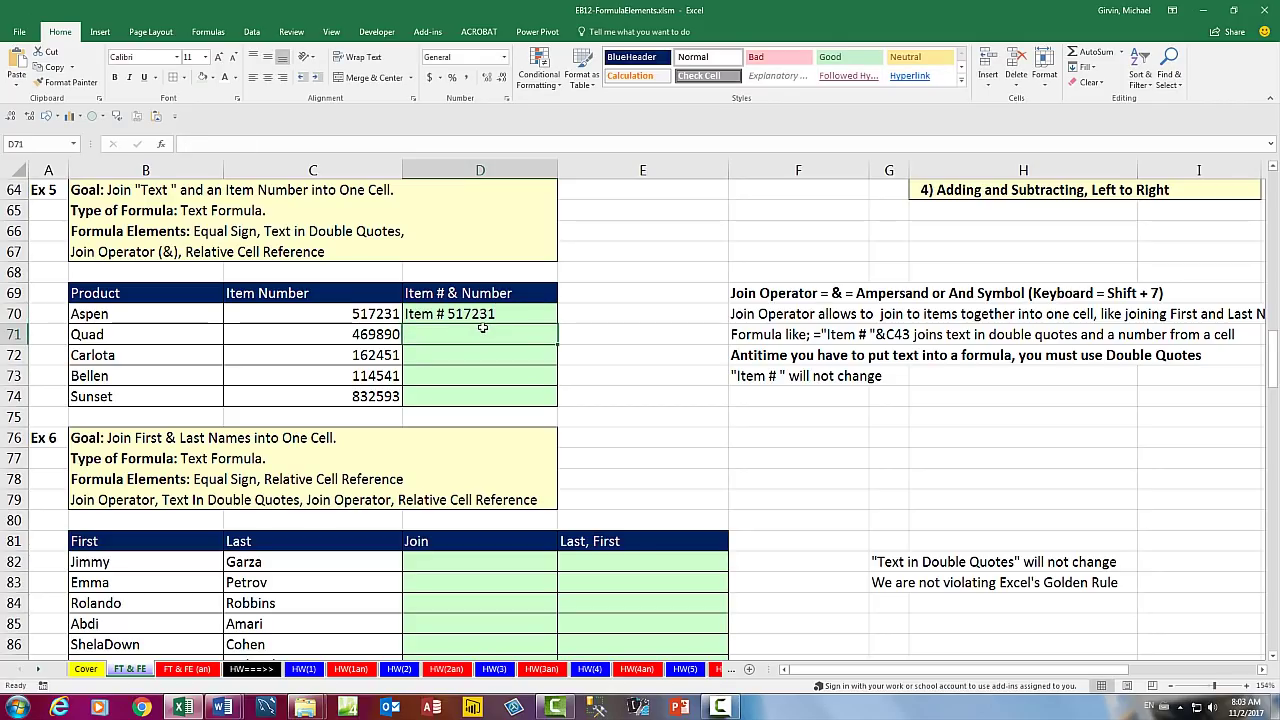
pyautogui.click(488, 314)
pyautogui.press('Delete')
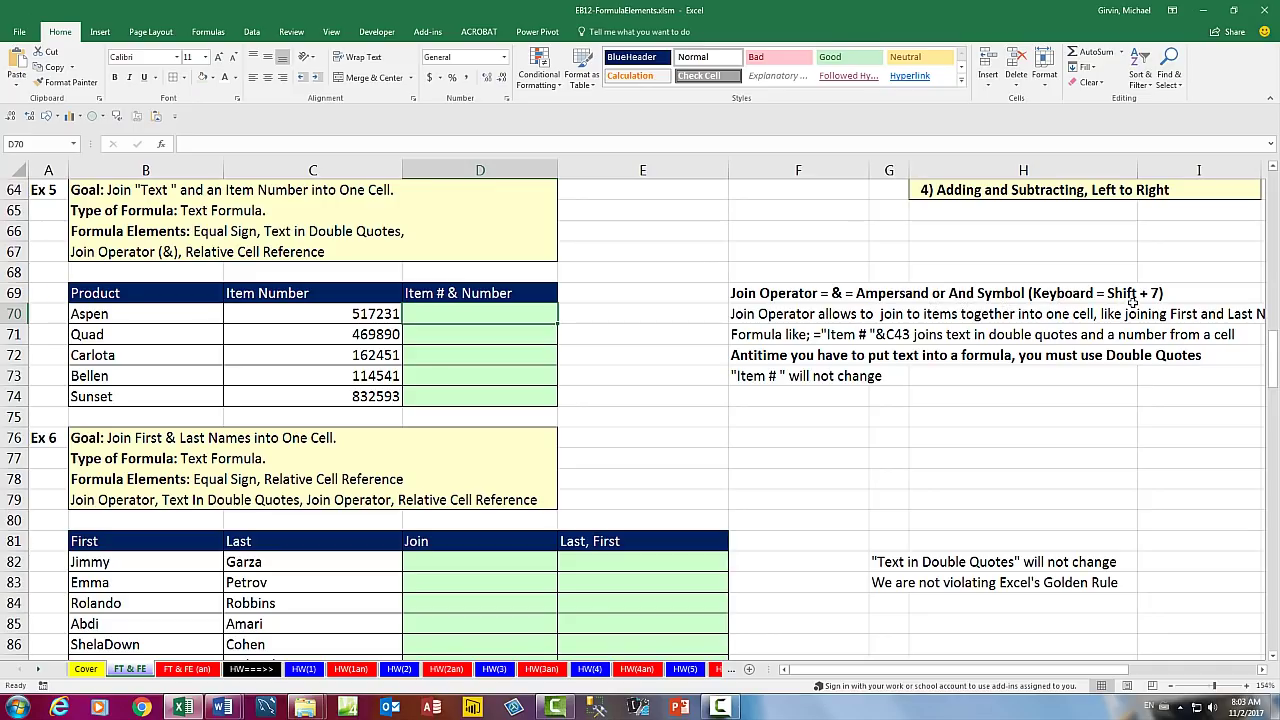
# Correct the first word of the double quotes note in F72 to Anytime.
pyautogui.click(748, 364)
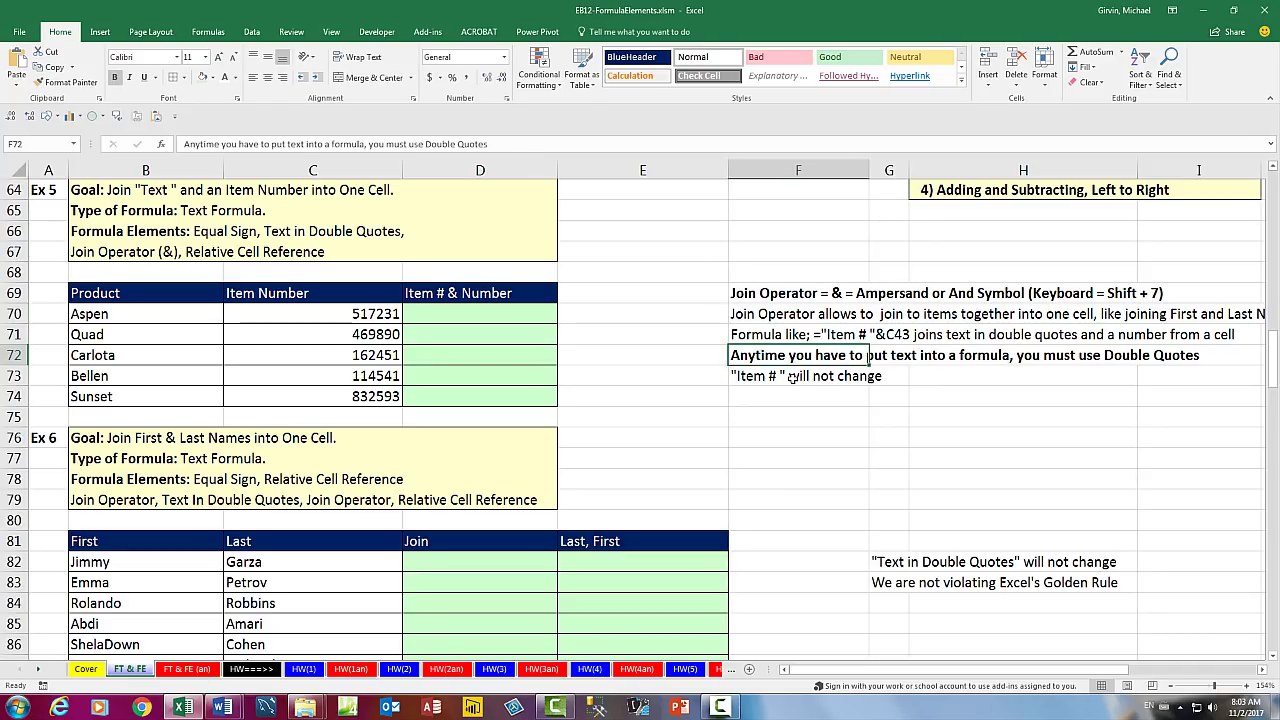
pyautogui.click(842, 394)
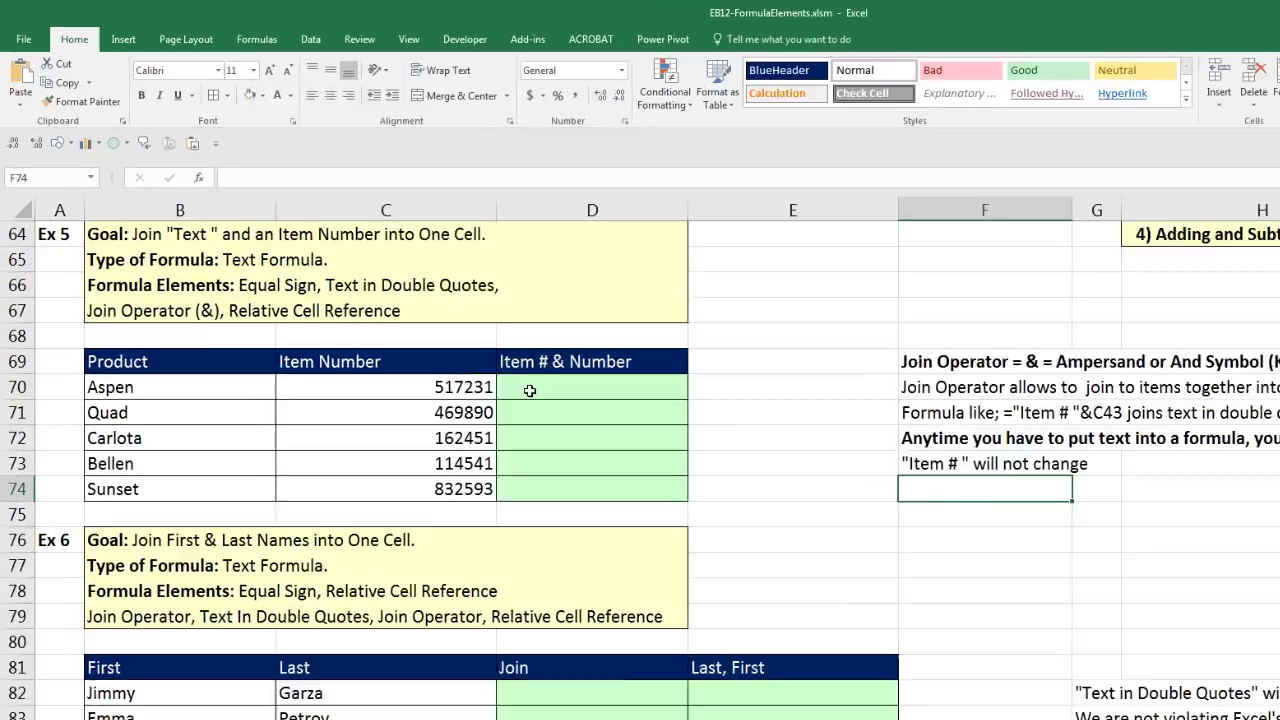
# Try to enter =Item # without double quotes in D70, and enter the formula shortened to =Item.
pyautogui.click(494, 323)
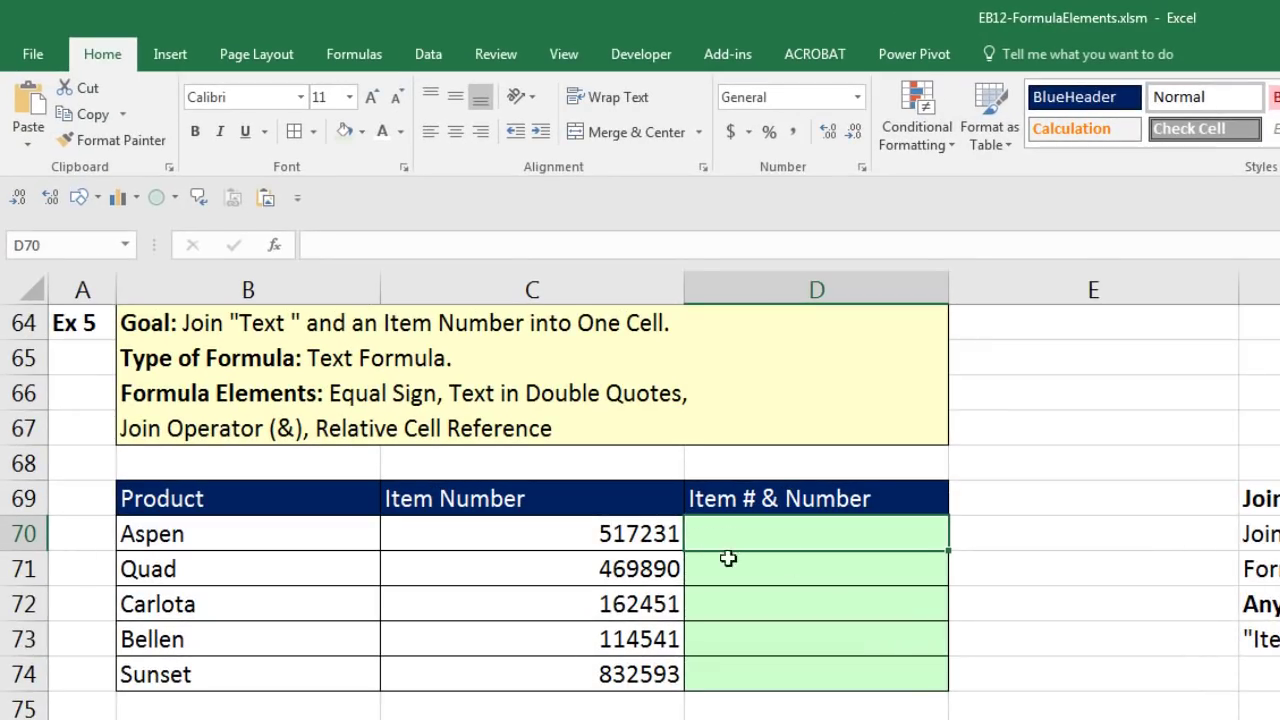
pyautogui.write('=')
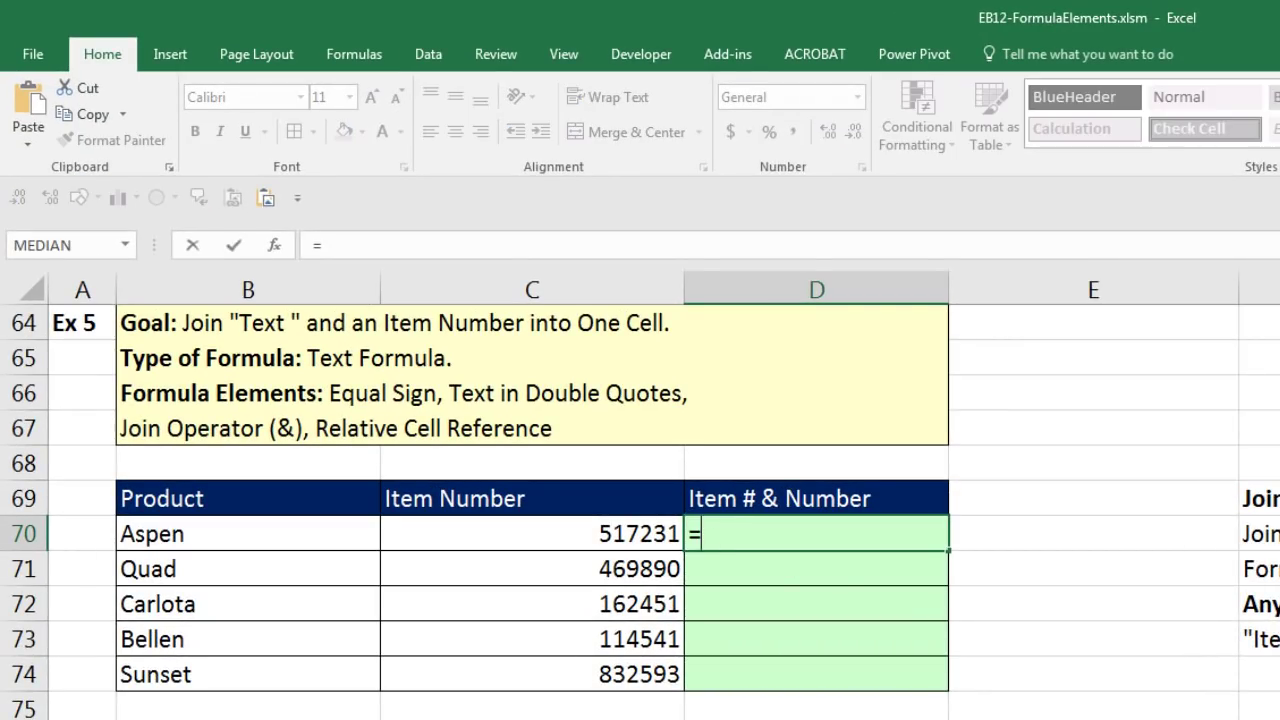
pyautogui.write('Item ')
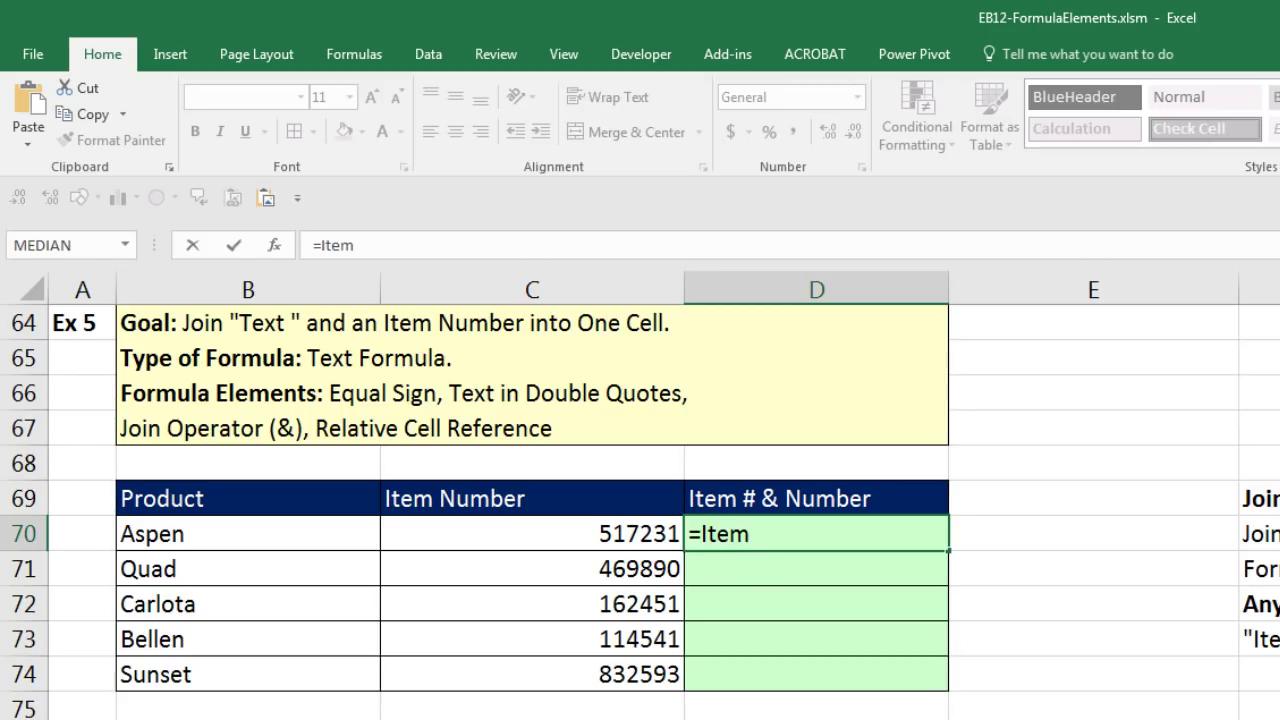
pyautogui.write('#')
pyautogui.press('Return')
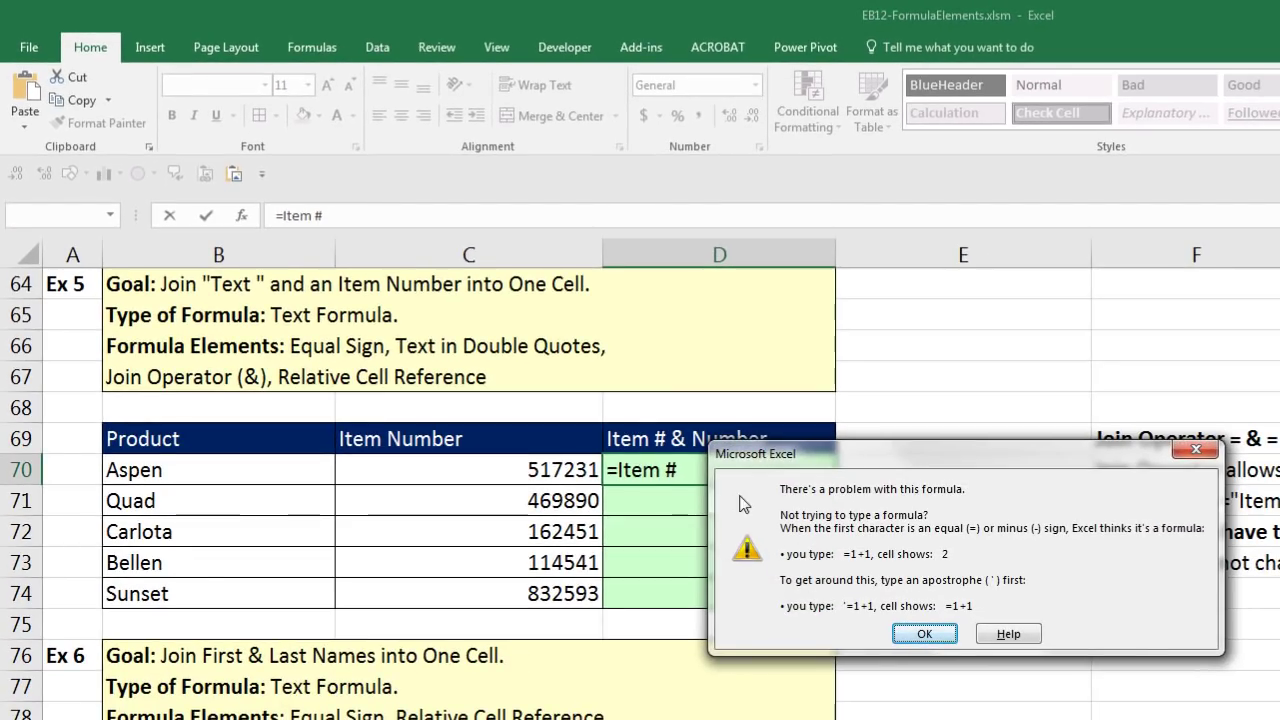
pyautogui.press('Return')
pyautogui.press('BackSpace')
pyautogui.press('BackSpace')
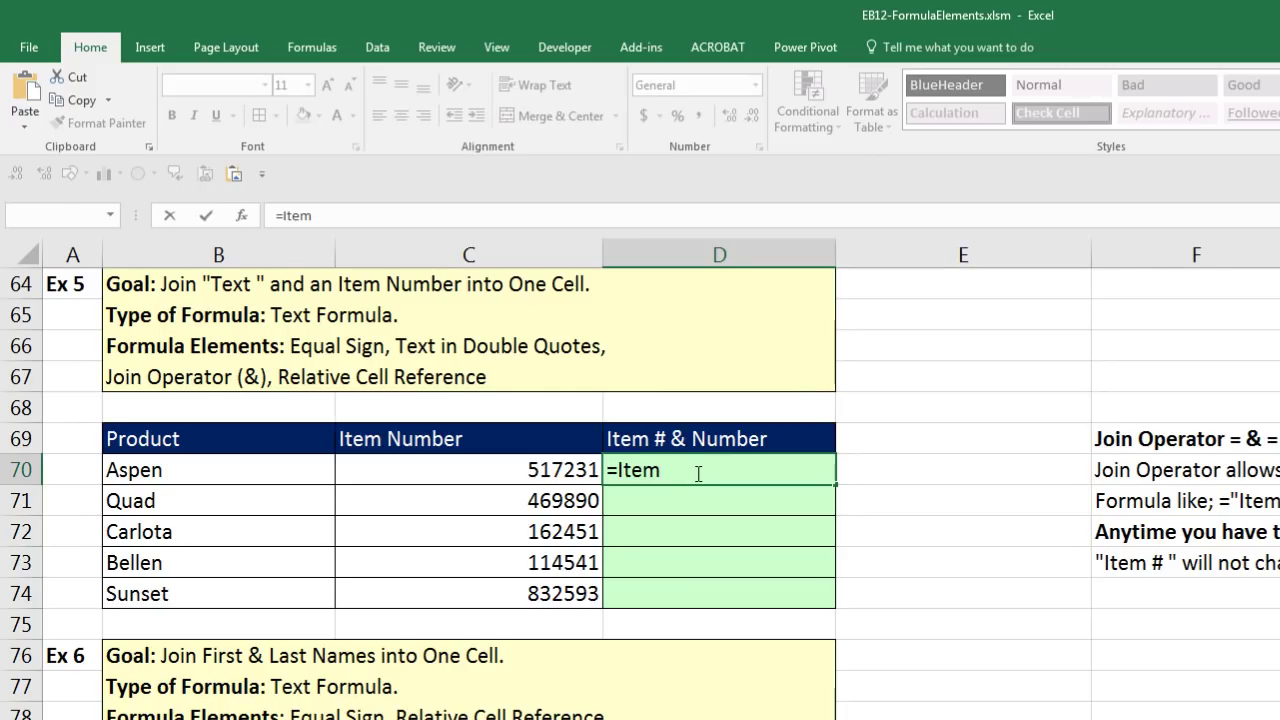
pyautogui.press('Return')
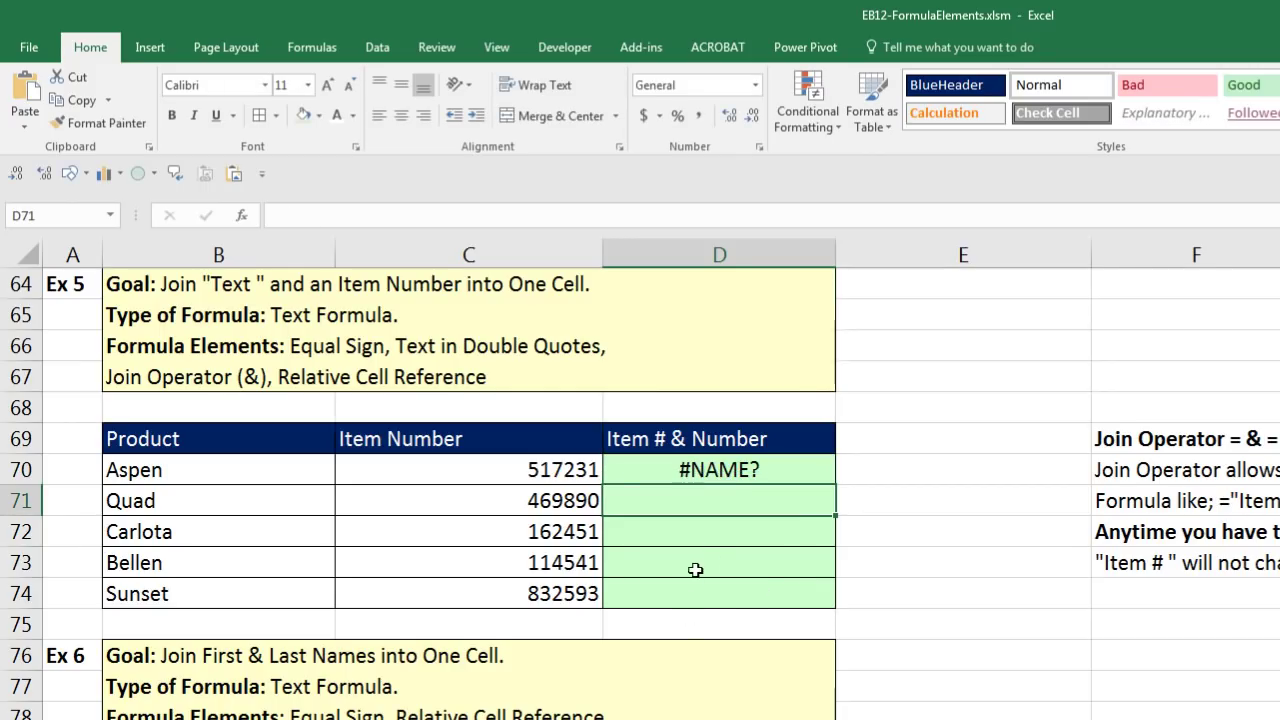
# Edit the D70 formula to ="Item # "&C70, joining the quoted text to Aspen's item number, and keep the cell selected.
pyautogui.click(709, 472)
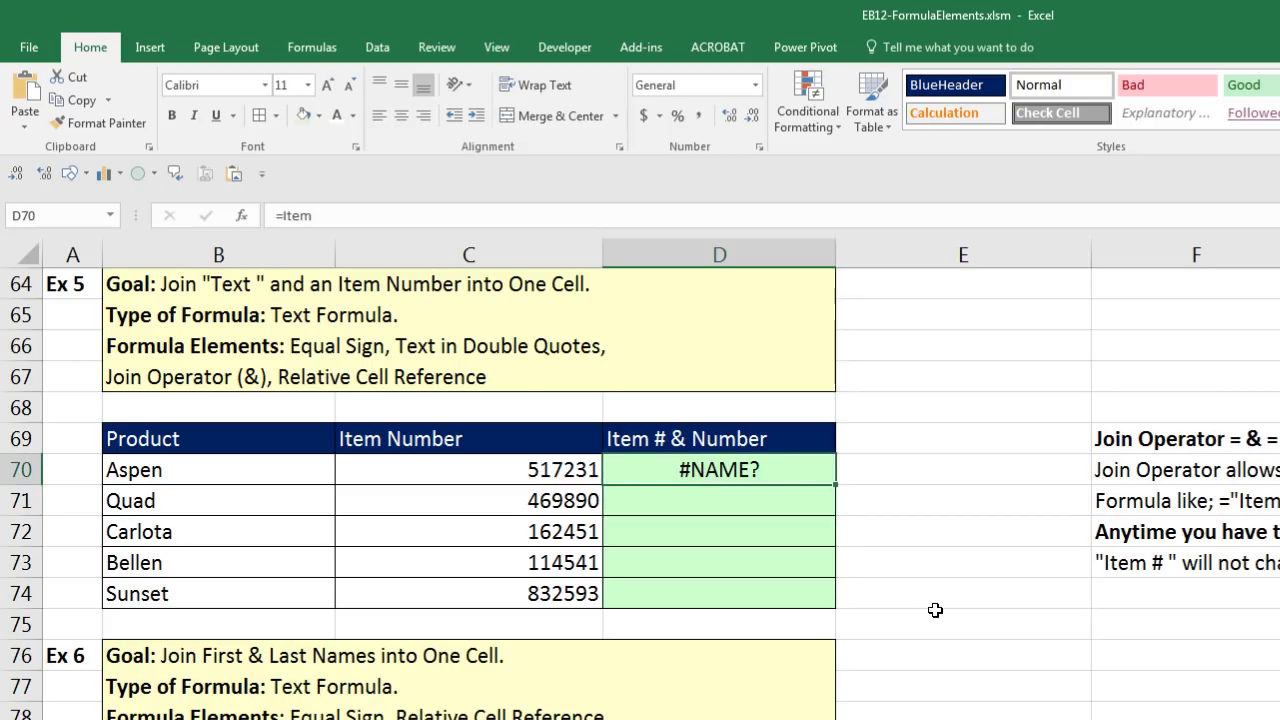
pyautogui.press('F2')
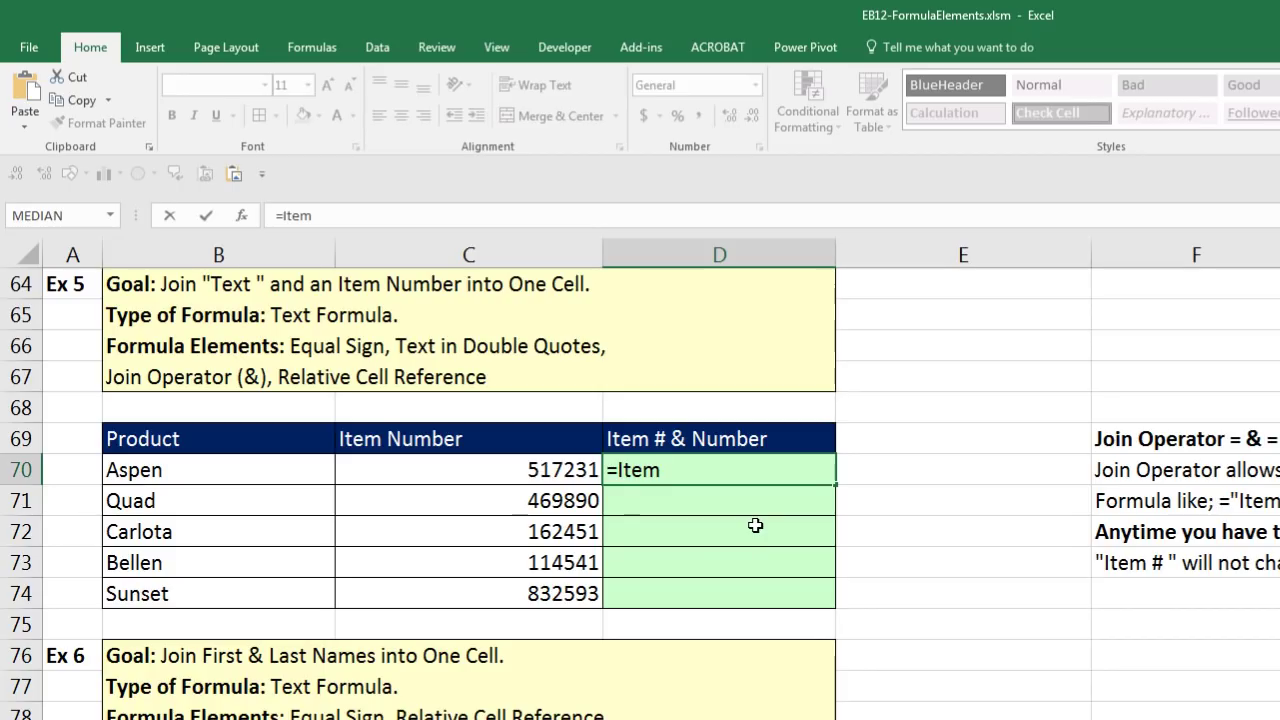
pyautogui.write('#')
pyautogui.click(617, 470)
pyautogui.write('"')
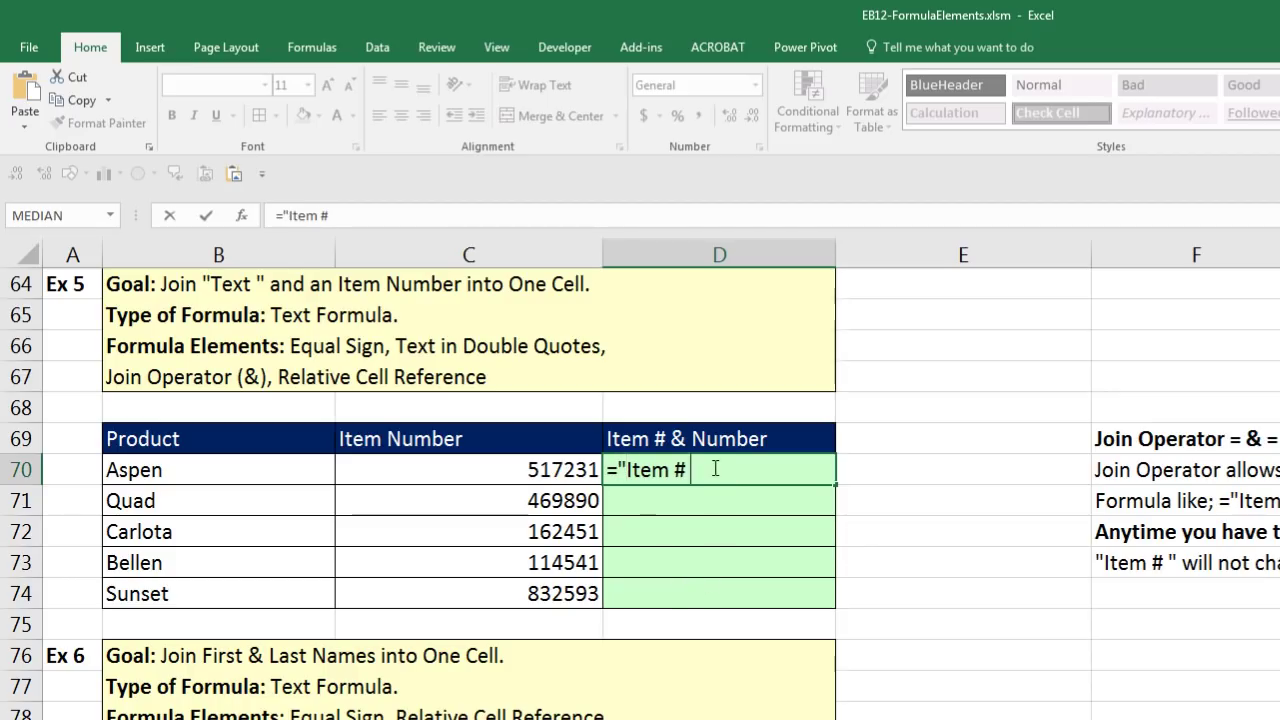
pyautogui.write('"')
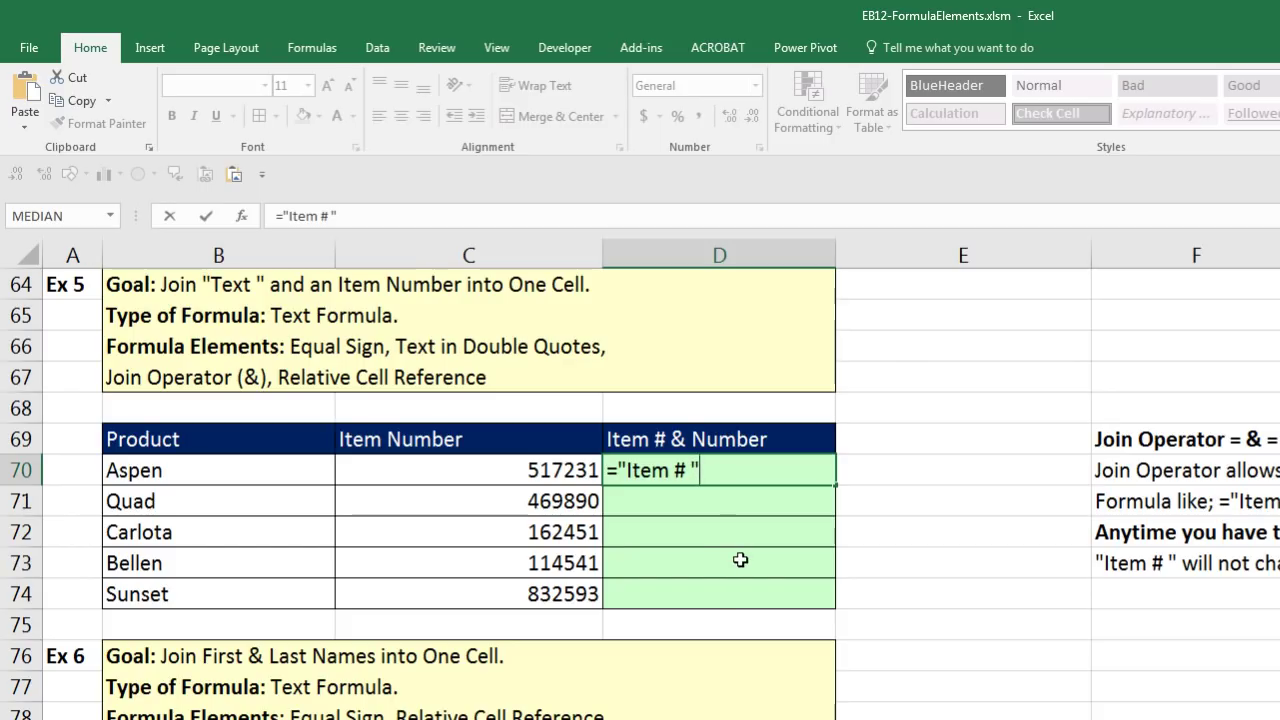
pyautogui.write('&')
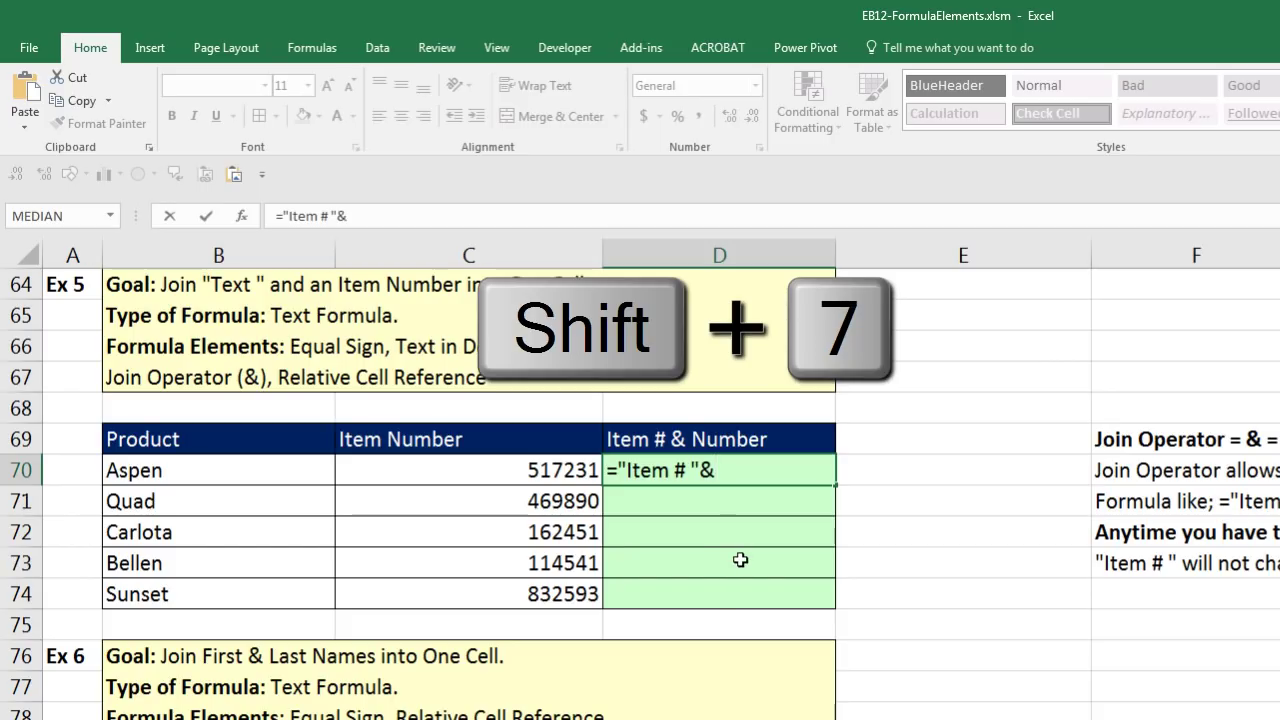
pyautogui.click(568, 469)
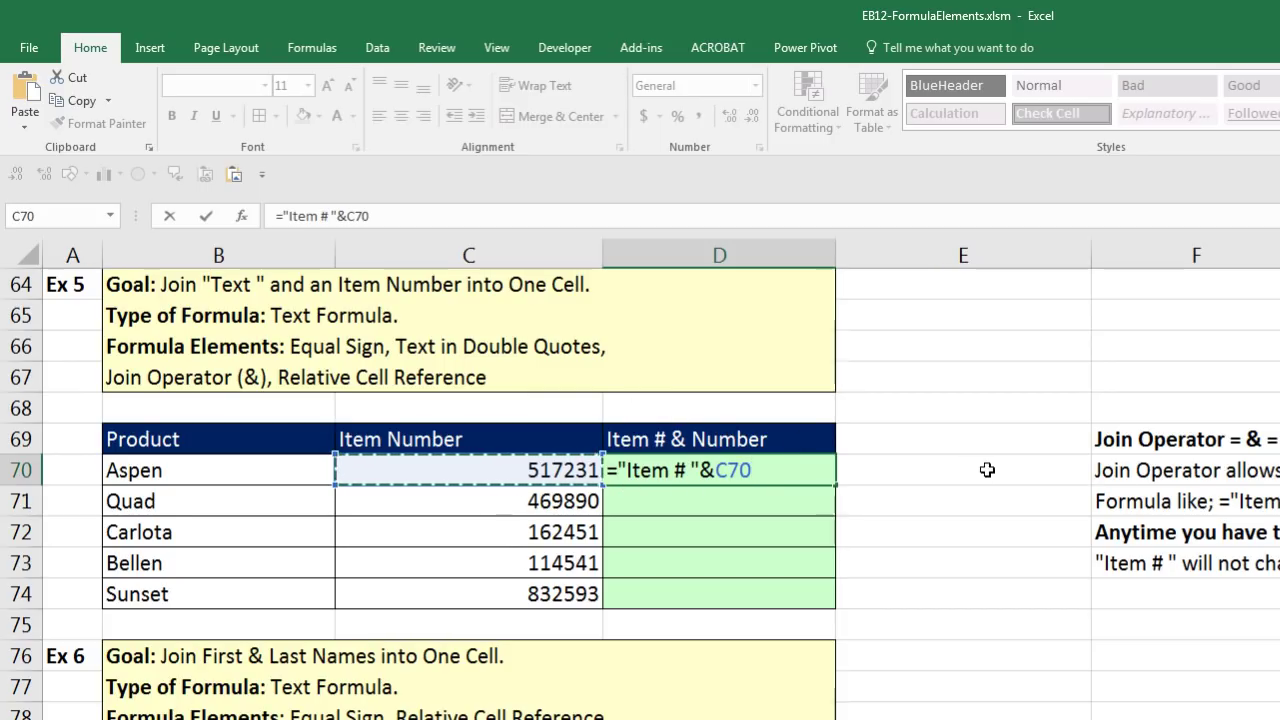
pyautogui.hotkey('ctrl', 'Return')
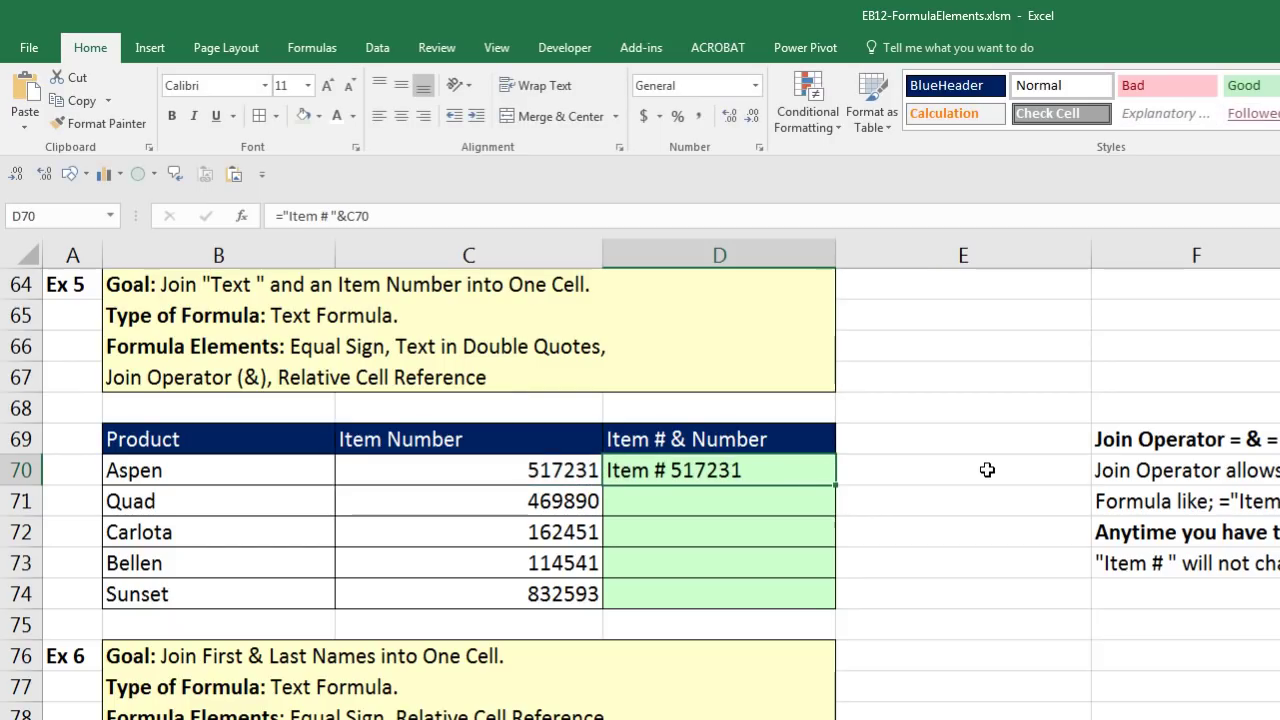
# Copy the D70 join formula down through D74 and check the cell reference in the last formula.
pyautogui.doubleClick(835, 486)
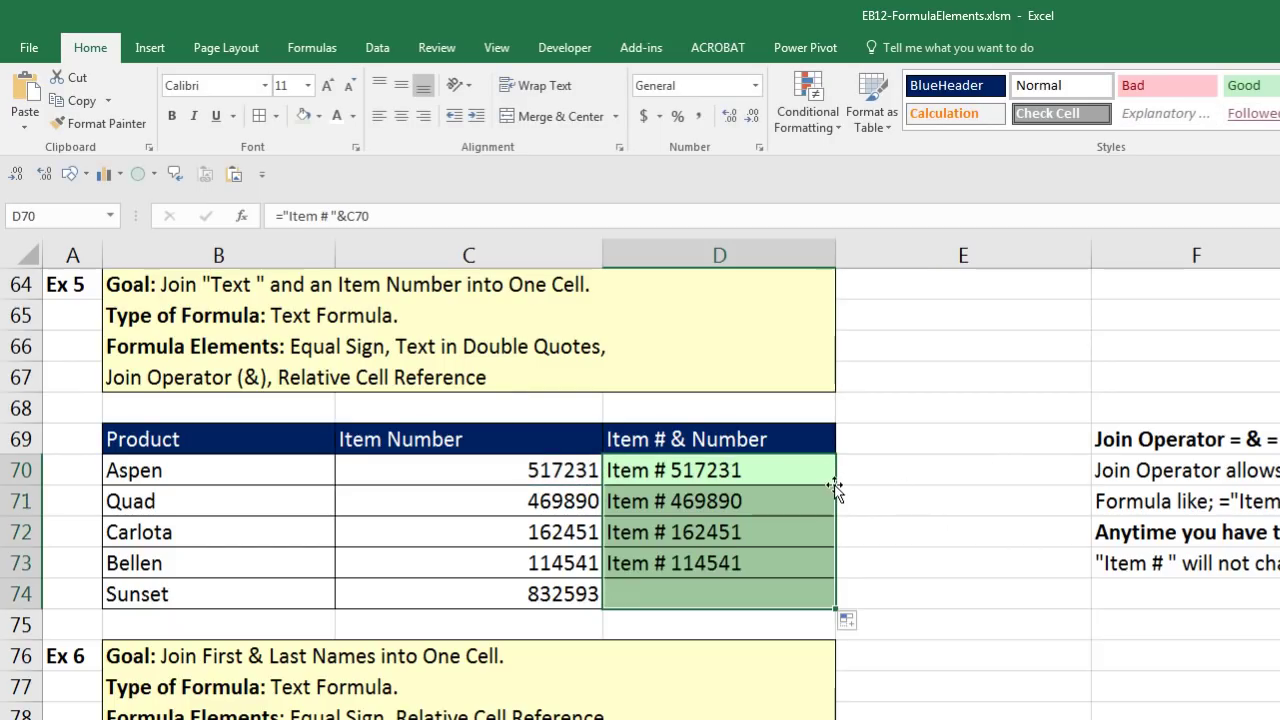
pyautogui.click(728, 597)
pyautogui.press('F2')
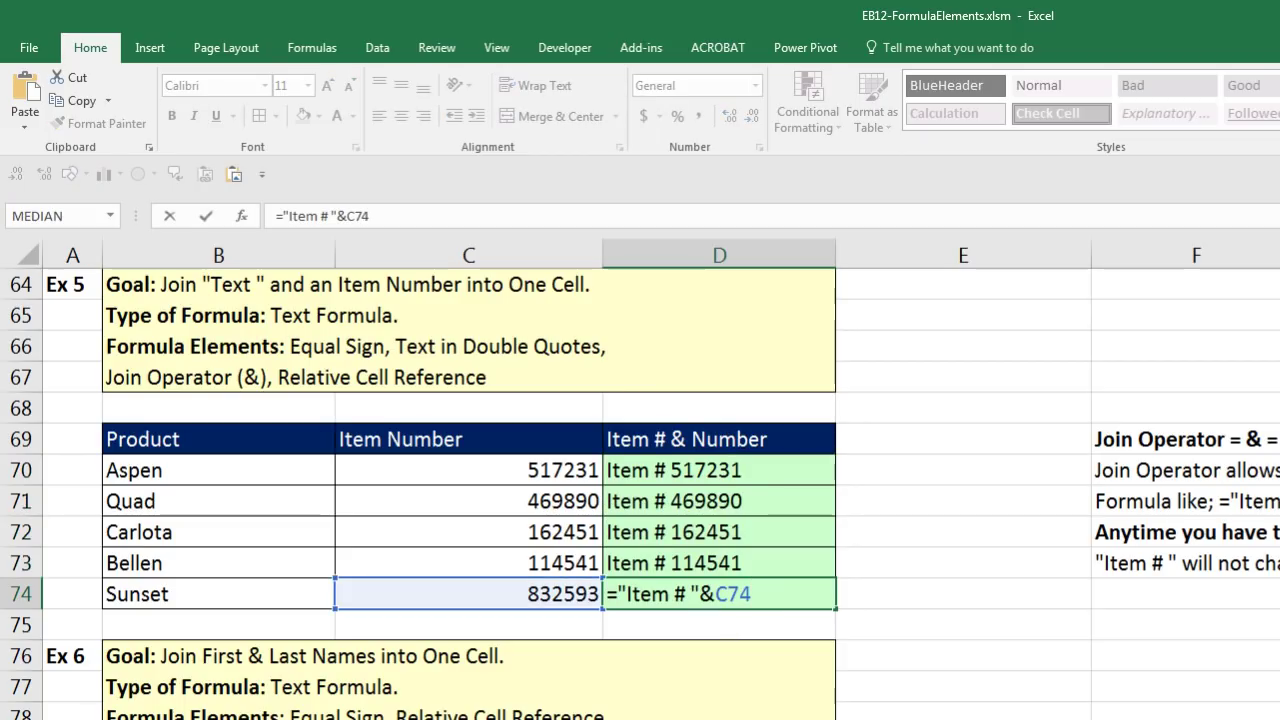
pyautogui.press('Escape')
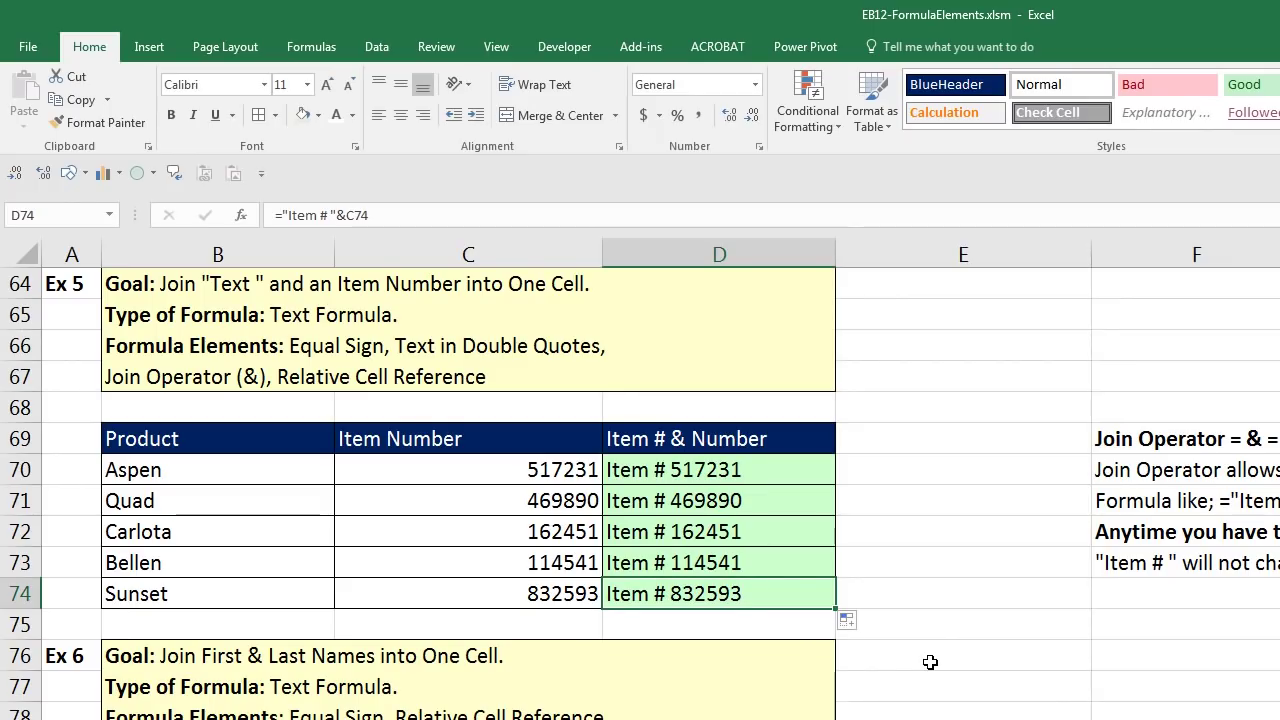
pyautogui.press('F2')
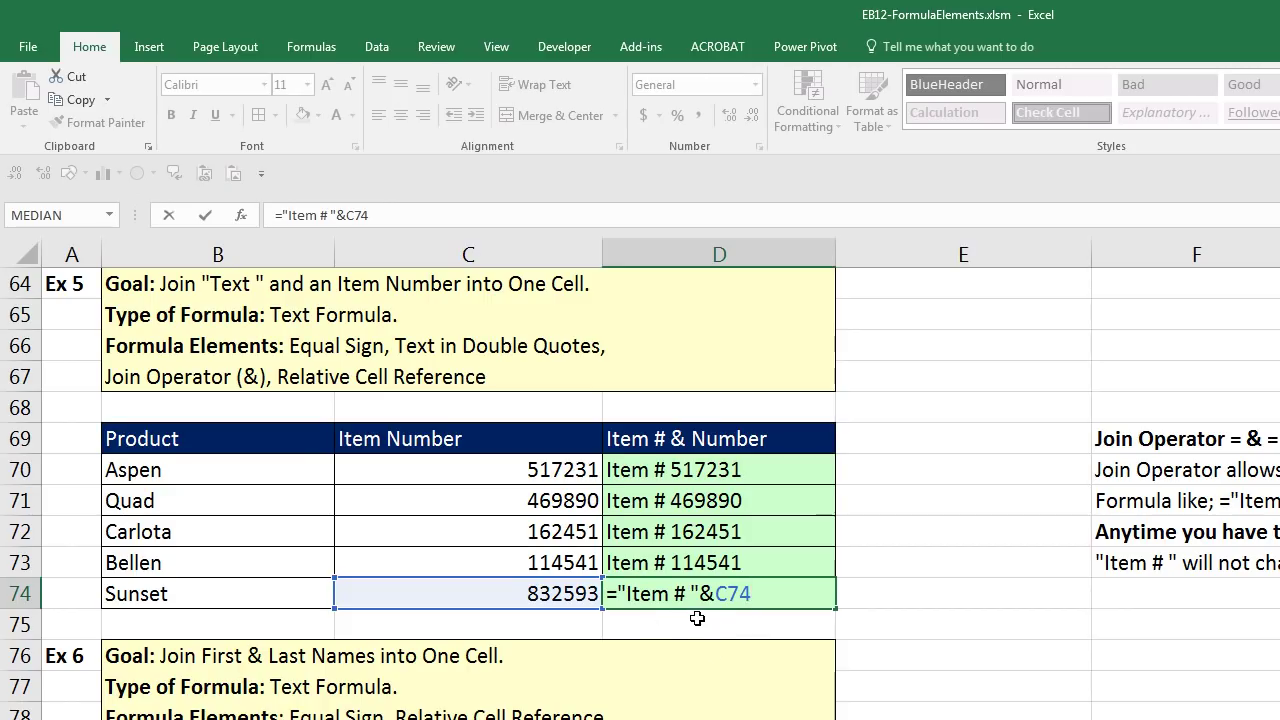
pyautogui.press('Return')
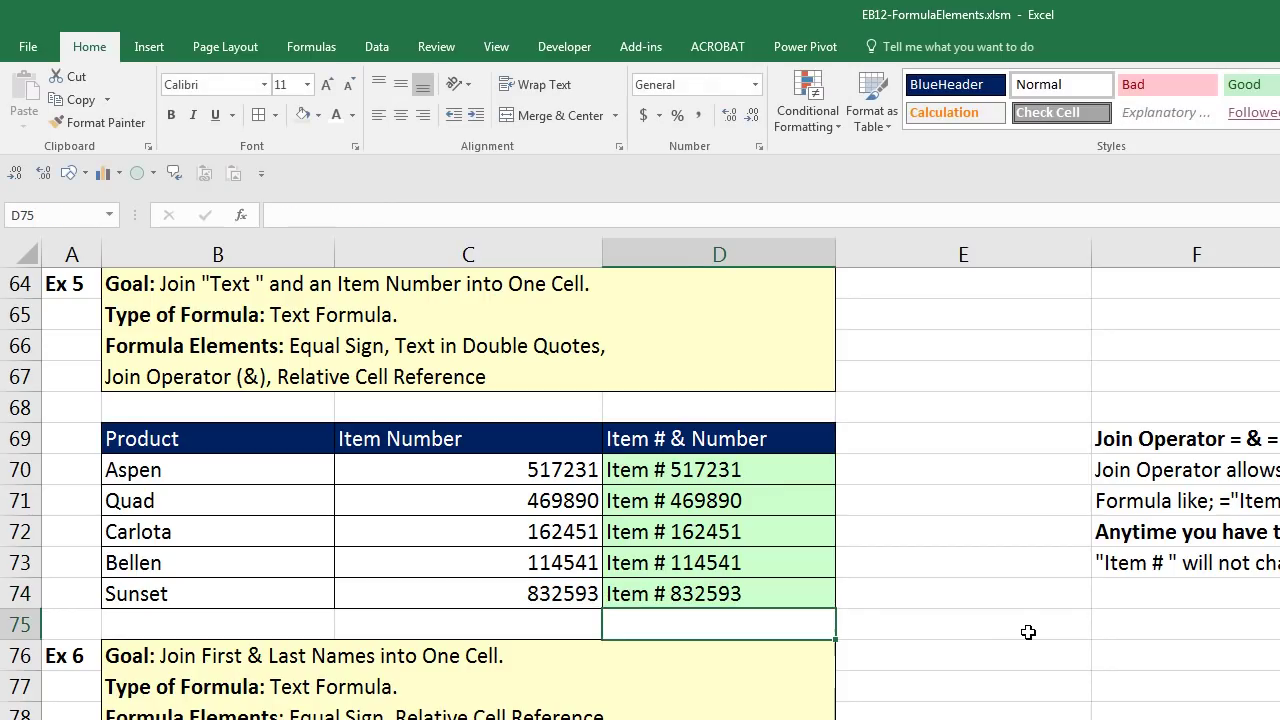
# Enter =B82&C82 in D82 of Ex 6 to join the first and last names, keeping the cell selected.
pyautogui.scroll(-4, 1268, 655)
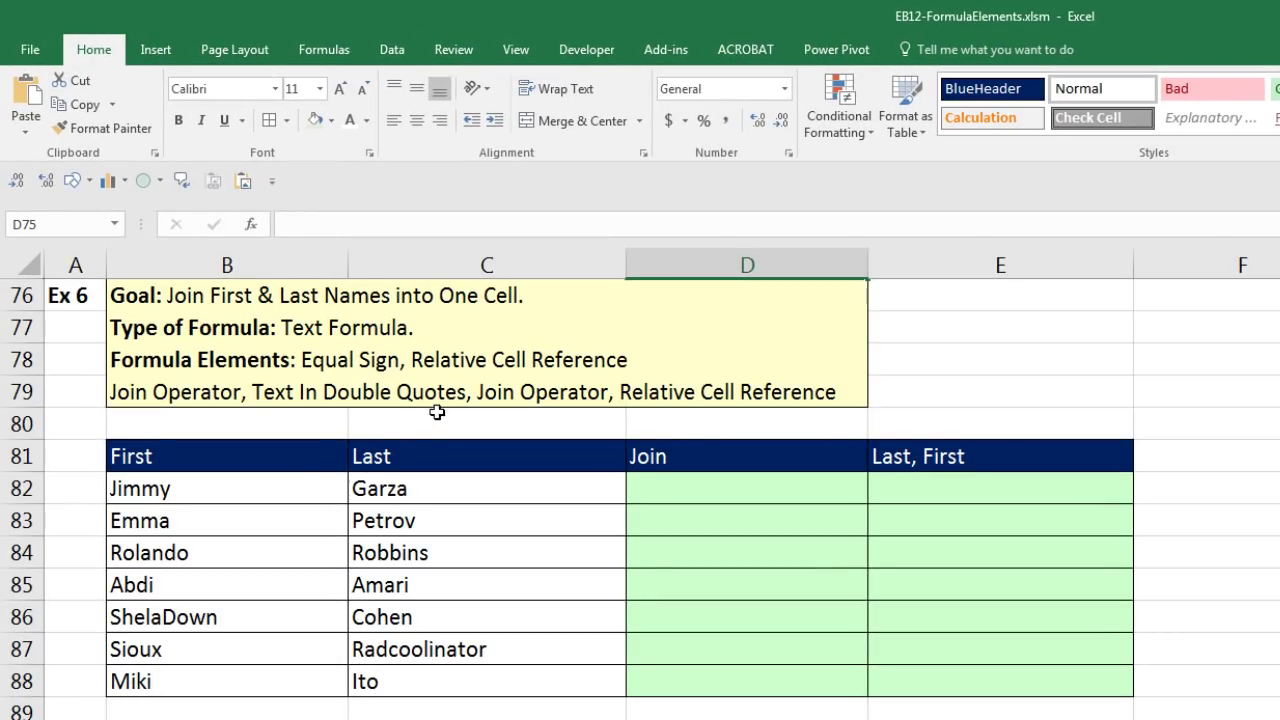
pyautogui.click(241, 494)
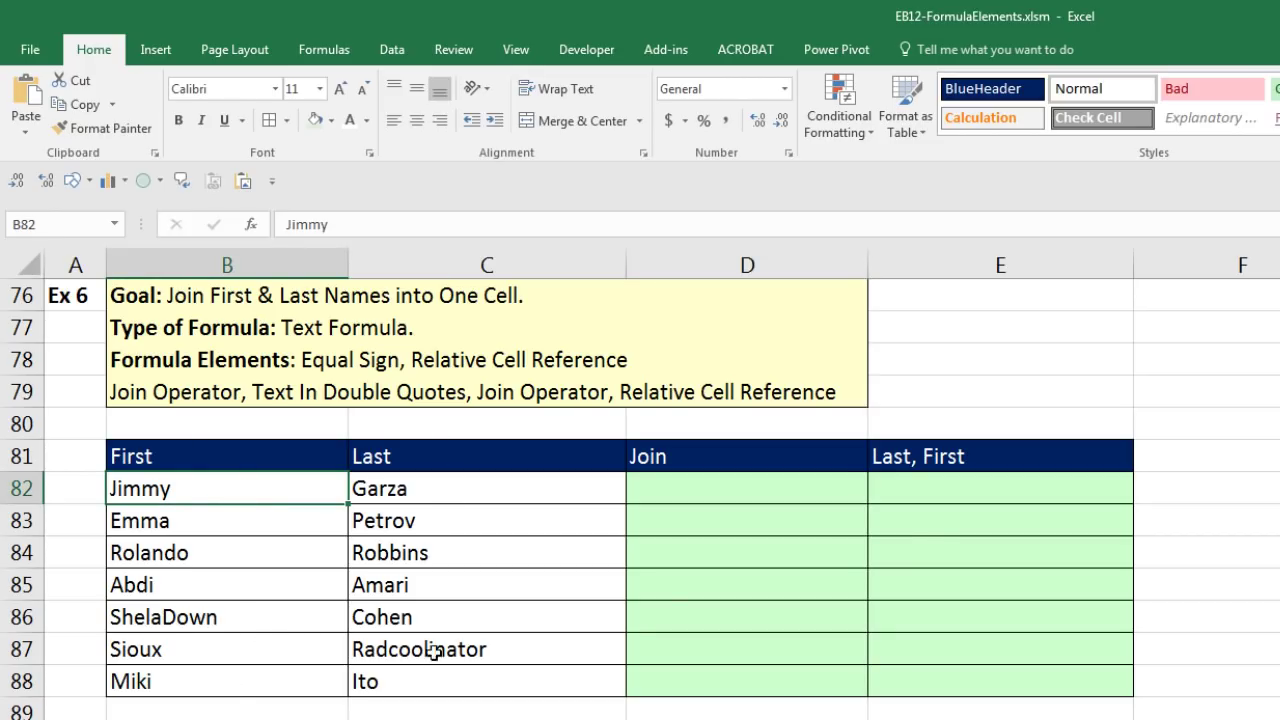
pyautogui.click(661, 492)
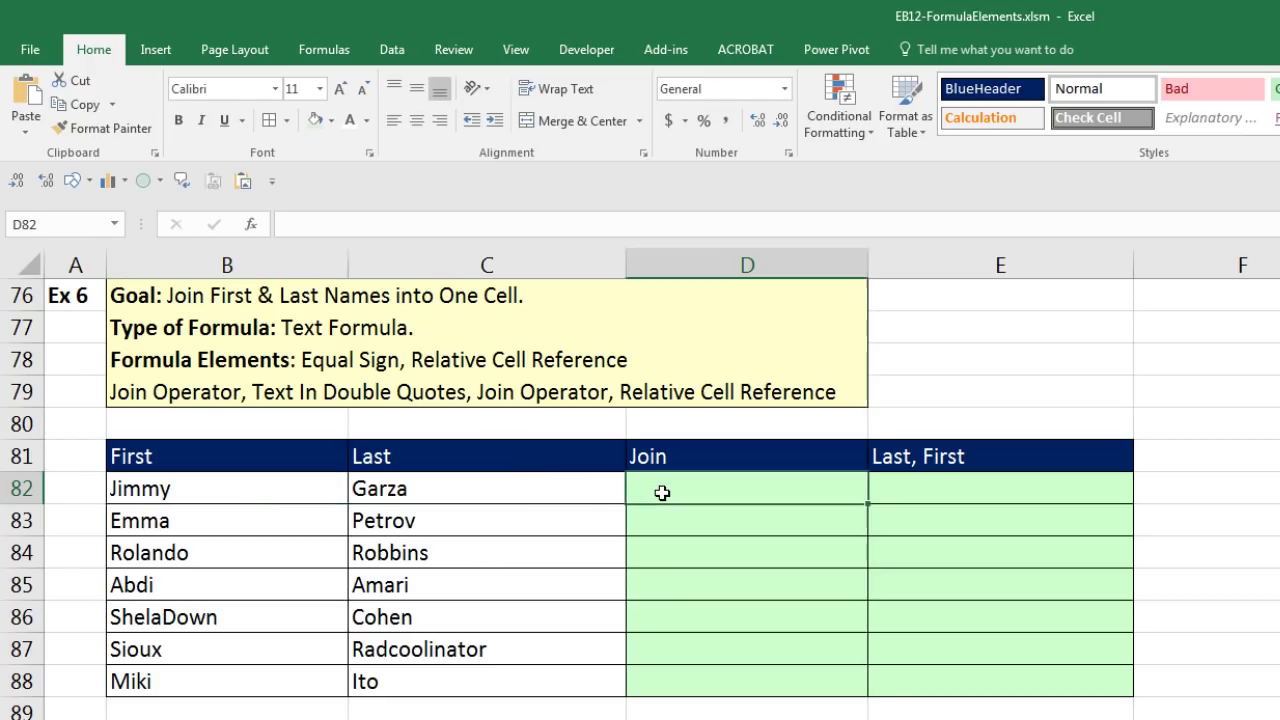
pyautogui.click(734, 524)
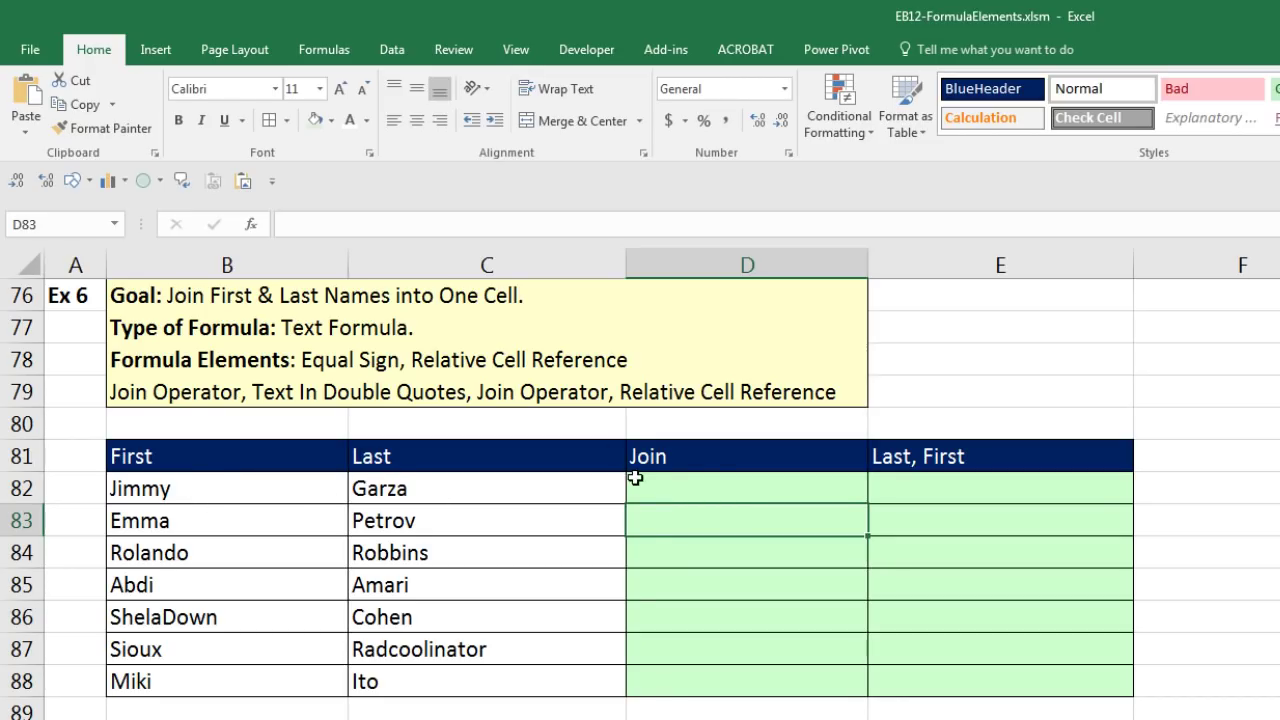
pyautogui.click(689, 494)
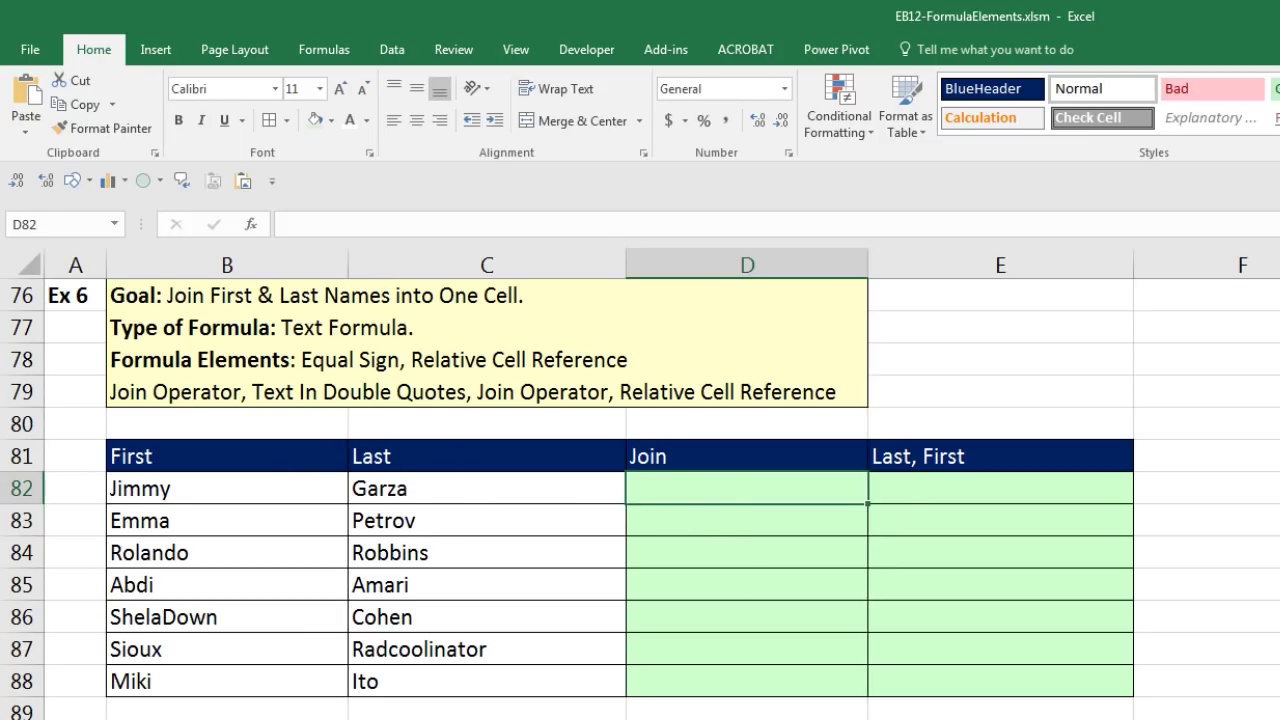
pyautogui.write('=')
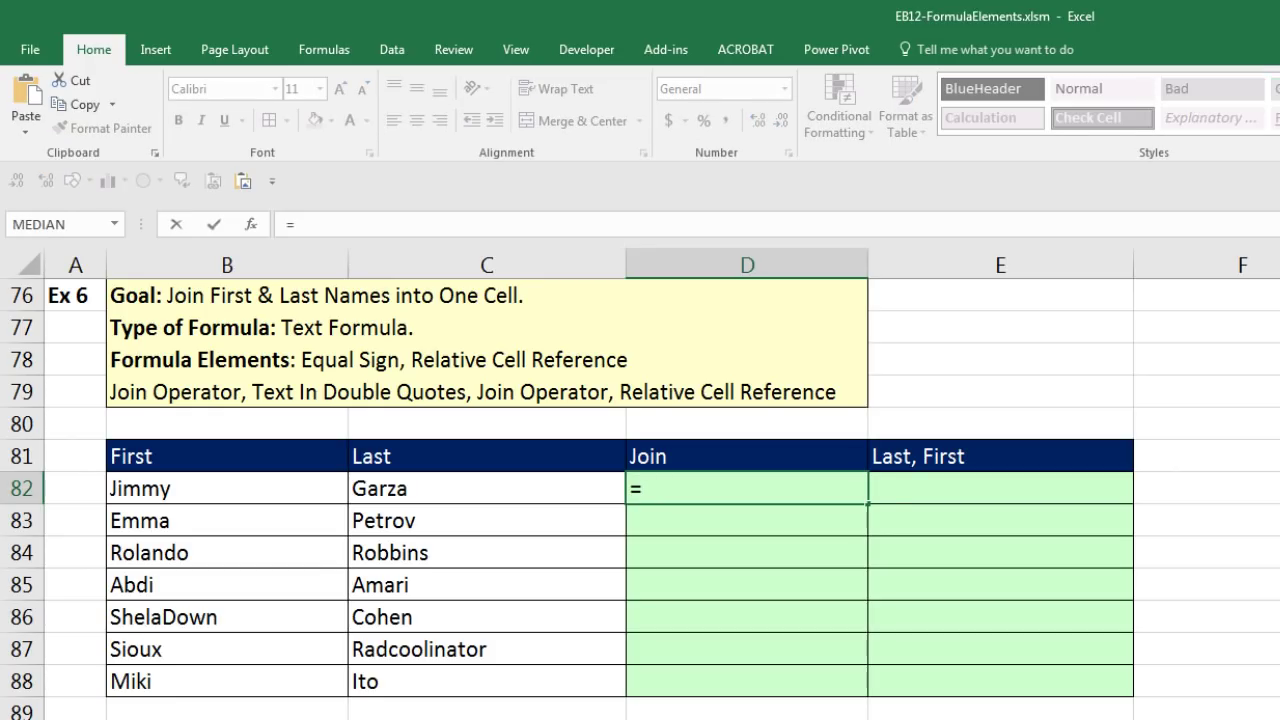
pyautogui.press('Left')
pyautogui.press('Left')
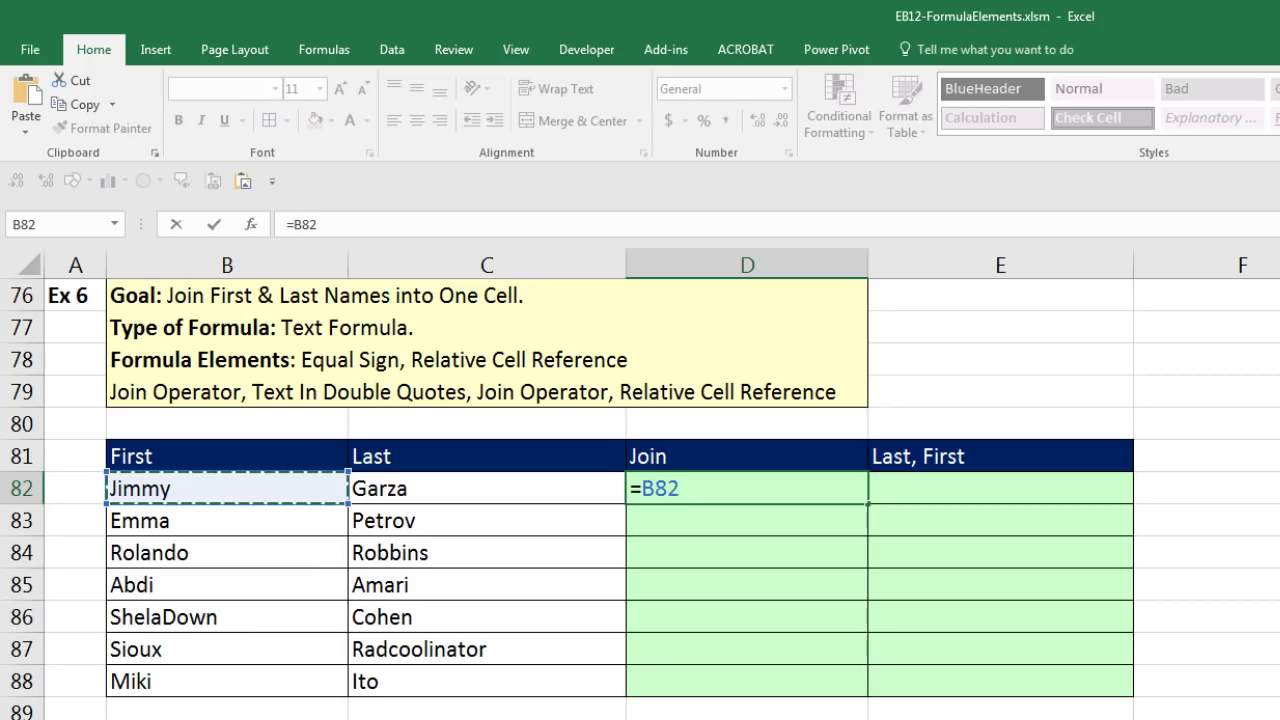
pyautogui.write('&')
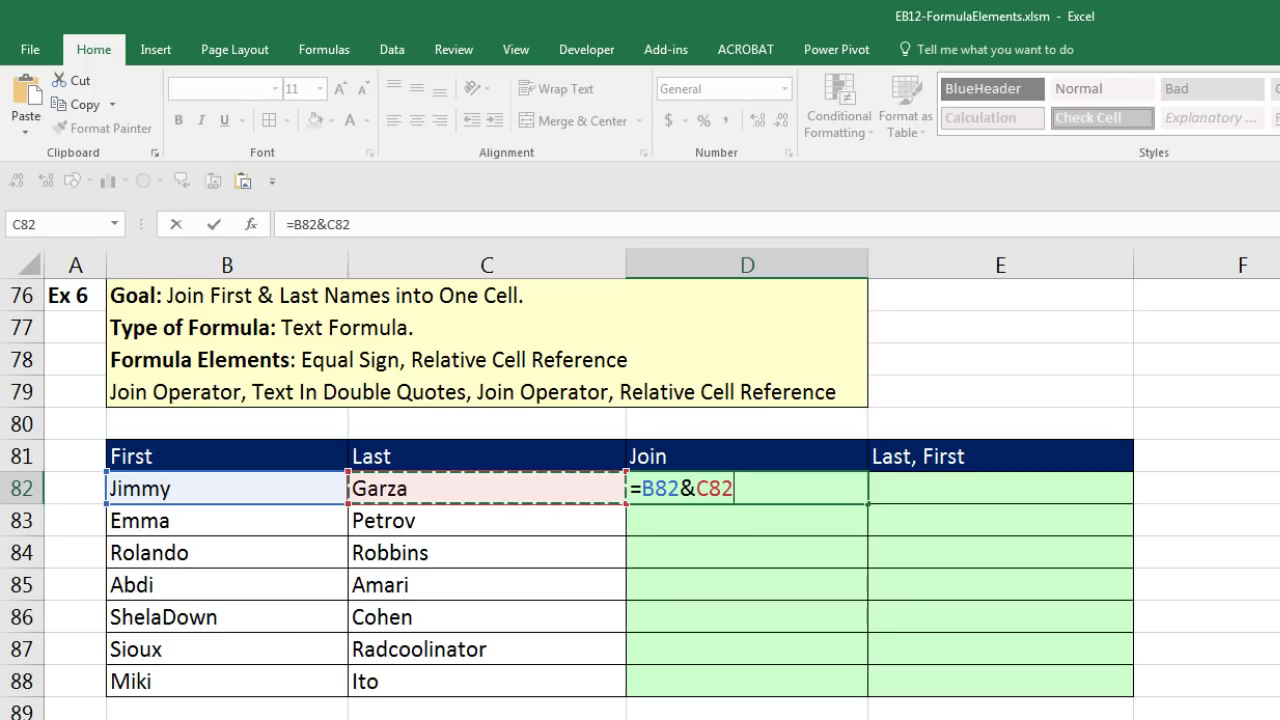
pyautogui.hotkey('ctrl', 'Return')
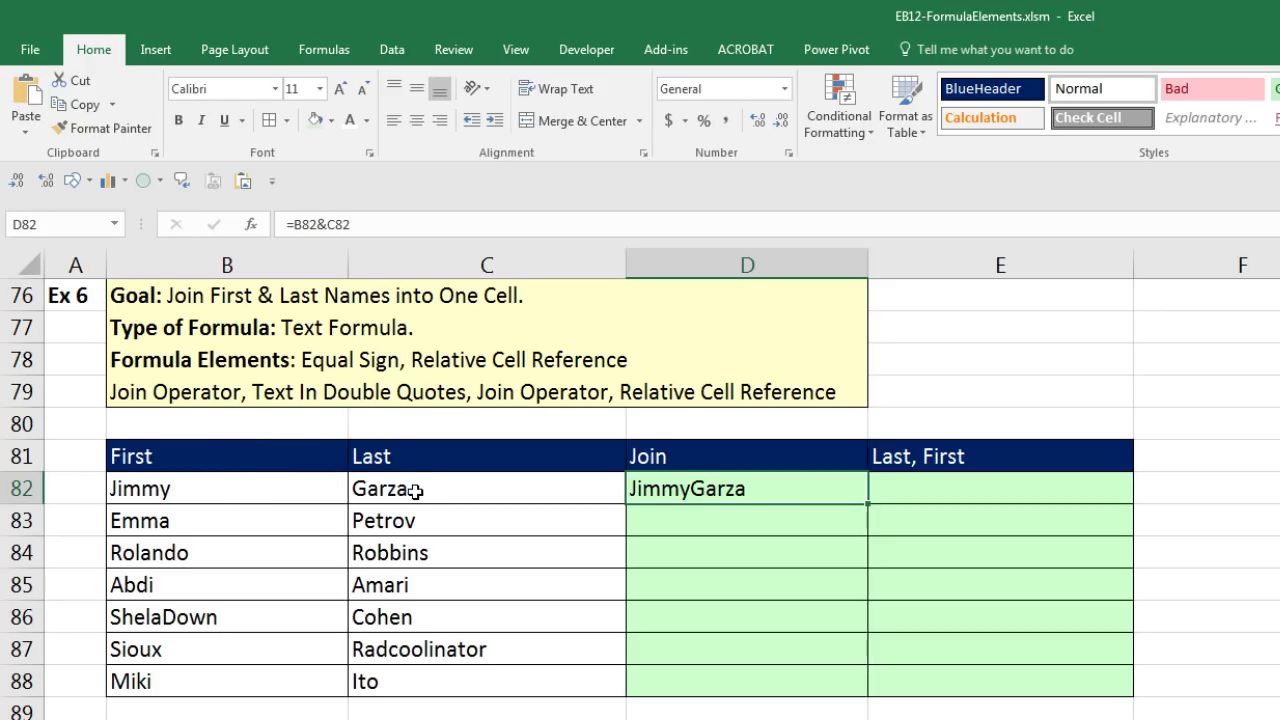
# Edit the D82 formula to =B82&" "&C82, adding a quoted space between the names, and keep the cell selected.
pyautogui.press('F2')
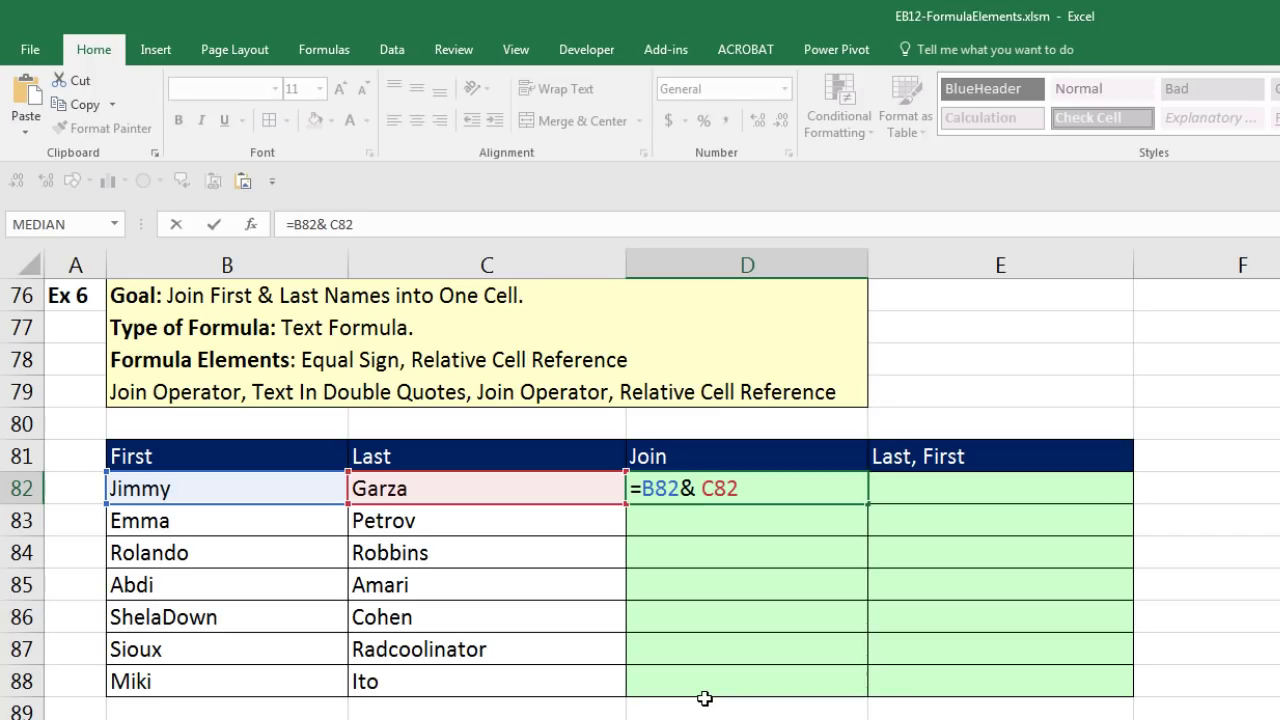
pyautogui.press('BackSpace')
pyautogui.write('" ')
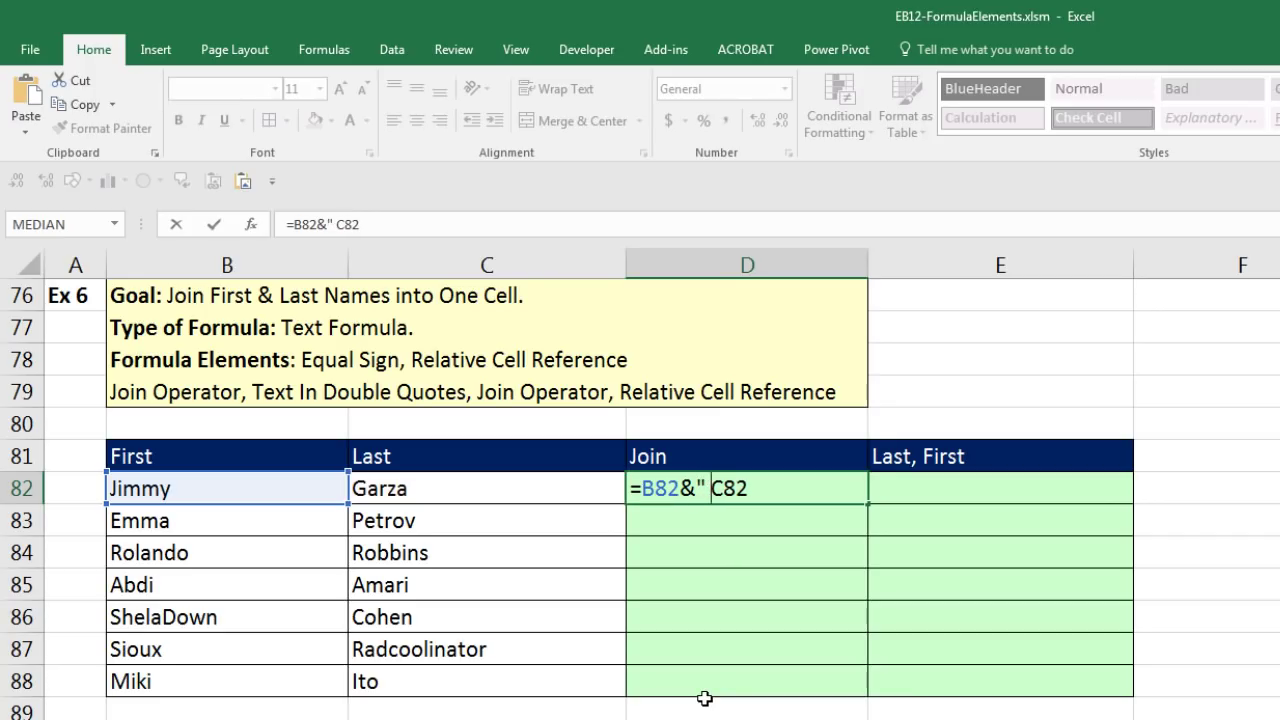
pyautogui.write('"')
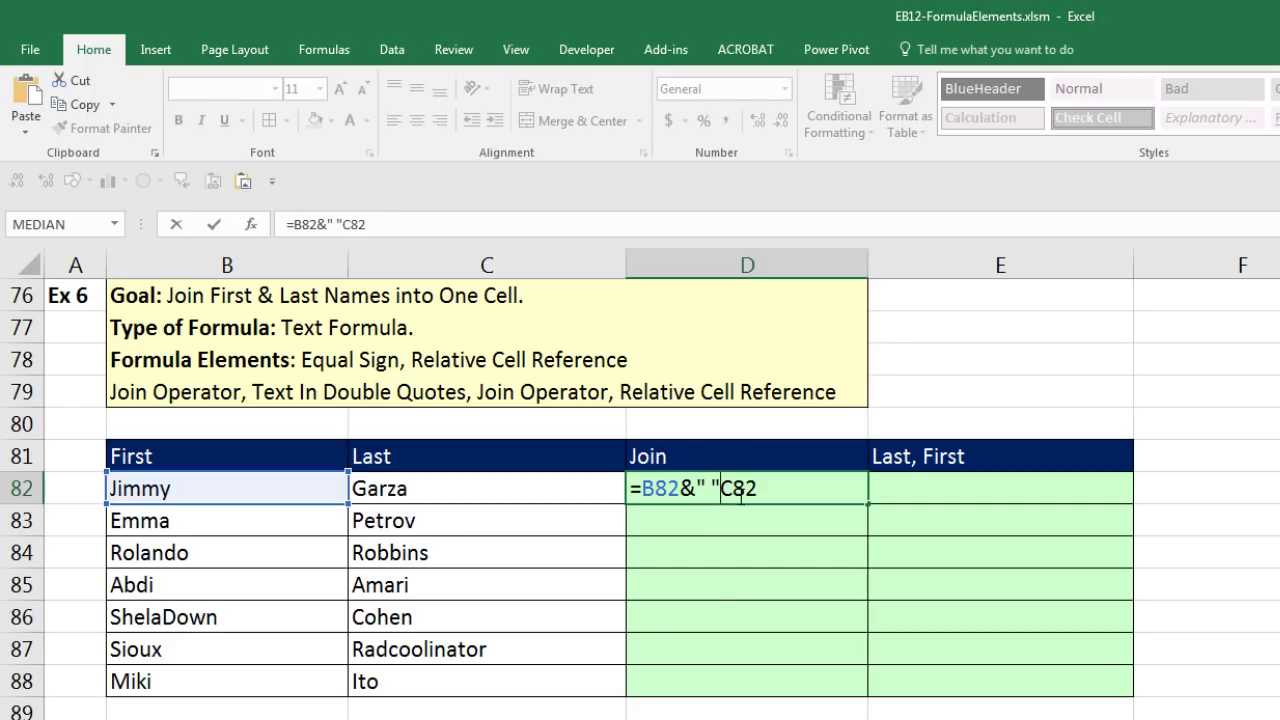
pyautogui.write('&')
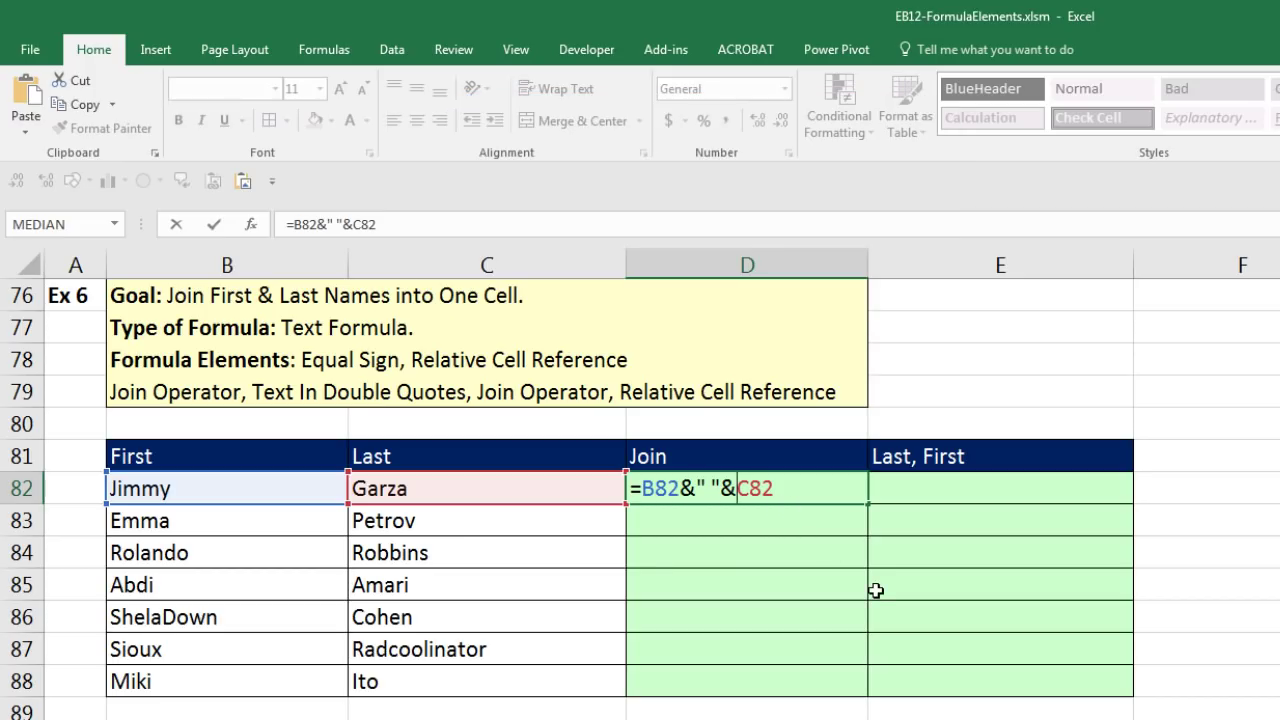
pyautogui.hotkey('ctrl', 'Return')
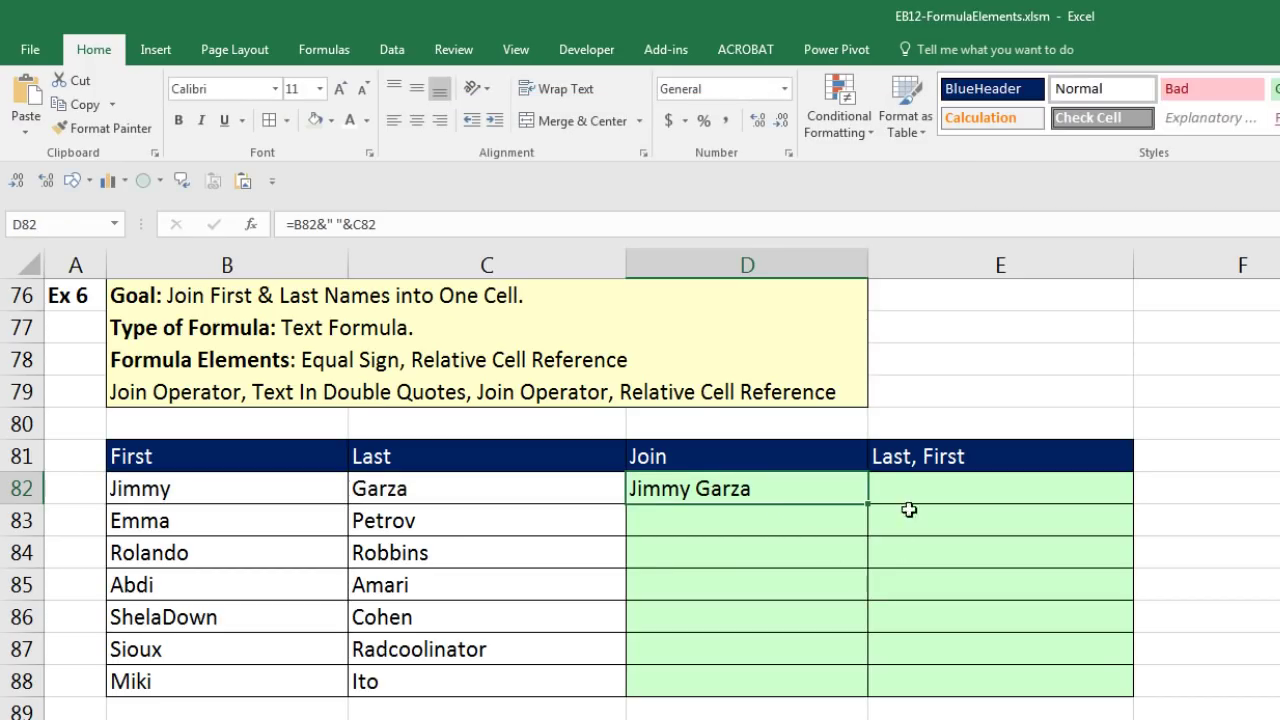
# Copy the D82 join formula down through D88 and check the cell references in the last formula.
pyautogui.doubleClick(868, 503)
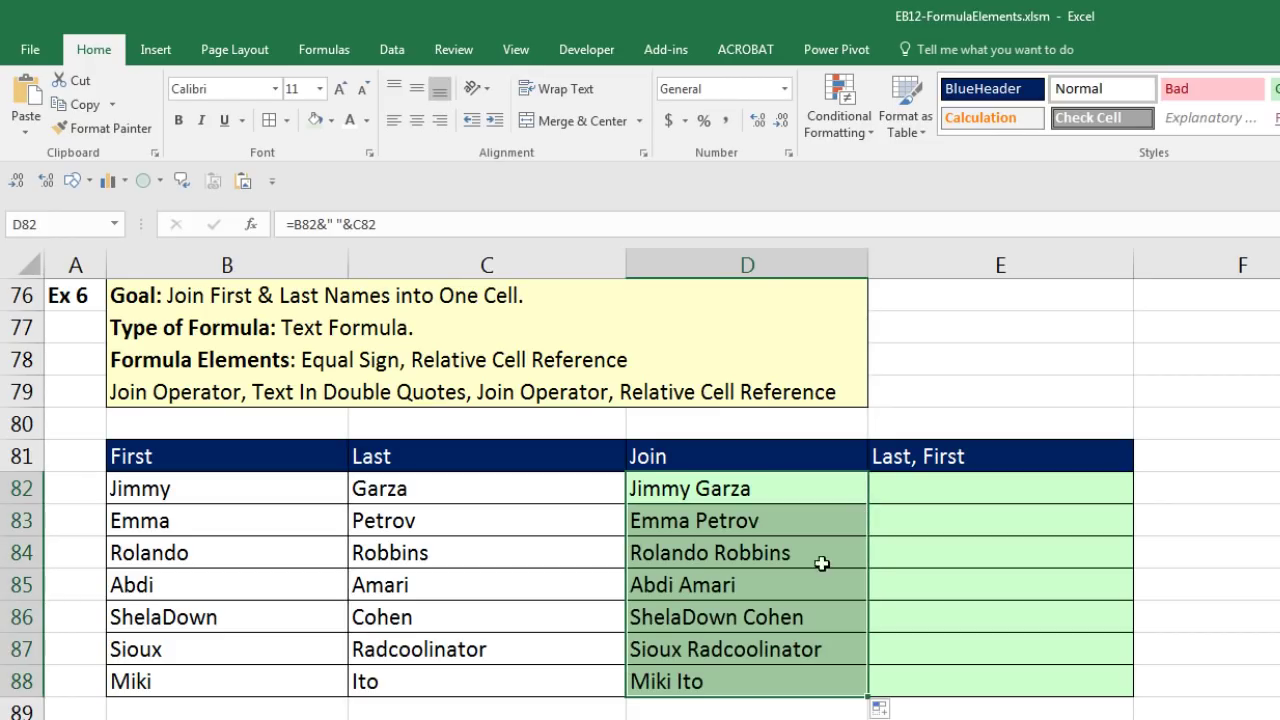
pyautogui.click(734, 677)
pyautogui.press('F2')
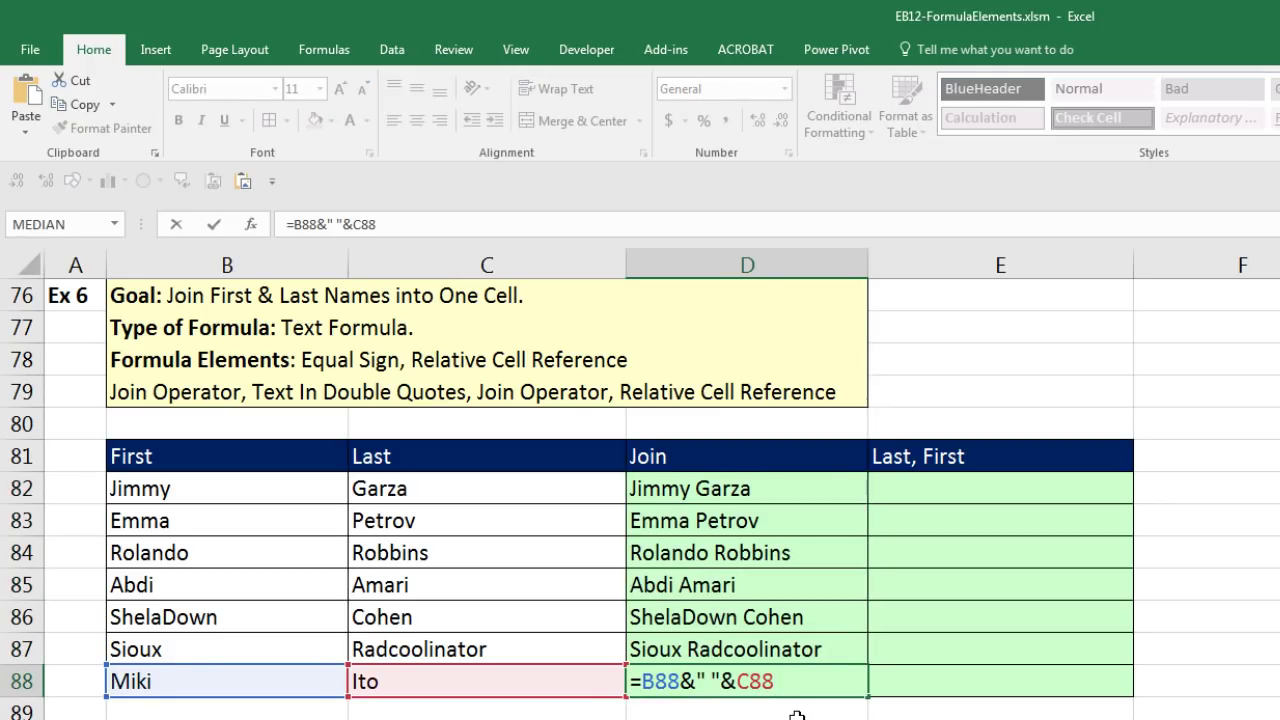
pyautogui.press('Escape')
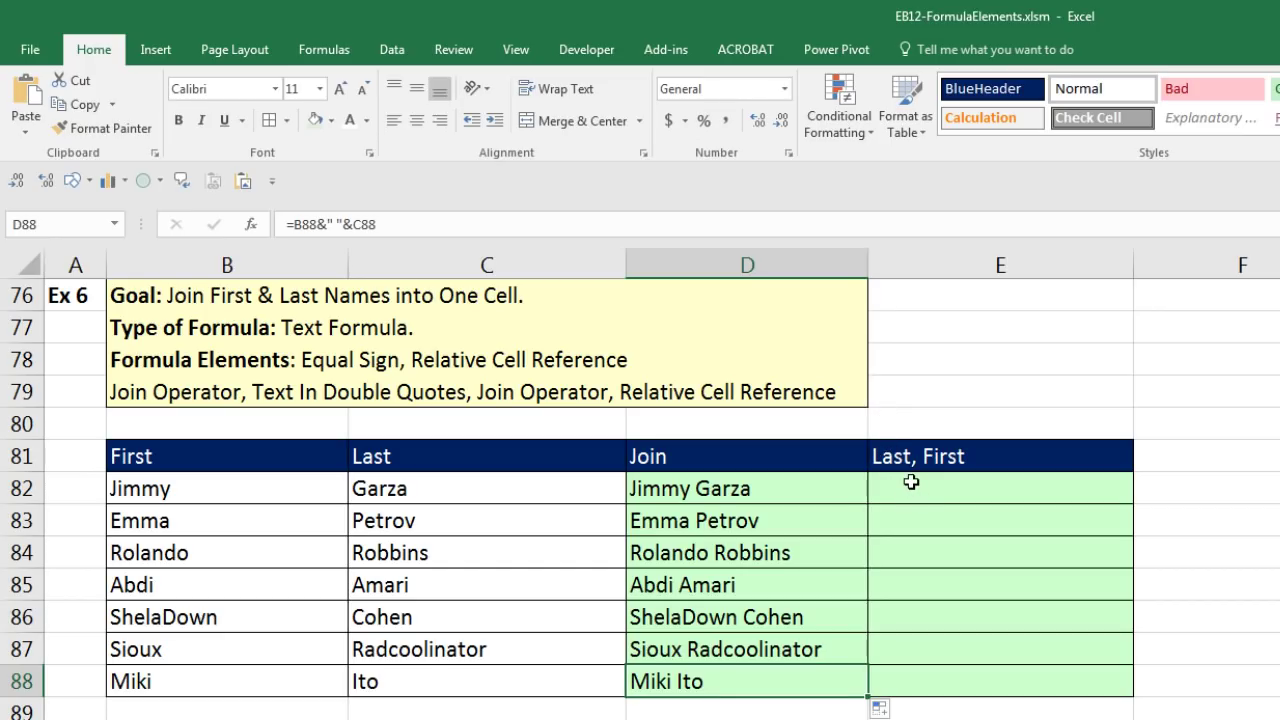
# Enter =C82&", "&B82 in E82 to join last name, comma with space, and first name, keeping the cell selected.
pyautogui.click(964, 496)
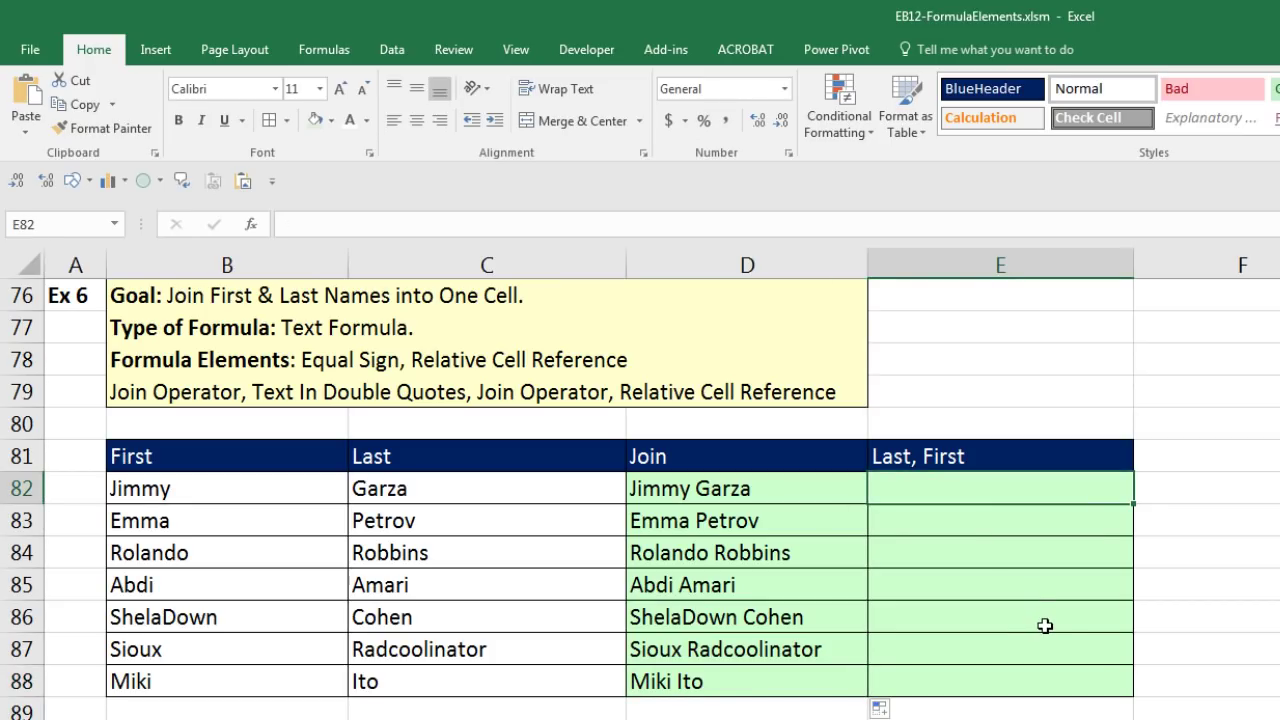
pyautogui.write('=')
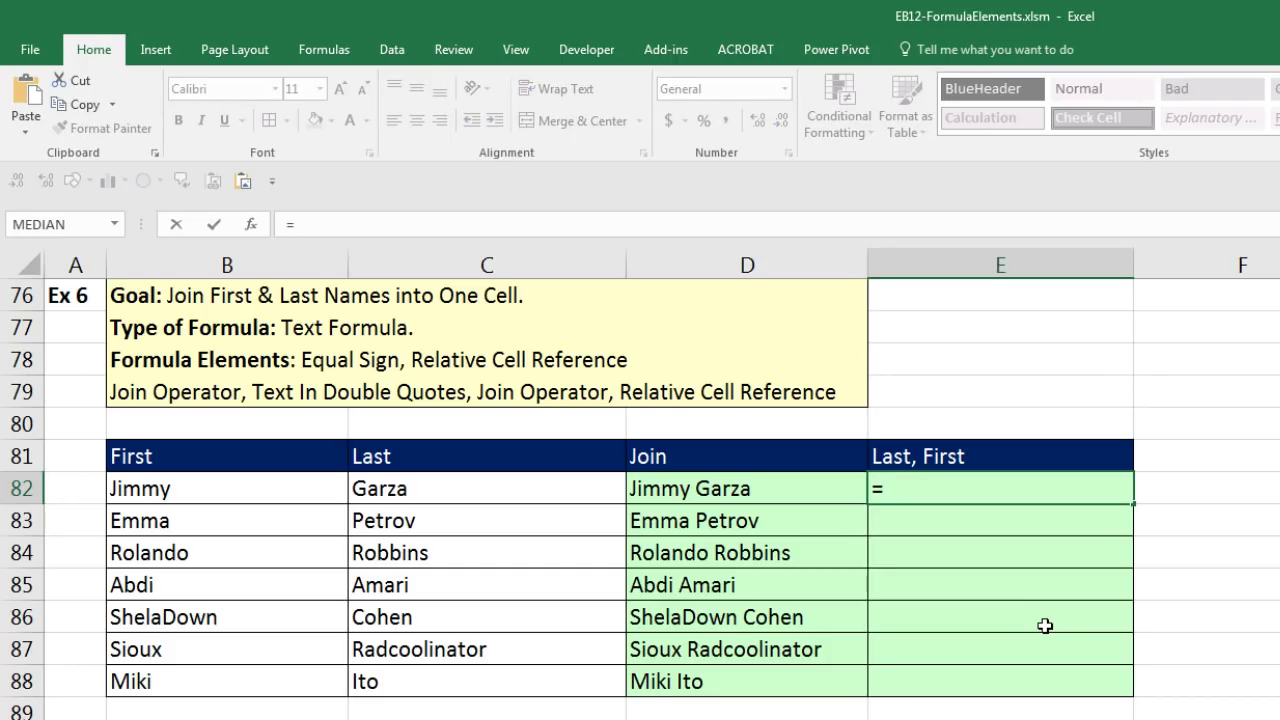
pyautogui.press('Left')
pyautogui.press('Left')
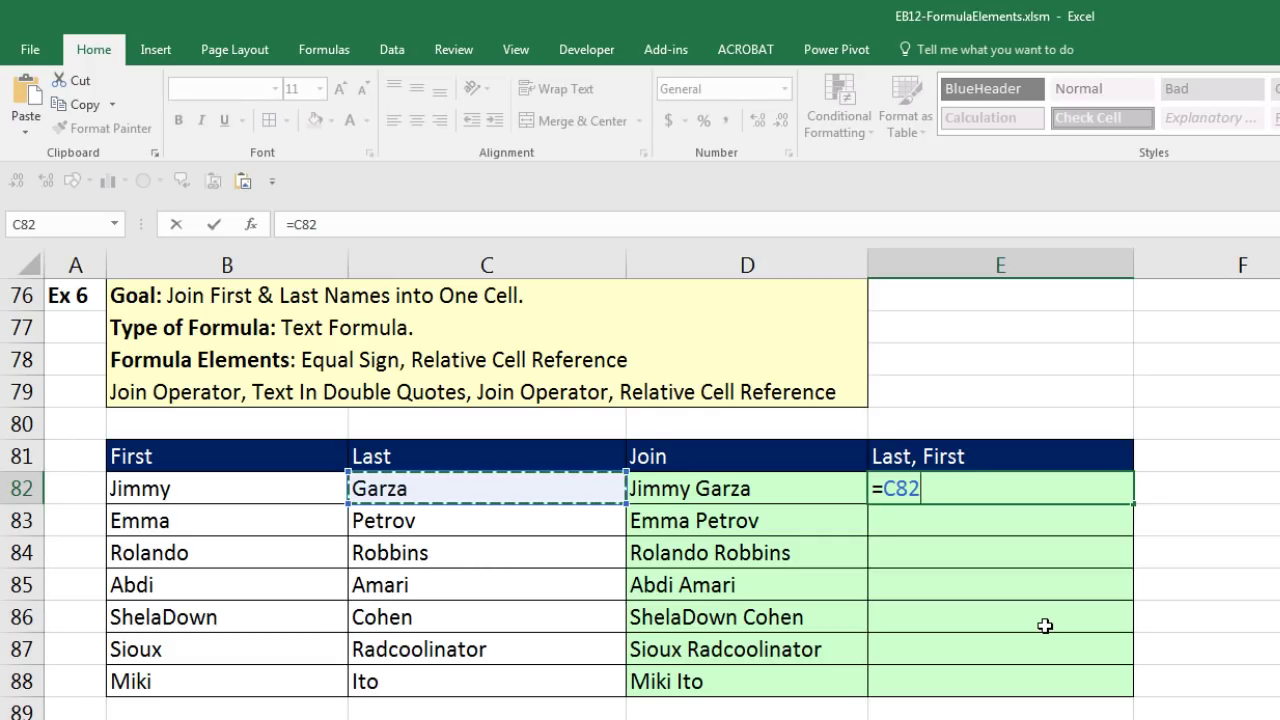
pyautogui.write('&')
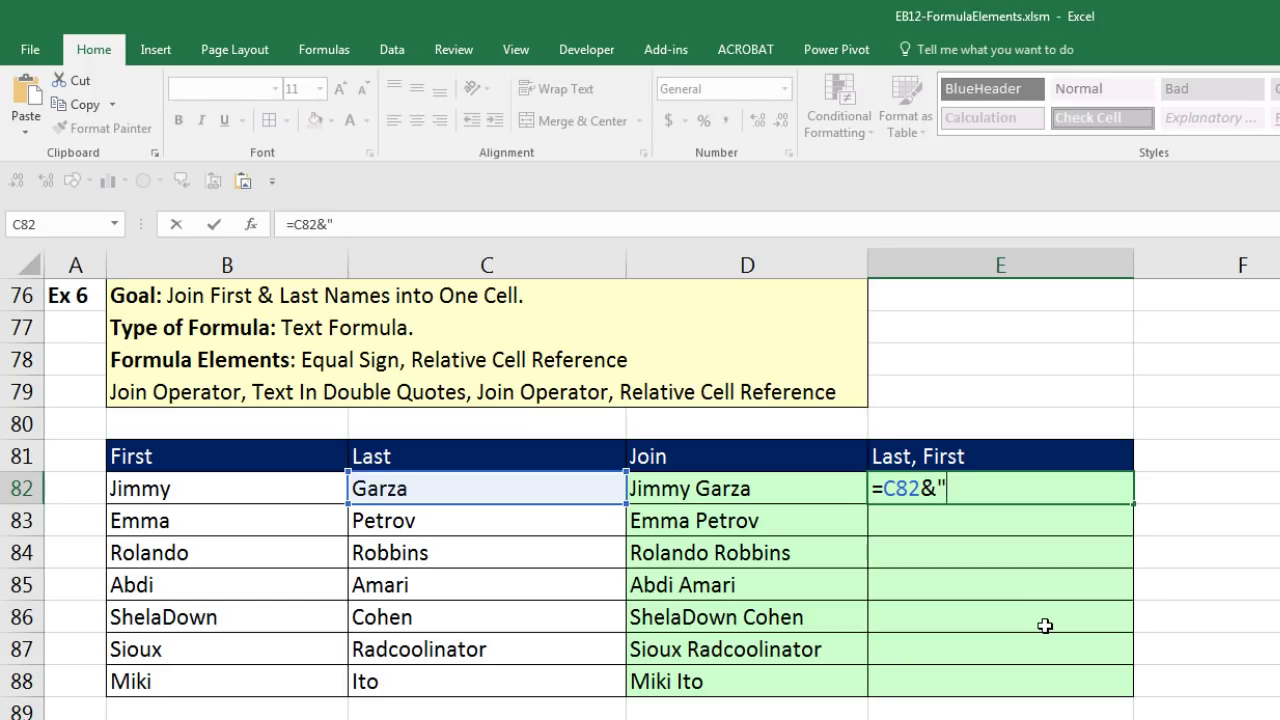
pyautogui.write('", "')
pyautogui.write('&')
pyautogui.press('Left')
pyautogui.press('Left')
pyautogui.press('Left')
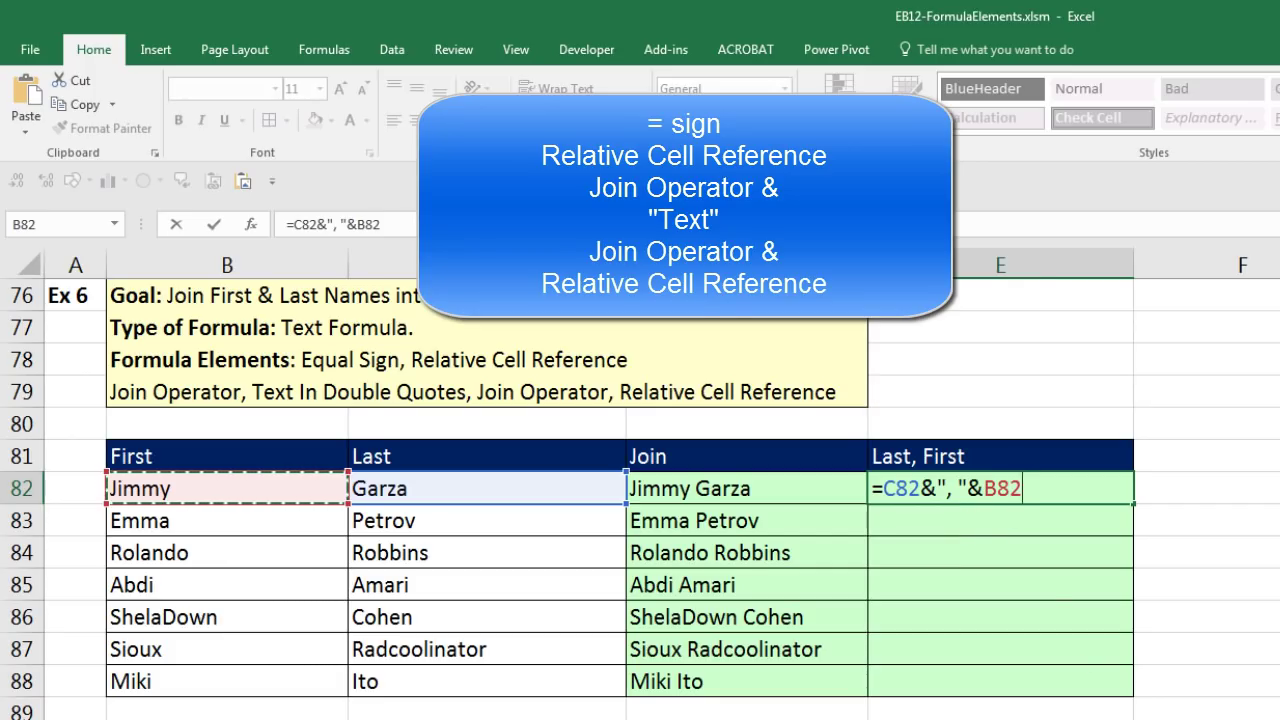
pyautogui.hotkey('ctrl', 'Return')
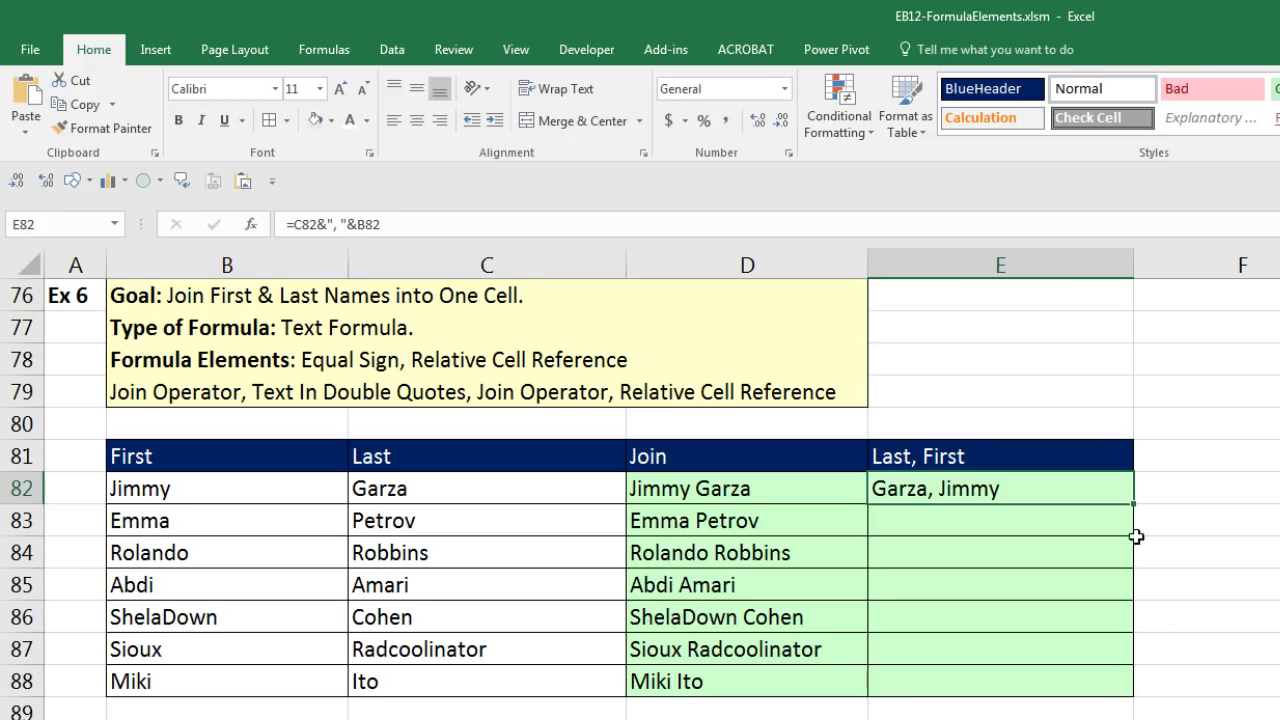
# Copy the E82 formula down through E88 and verify the cell references in the last formula.
pyautogui.doubleClick(1135, 504)
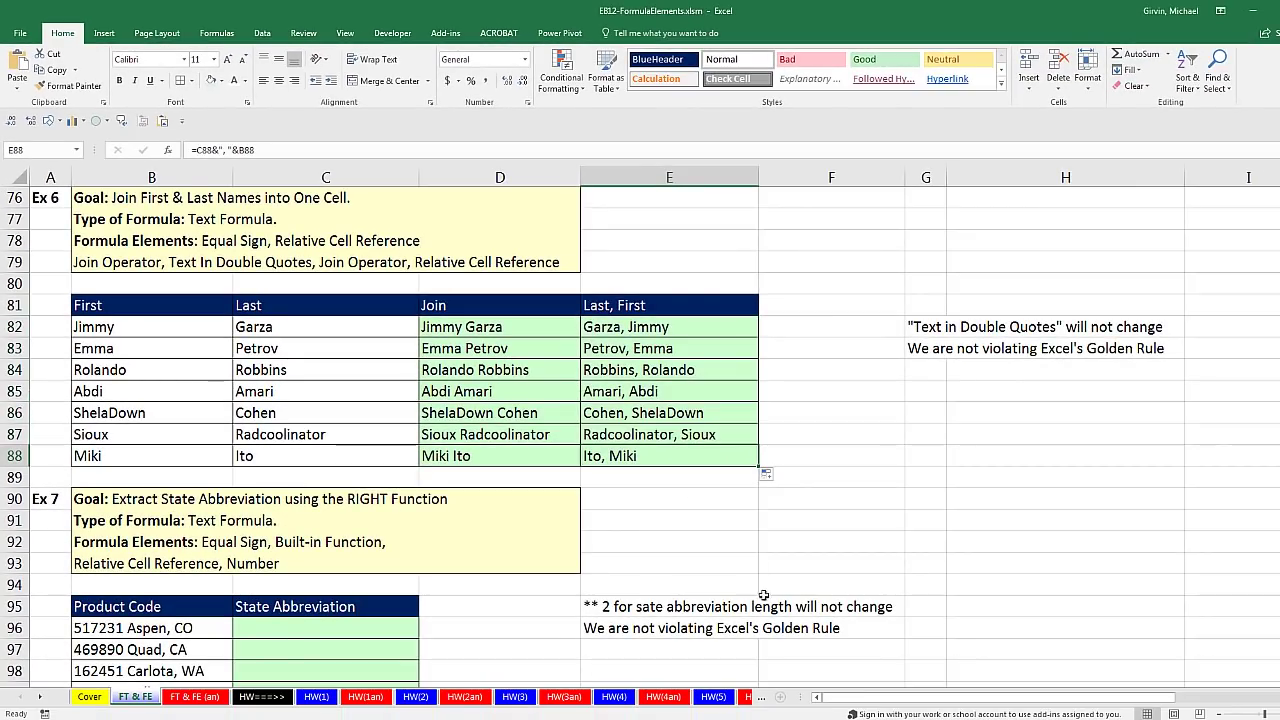
pyautogui.press('F2')
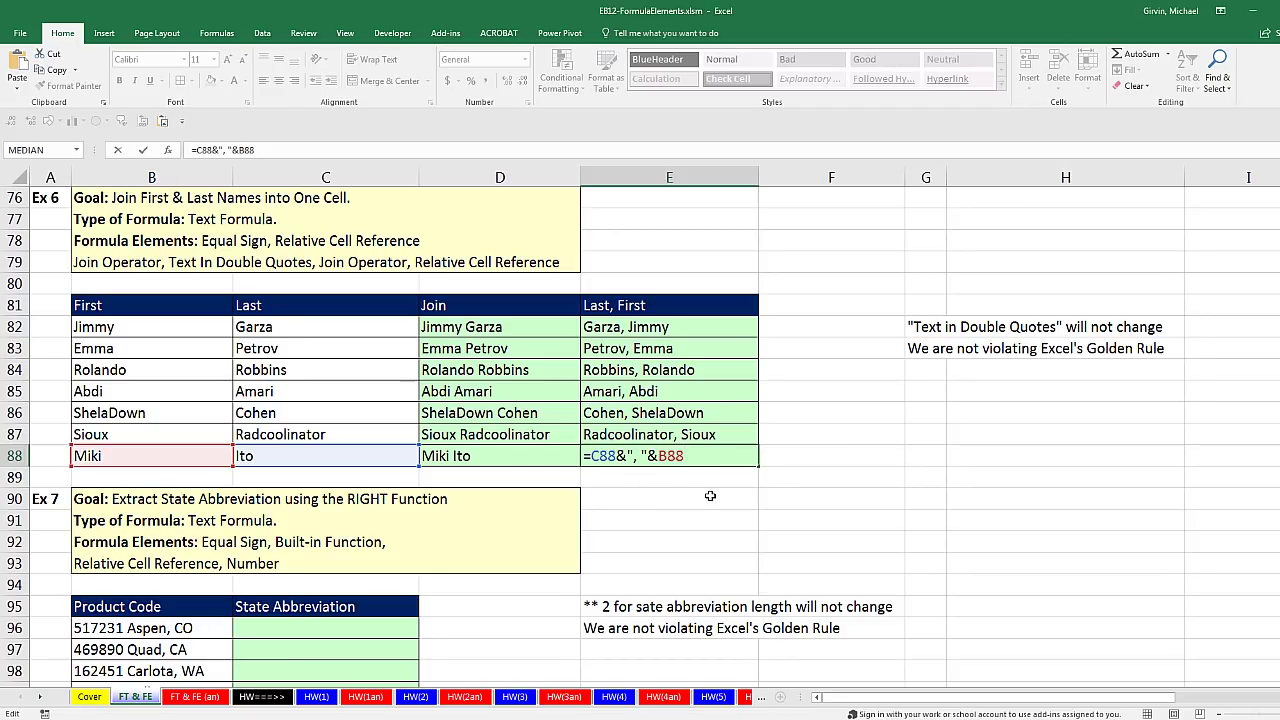
pyautogui.press('Return')
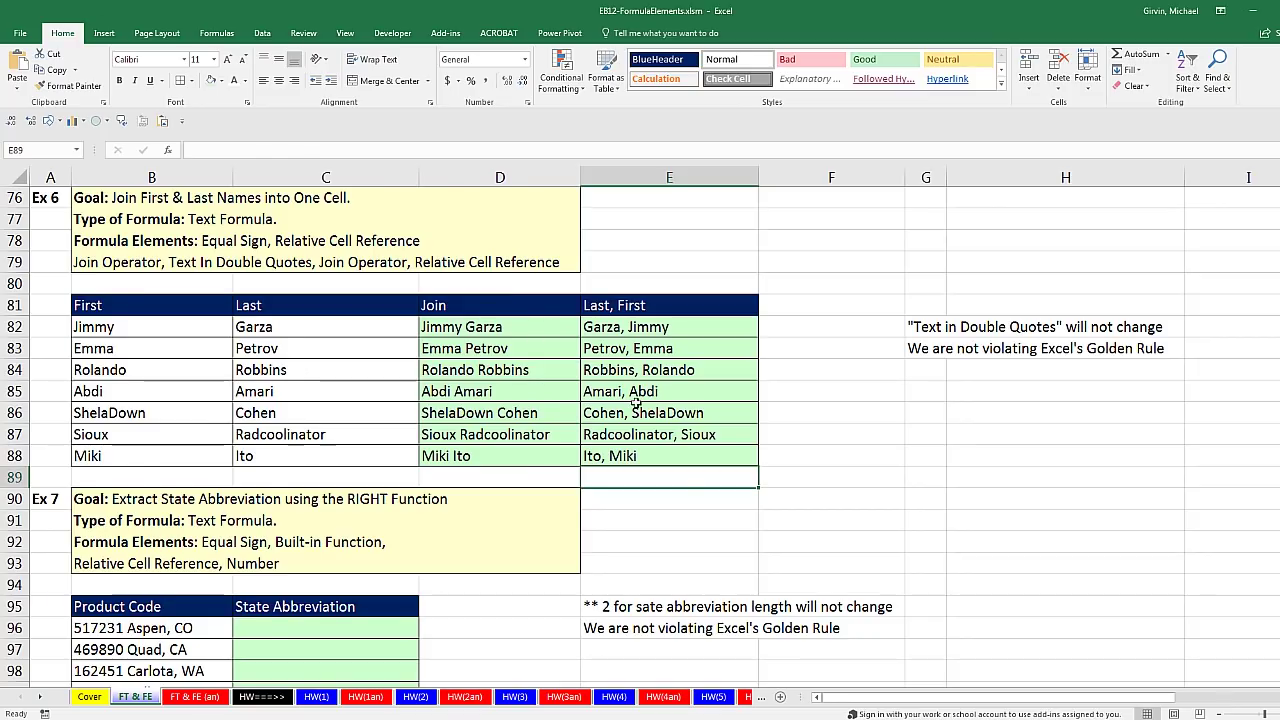
# Review the Ex 5 joins and examine the Ex 7 product codes in B96:B100 alongside the State Abbreviation column.
pyautogui.scroll(4, 635, 402)
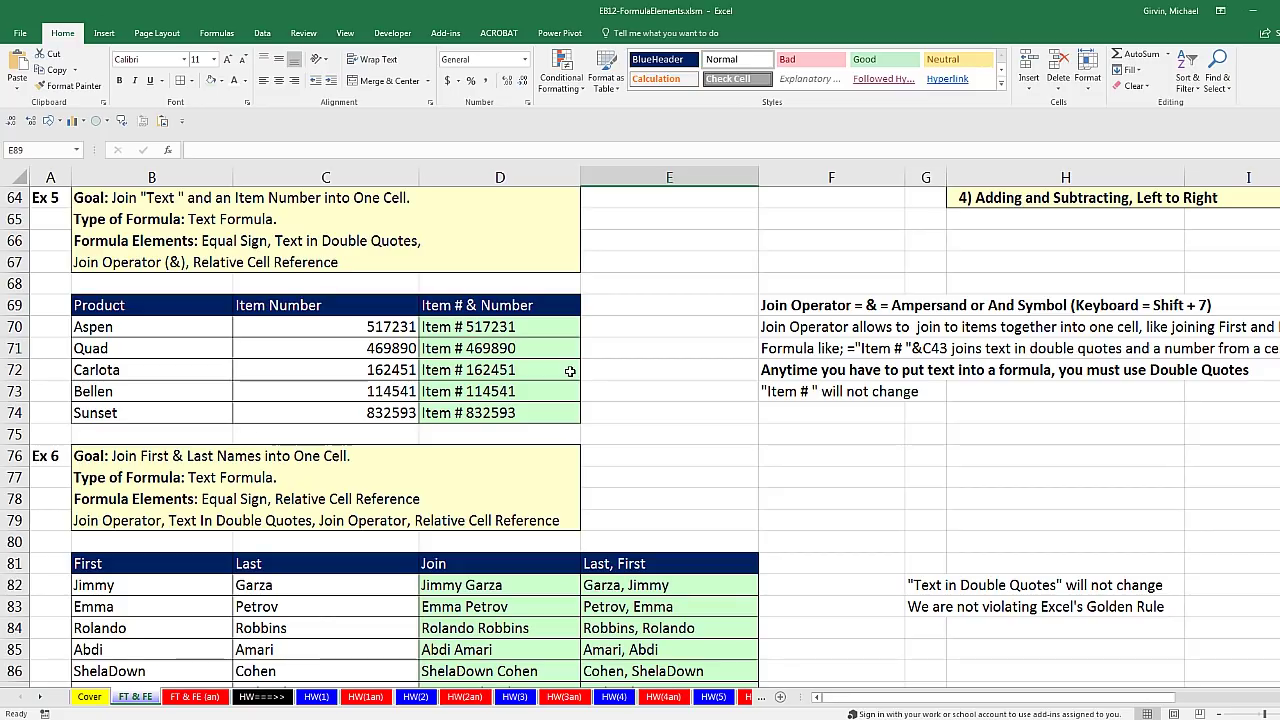
pyautogui.scroll(-3, 569, 371)
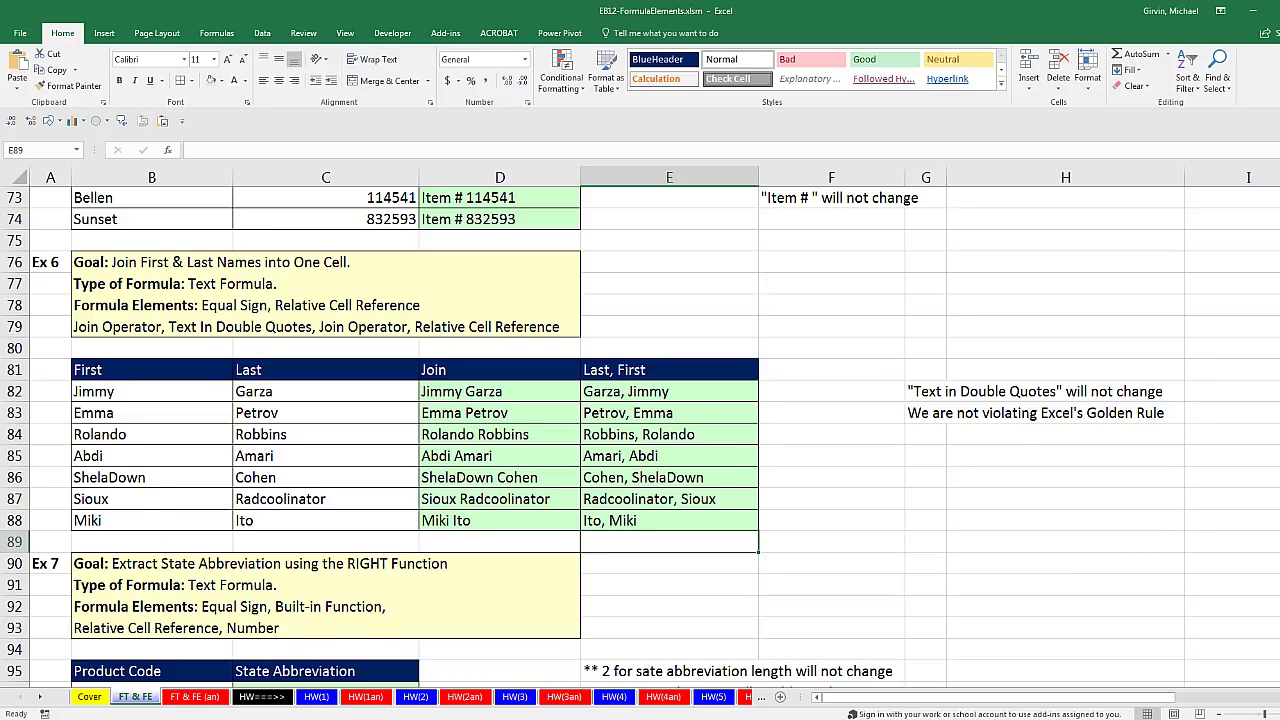
pyautogui.scroll(-3, 640, 436)
pyautogui.scroll(-3, 640, 436)
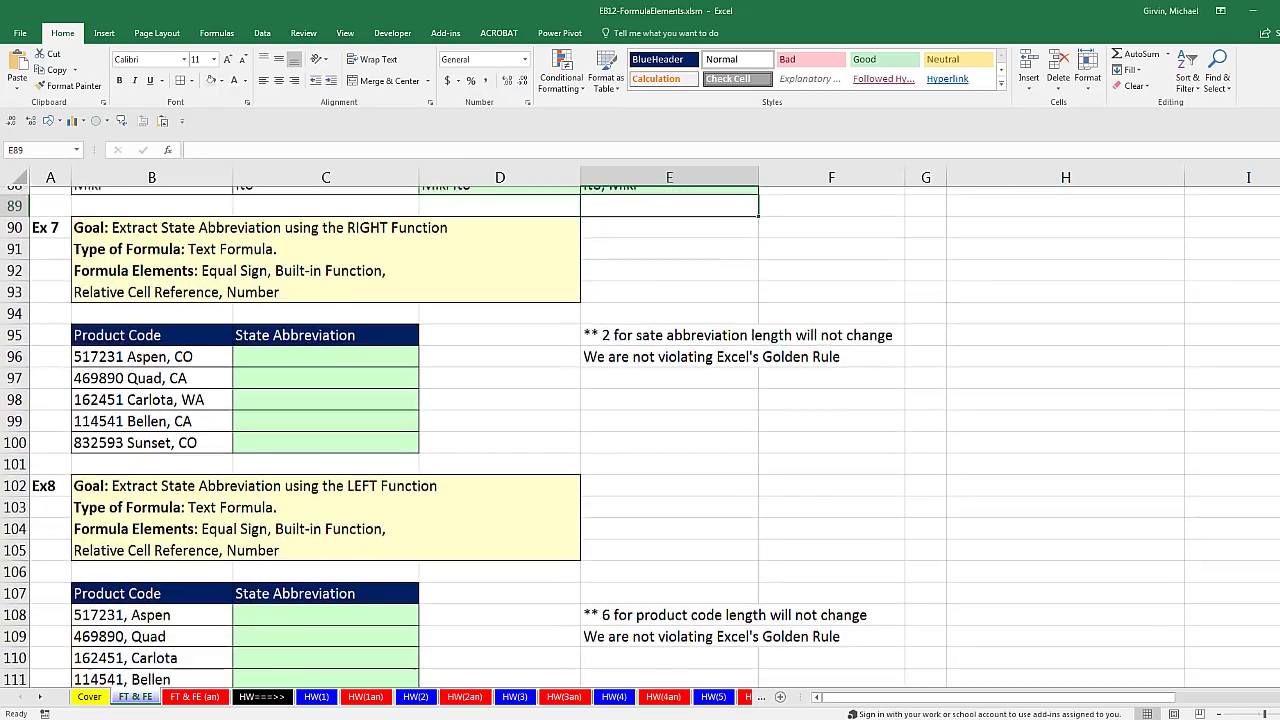
pyautogui.scroll(-1, 419, 393)
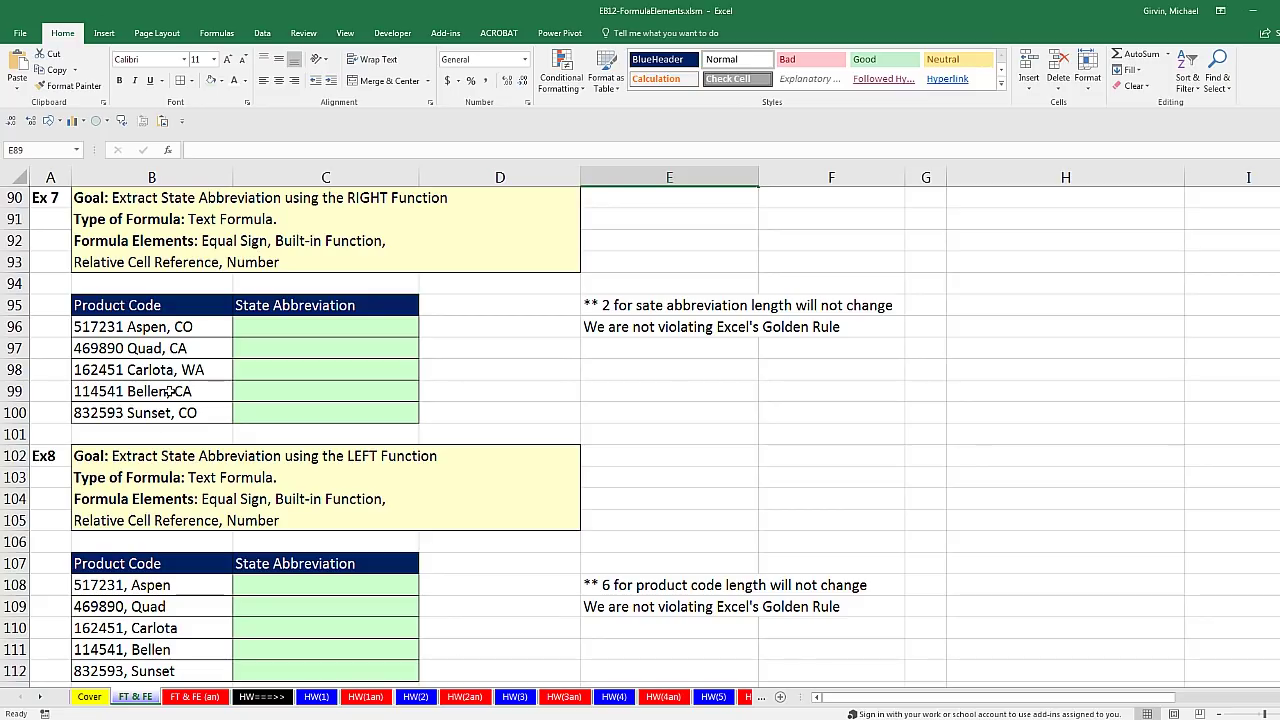
pyautogui.click(172, 330)
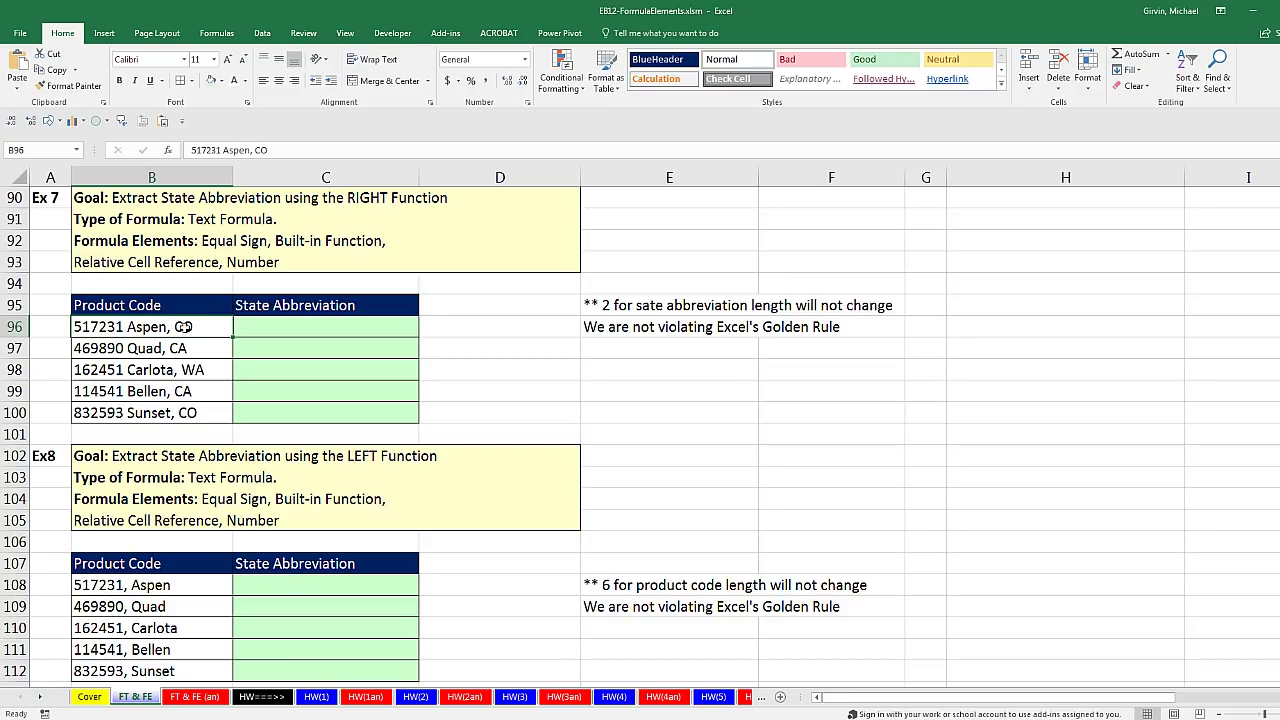
pyautogui.moveTo(183, 330); pyautogui.dragTo(190, 412)
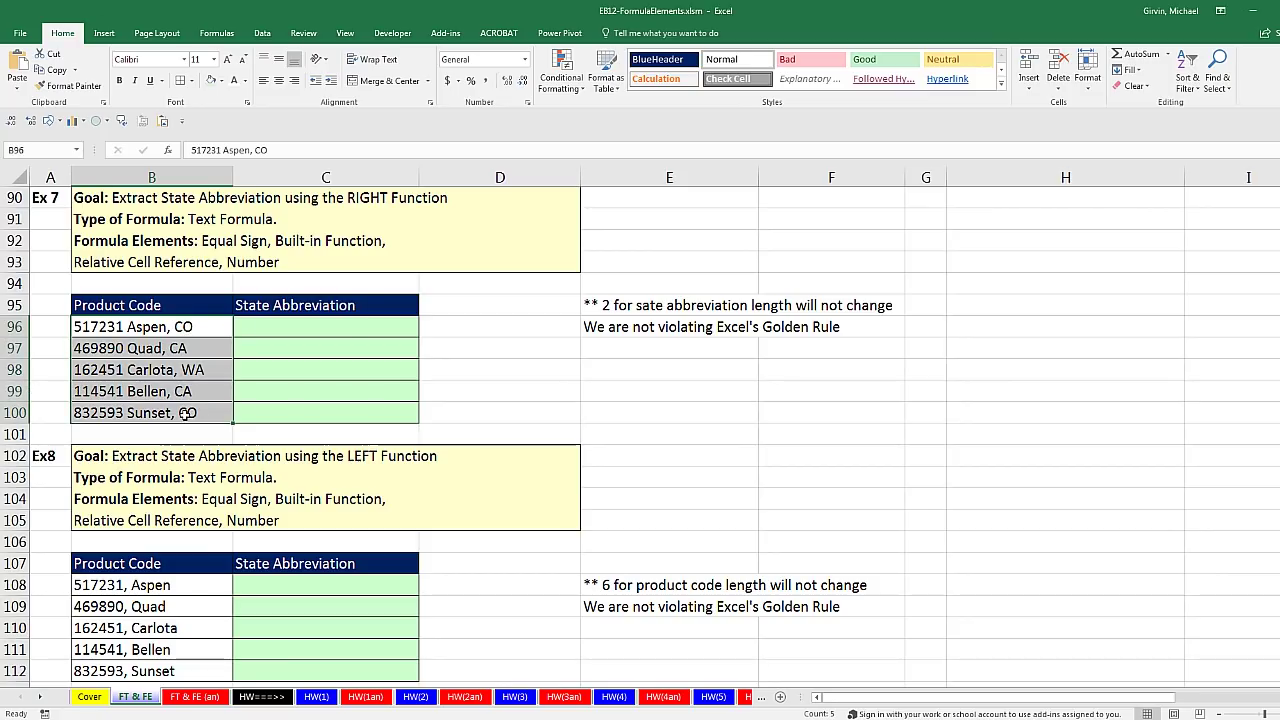
pyautogui.click(266, 332)
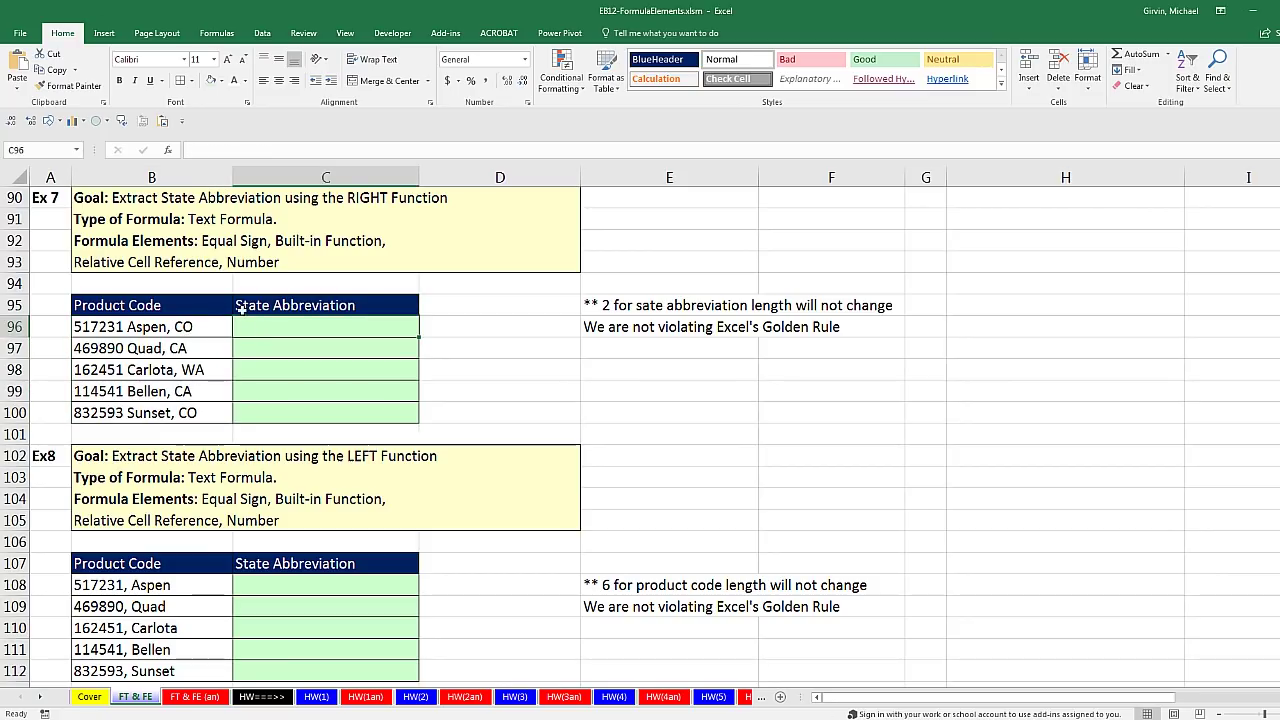
pyautogui.click(184, 327)
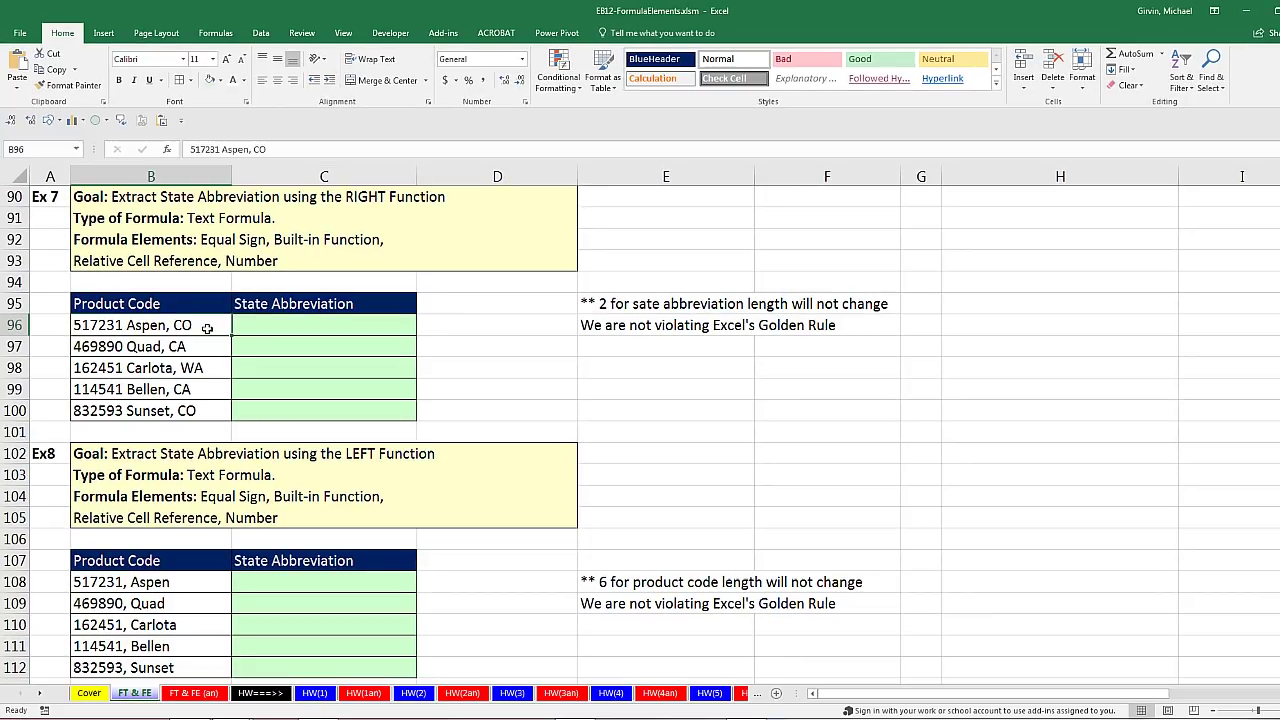
pyautogui.click(193, 347)
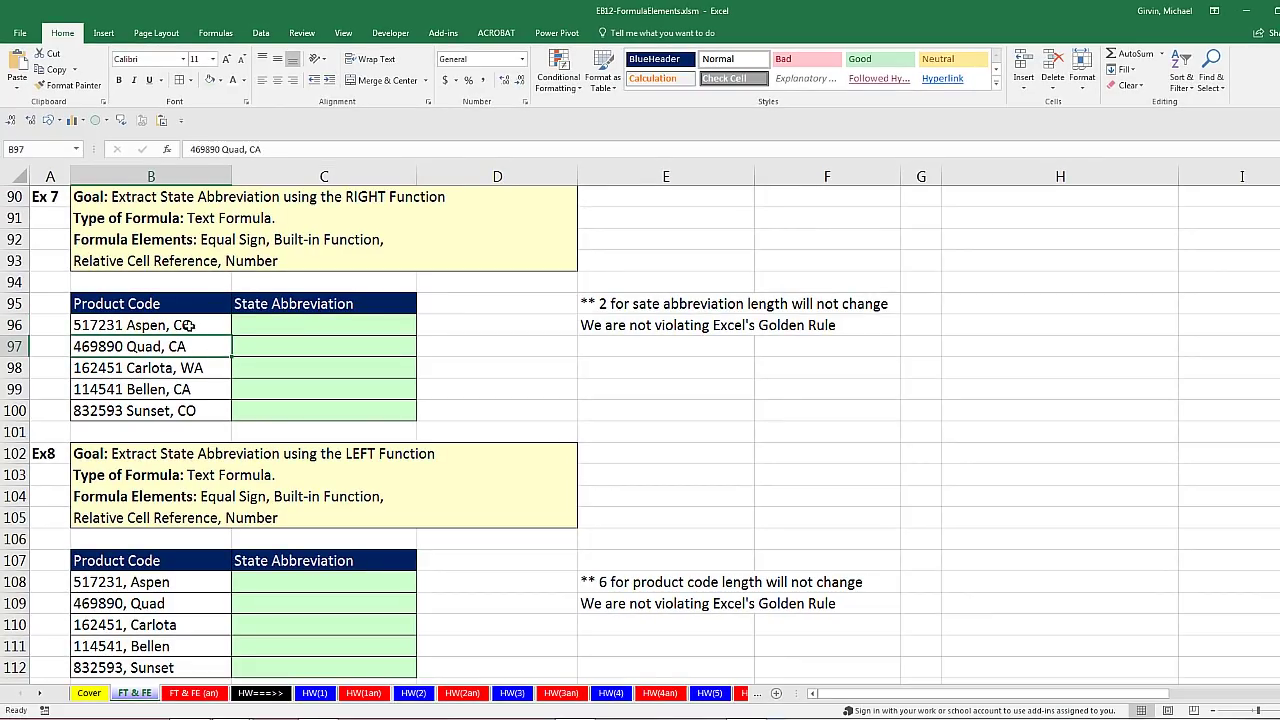
# Compare the Ex 7 product codes in B96:B98 to find the common pattern for extracting the state abbreviation.
pyautogui.click(276, 326)
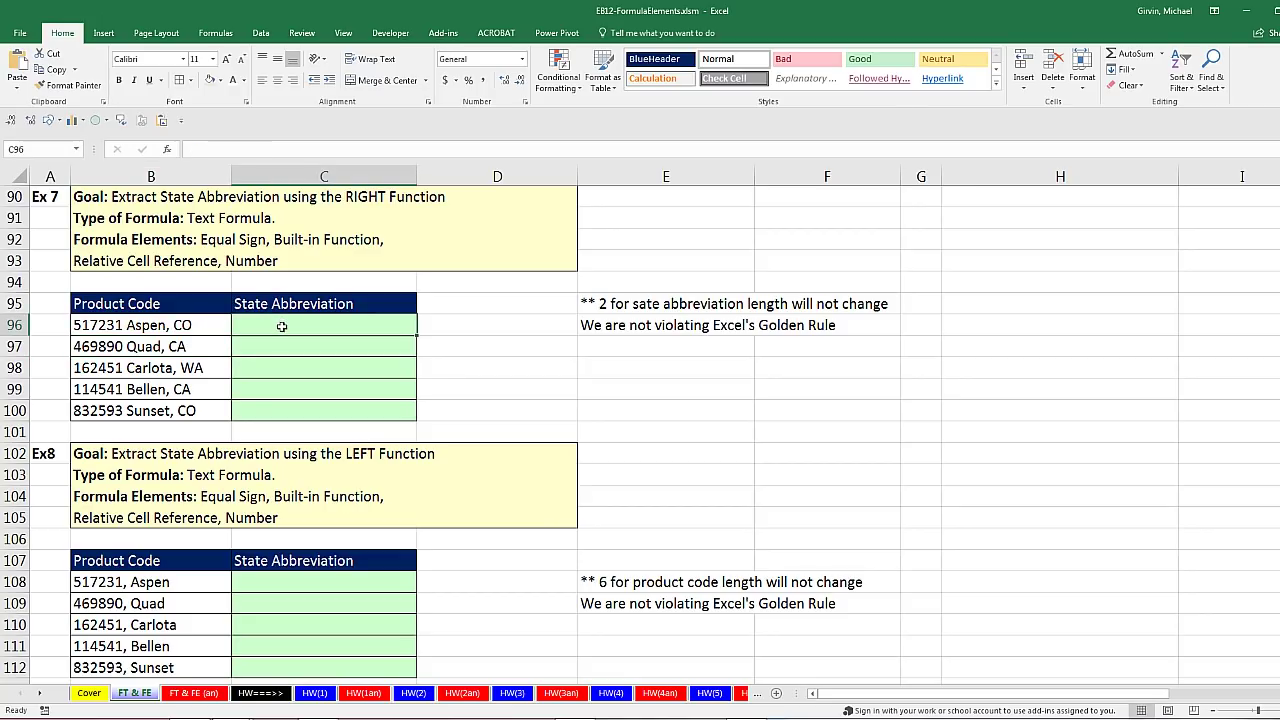
pyautogui.click(188, 326)
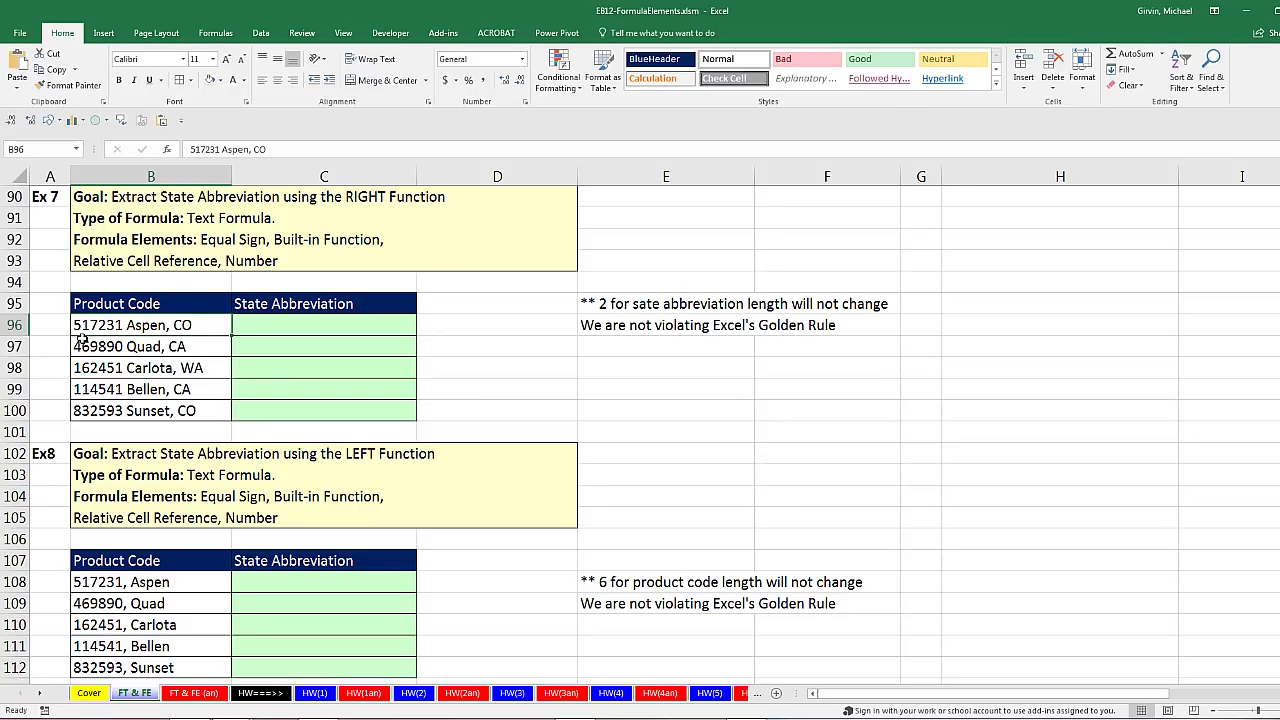
pyautogui.click(155, 347)
pyautogui.click(154, 370)
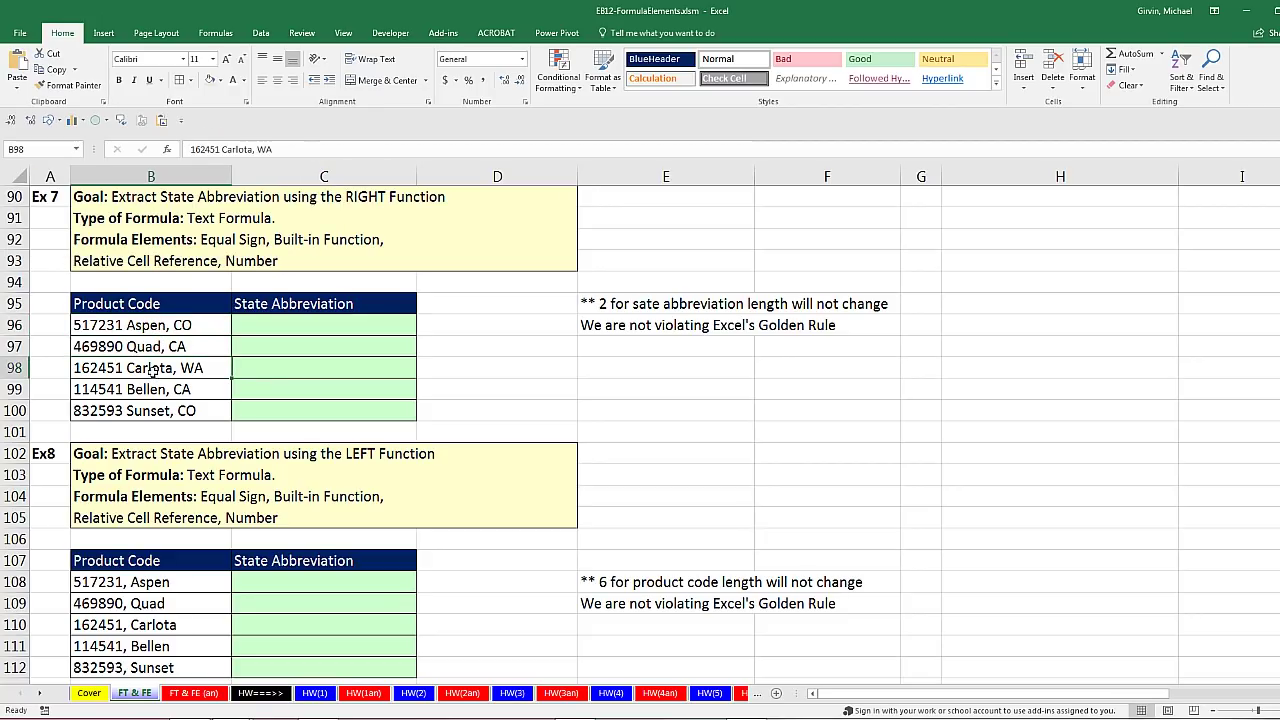
pyautogui.click(188, 326)
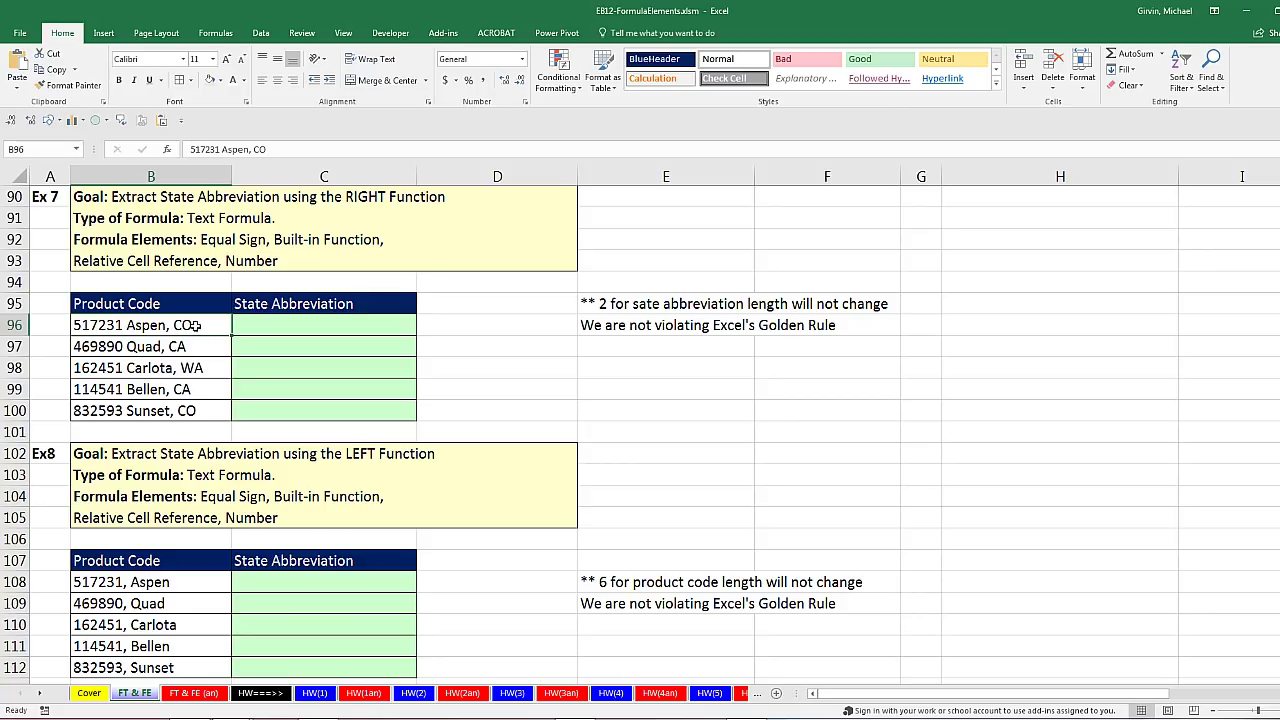
pyautogui.click(281, 331)
pyautogui.click(283, 350)
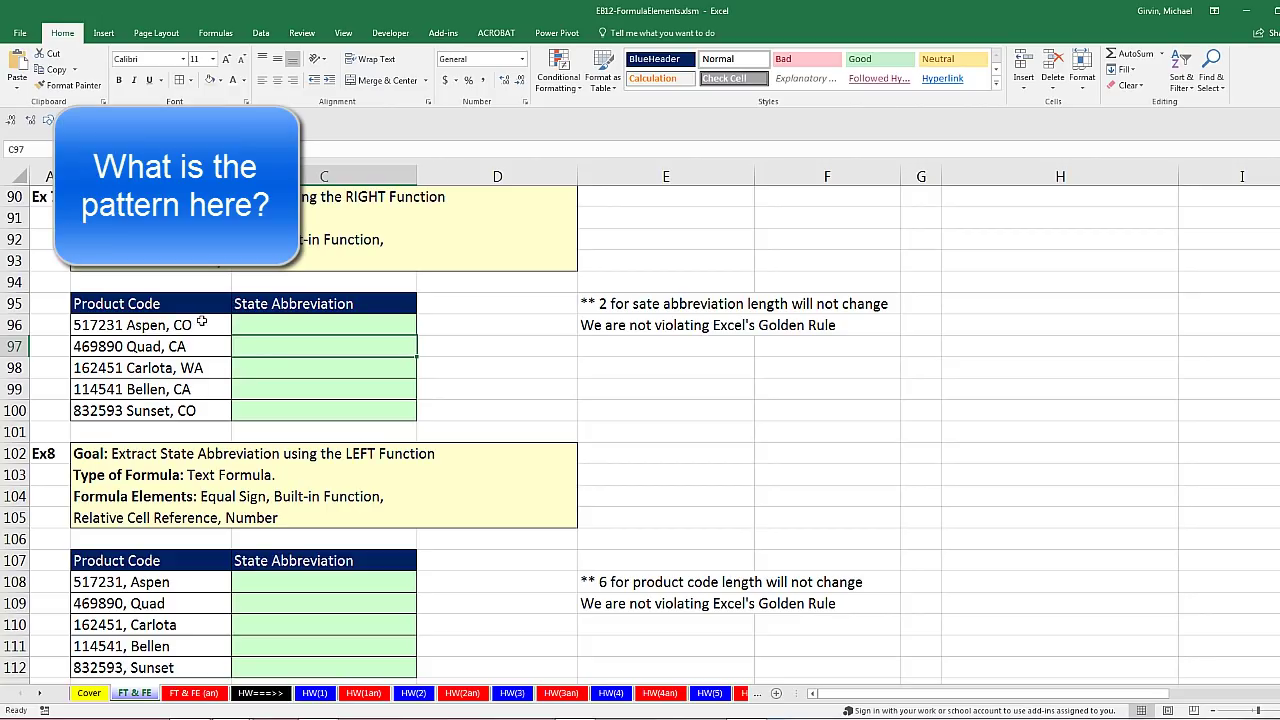
pyautogui.click(270, 321)
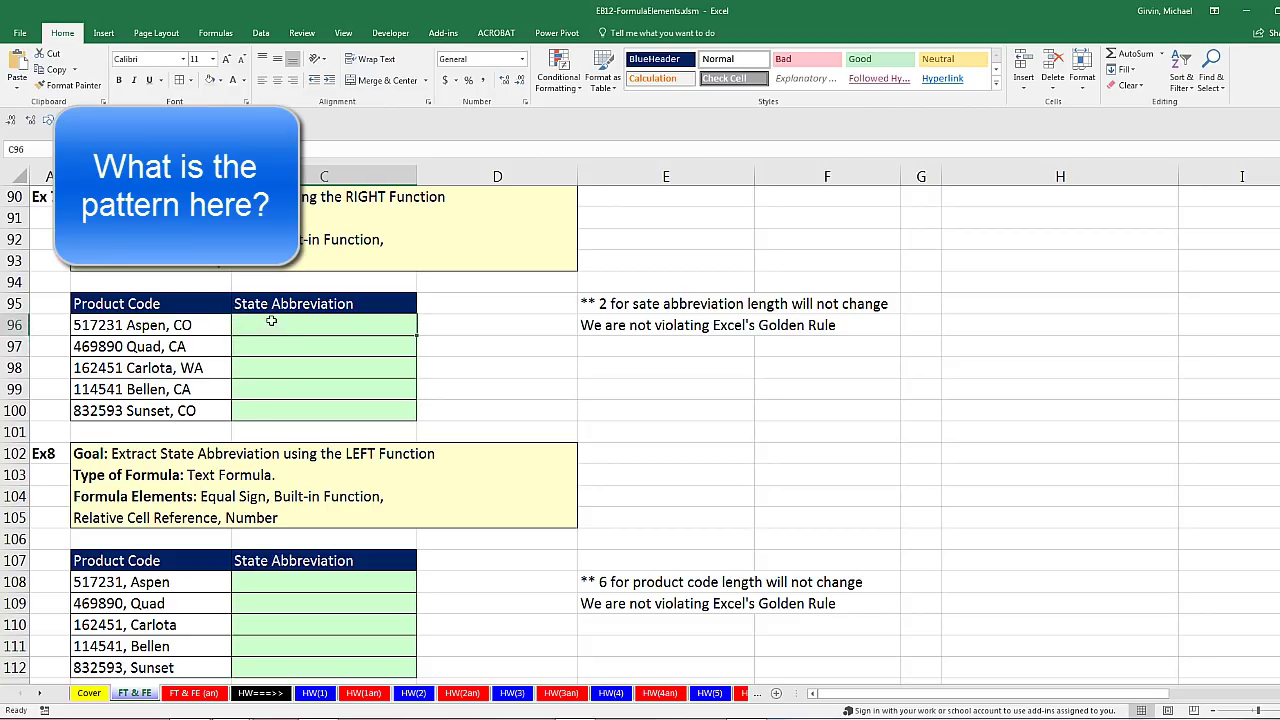
pyautogui.click(178, 324)
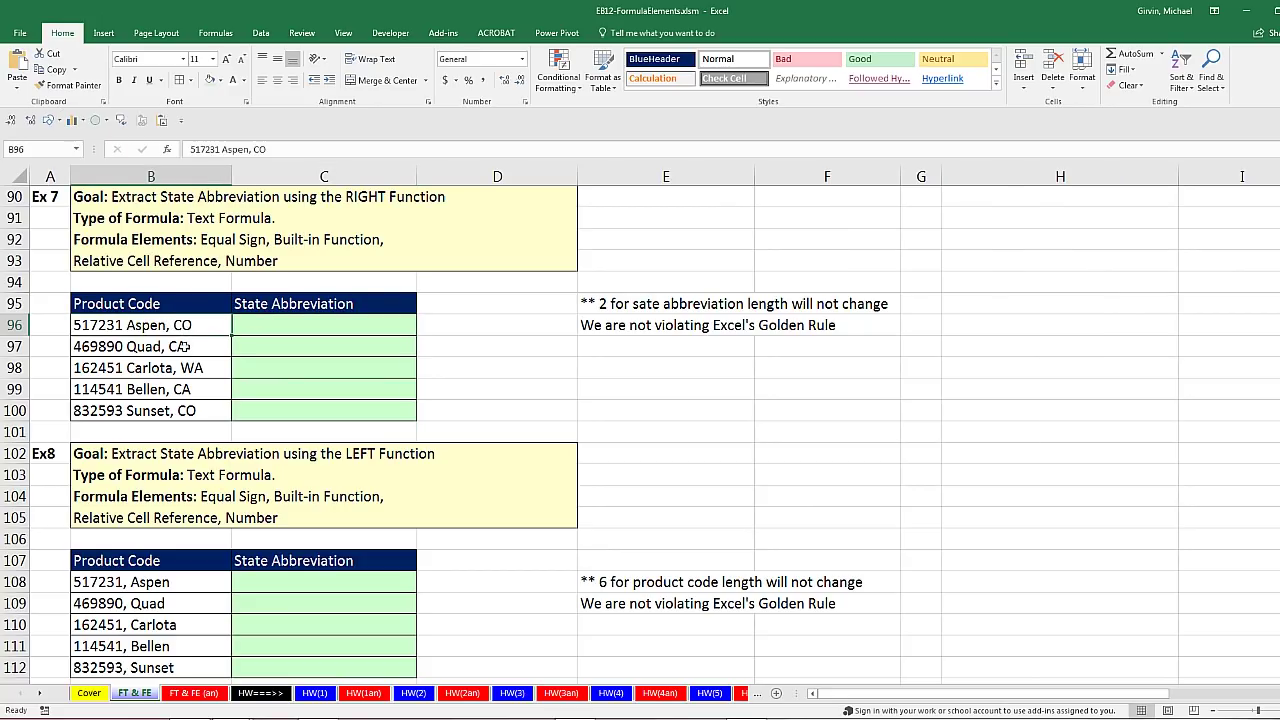
pyautogui.click(185, 346)
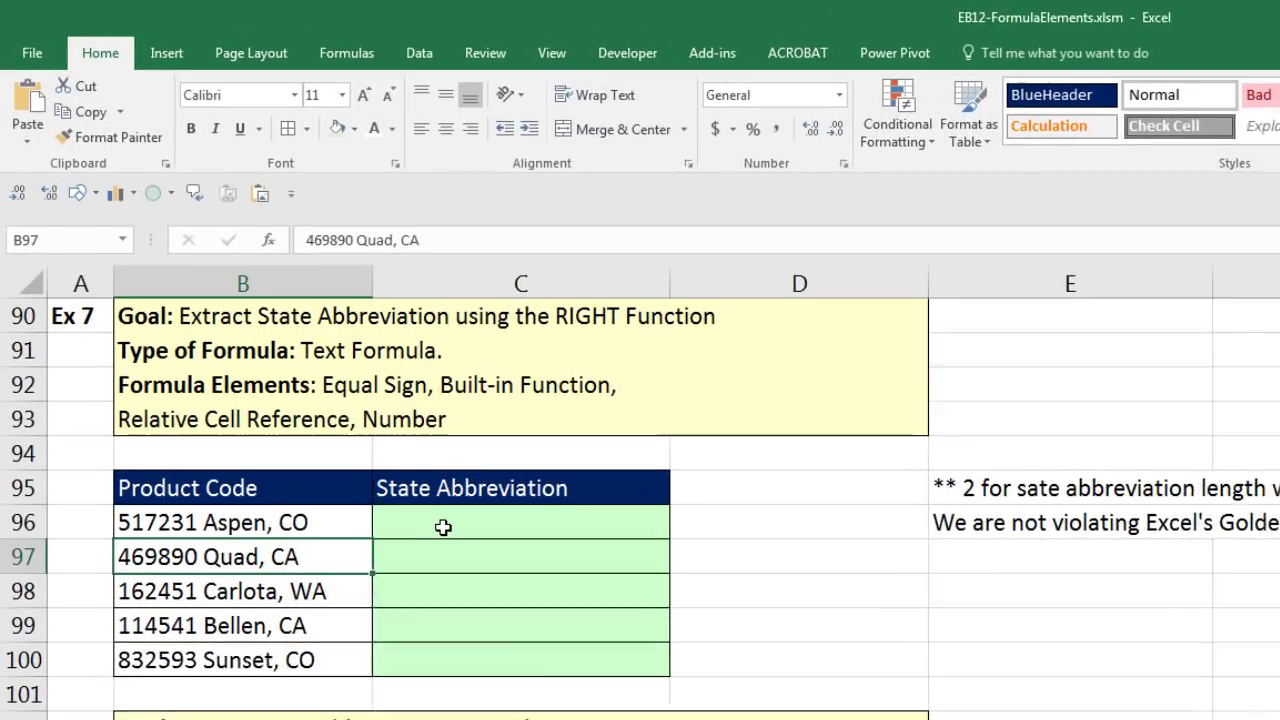
# Enter =RIGHT(B96,2) in C96 to extract the state abbreviation, keeping the cell selected.
pyautogui.click(443, 527)
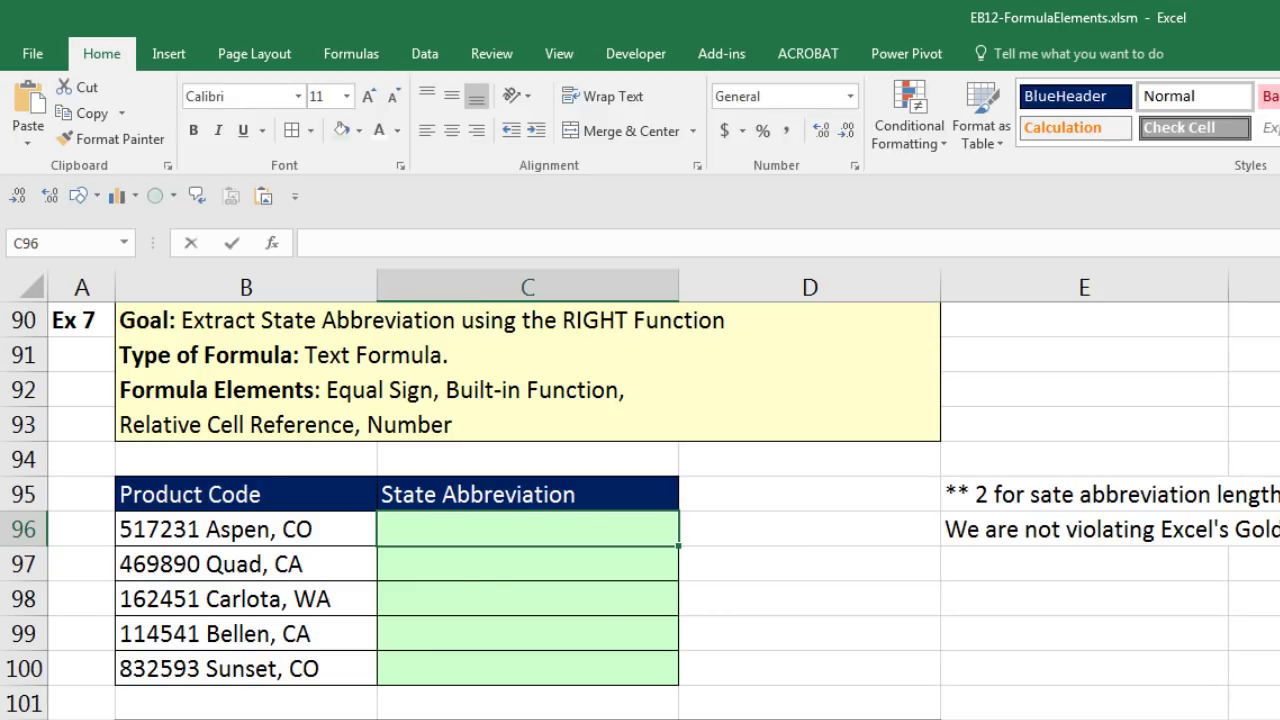
pyautogui.write('=righ')
pyautogui.press('Tab')
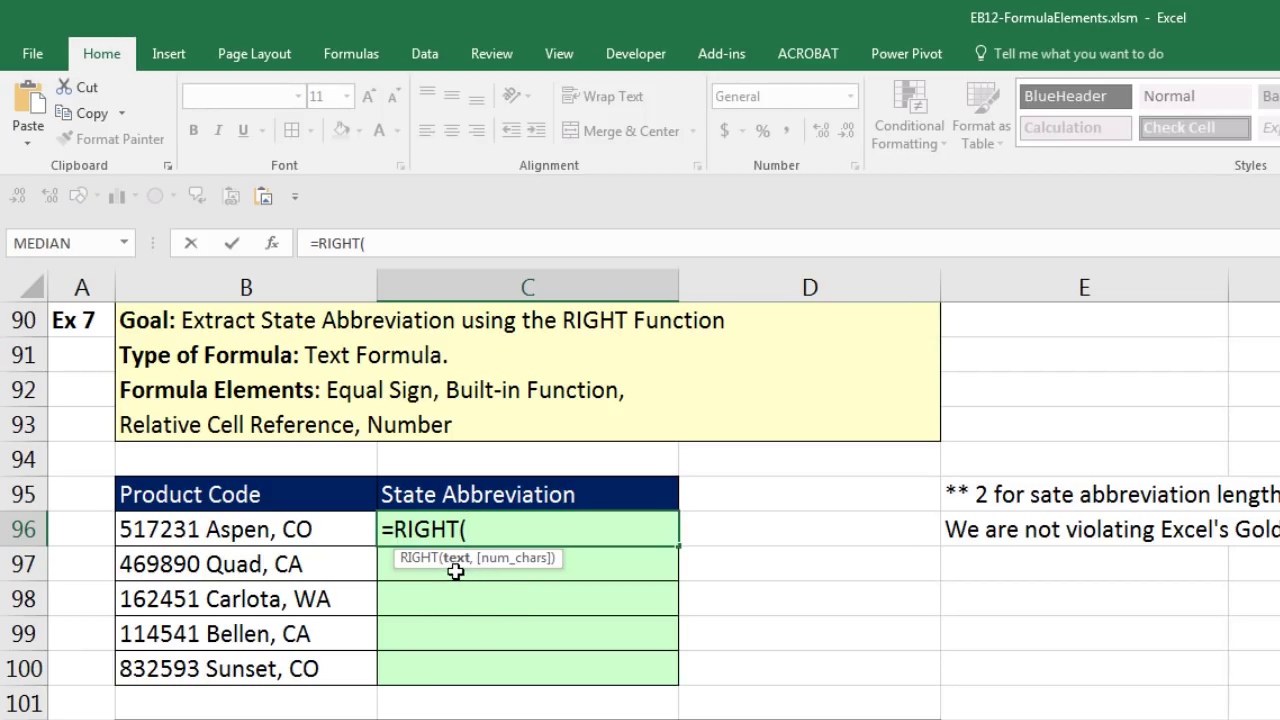
pyautogui.click(316, 526)
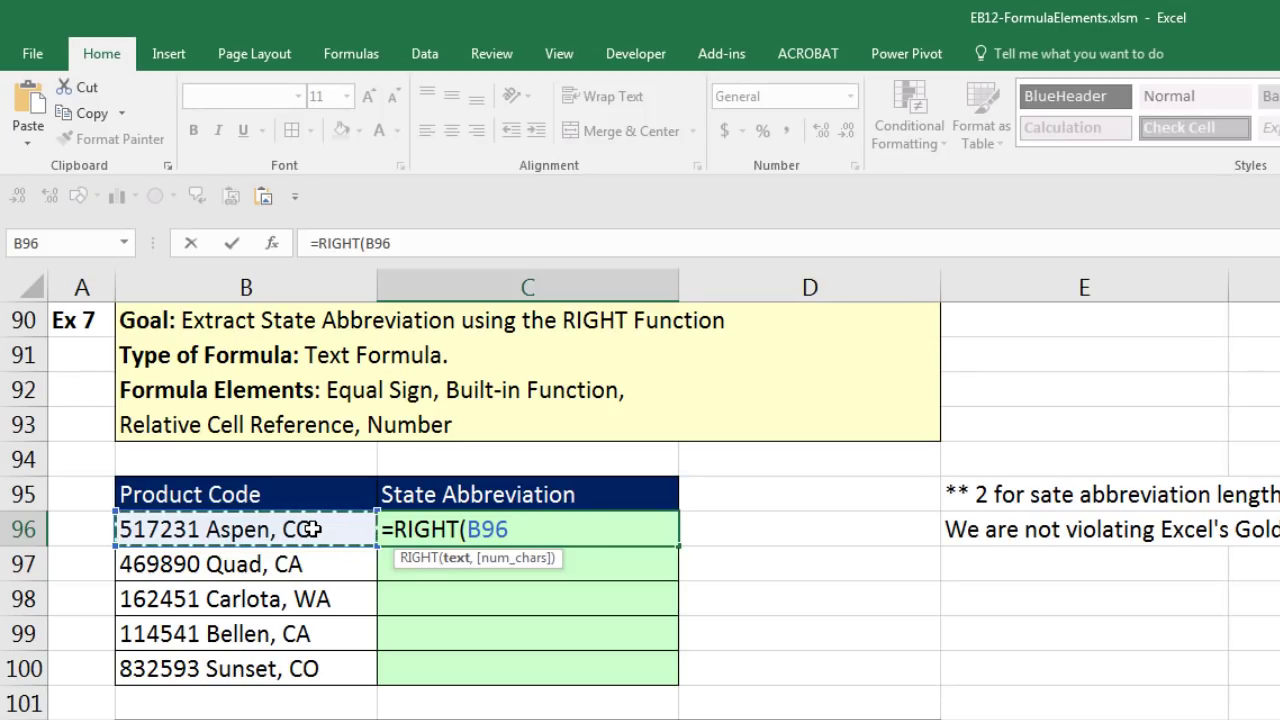
pyautogui.write(',')
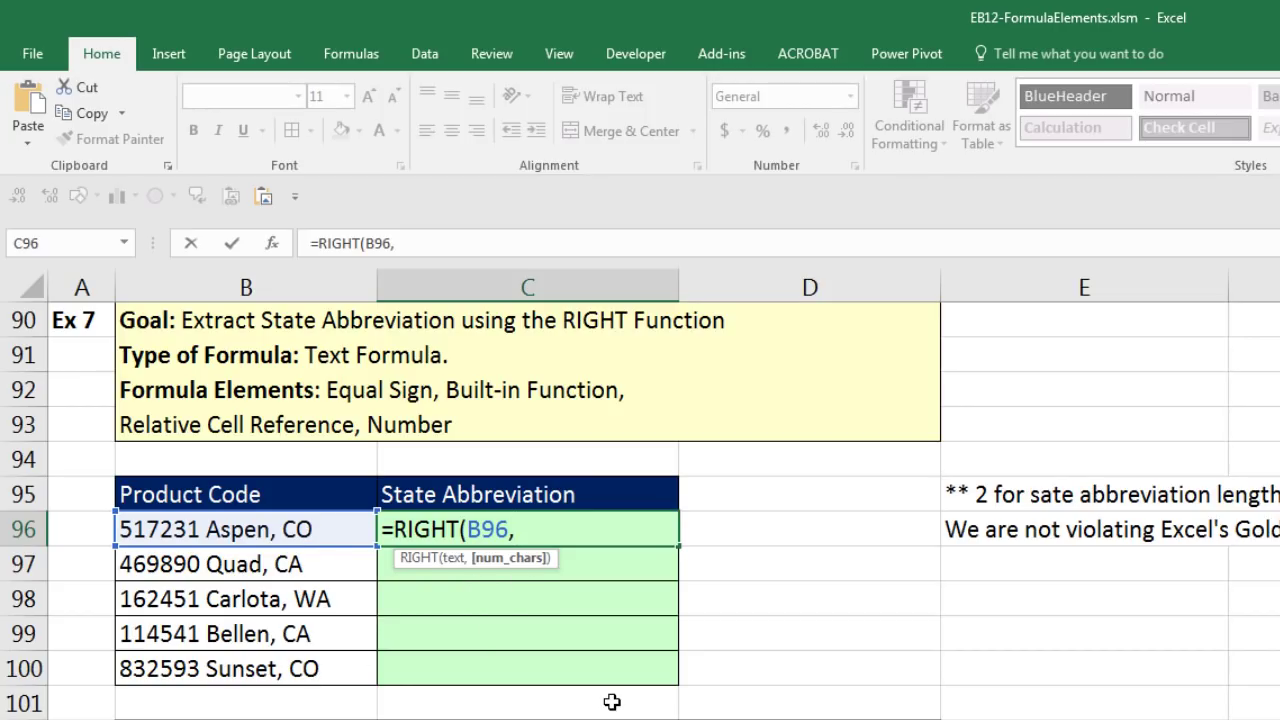
pyautogui.write('2')
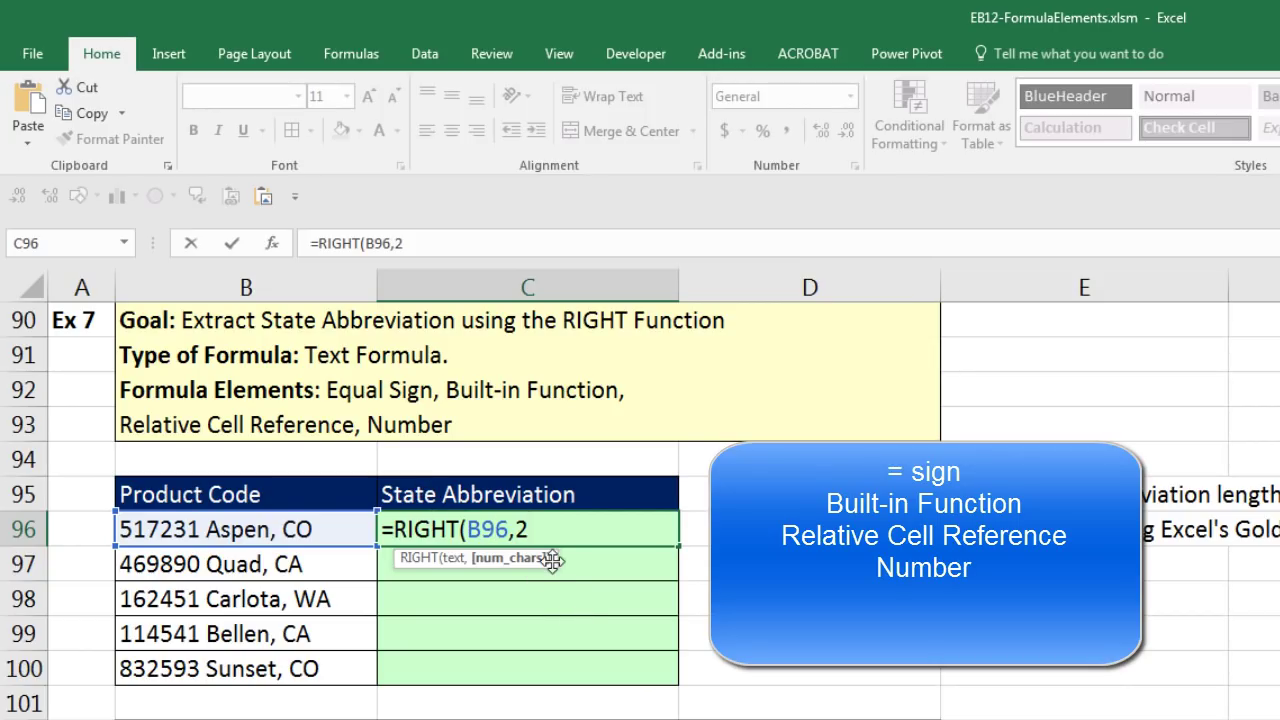
pyautogui.write(')')
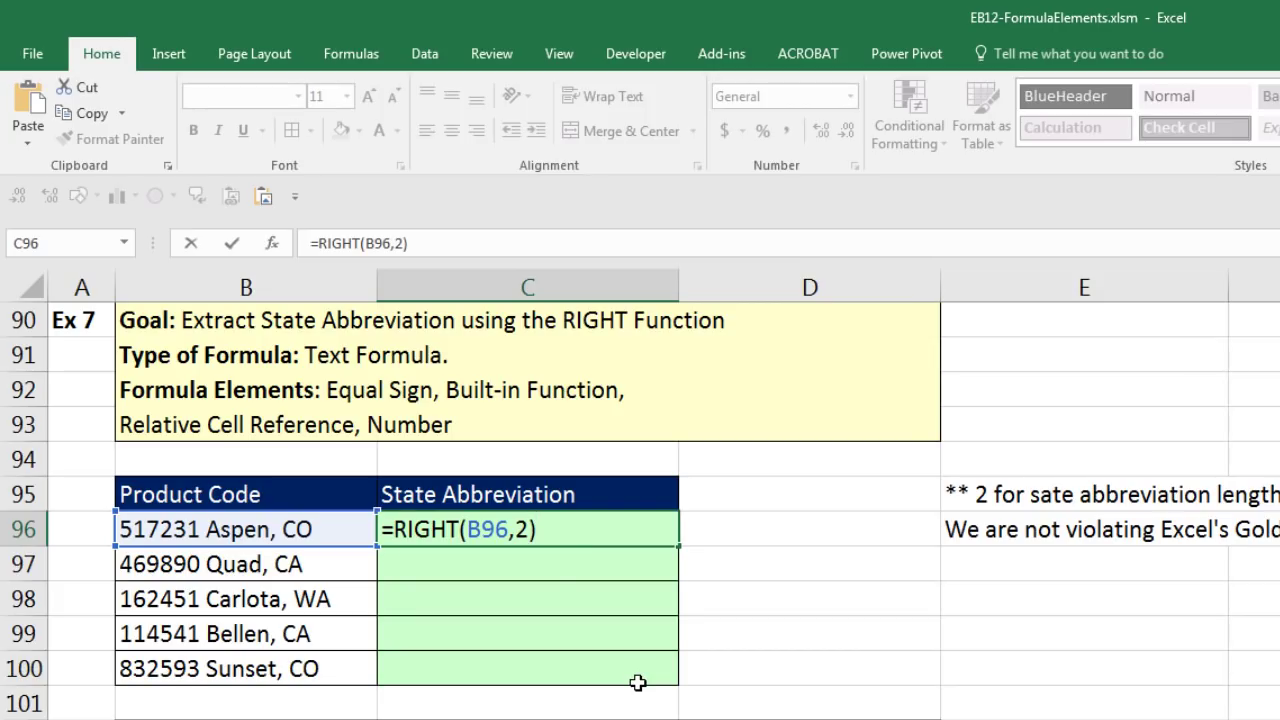
pyautogui.hotkey('ctrl', 'Return')
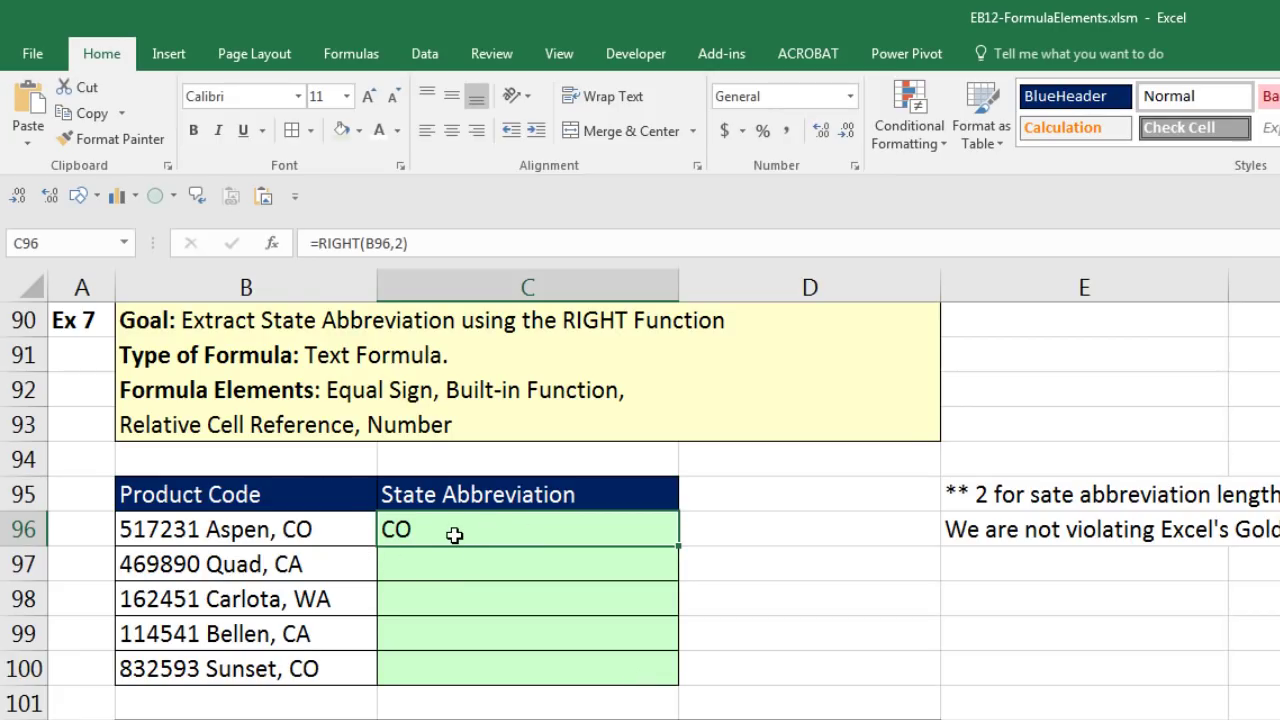
# Copy the C96 RIGHT formula down through C100 and verify the cell reference in the last formula.
pyautogui.doubleClick(678, 546)
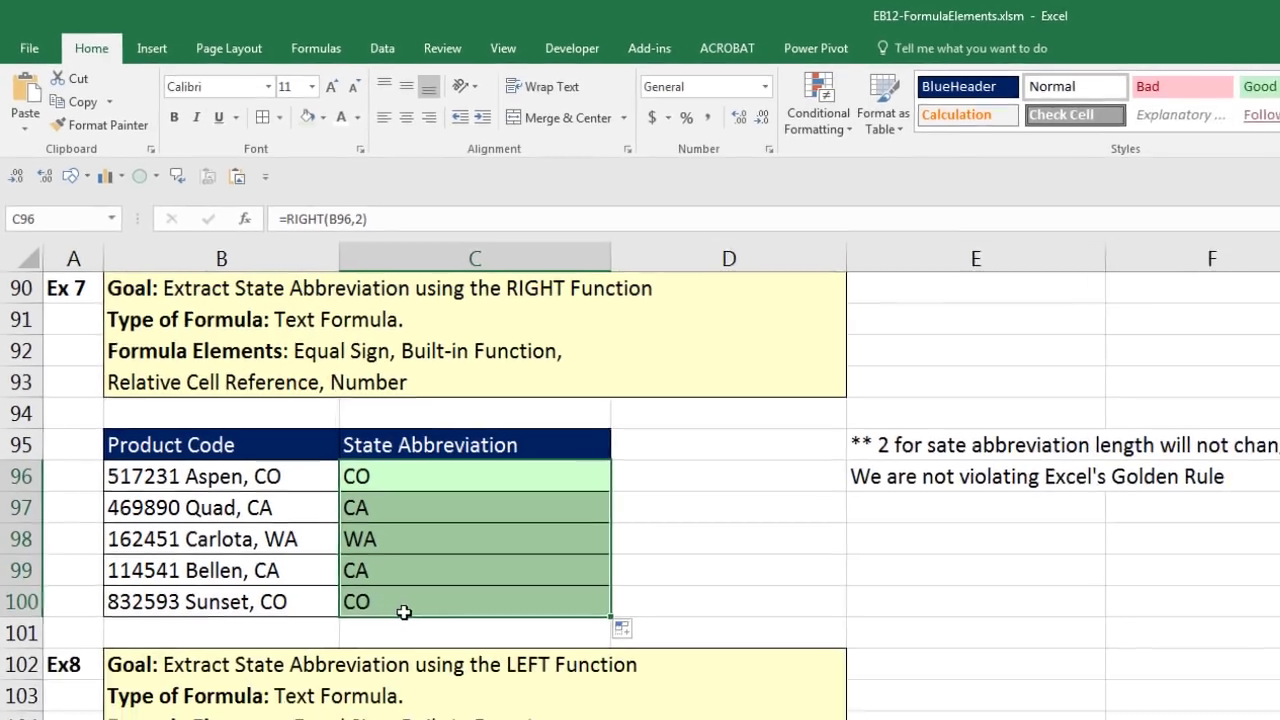
pyautogui.click(448, 680)
pyautogui.press('F2')
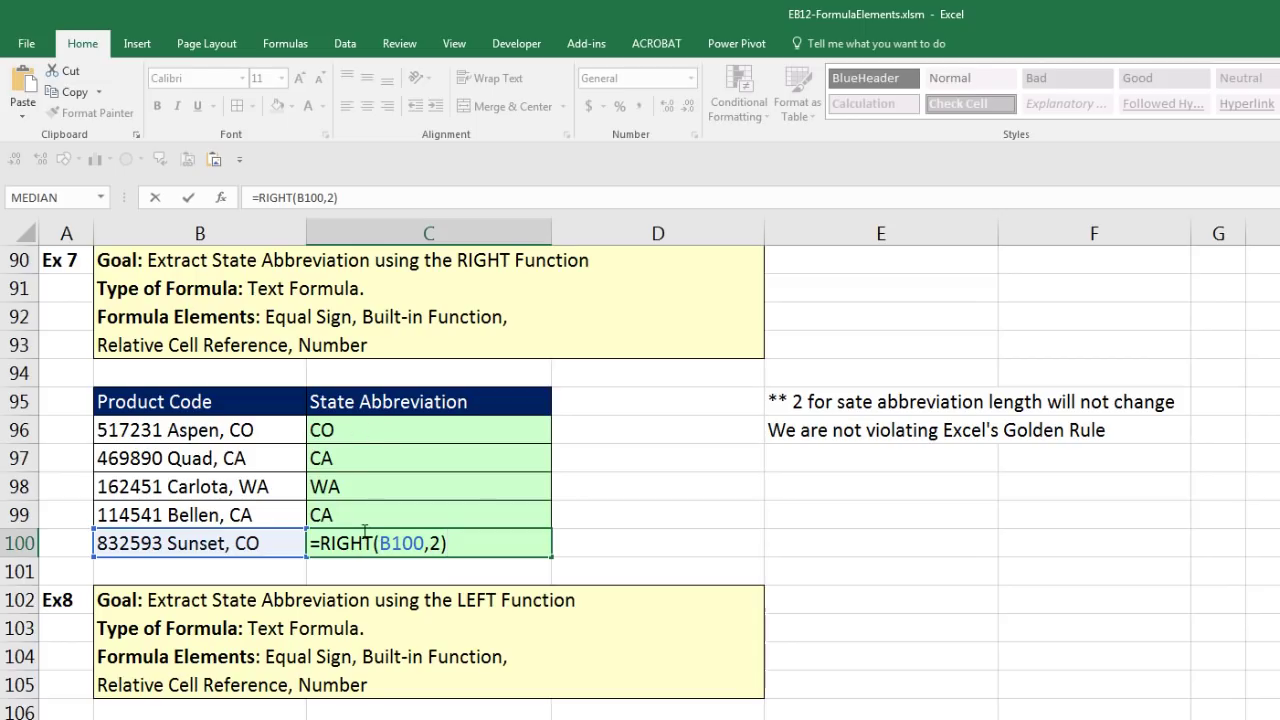
pyautogui.press('Return')
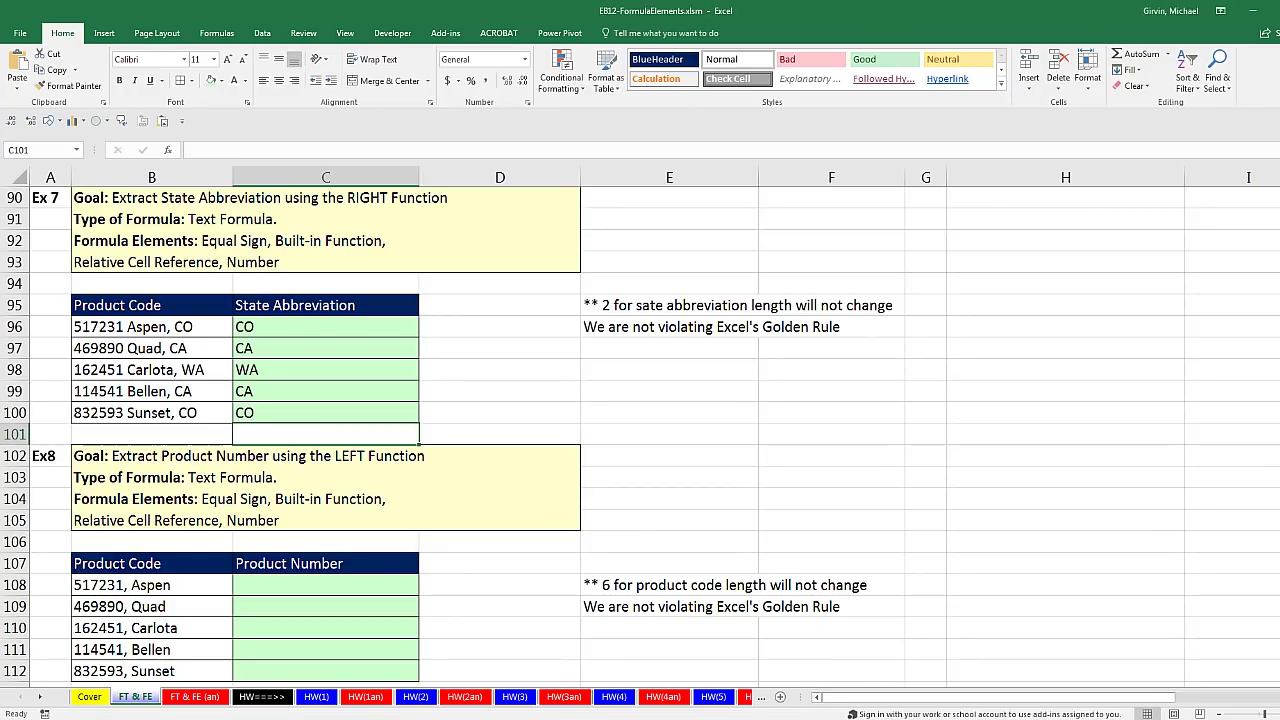
# Review the Ex 8 product codes and enter =LEFT(B108,6) in C108 to extract the product number, keeping the cell selected.
pyautogui.scroll(-4, 640, 430)
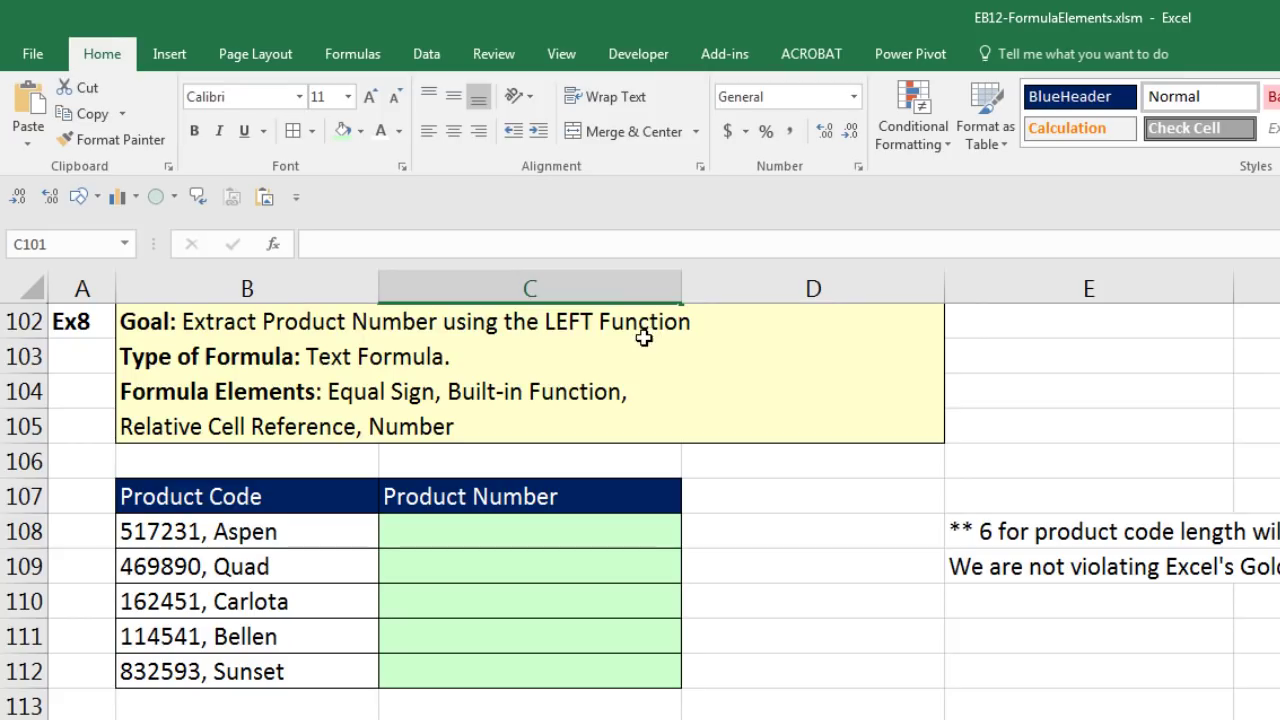
pyautogui.click(272, 537)
pyautogui.click(277, 566)
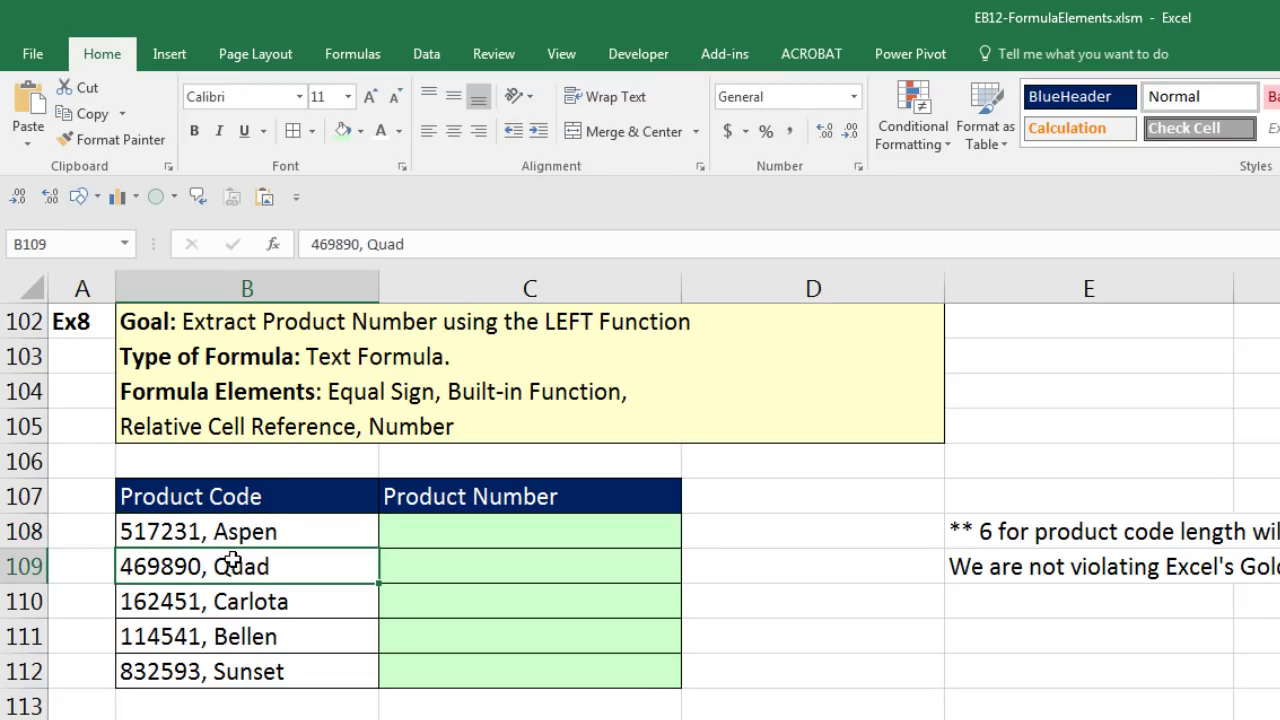
pyautogui.click(440, 526)
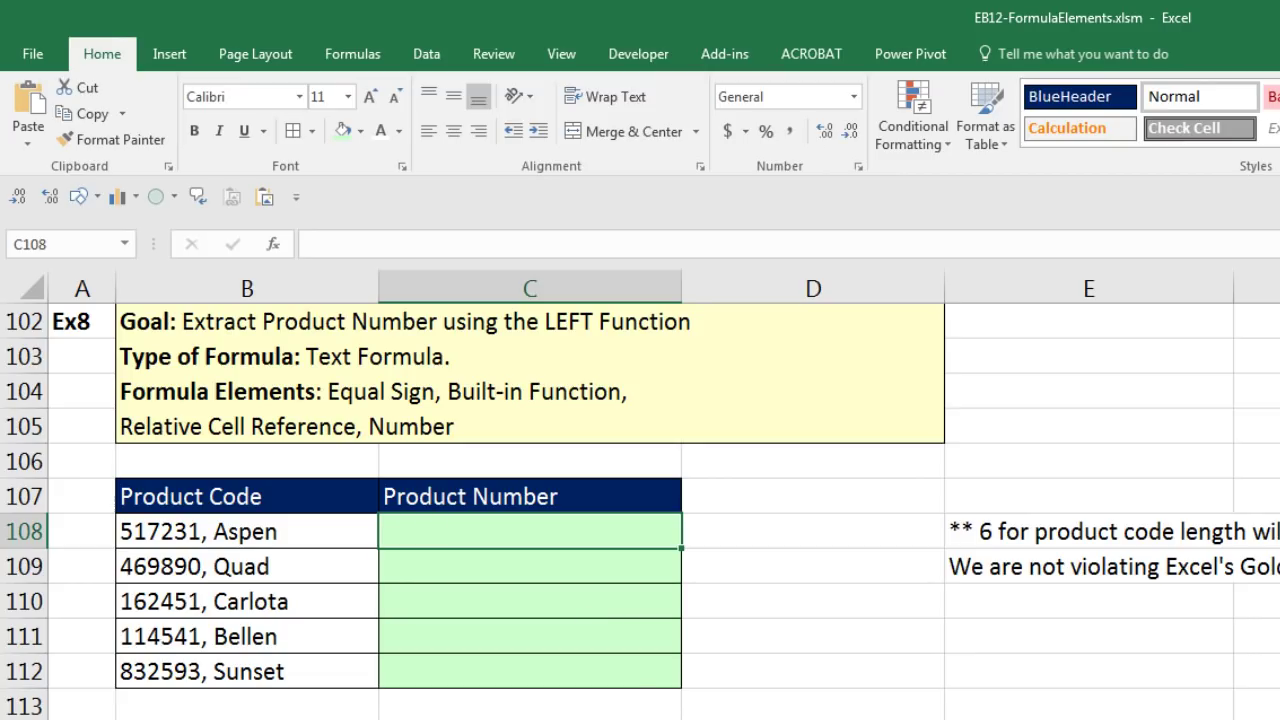
pyautogui.write('=')
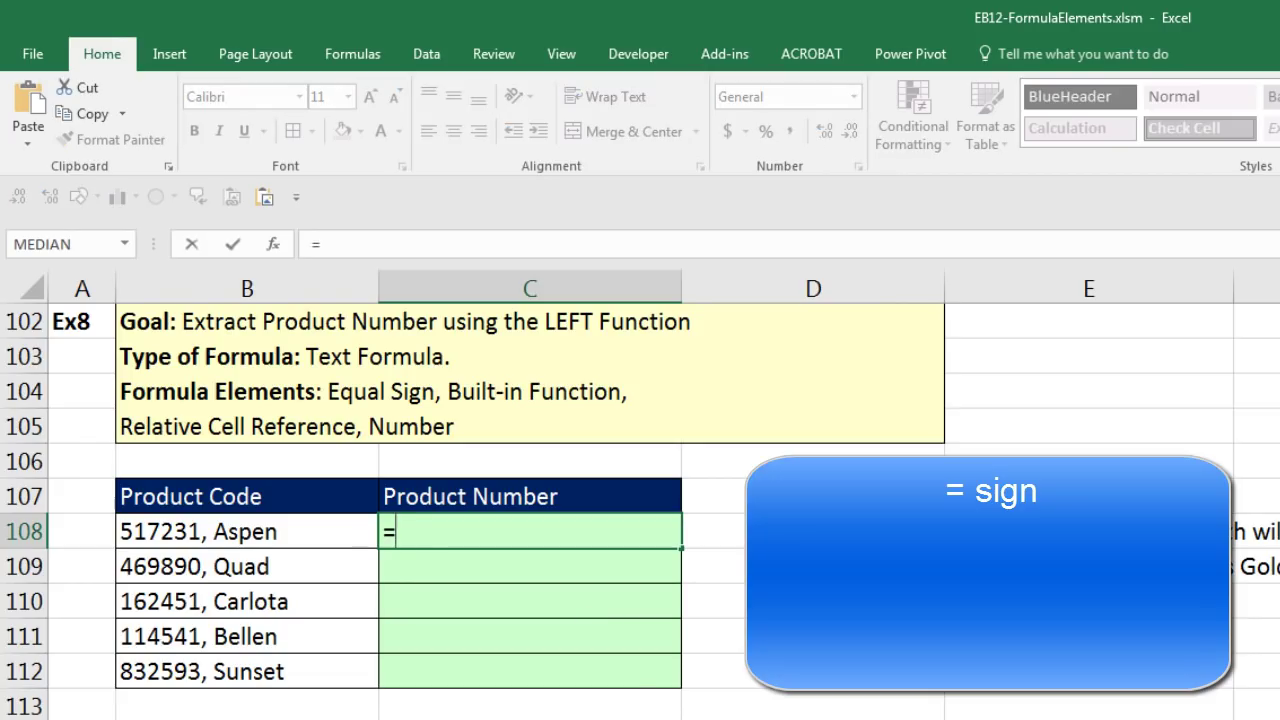
pyautogui.write('left')
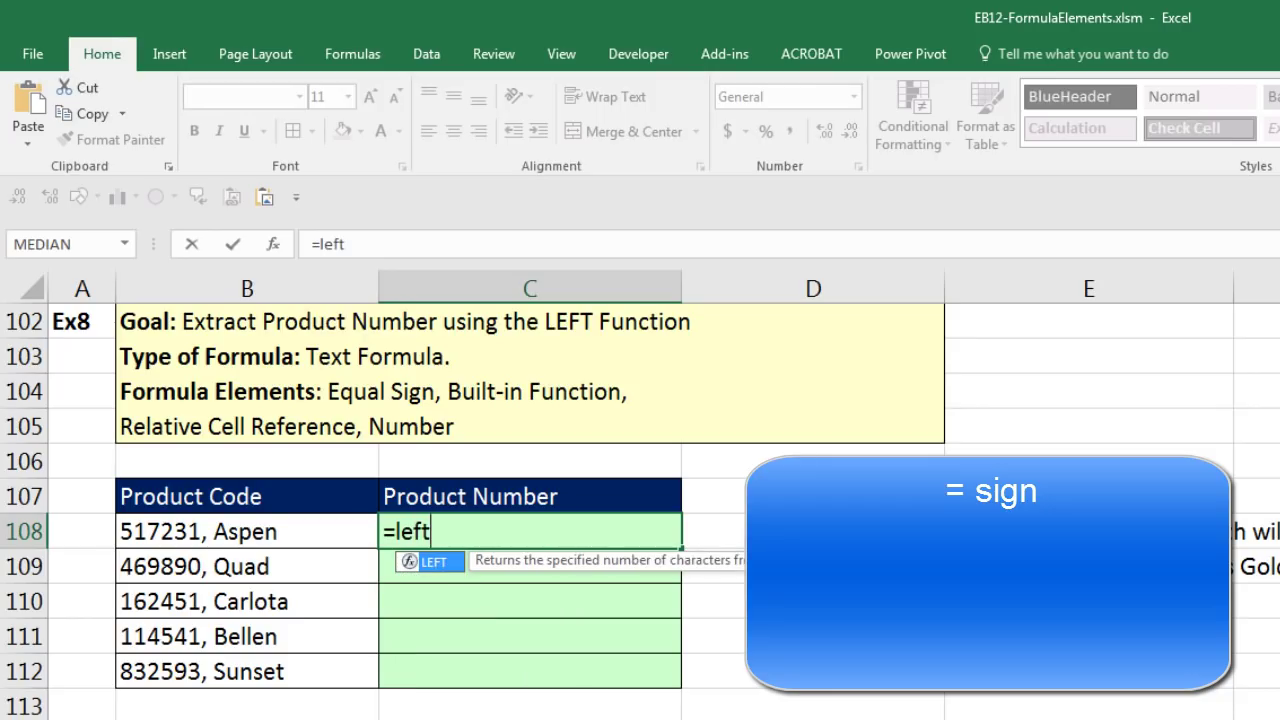
pyautogui.press('Tab')
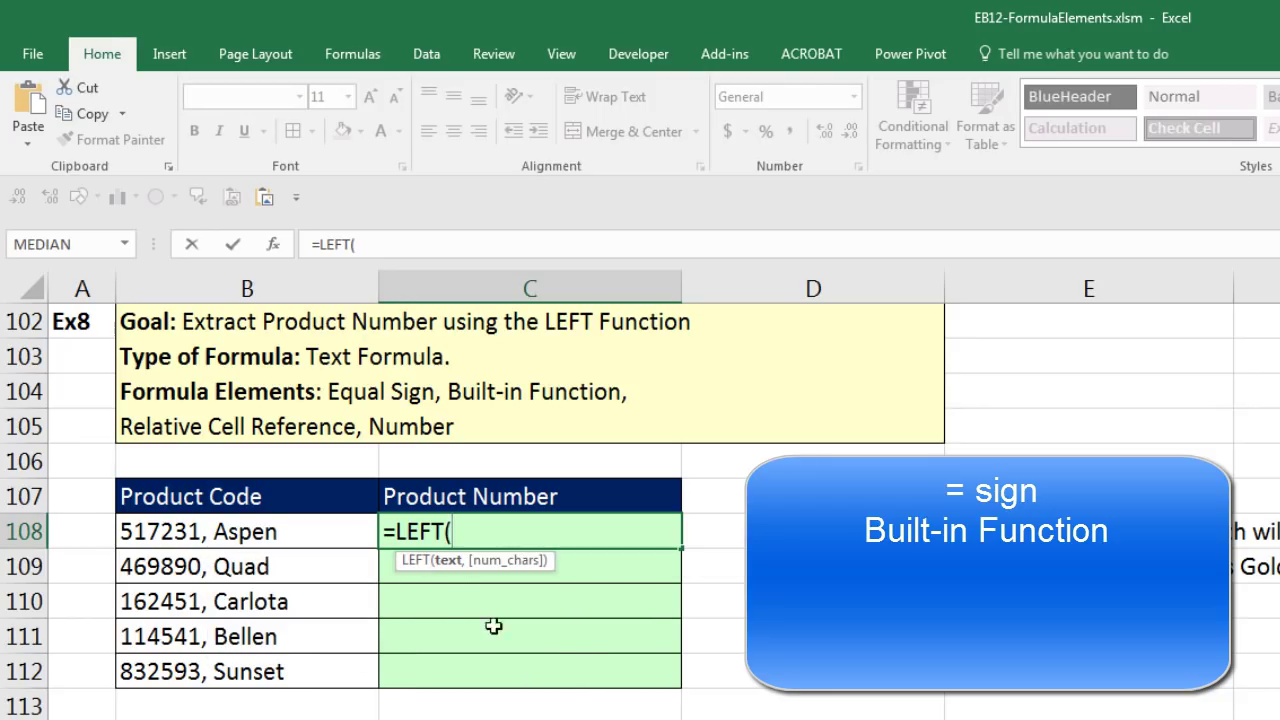
pyautogui.press('Left')
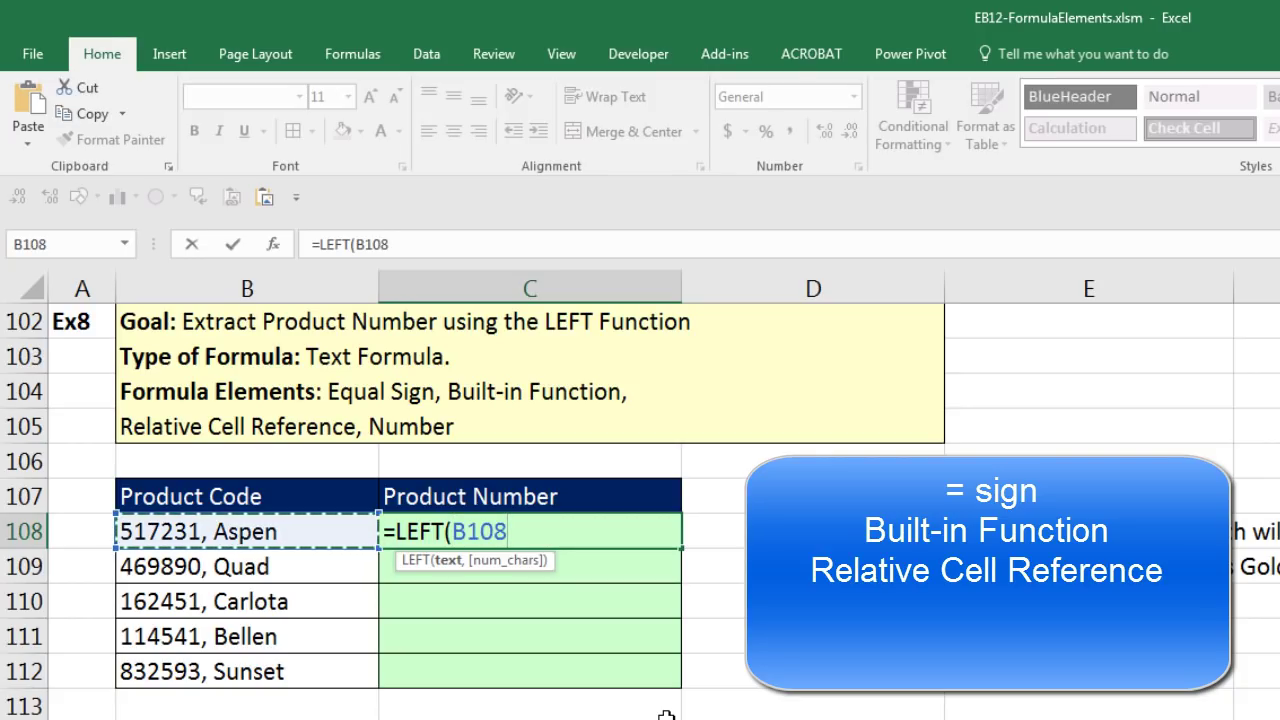
pyautogui.write(',')
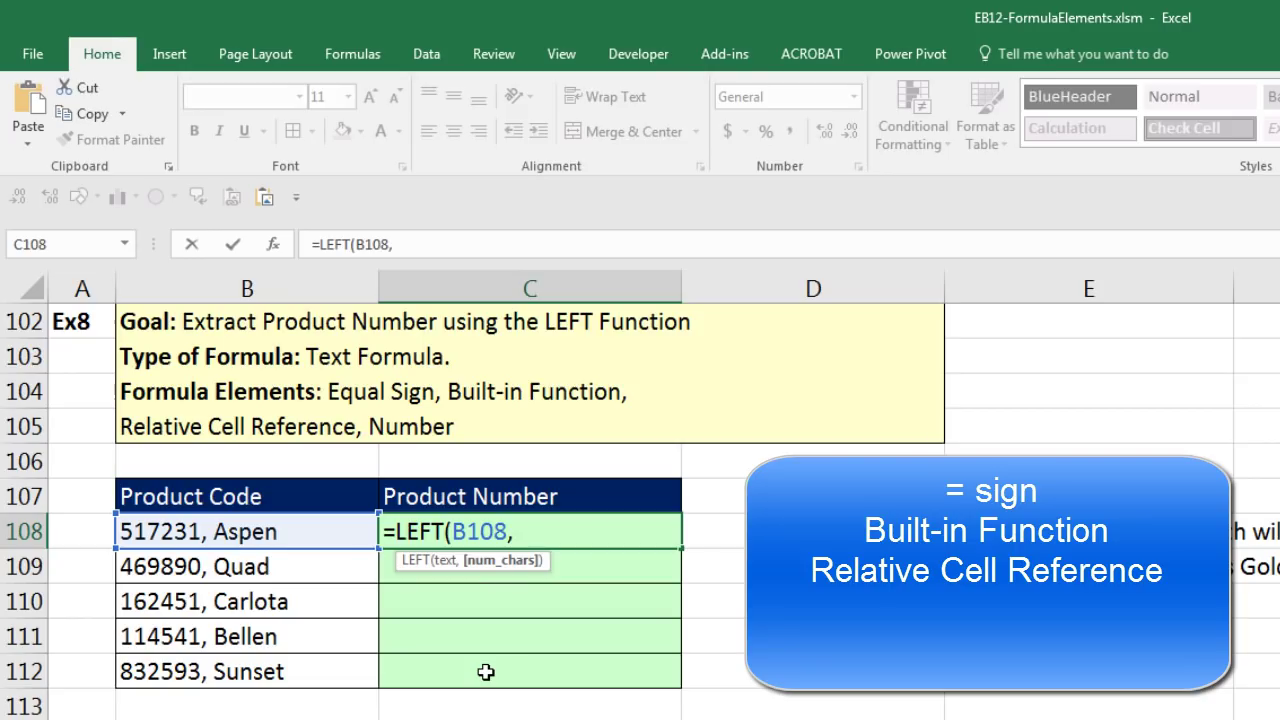
pyautogui.write('6)')
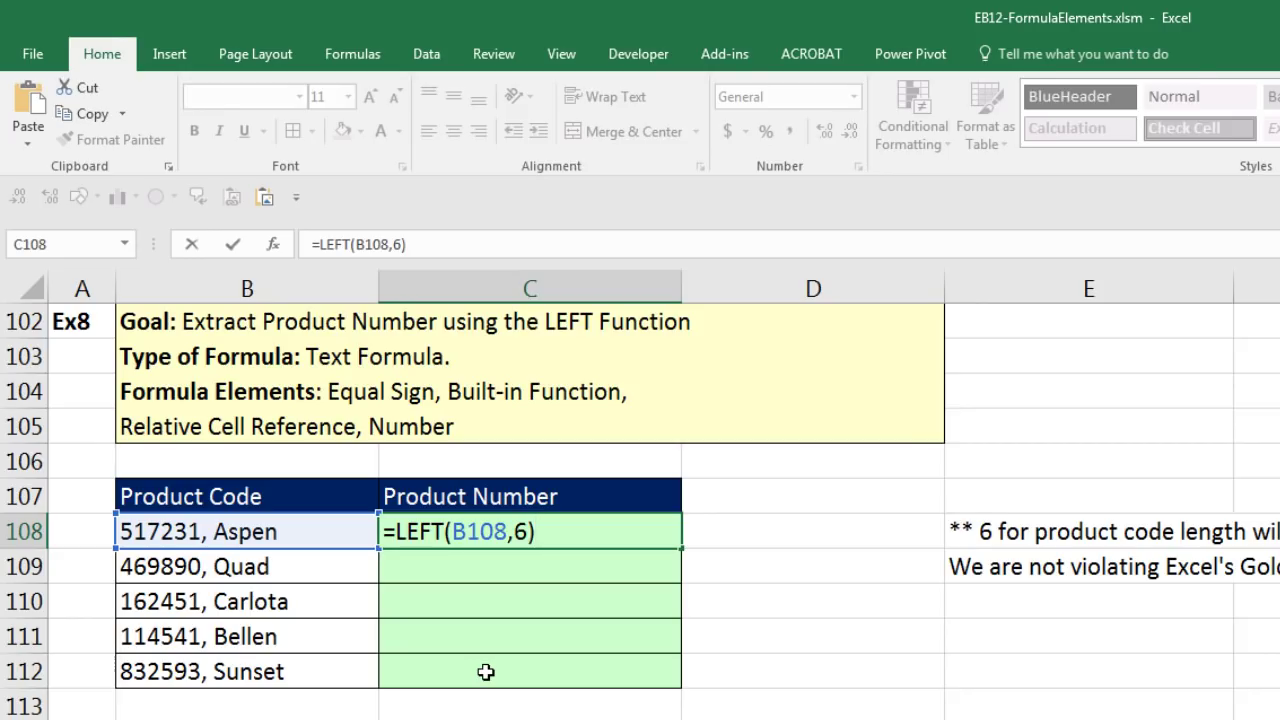
pyautogui.hotkey('ctrl', 'Return')
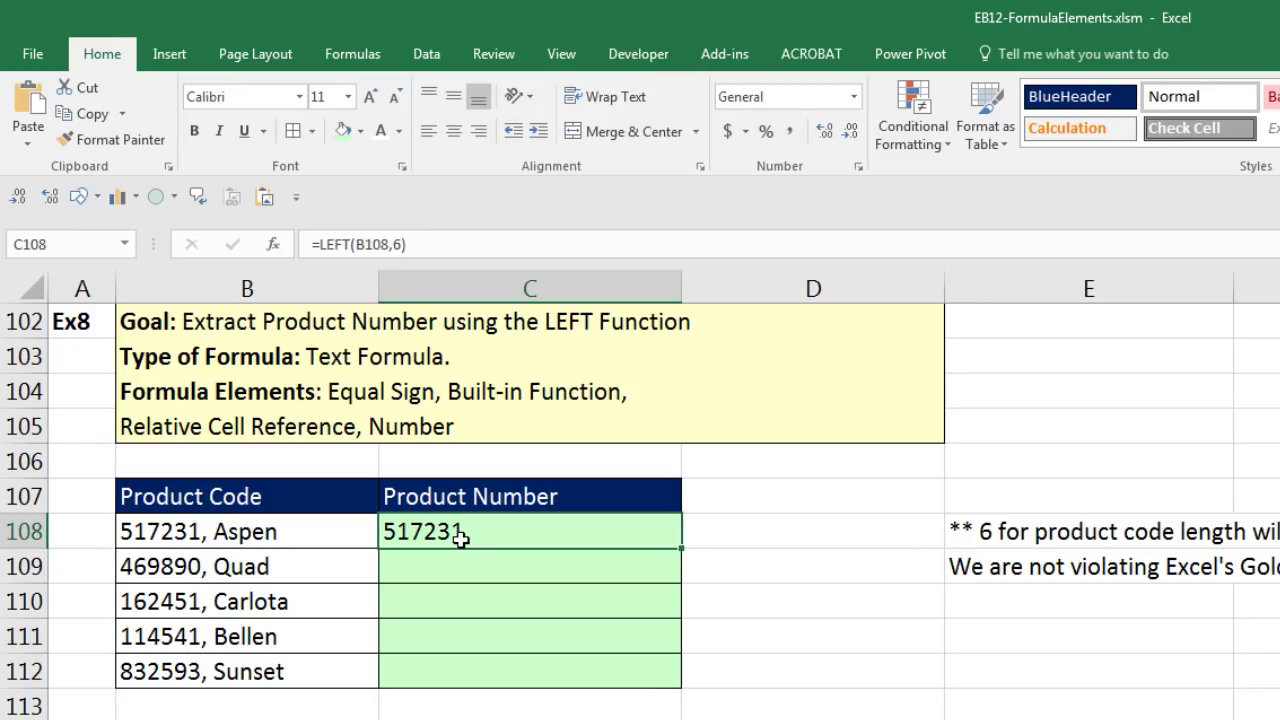
# Copy the C108 LEFT formula down through C112 and verify the cell reference in the last formula.
pyautogui.doubleClick(681, 548)
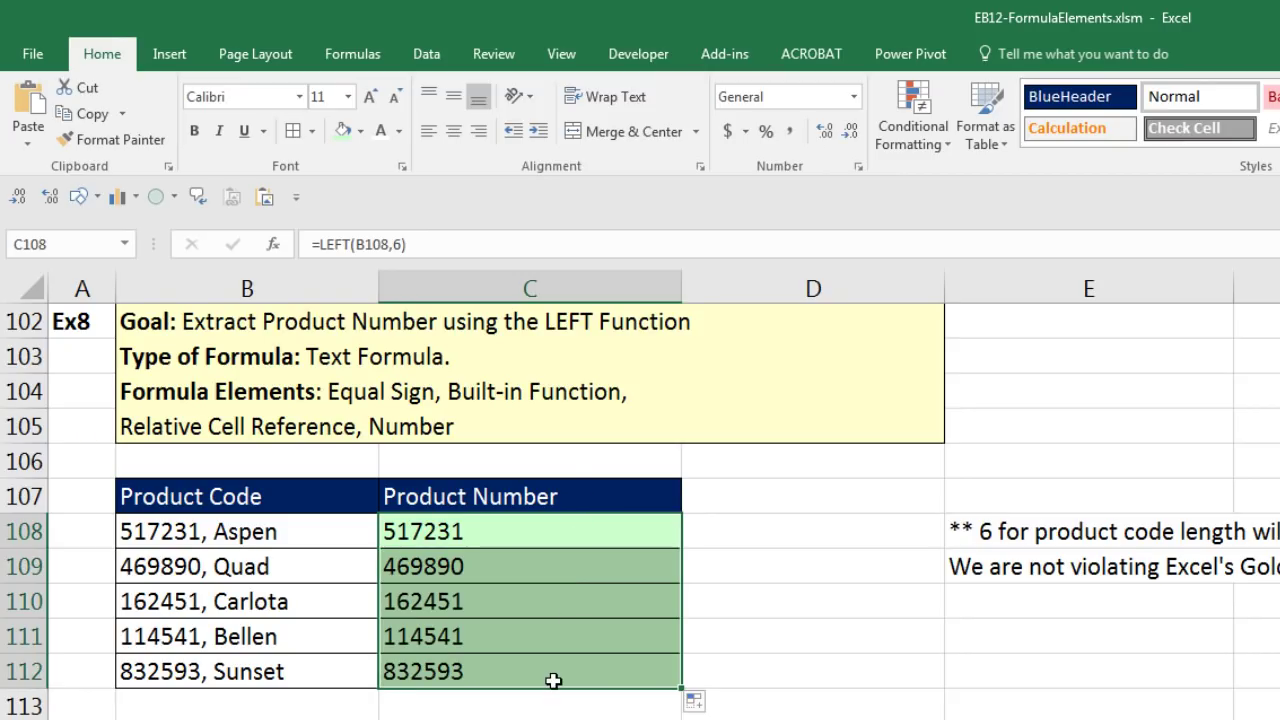
pyautogui.click(420, 669)
pyautogui.press('F2')
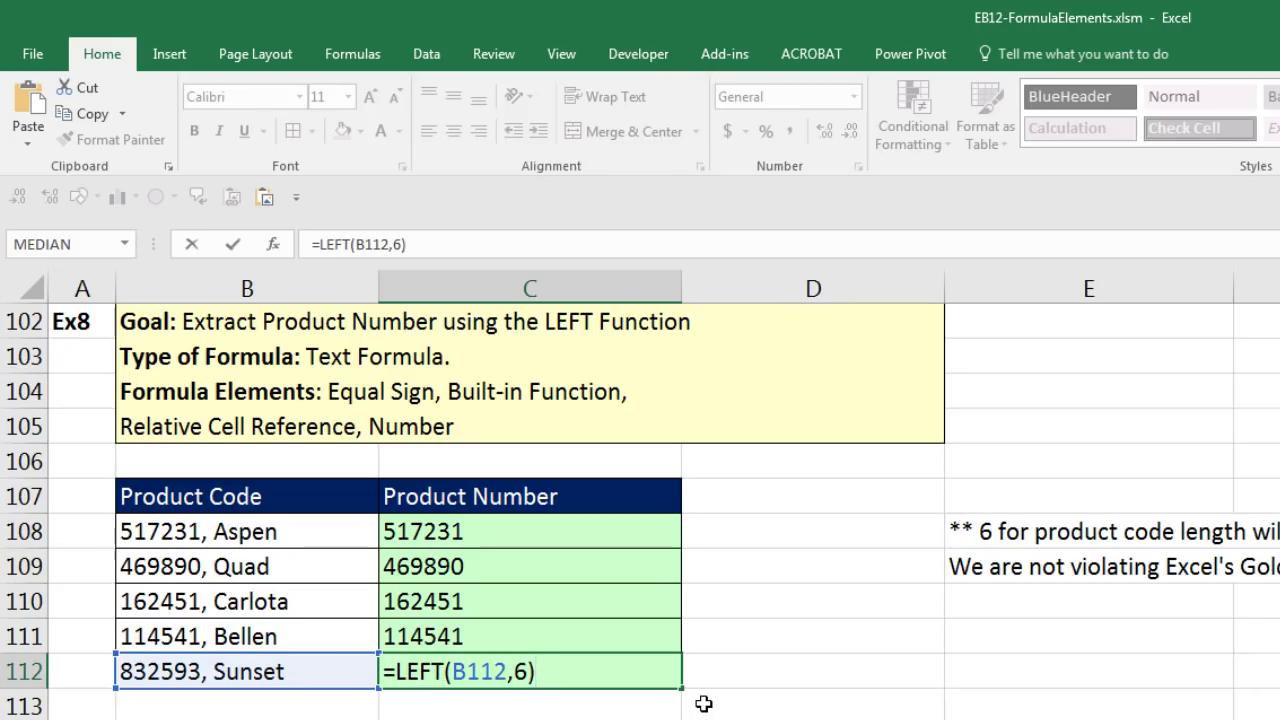
pyautogui.hotkey('ctrl', 'Return')
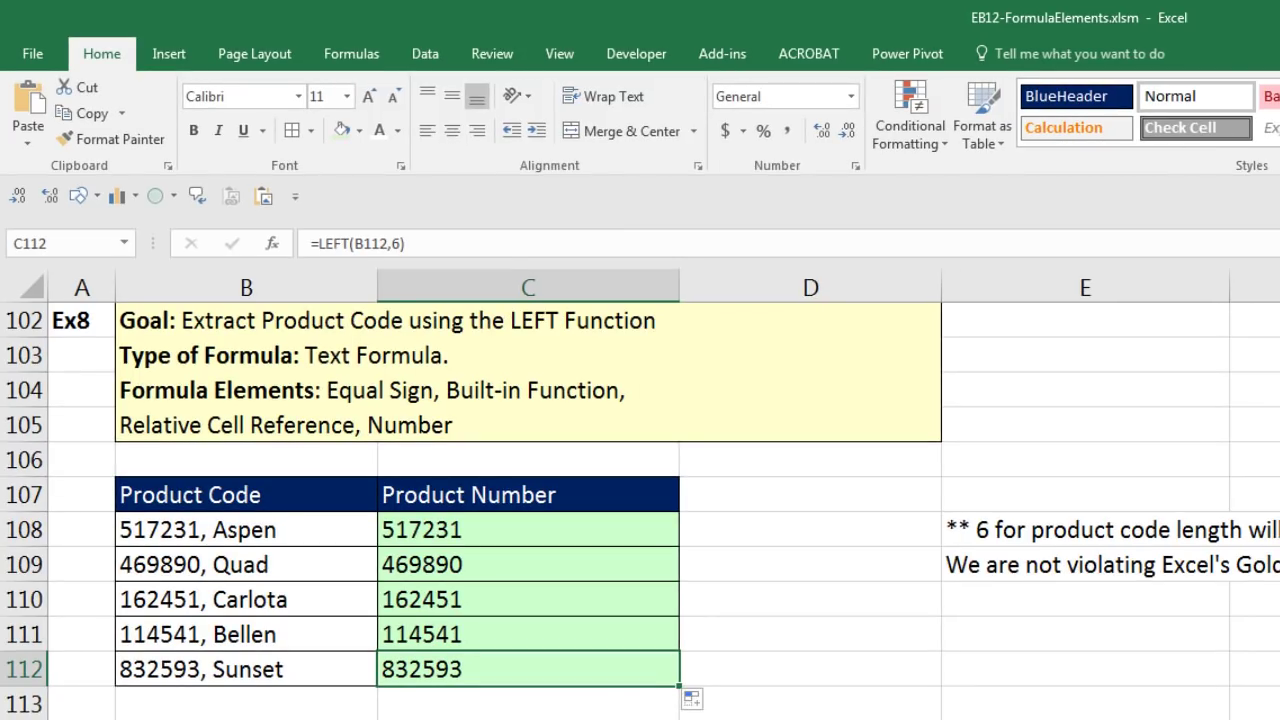
# Enter the logical formula =B127=C127 in E127 under In Balance? to compare total debits with total credits in Ex 9.
pyautogui.scroll(-3, 640, 500)
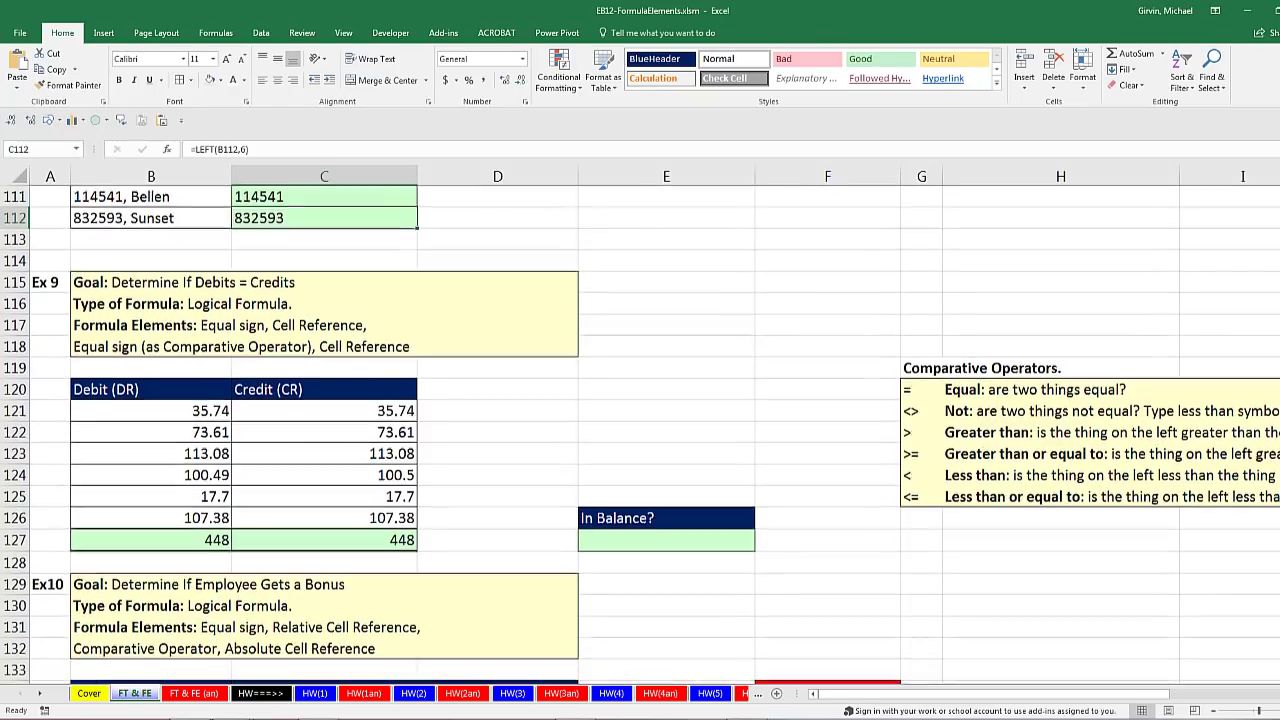
pyautogui.scroll(-2, 850, 487)
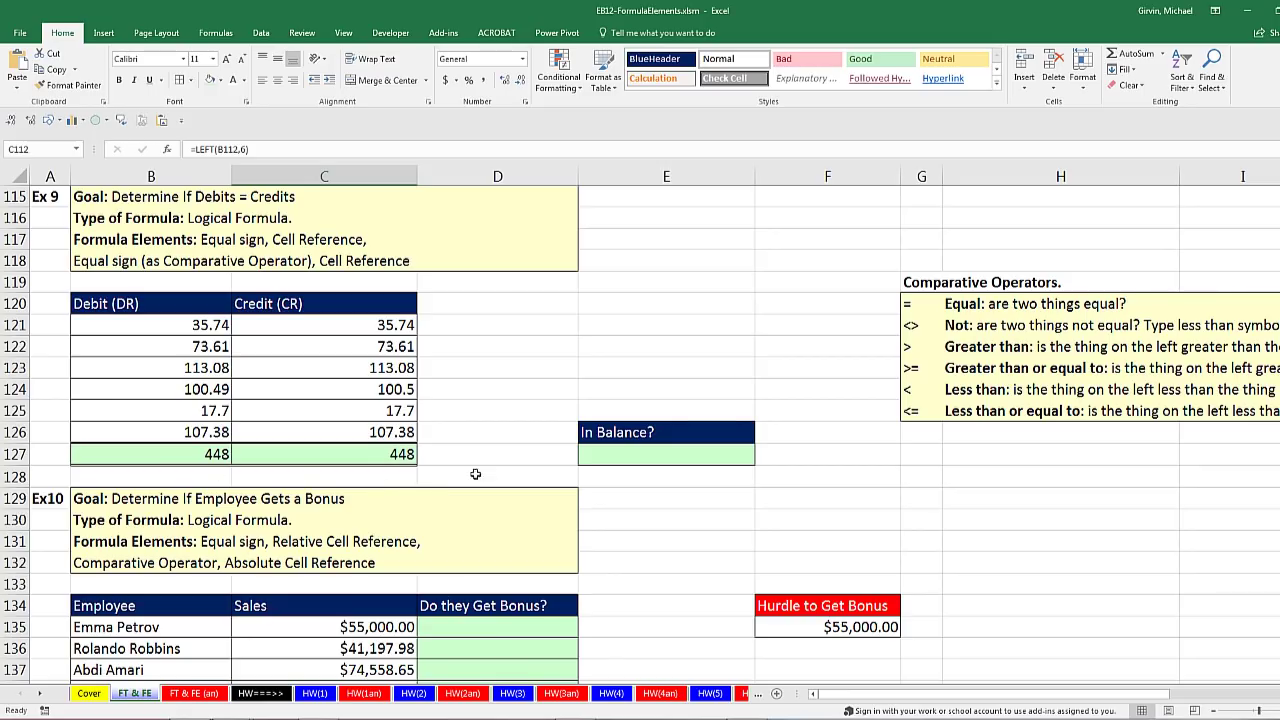
pyautogui.click(594, 458)
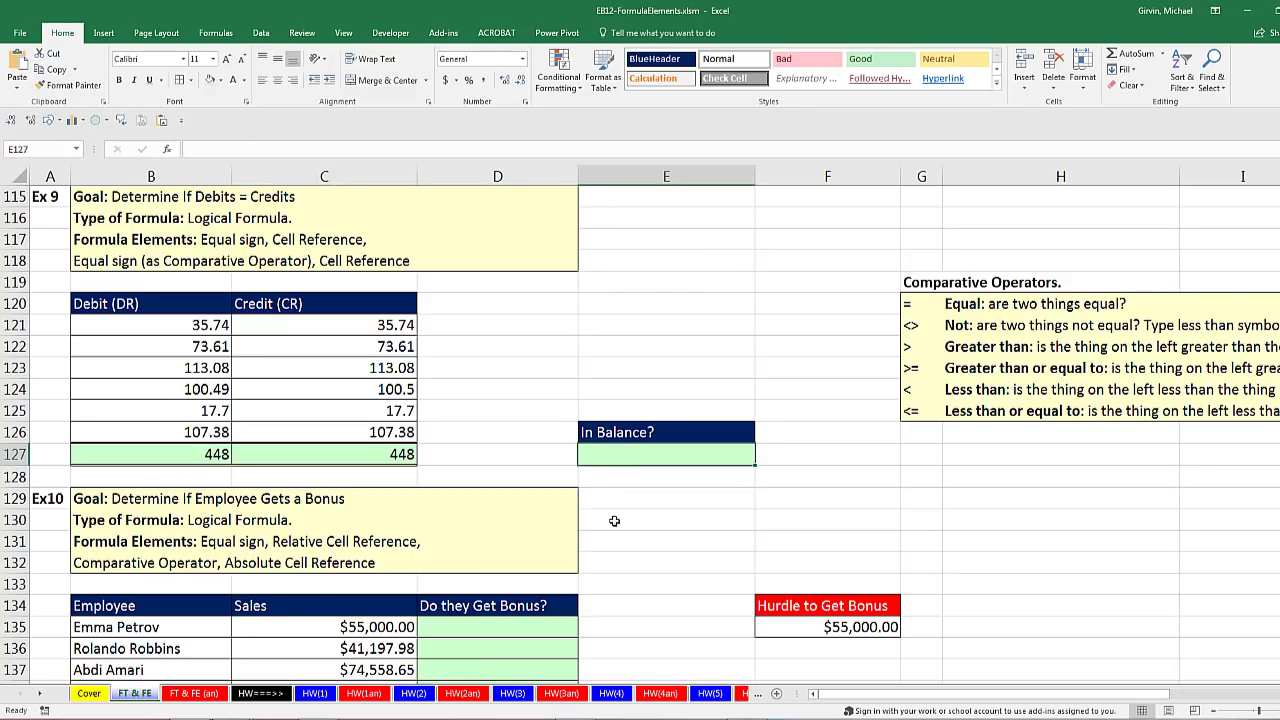
pyautogui.write('=')
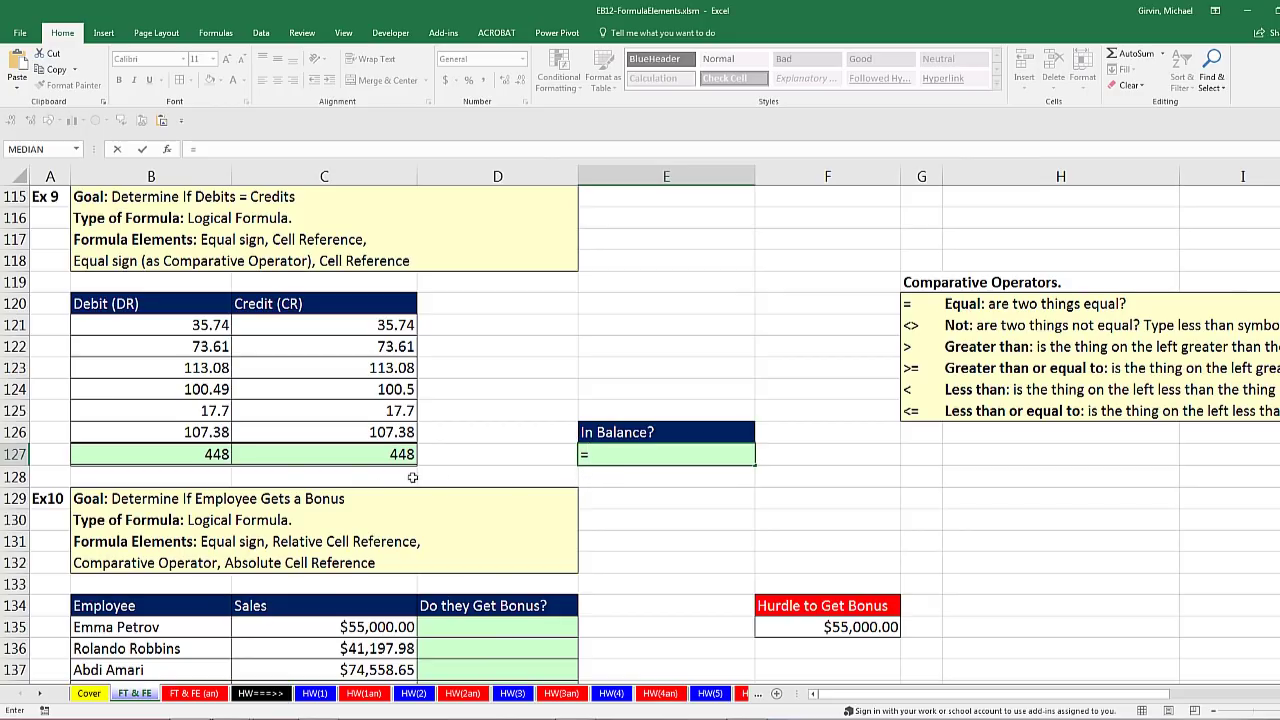
pyautogui.click(214, 454)
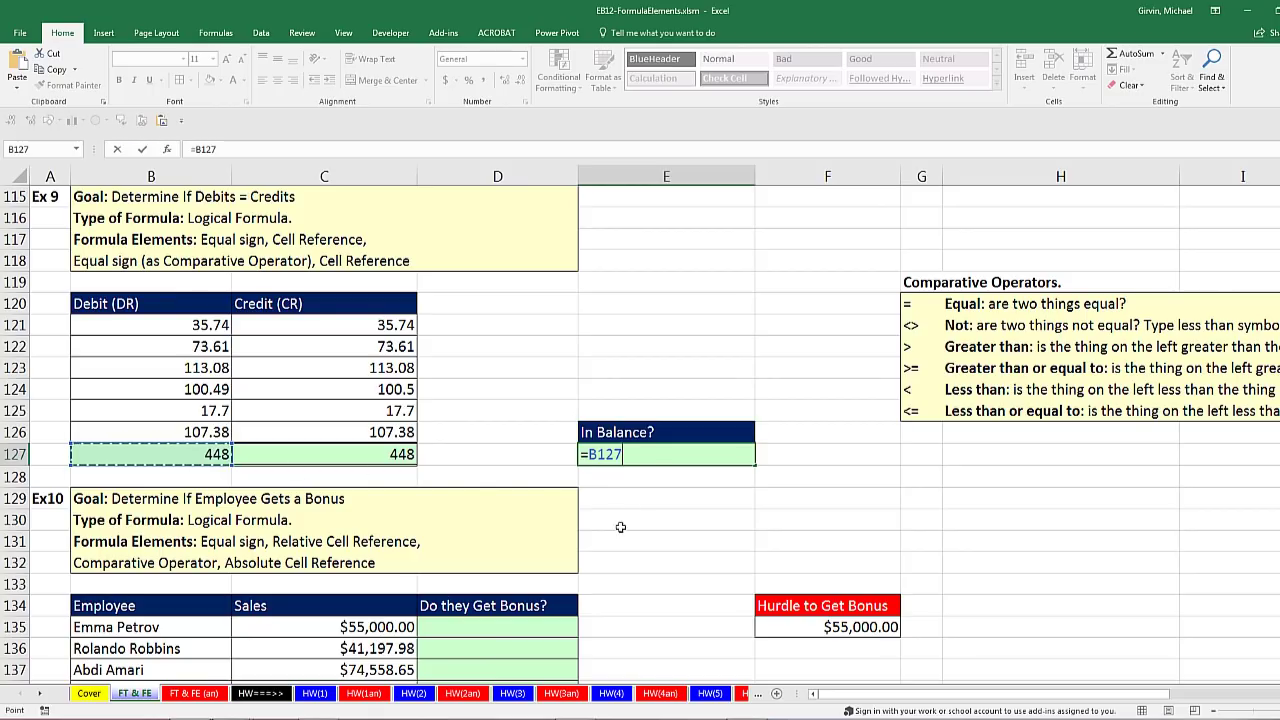
pyautogui.write('=')
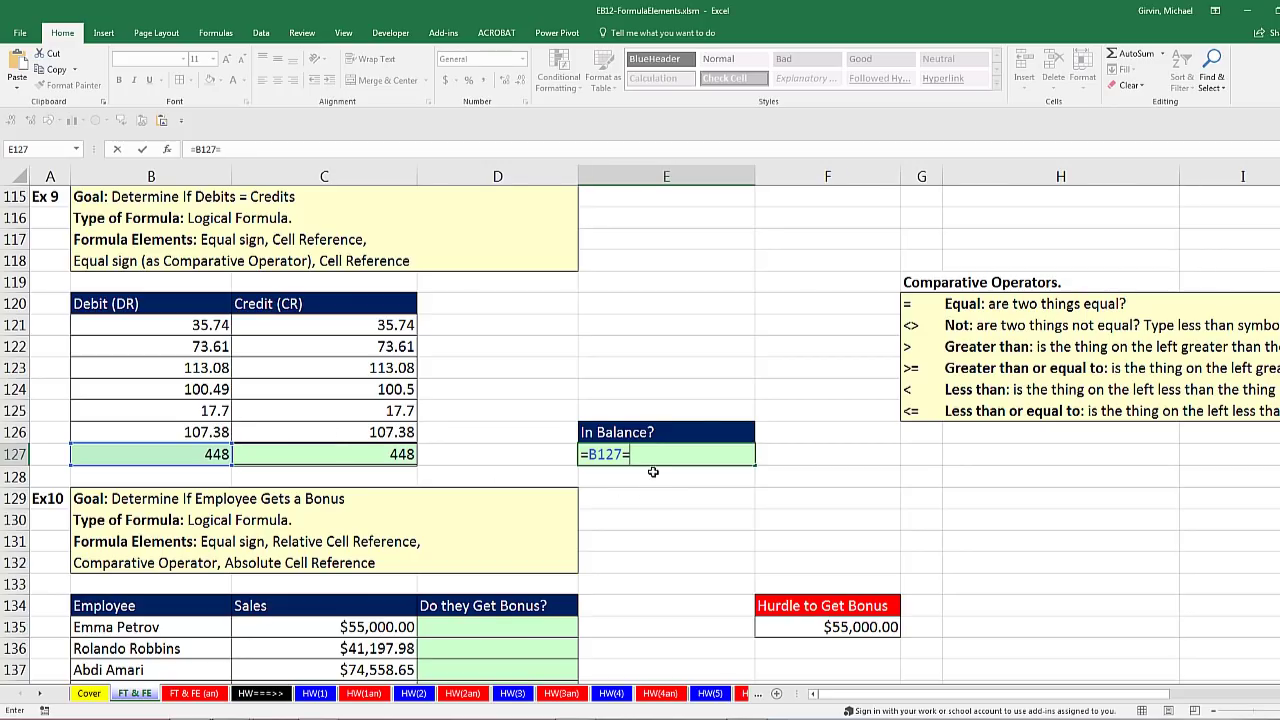
pyautogui.click(373, 454)
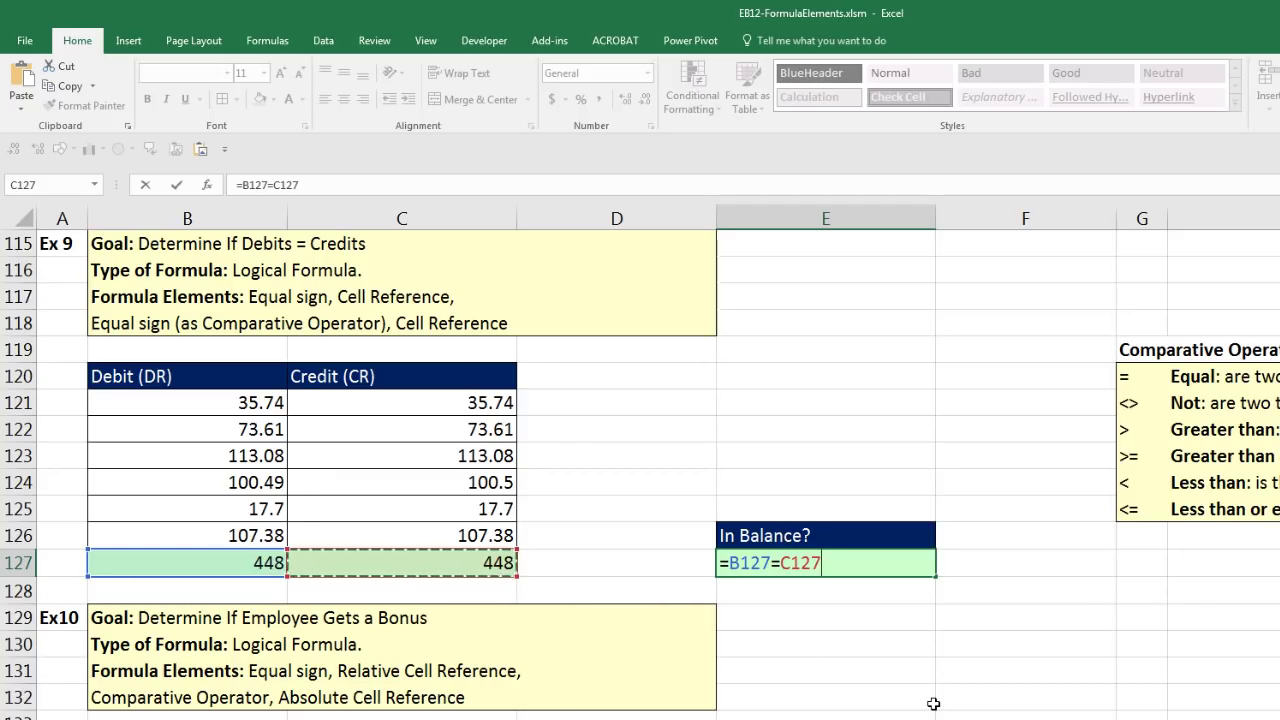
pyautogui.press('Return')
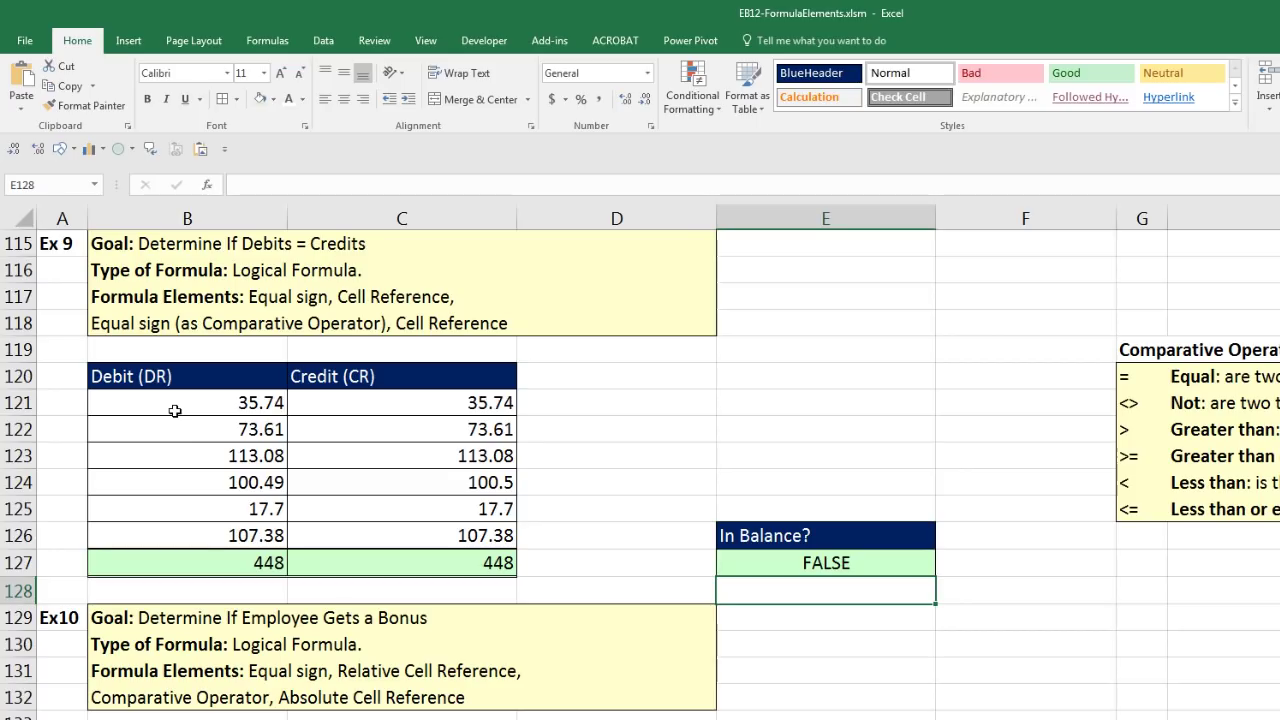
# Apply the General number format to the debit and credit amounts and totals in B121:C127.
pyautogui.moveTo(175, 411); pyautogui.dragTo(368, 568)
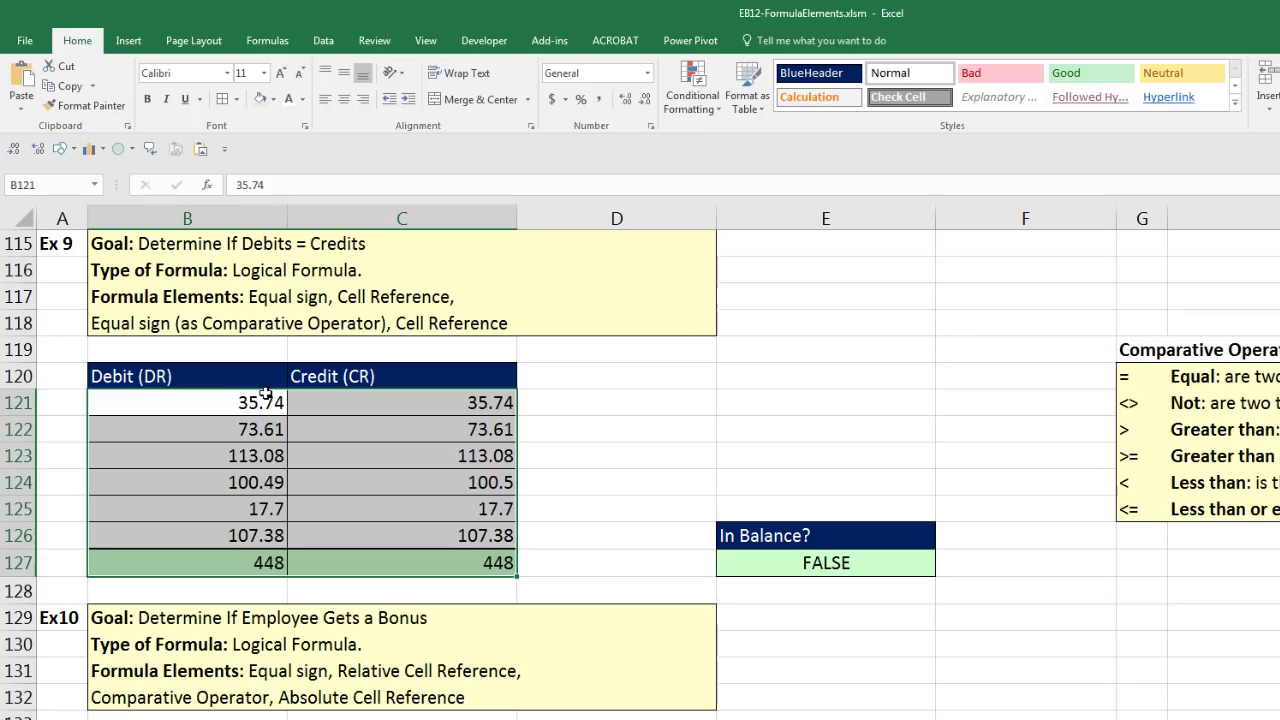
pyautogui.click(648, 74)
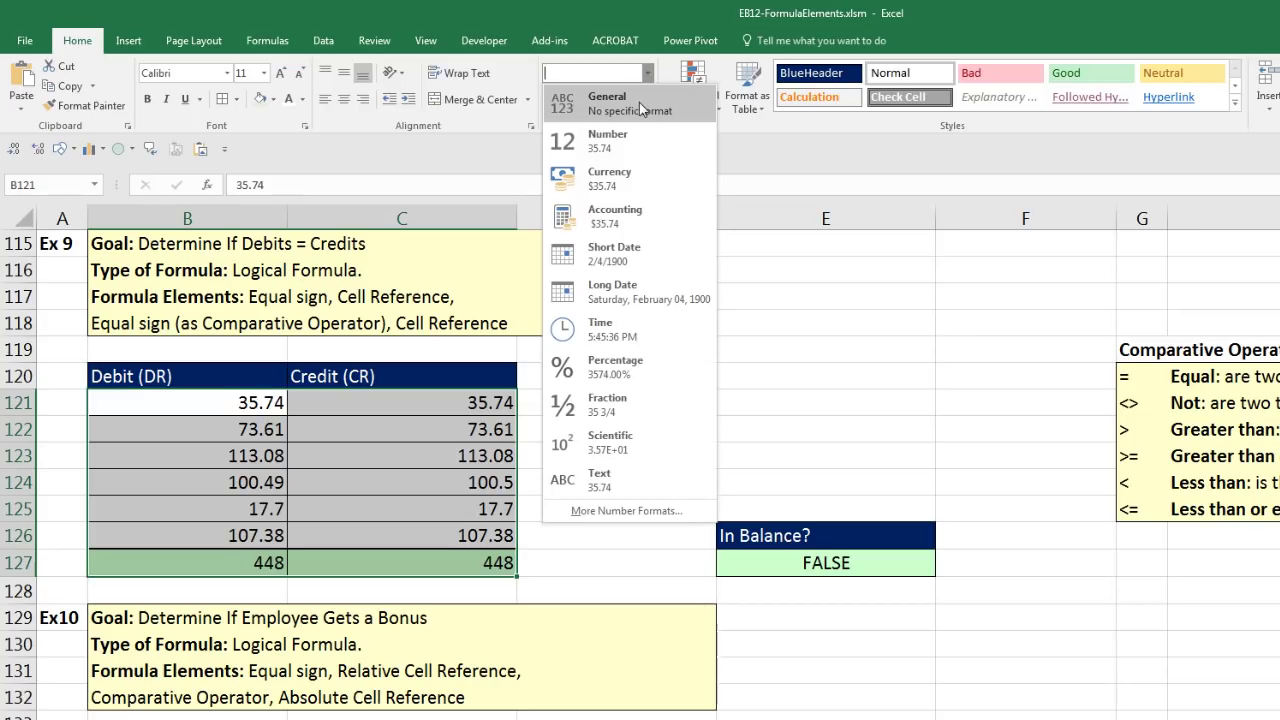
pyautogui.click(641, 104)
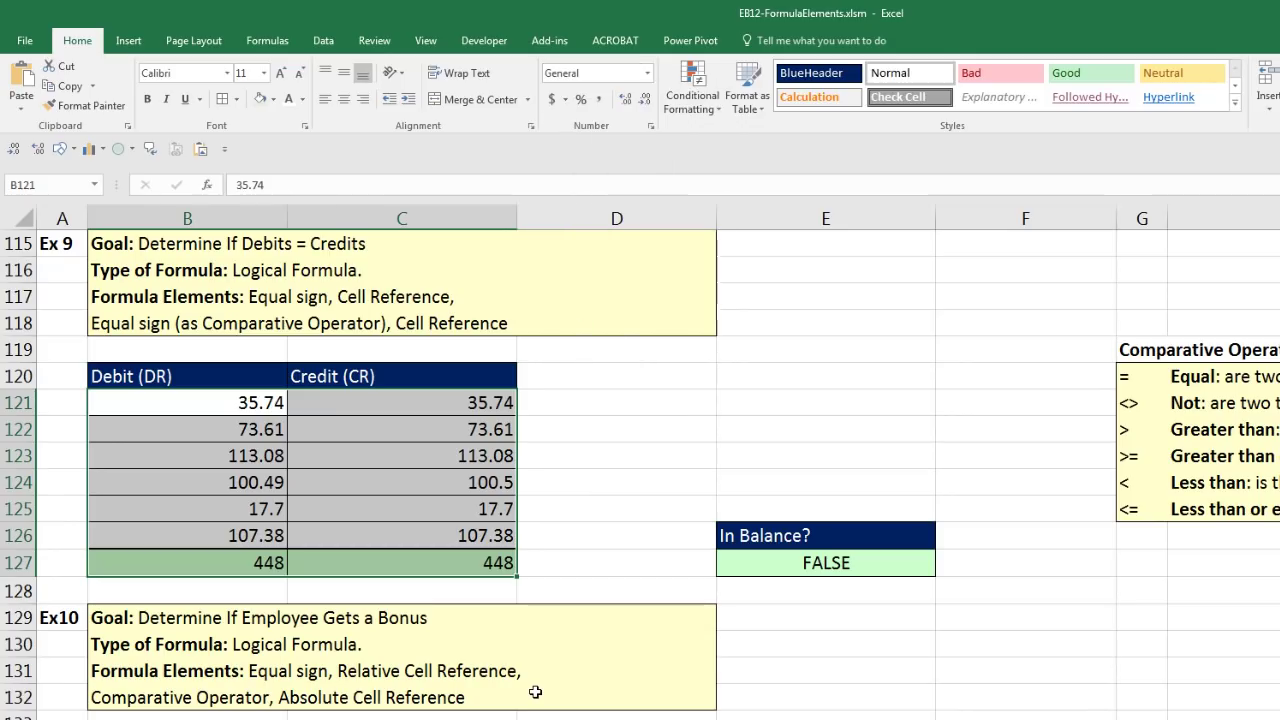
pyautogui.hotkey('ctrl', 'shift', '`')
pyautogui.hotkey('ctrl', 'shift', '`')
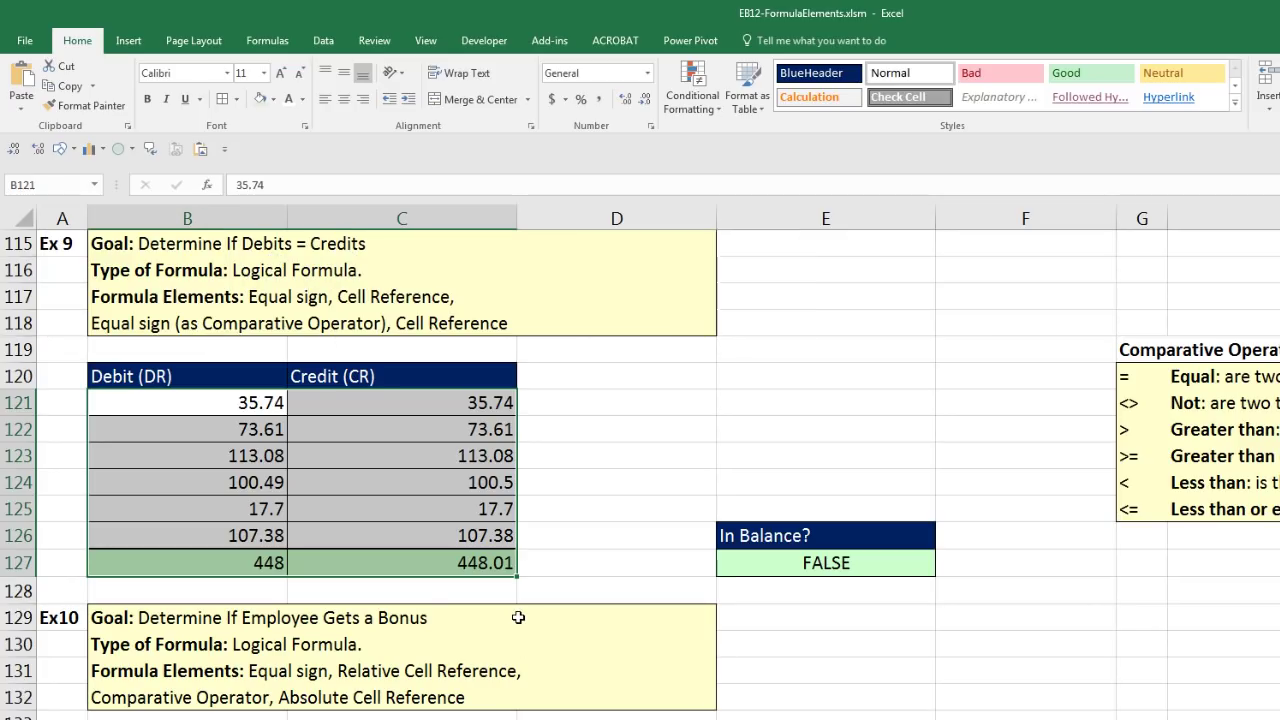
# Check the credit in C124, and reduce the C127 total to zero decimals before restoring its two decimal places.
pyautogui.click(437, 487)
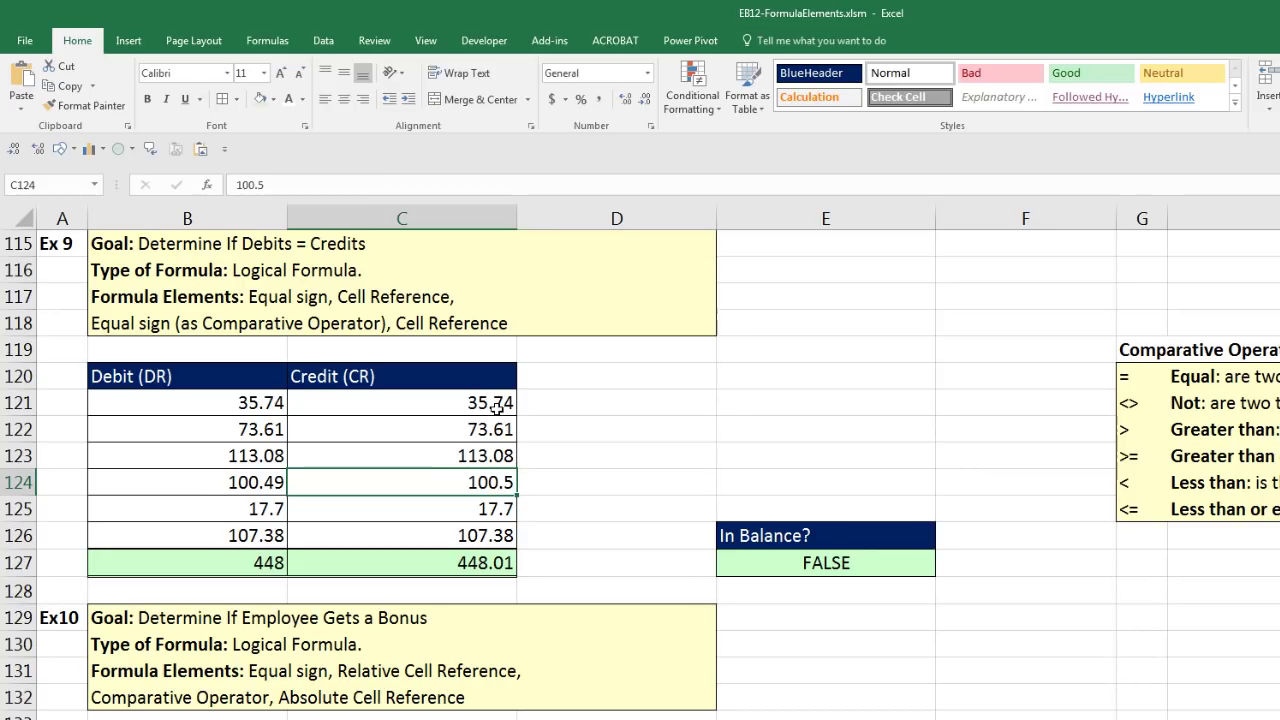
pyautogui.click(487, 566)
pyautogui.click(646, 104)
pyautogui.click(646, 104)
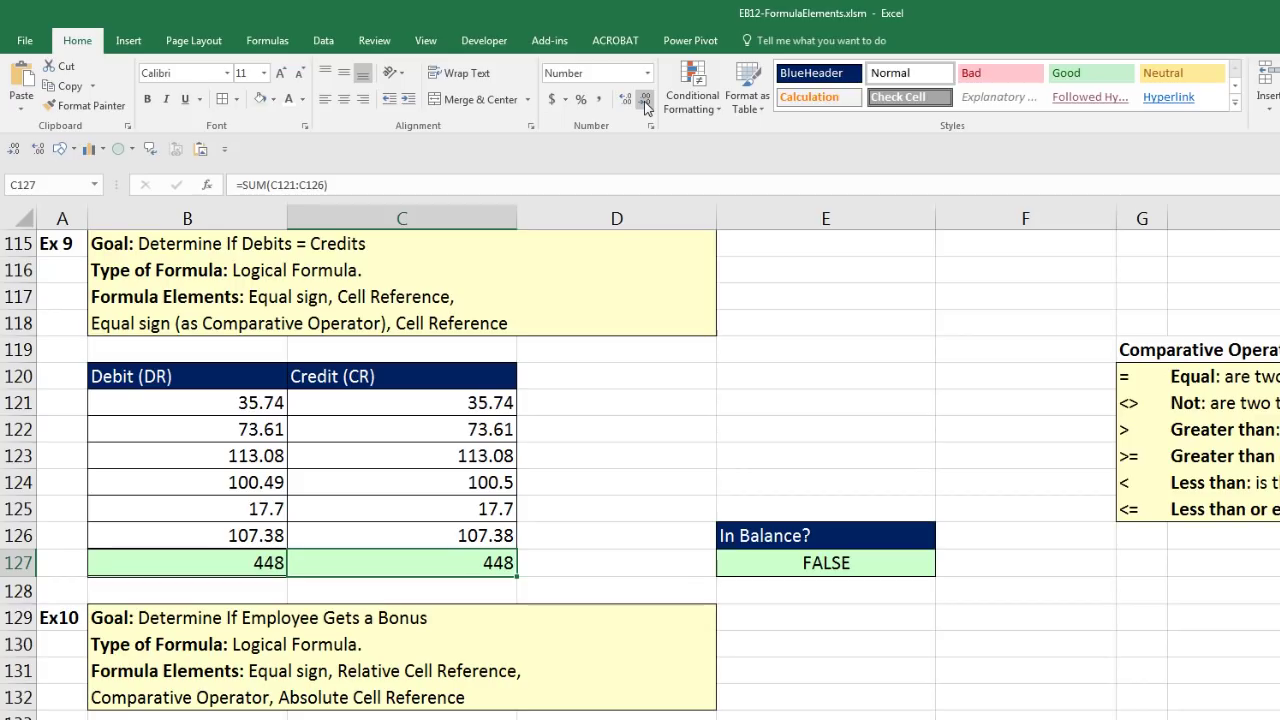
pyautogui.click(625, 99)
pyautogui.click(625, 99)
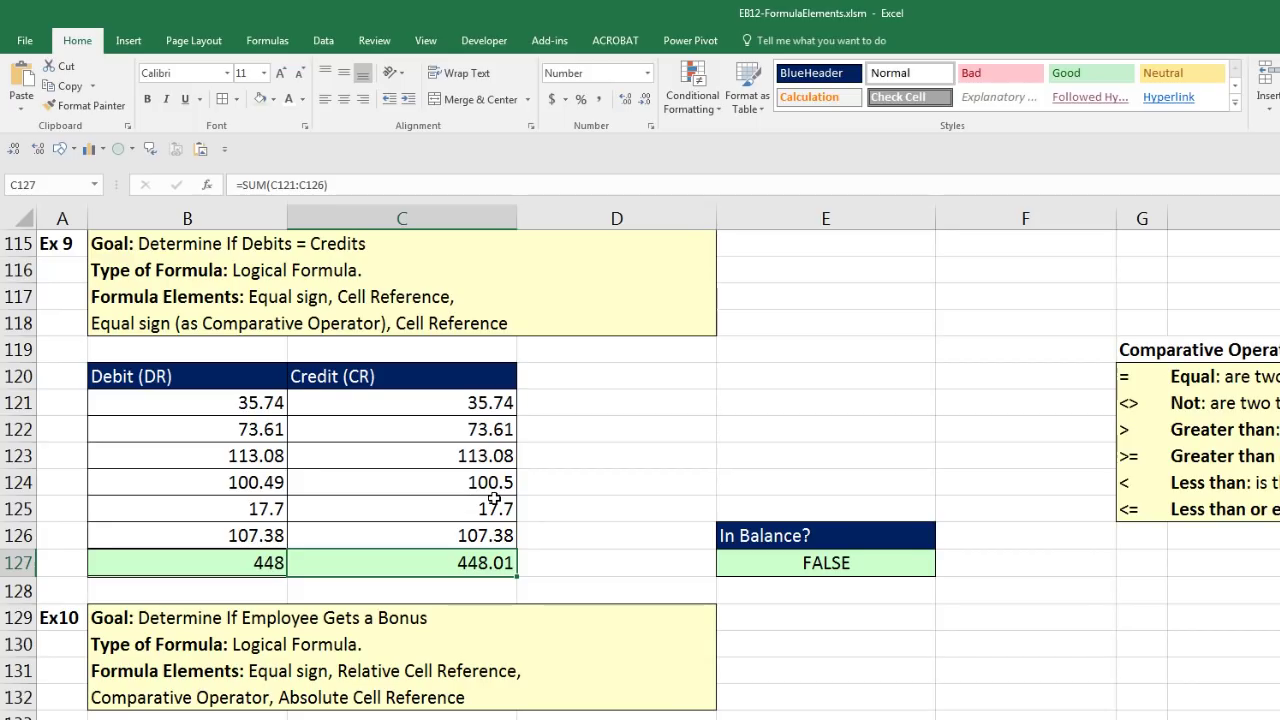
# Correct the debit amount in B124 to 100.5 so it matches the credit in the same row.
pyautogui.doubleClick(270, 482)
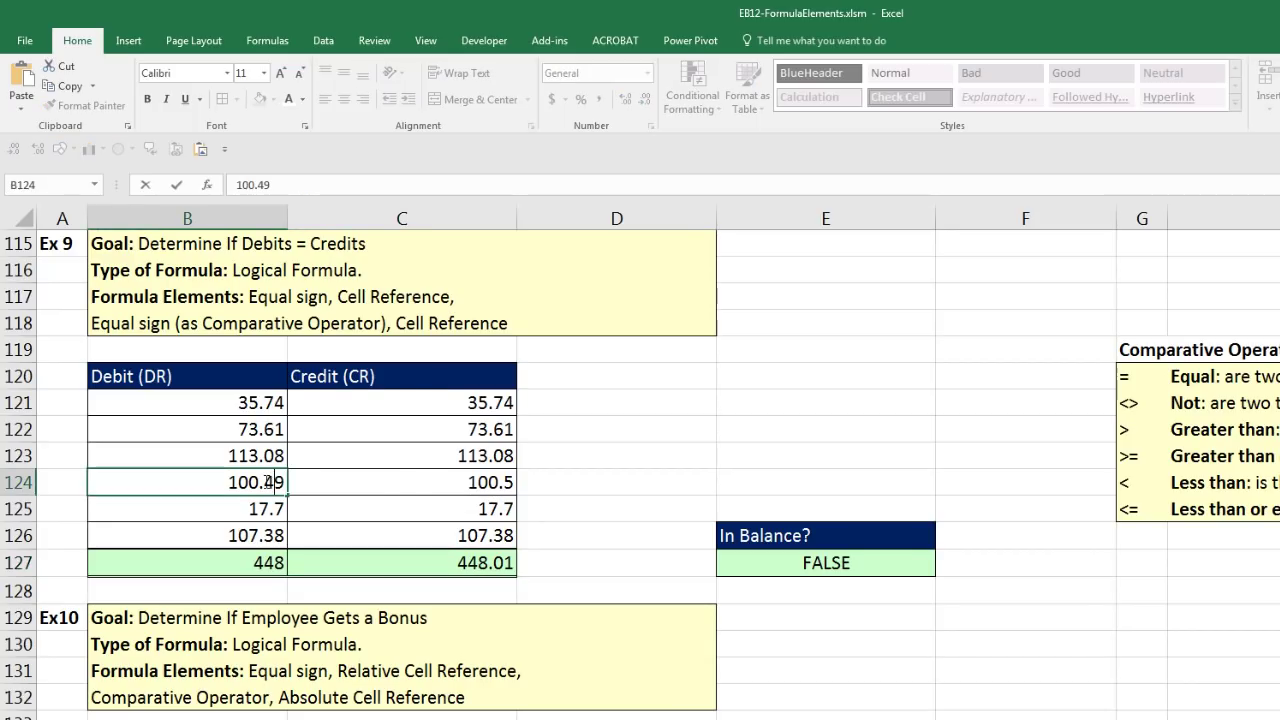
pyautogui.moveTo(264, 483); pyautogui.dragTo(292, 483)
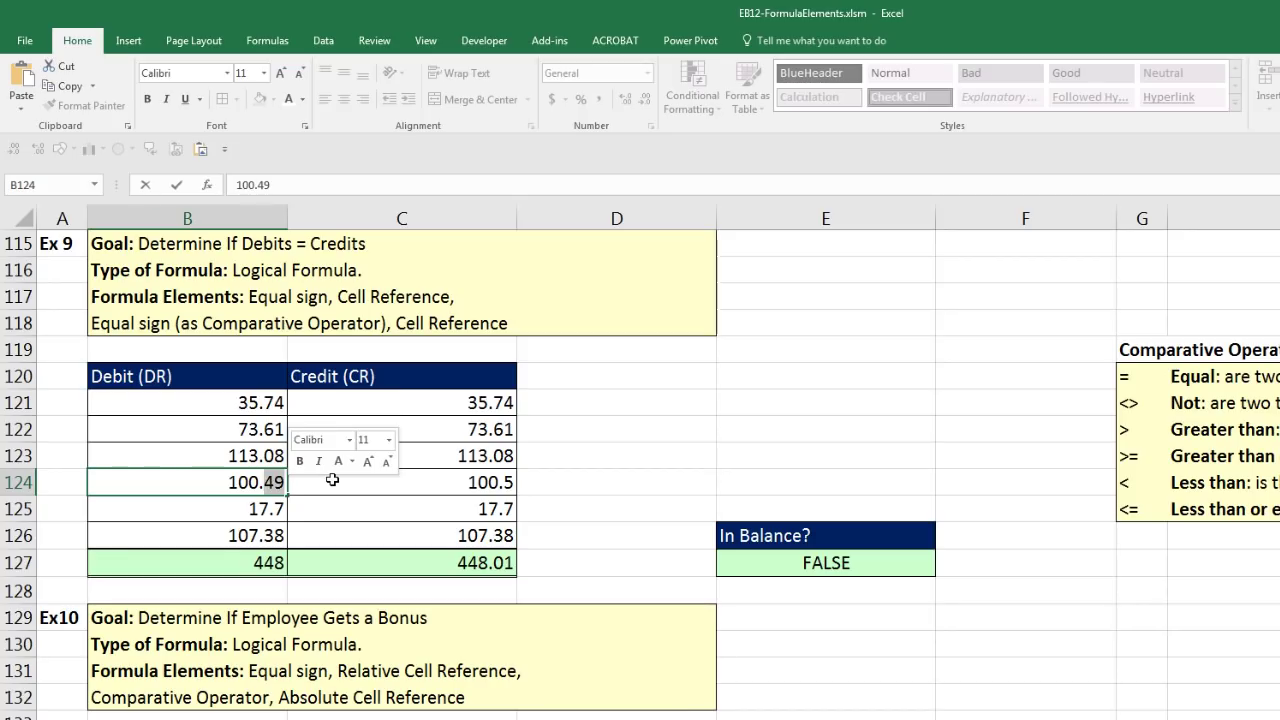
pyautogui.write('5')
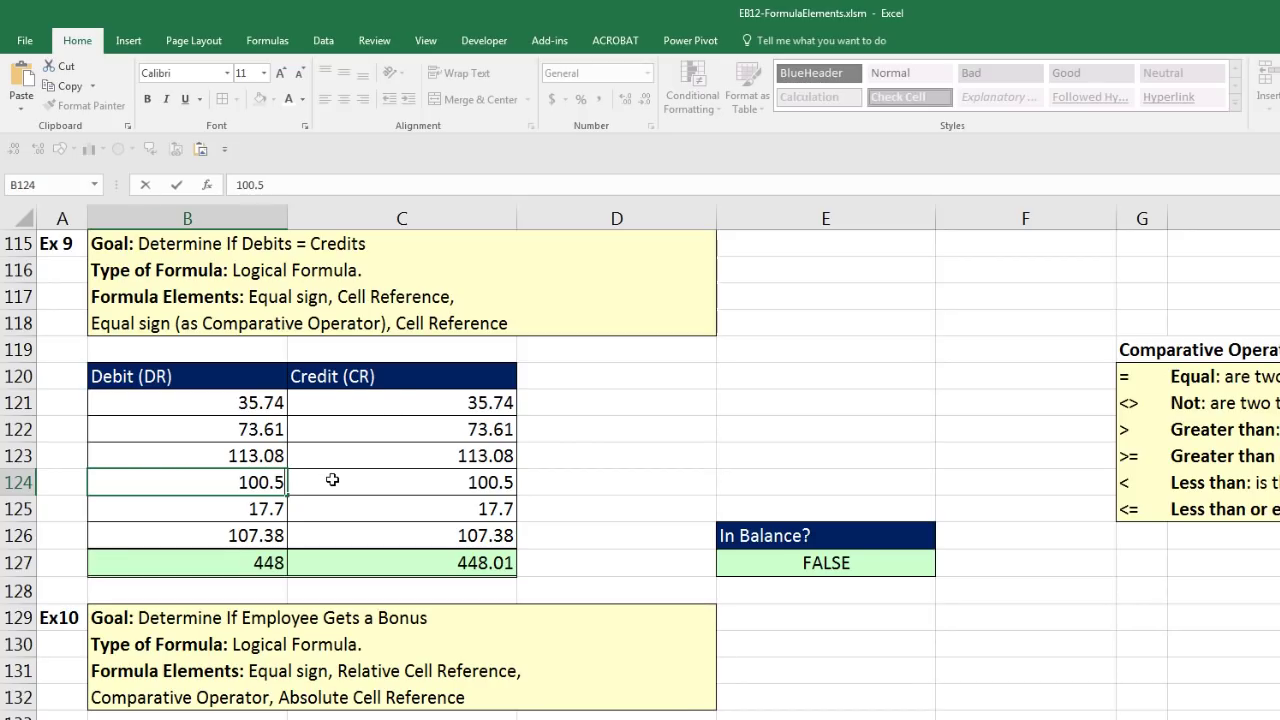
pyautogui.press('Return')
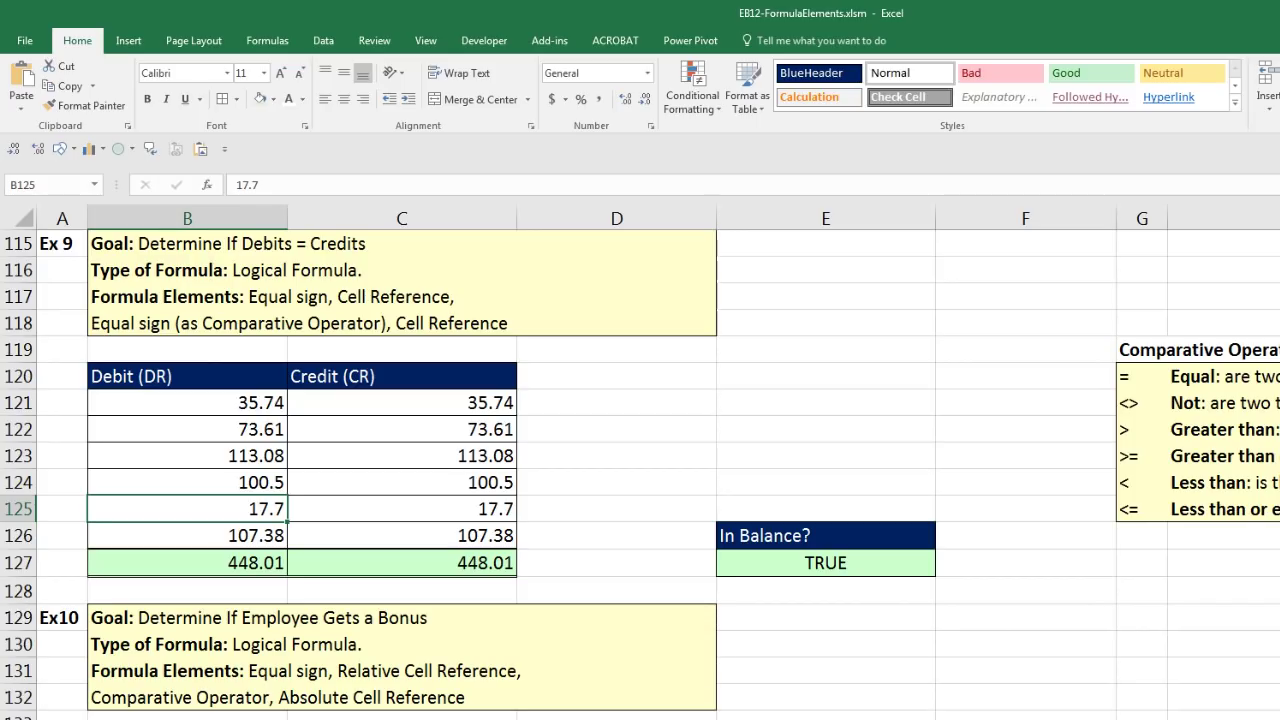
# Copy the Comparative Operators reference table from Ex 9 and paste it beside Ex10, starting at F137.
pyautogui.scroll(-2, 640, 470)
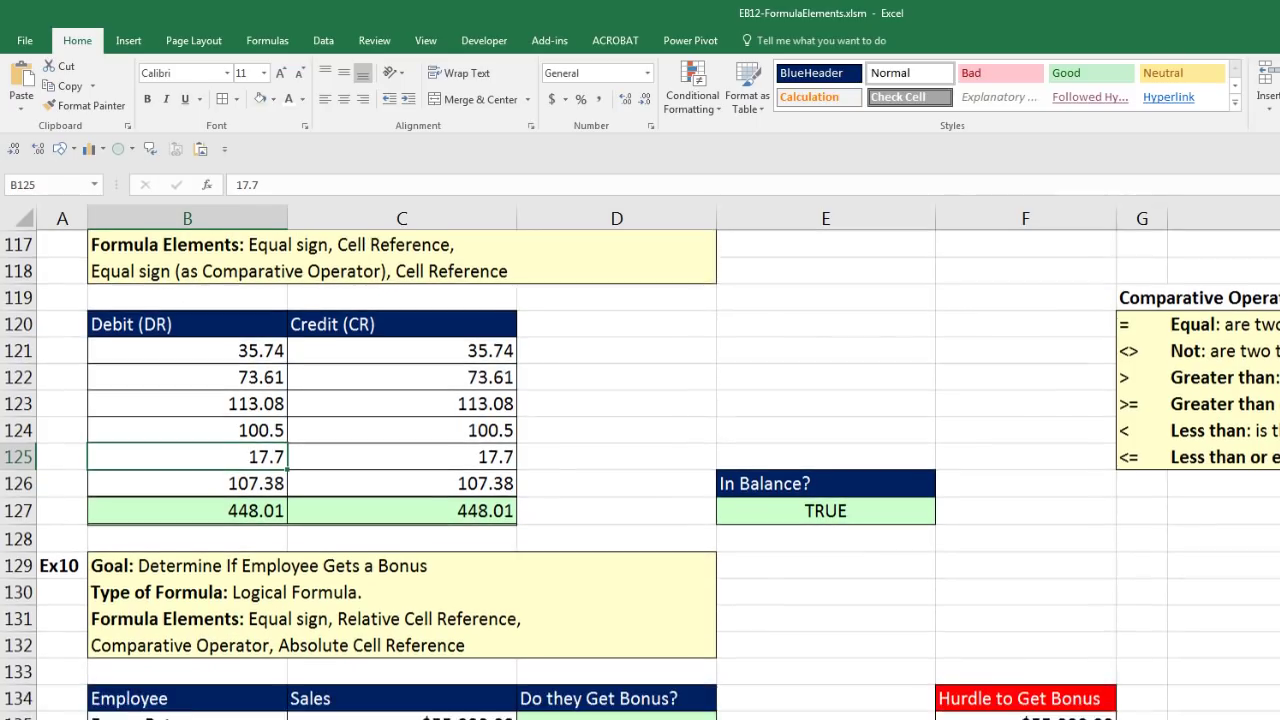
pyautogui.scroll(-3, 640, 474)
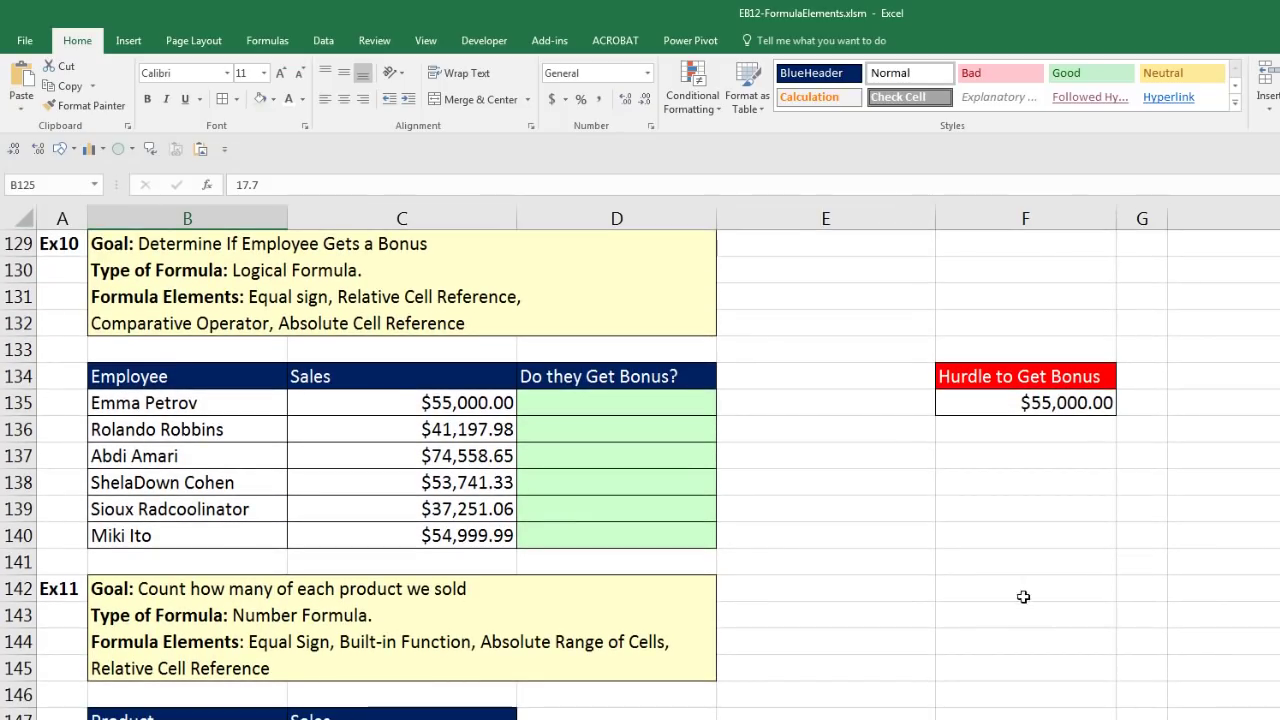
pyautogui.scroll(5, 1200, 589)
pyautogui.moveTo(1153, 383); pyautogui.dragTo(973, 521)
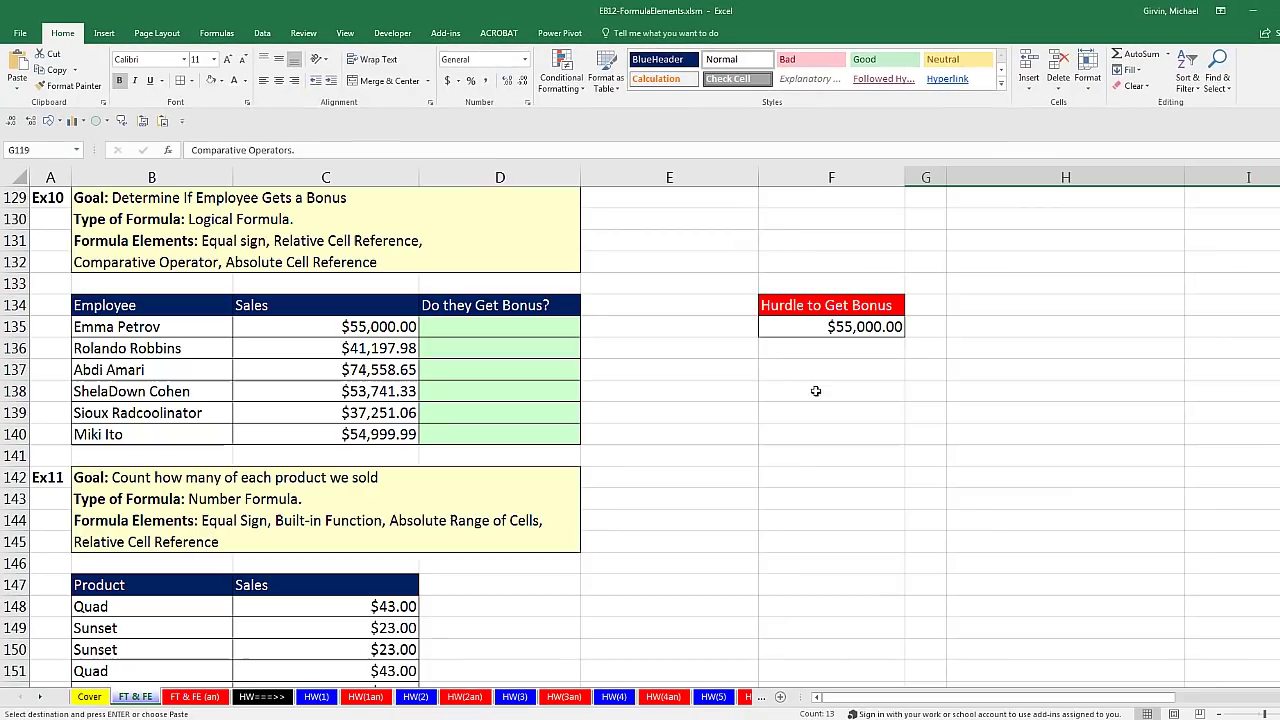
pyautogui.click(790, 375)
pyautogui.hotkey('ctrl', 'v')
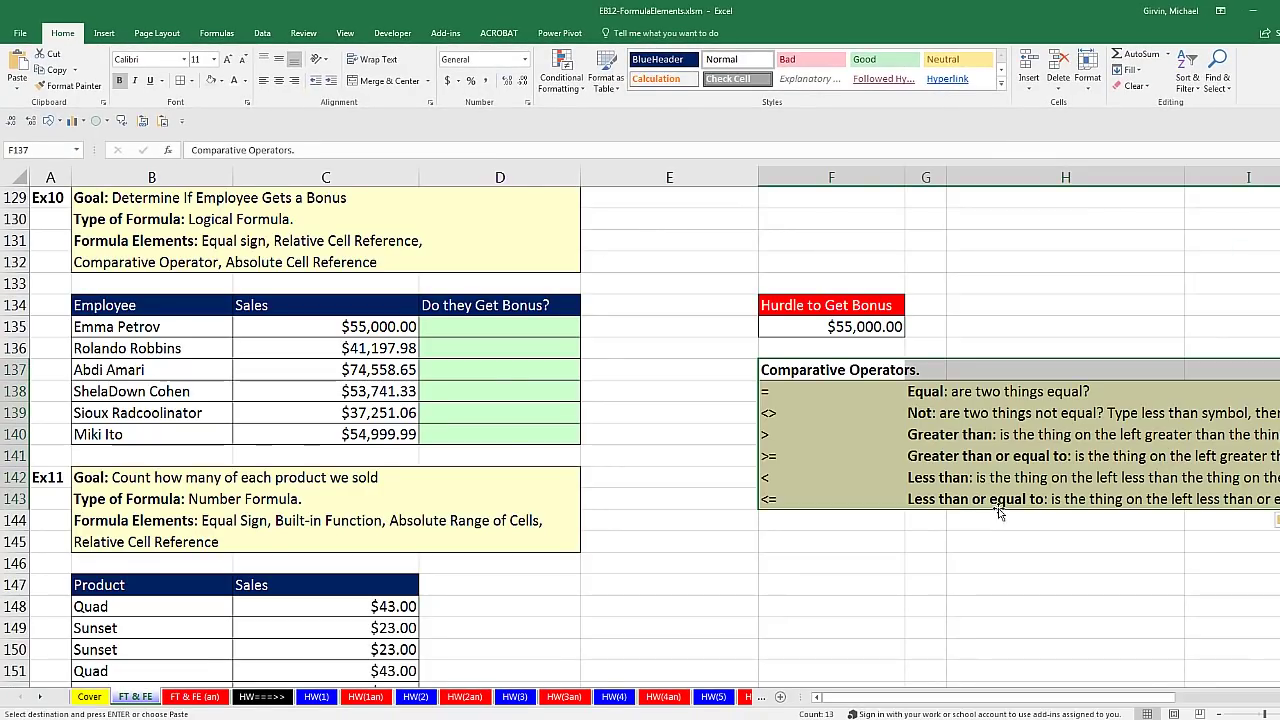
pyautogui.click(866, 528)
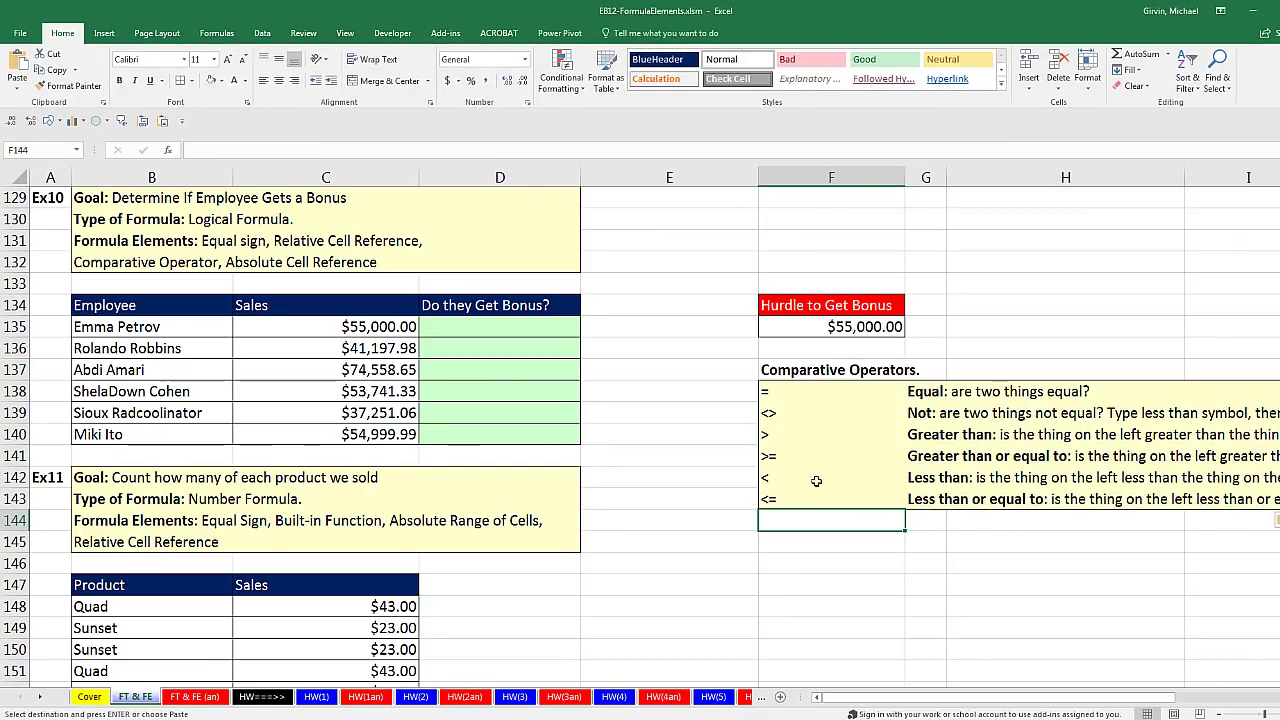
# Review the >= and <= operators in the copied table and enter the math symbols ≥ in F145 and ≤ in F146.
pyautogui.click(737, 391)
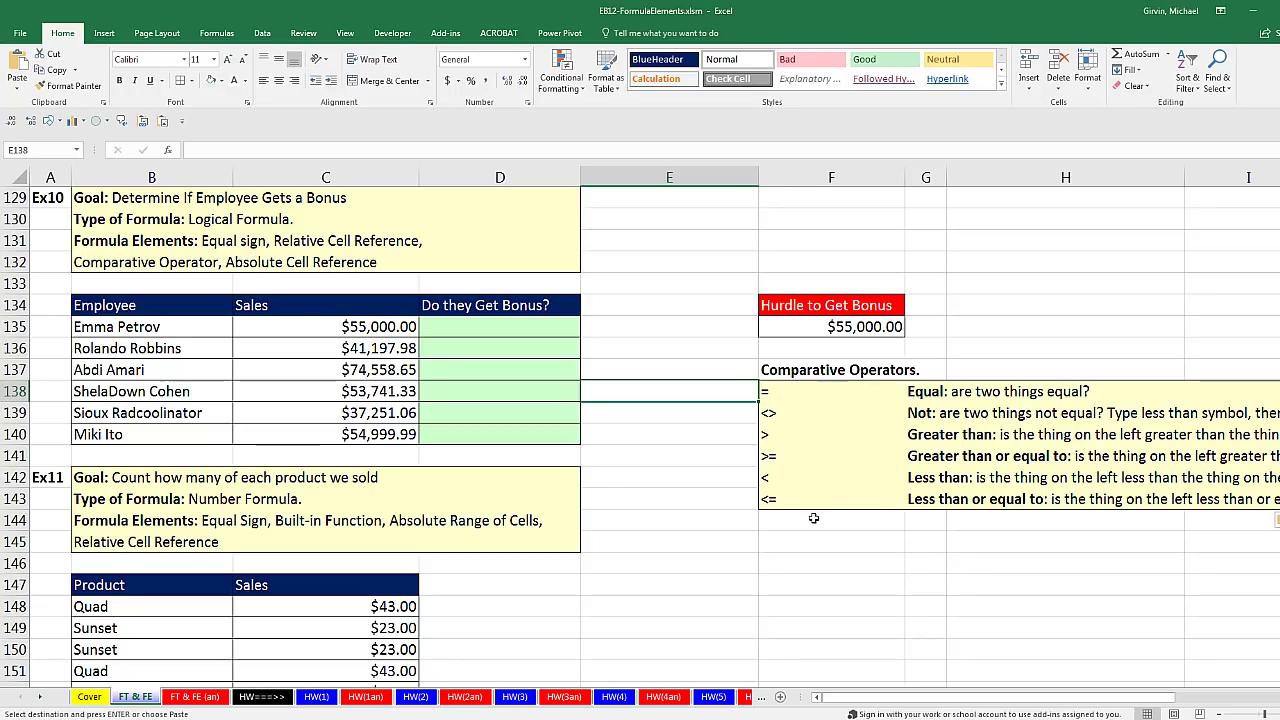
pyautogui.click(783, 458)
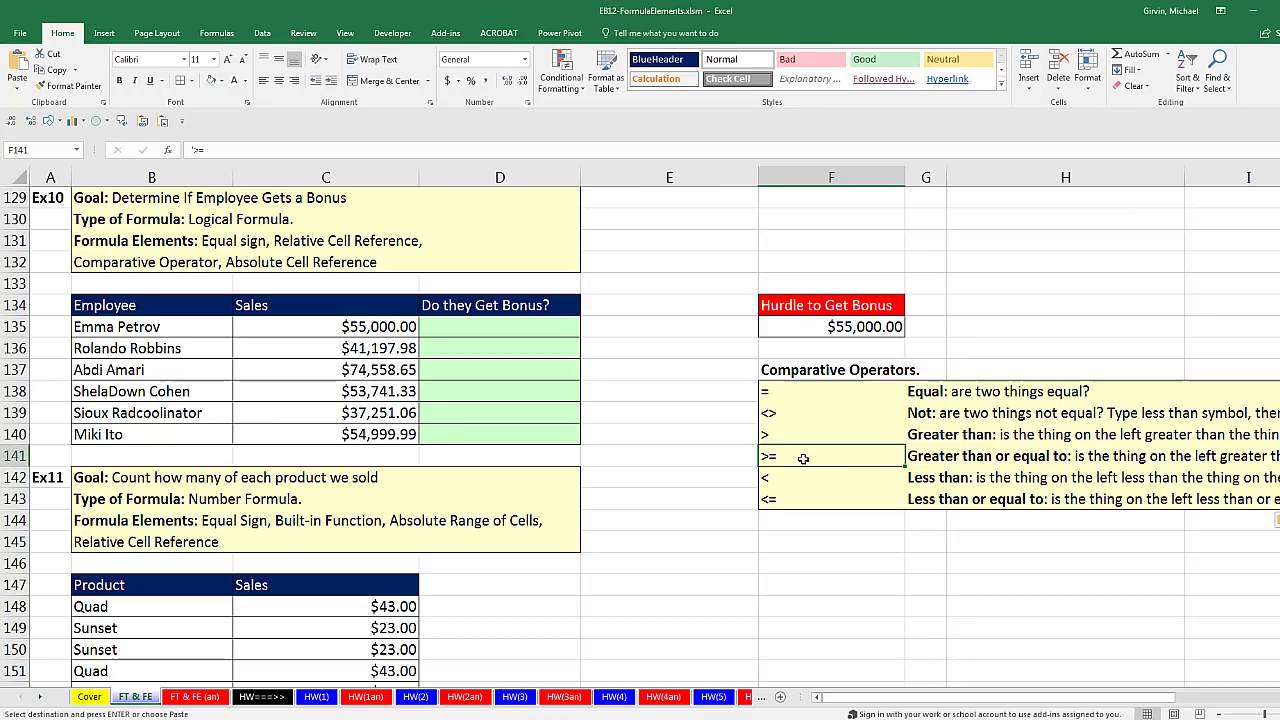
pyautogui.click(802, 504)
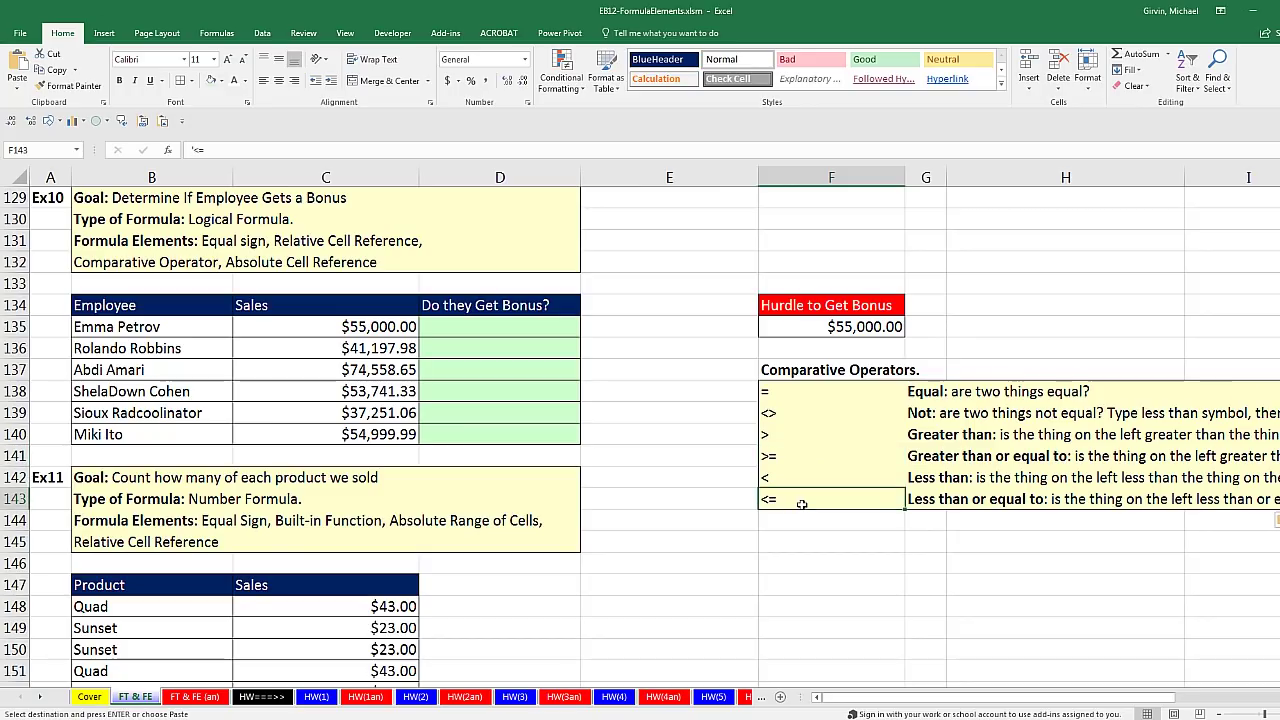
pyautogui.click(783, 458)
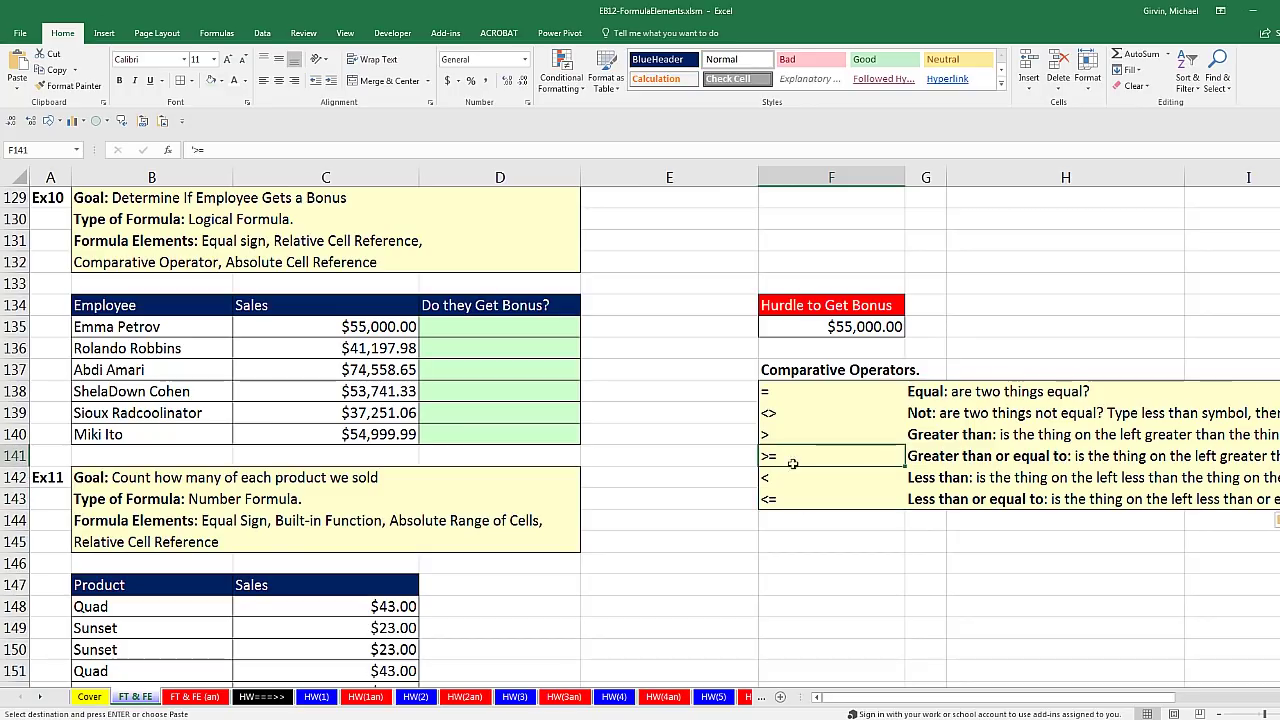
pyautogui.click(786, 533)
pyautogui.write('≥ ≤')
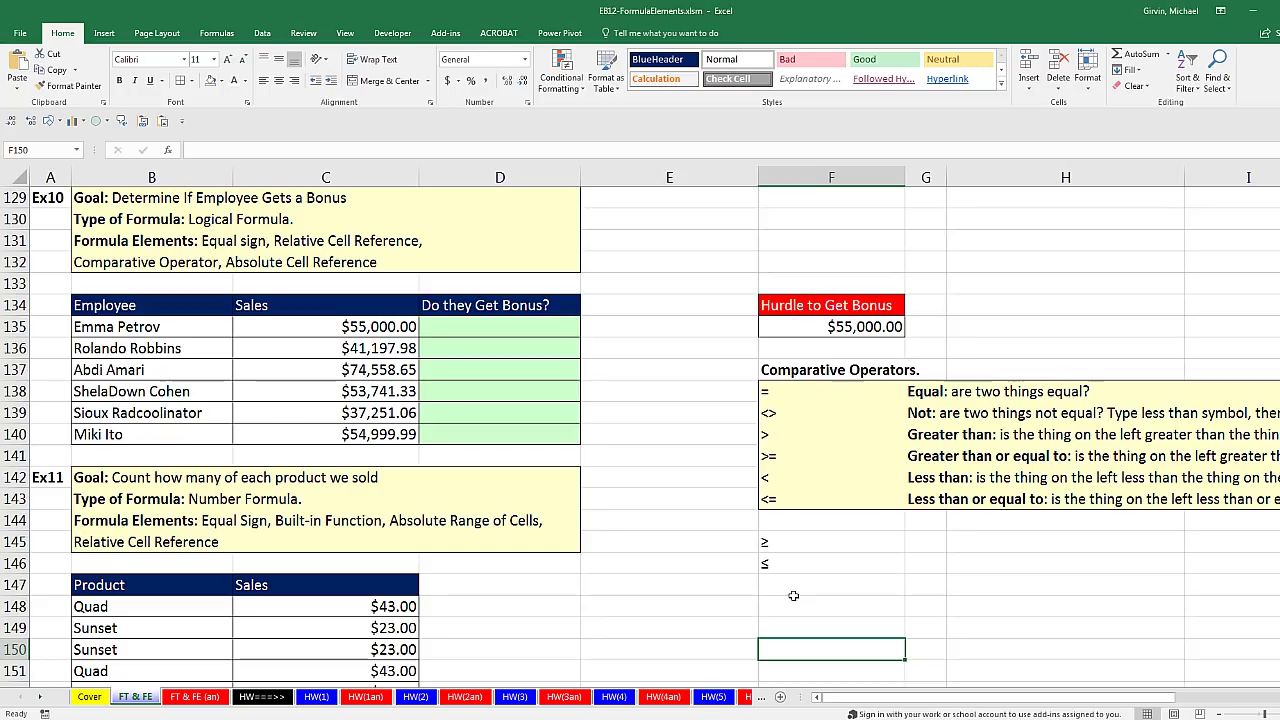
# Examine the >= operator in F141, the bonus hurdle in F135 and the employee sales beside the empty Ex10 bonus cells.
pyautogui.click(793, 457)
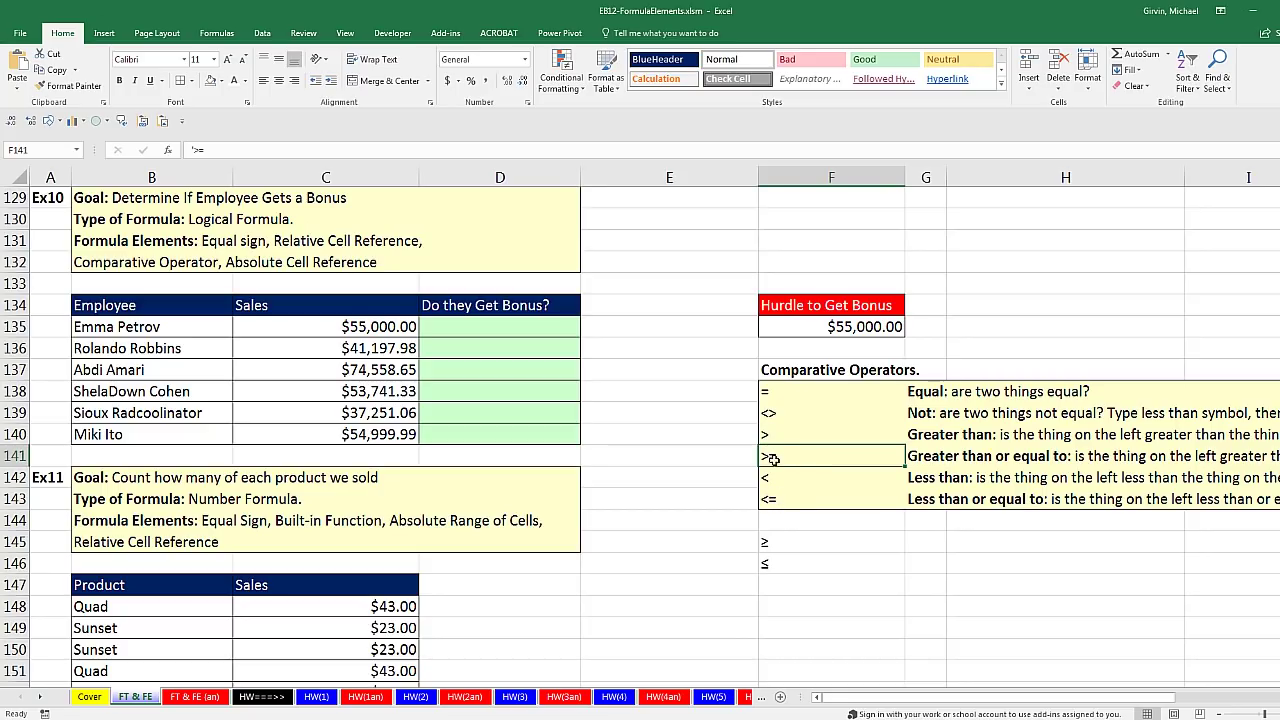
pyautogui.click(495, 324)
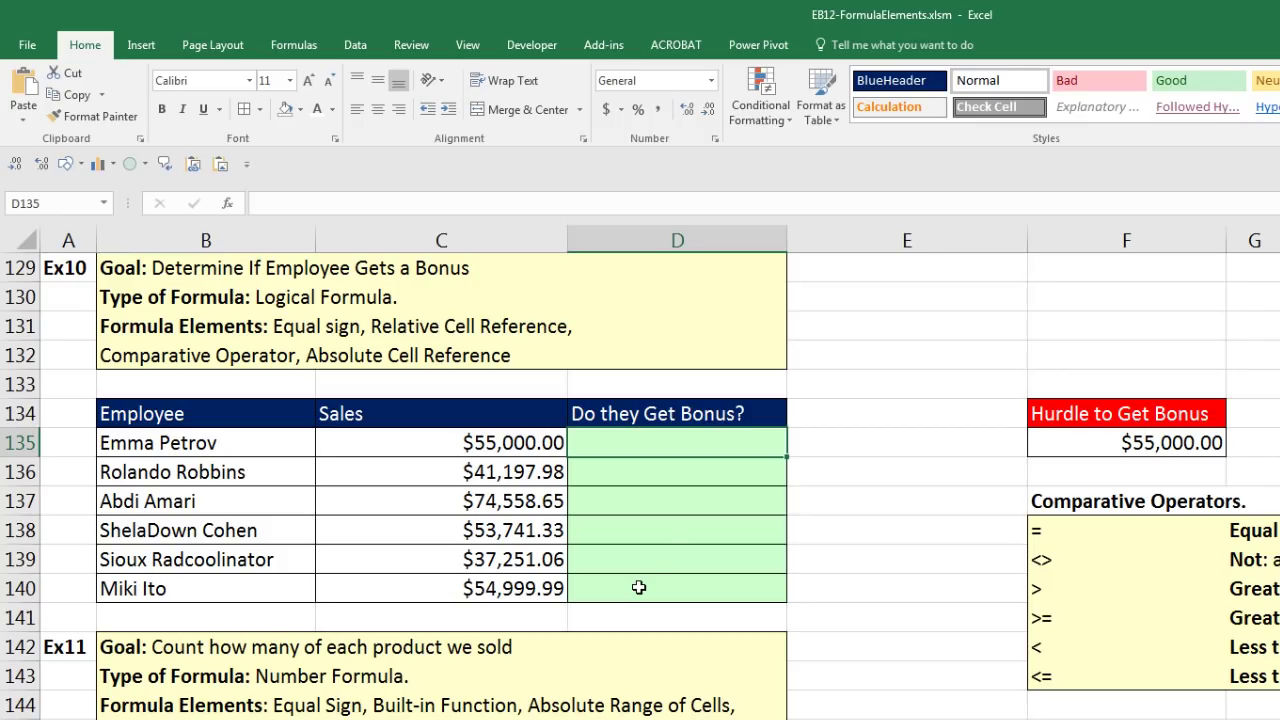
pyautogui.click(1124, 446)
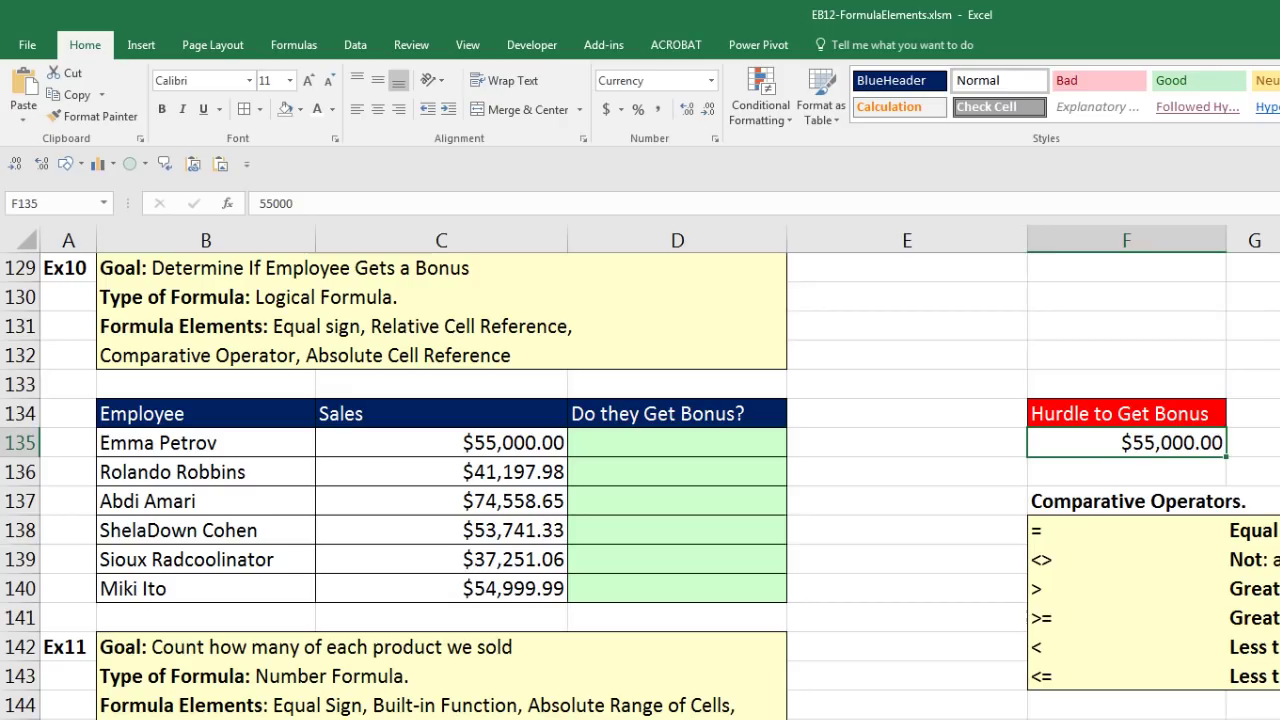
pyautogui.click(646, 444)
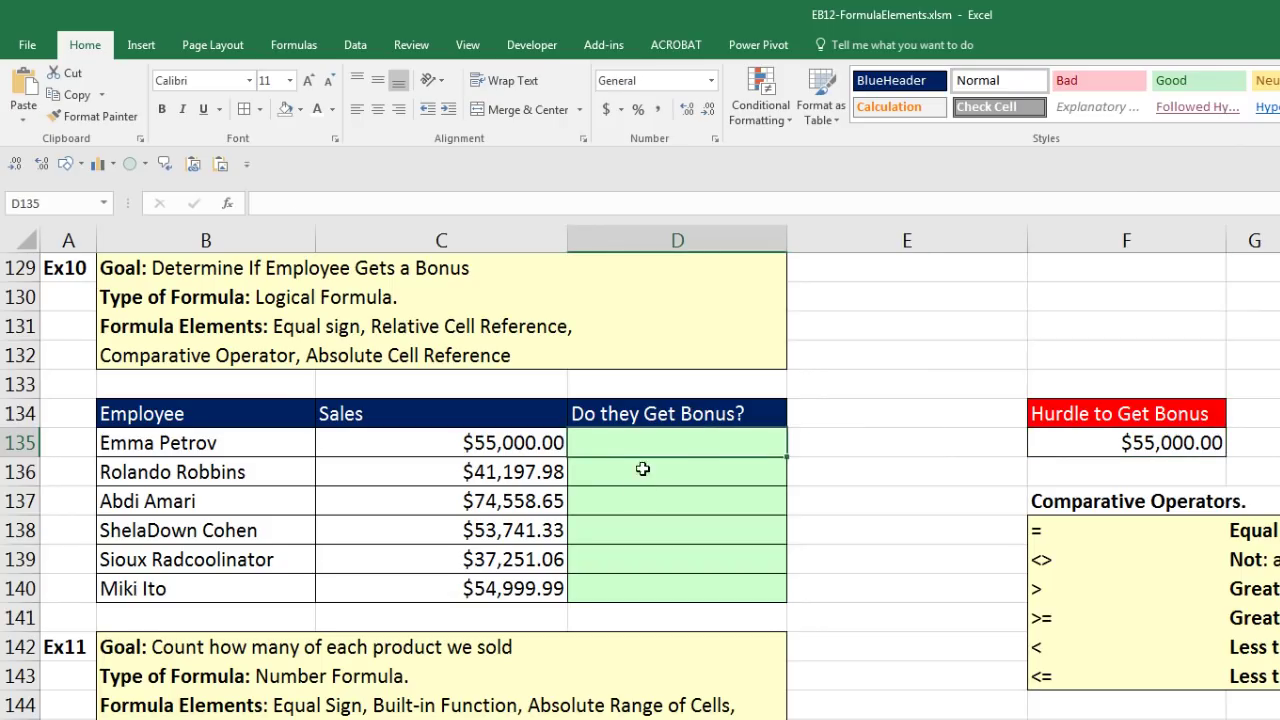
pyautogui.click(638, 483)
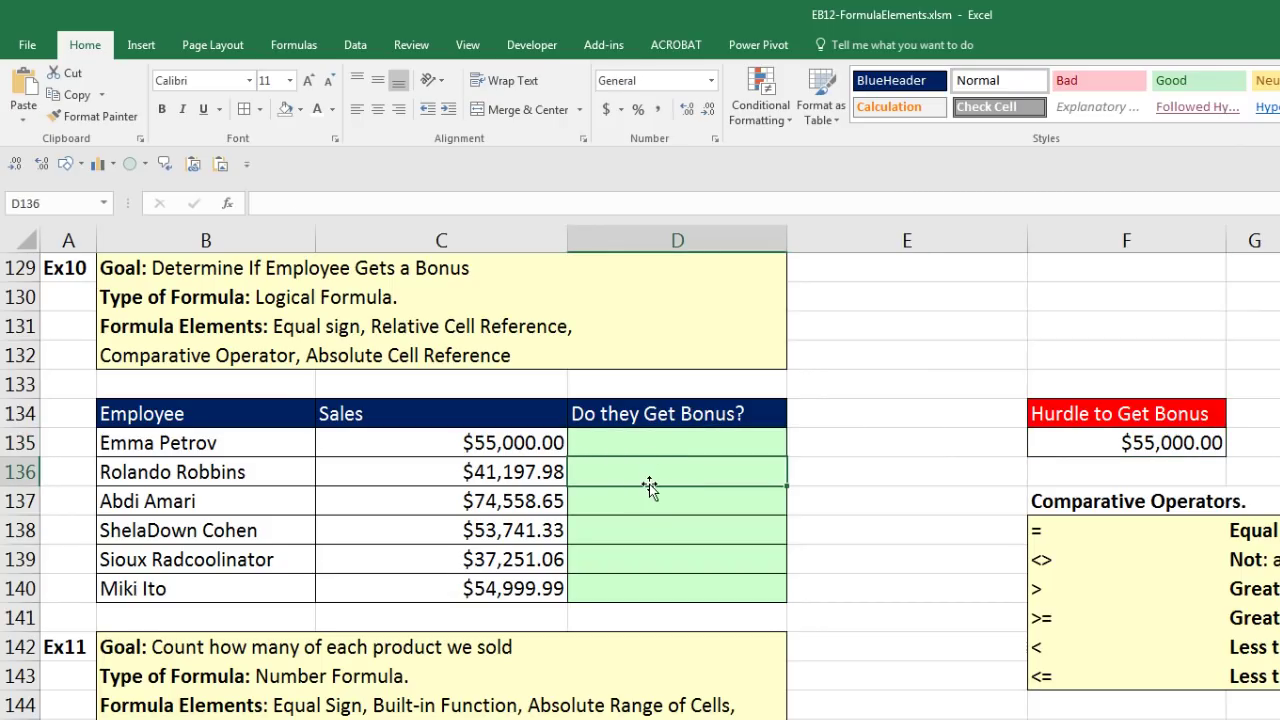
pyautogui.click(528, 480)
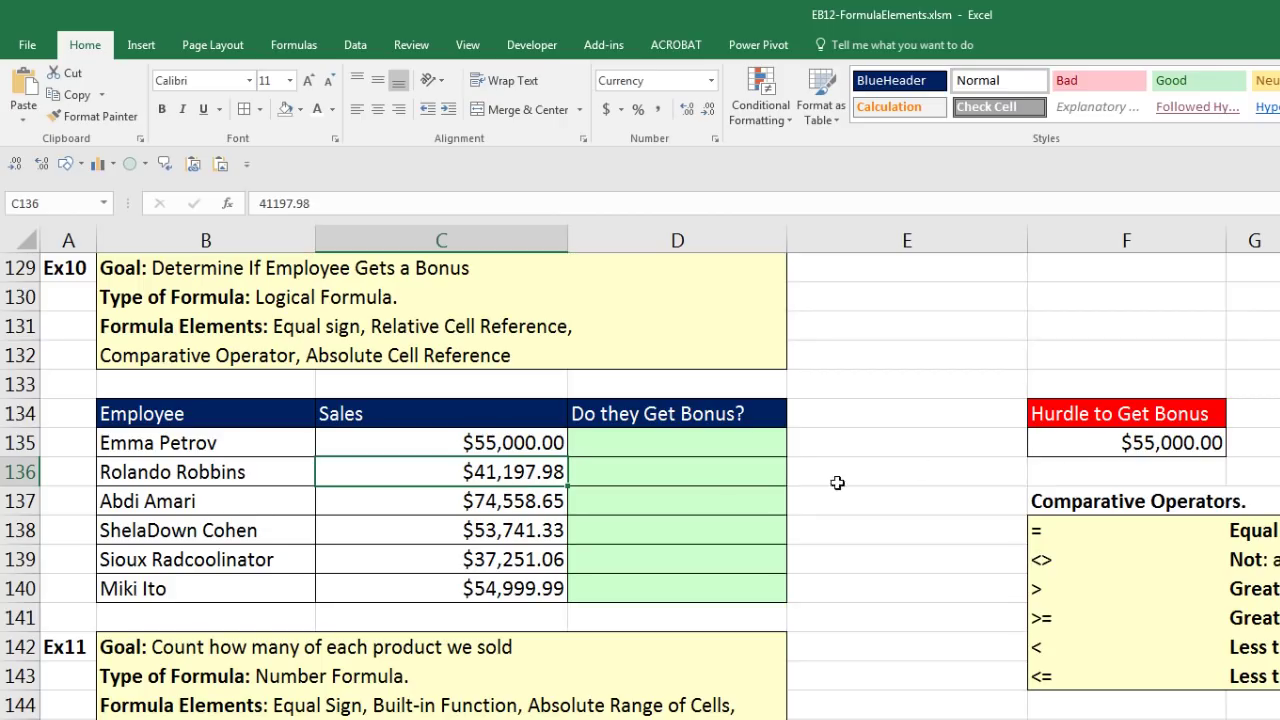
# Enter =C135>=$F$135 in D135 to test whether the first employee's sales meet the bonus hurdle.
pyautogui.click(616, 506)
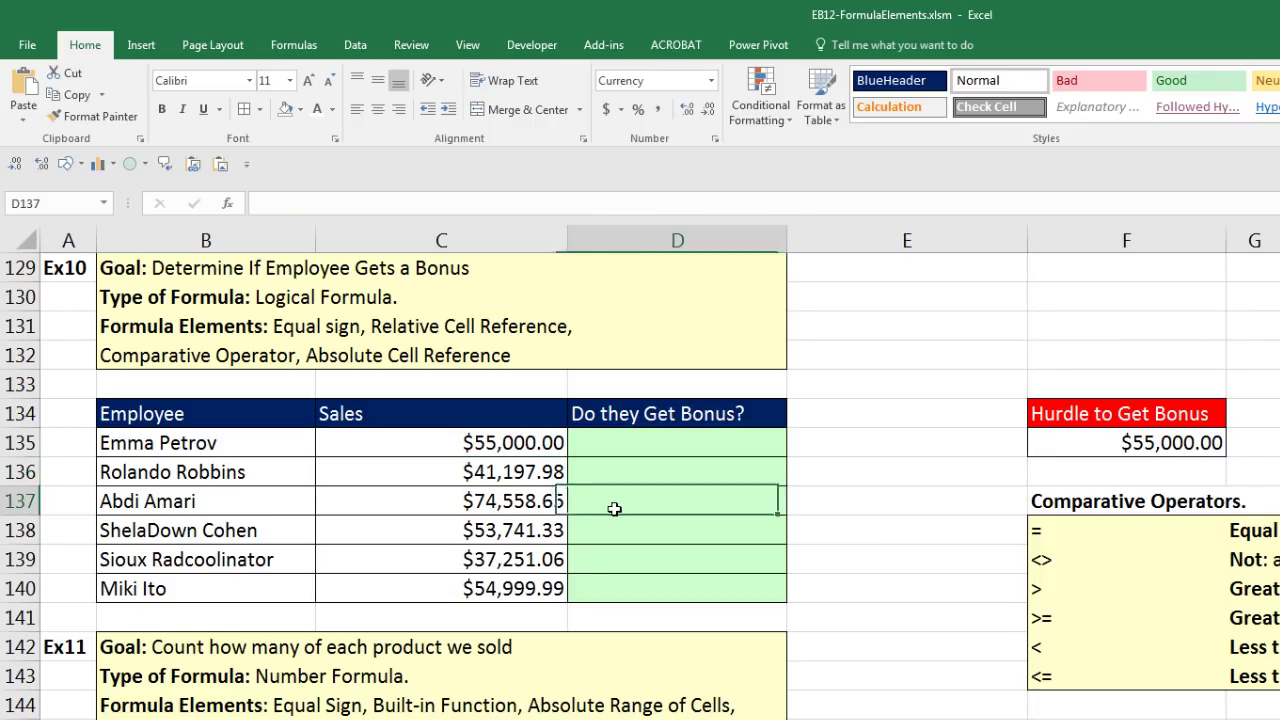
pyautogui.click(527, 503)
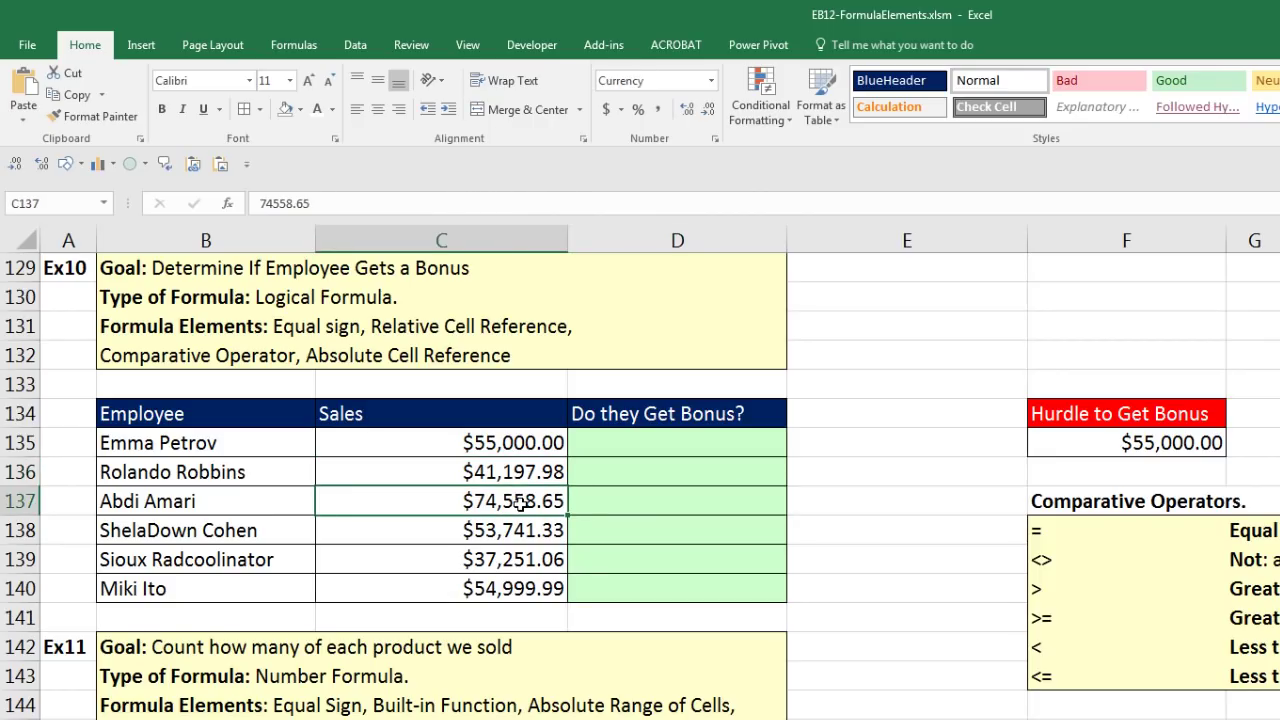
pyautogui.click(1049, 440)
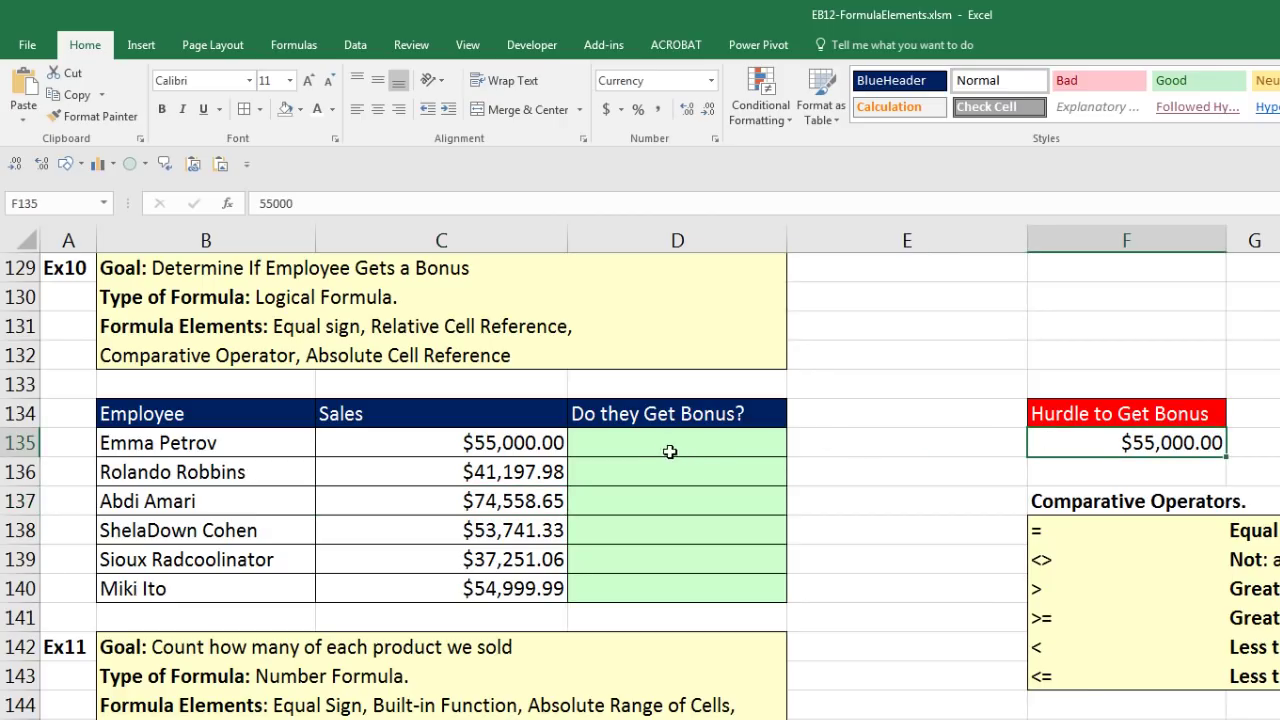
pyautogui.click(633, 449)
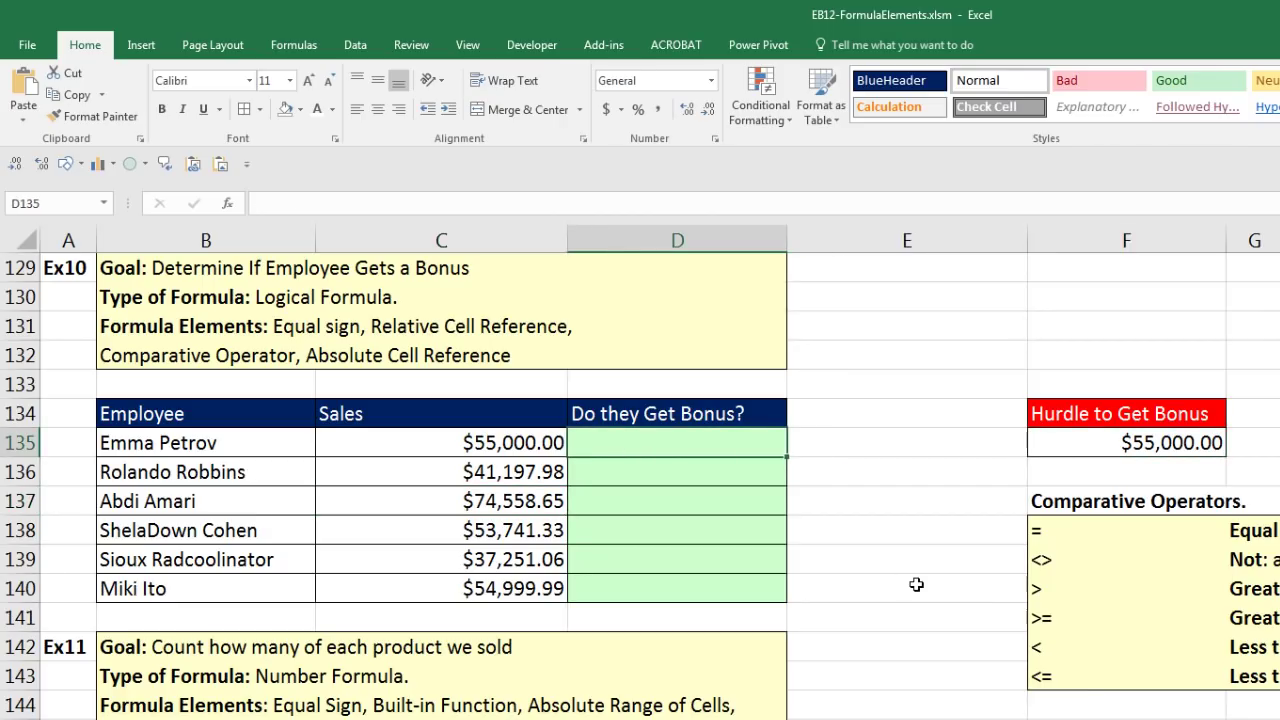
pyautogui.write('=')
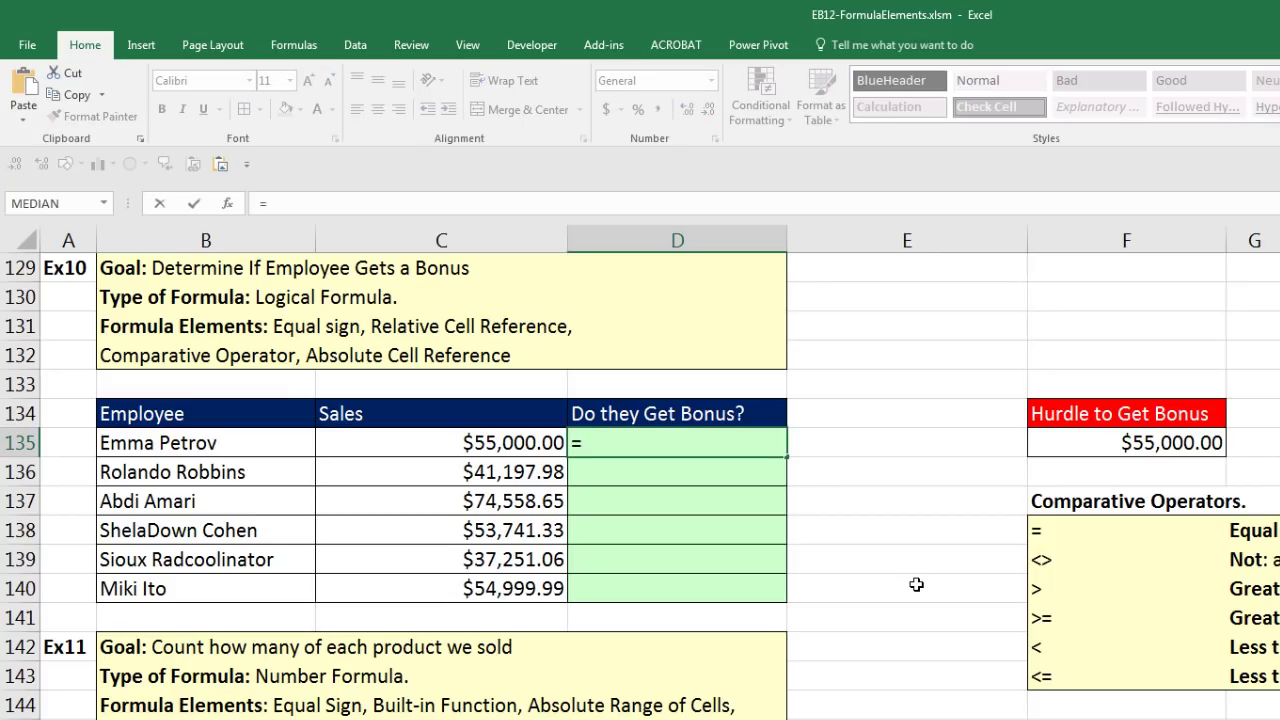
pyautogui.press('Left')
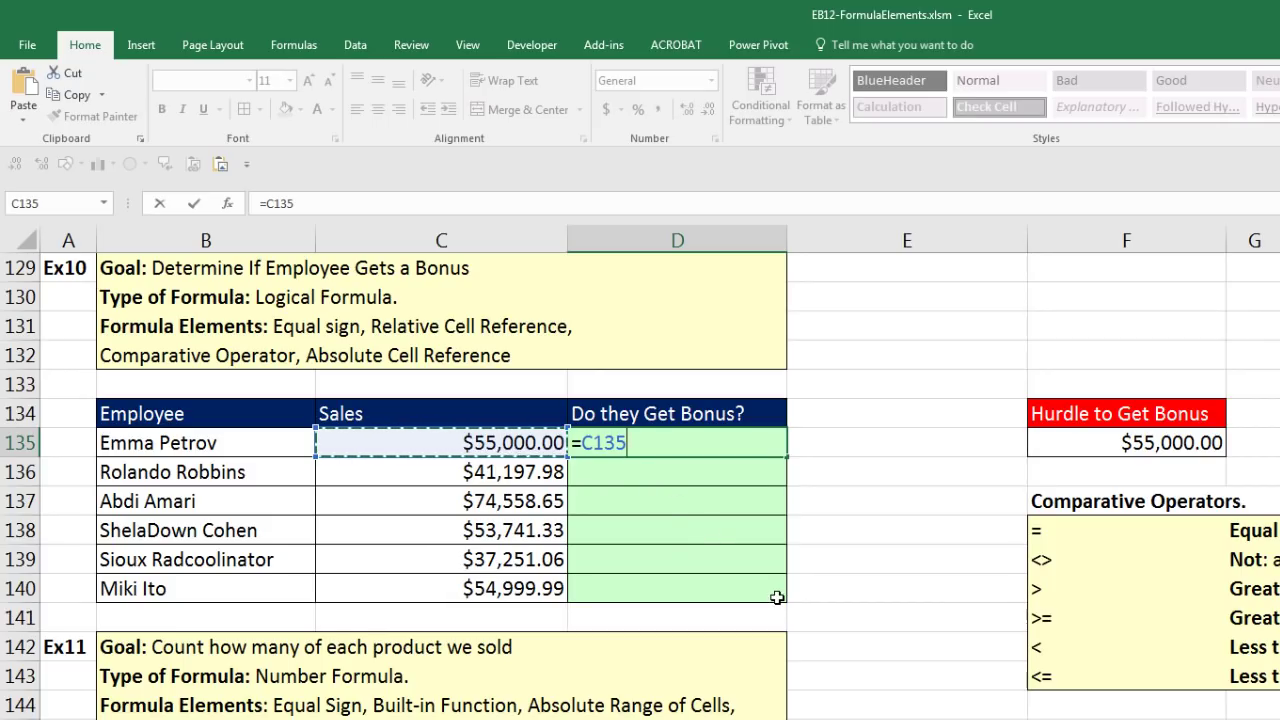
pyautogui.write('>')
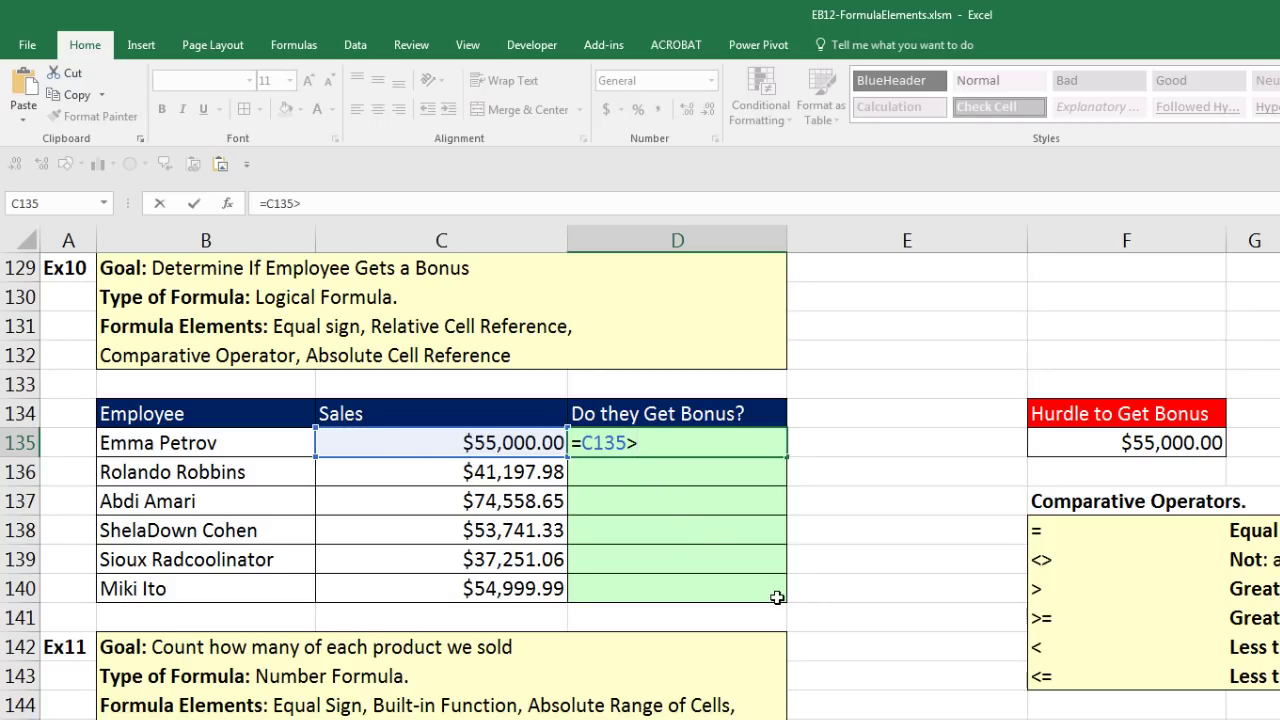
pyautogui.write('=')
pyautogui.click(1041, 444)
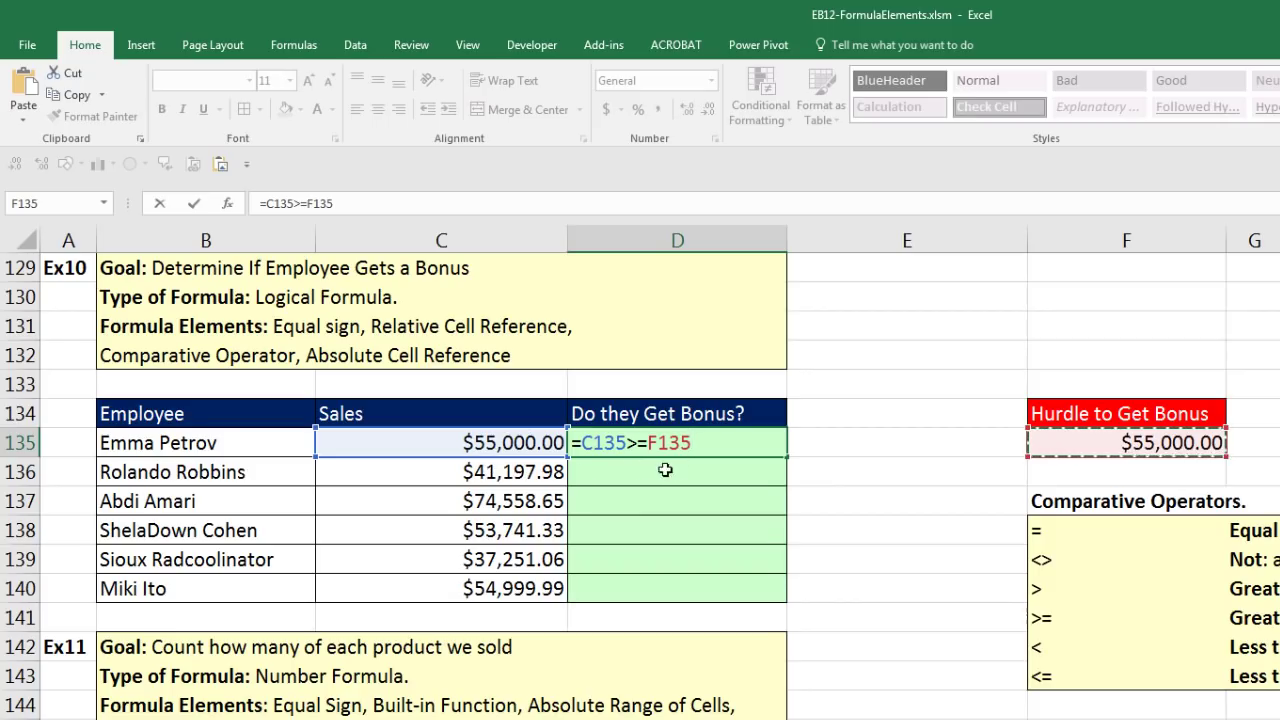
pyautogui.press('F4')
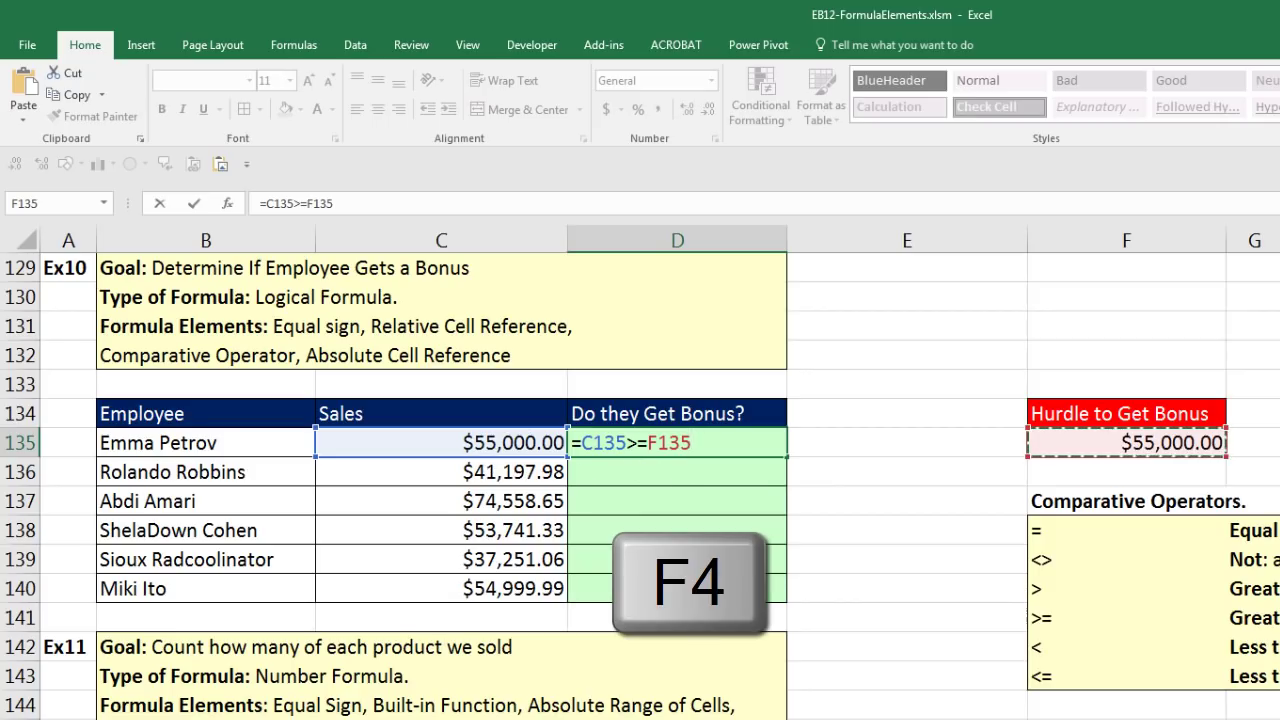
pyautogui.press('F4')
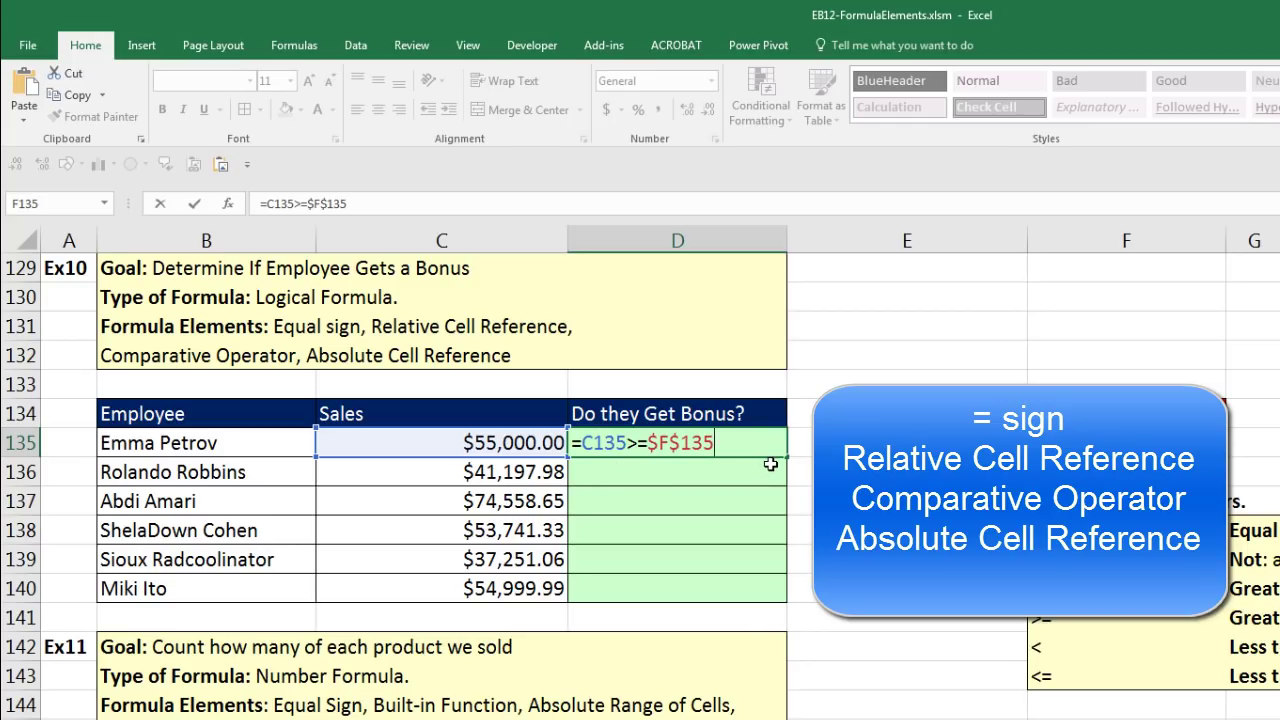
pyautogui.press('Return')
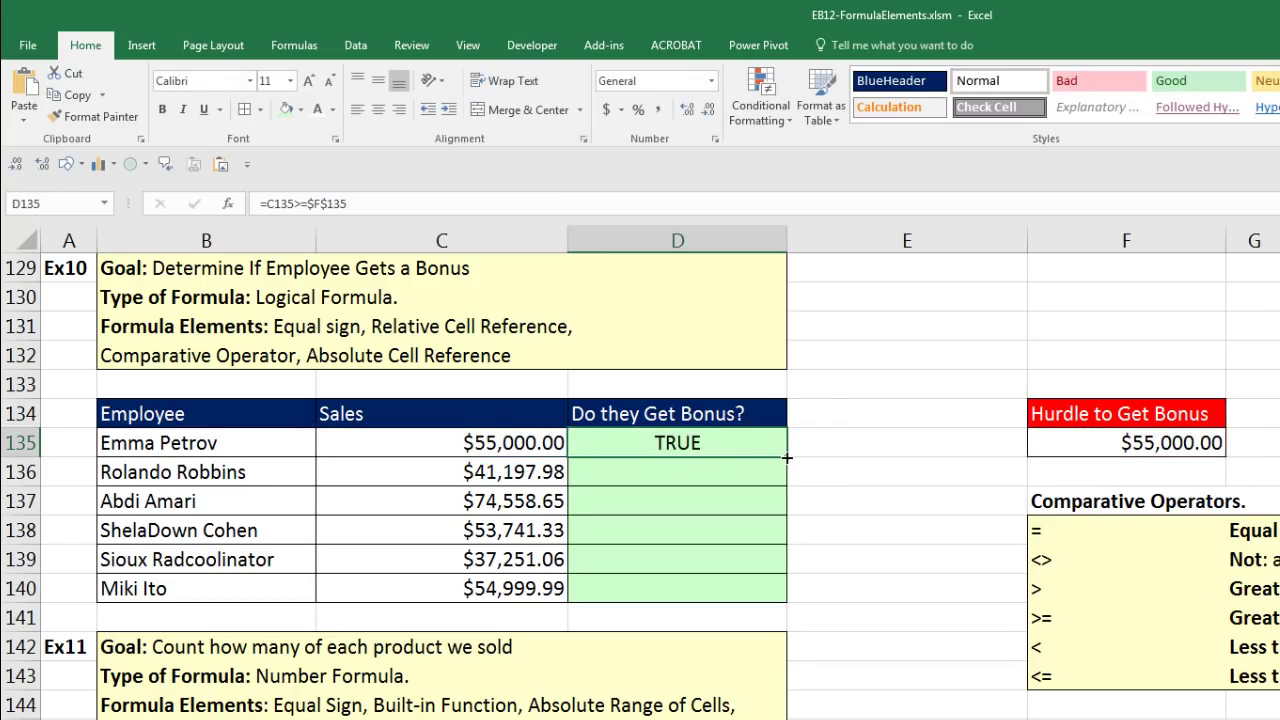
# Fill the bonus test from D135 down to D140 and check the cell references in the last formula.
pyautogui.doubleClick(787, 457)
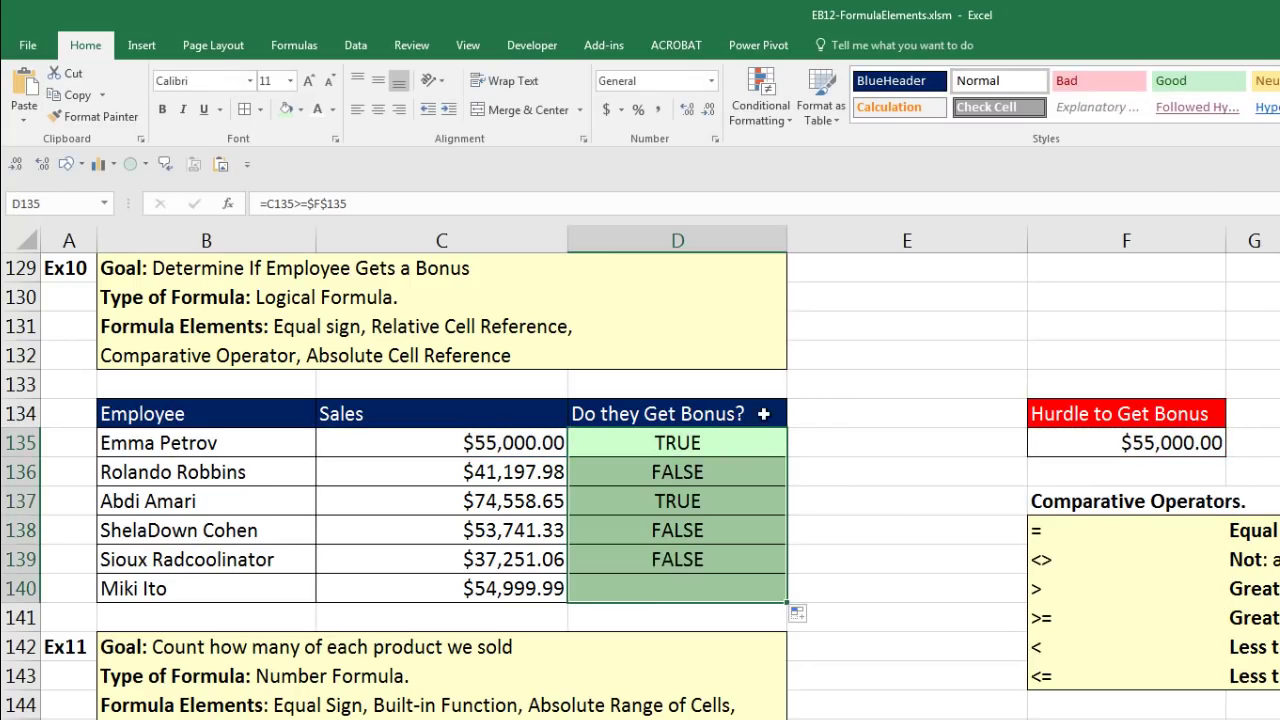
pyautogui.click(720, 591)
pyautogui.press('F2')
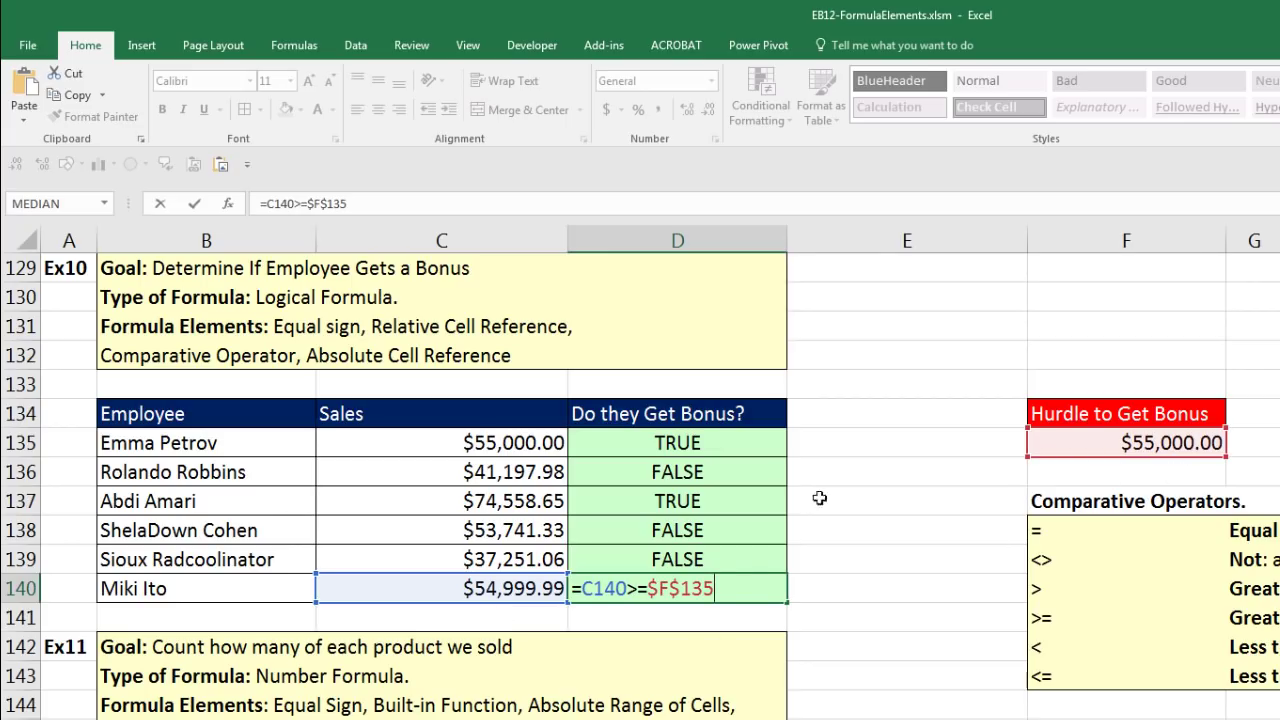
pyautogui.hotkey('ctrl', 'Return')
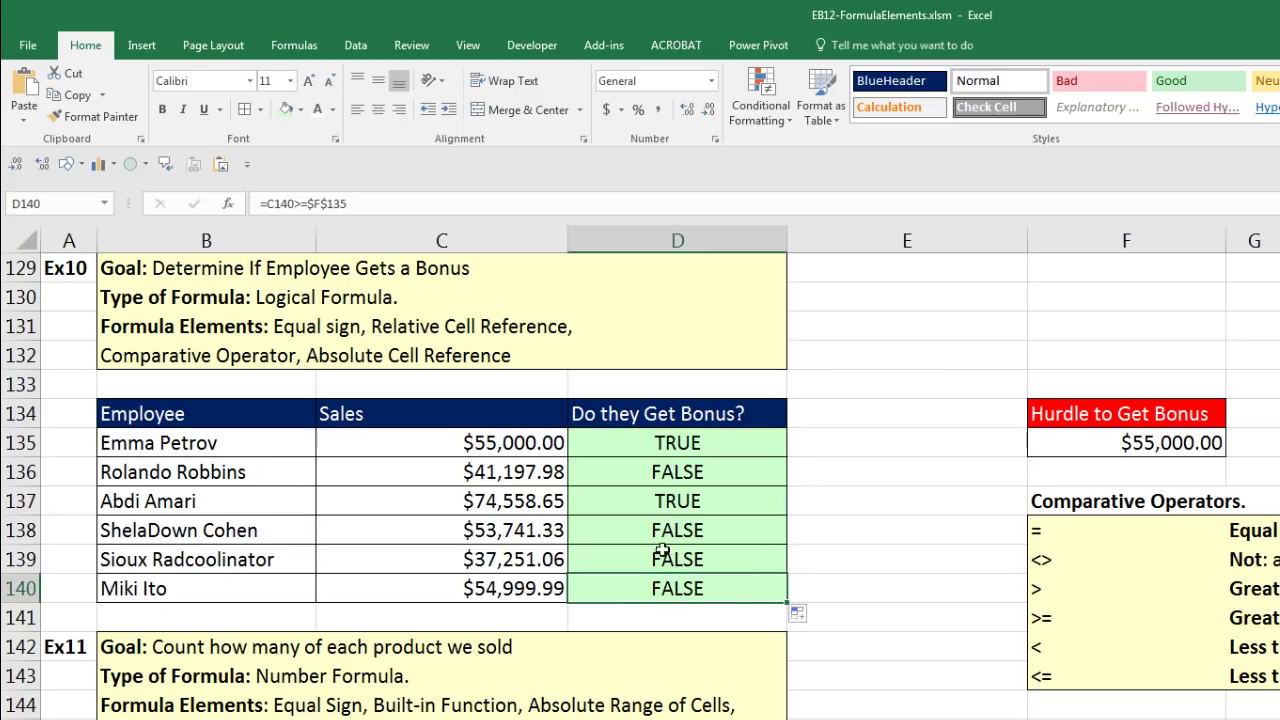
pyautogui.press('F2')
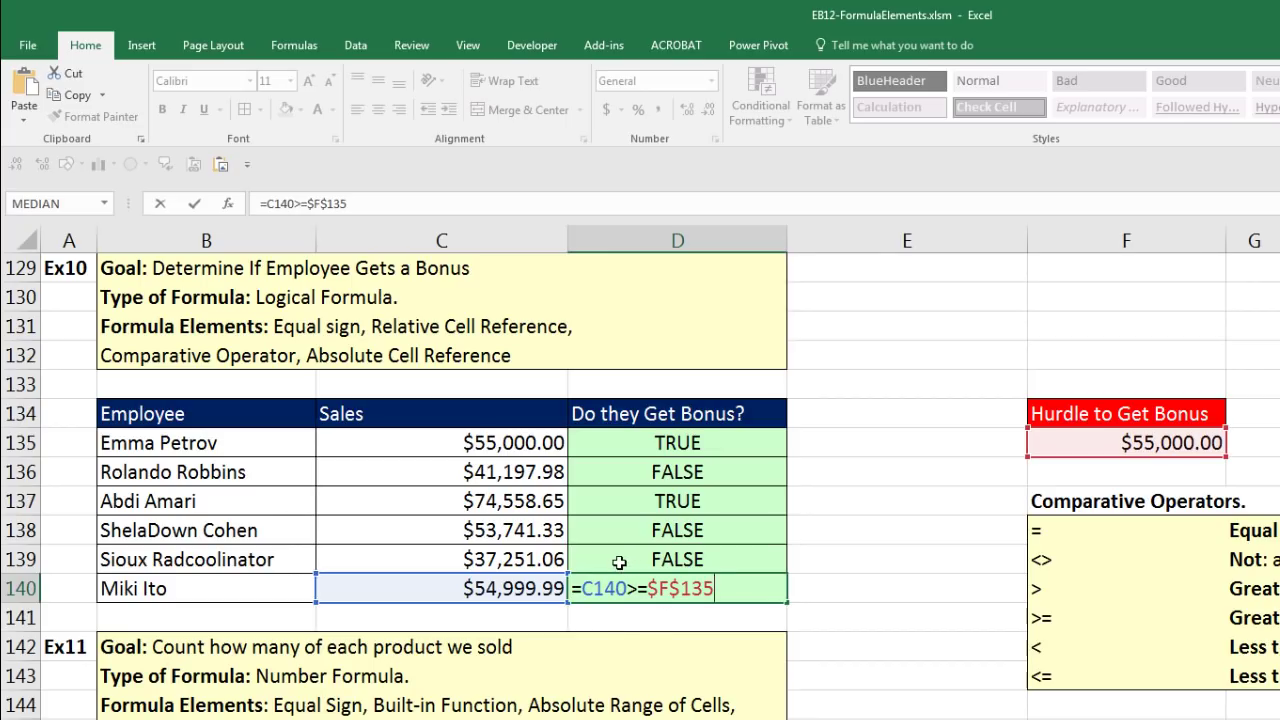
pyautogui.hotkey('ctrl', 'Return')
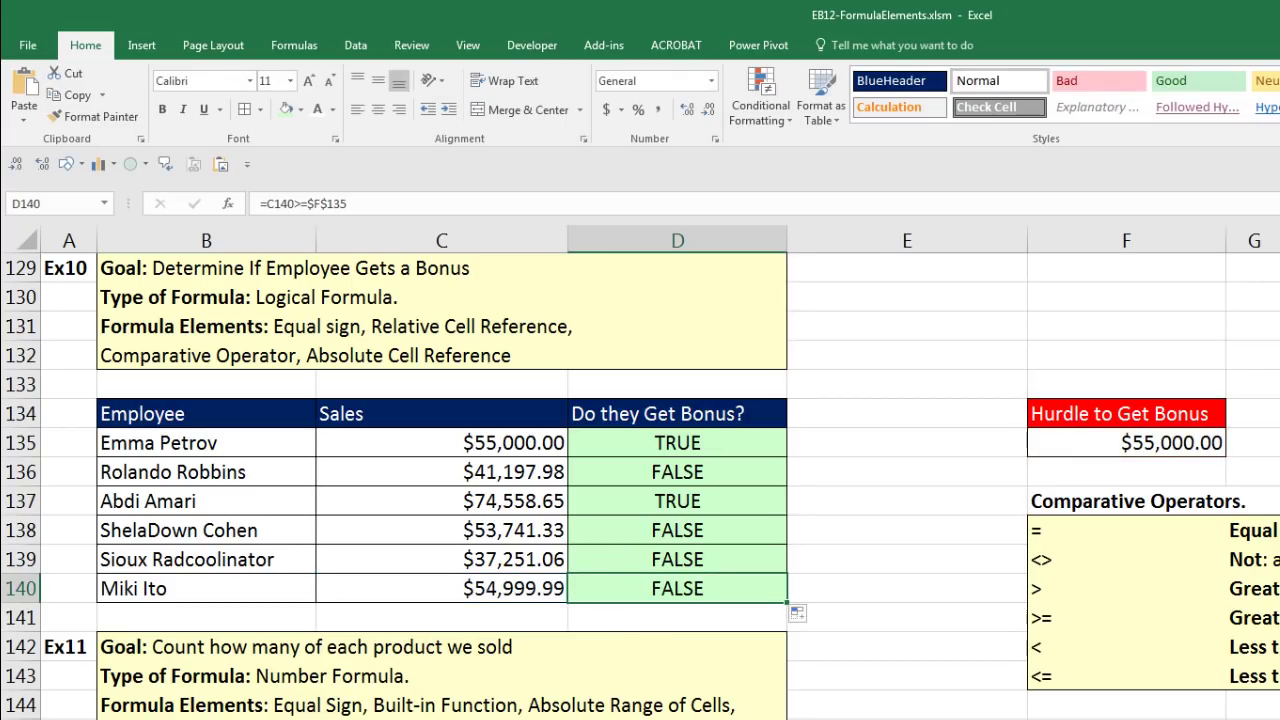
# In Ex11, write =COUNTIFS($B$148:$B$153,B156) in C156 to count the sales of Aspen.
pyautogui.scroll(-4, 640, 480)
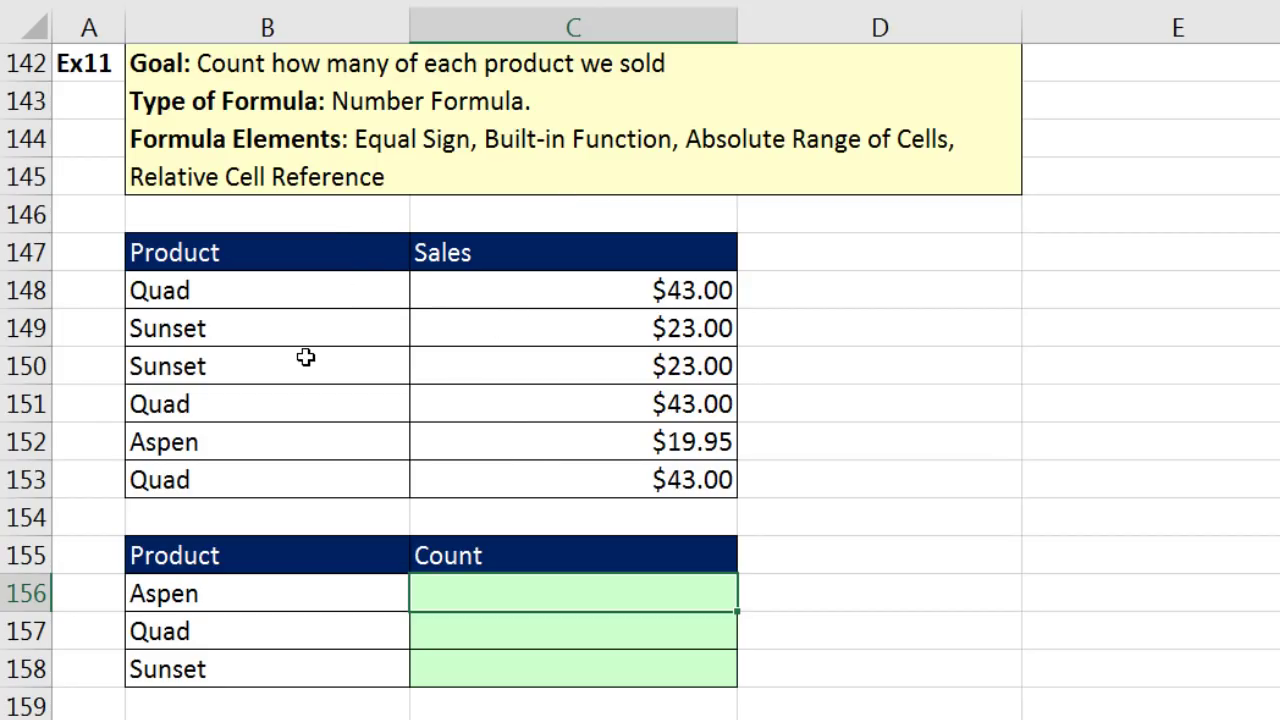
pyautogui.click(318, 592)
pyautogui.click(308, 640)
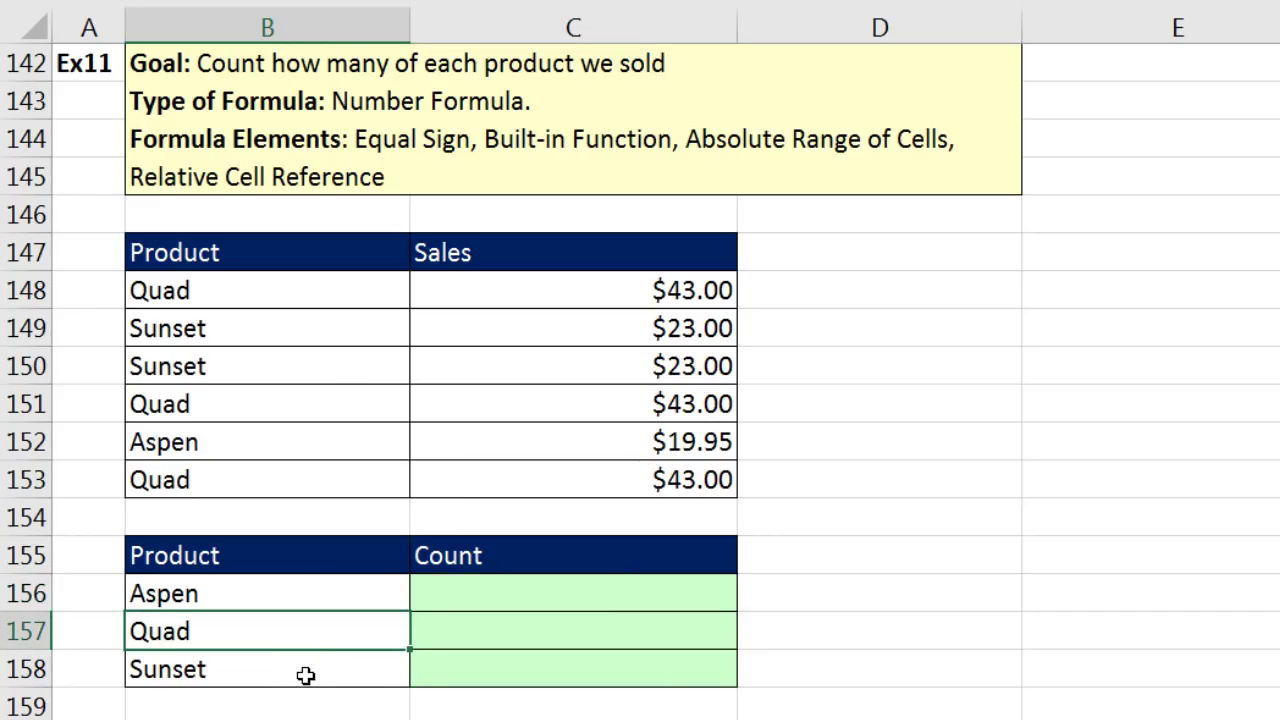
pyautogui.click(306, 676)
pyautogui.click(448, 589)
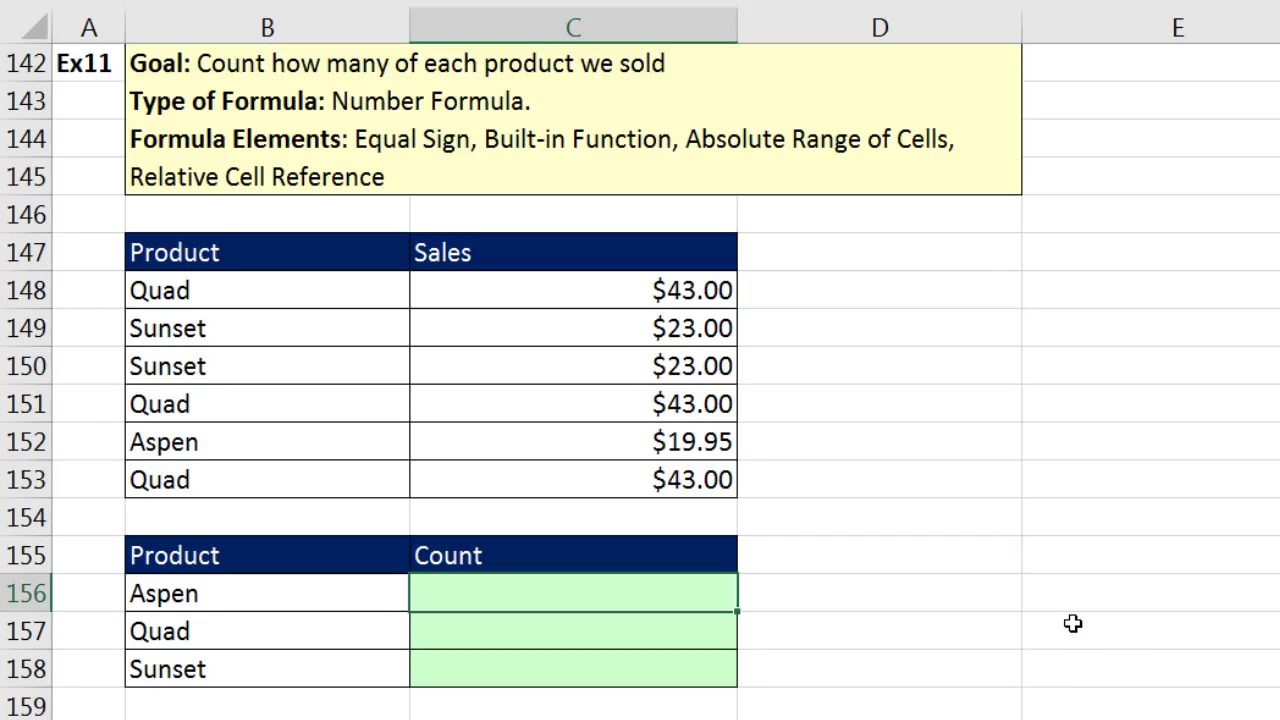
pyautogui.write('=co')
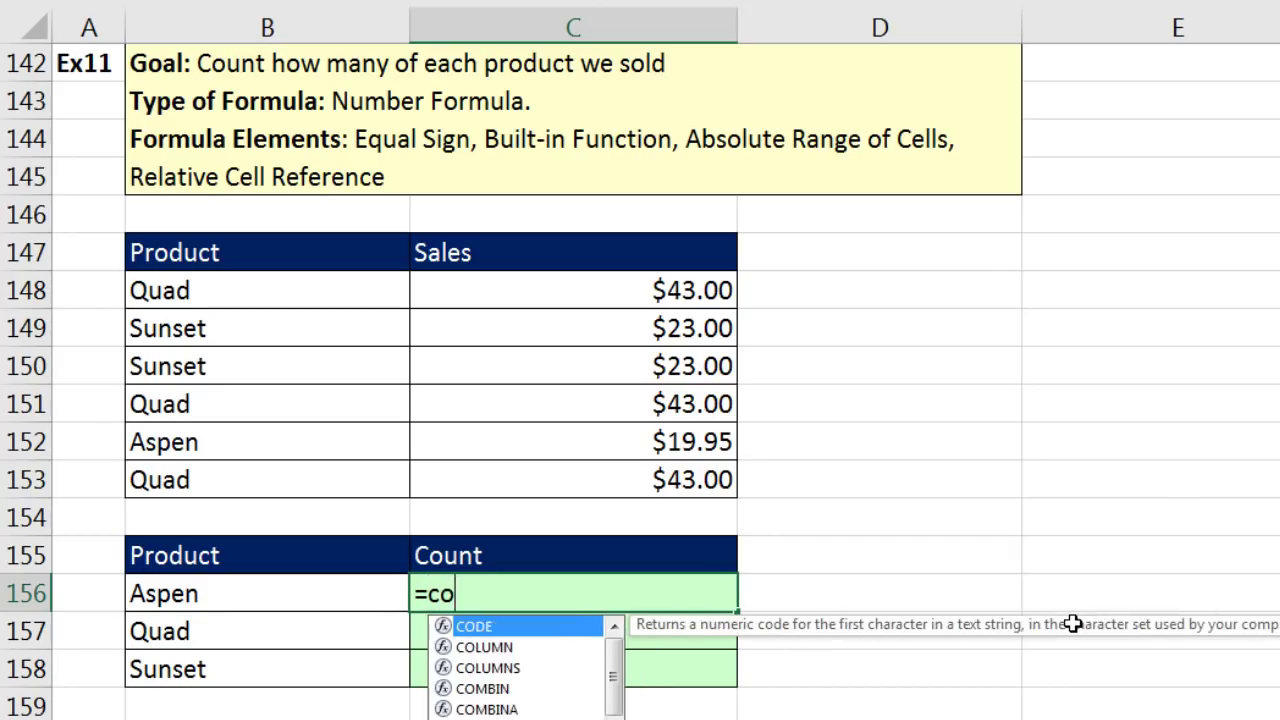
pyautogui.write('untifs')
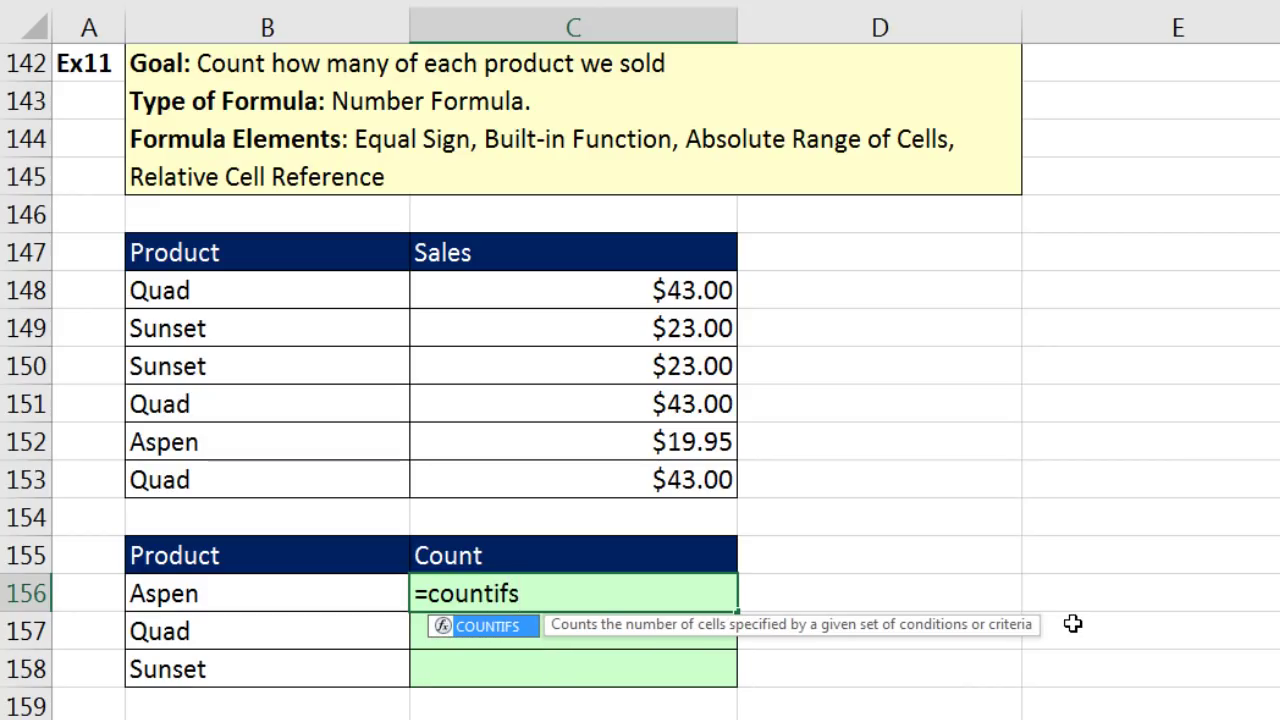
pyautogui.press('Tab')
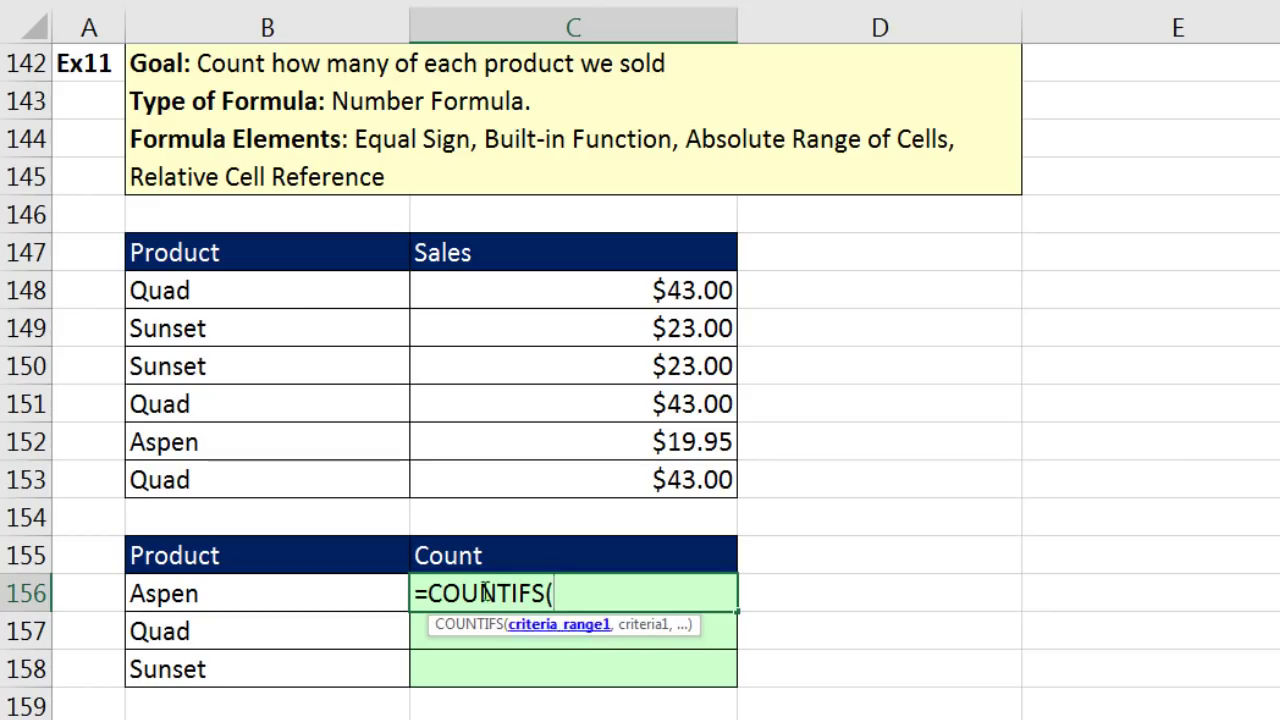
pyautogui.moveTo(259, 289); pyautogui.dragTo(273, 480)
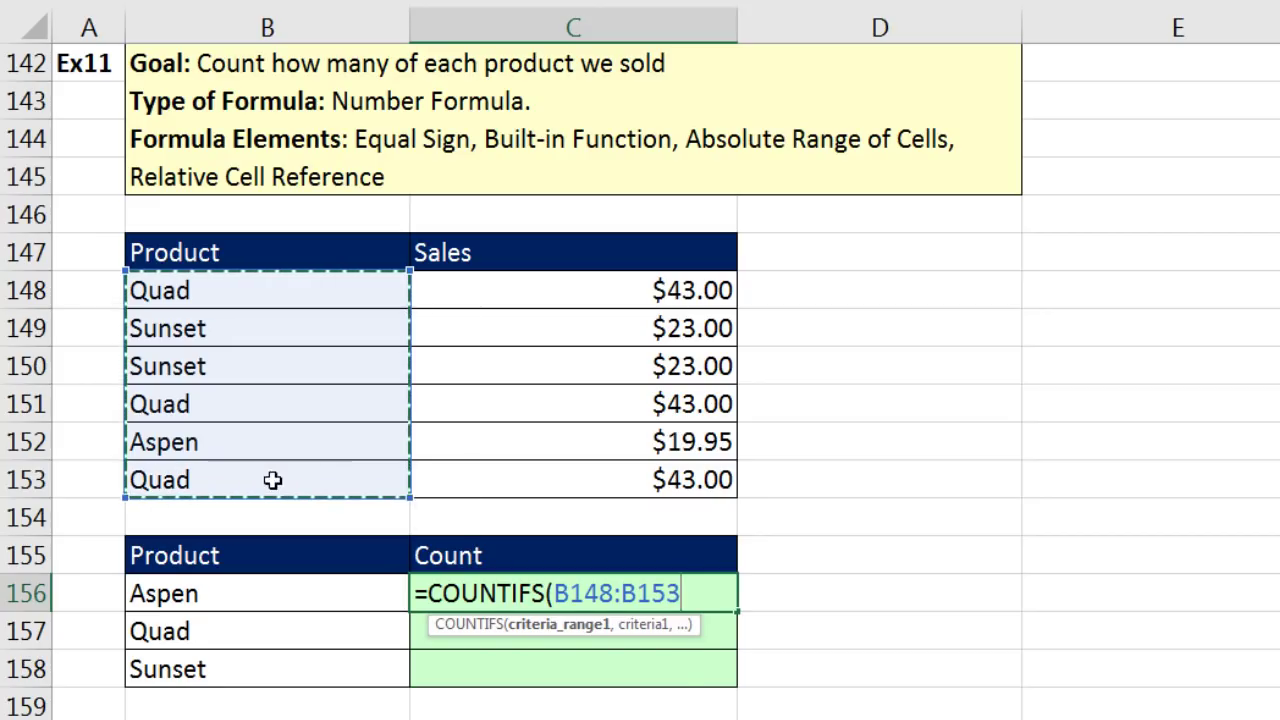
pyautogui.press('F4')
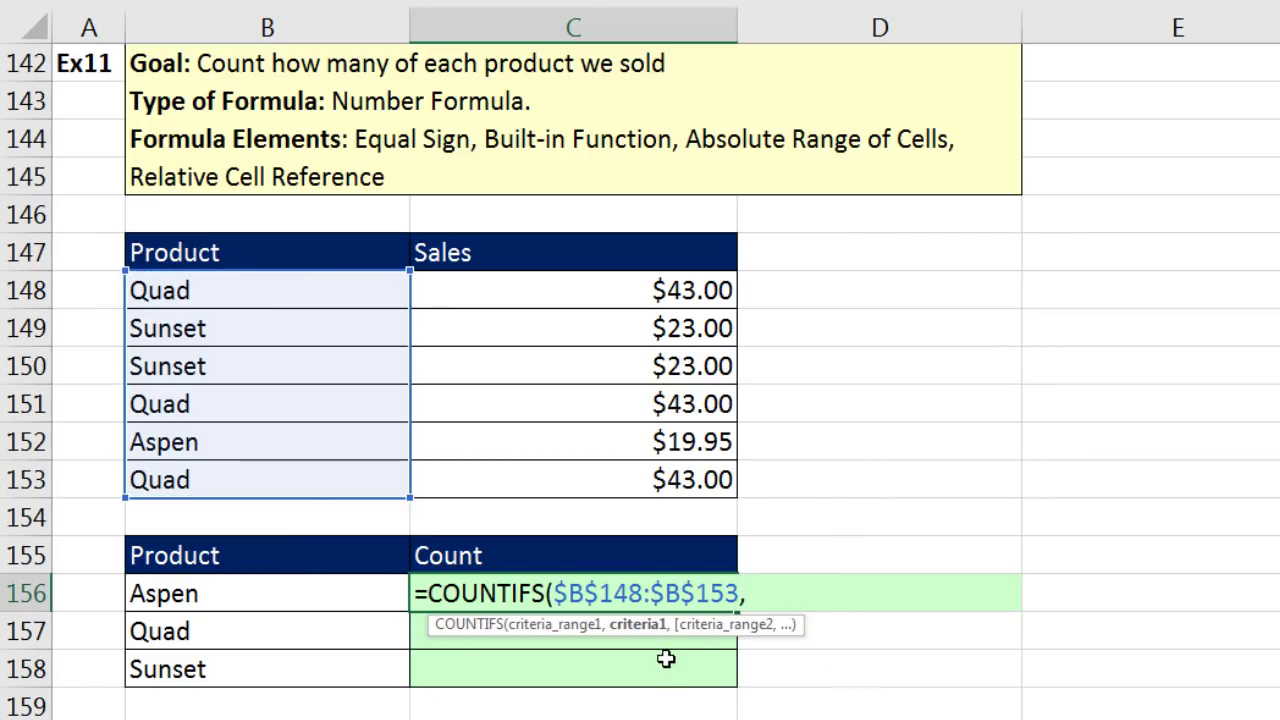
pyautogui.click(341, 593)
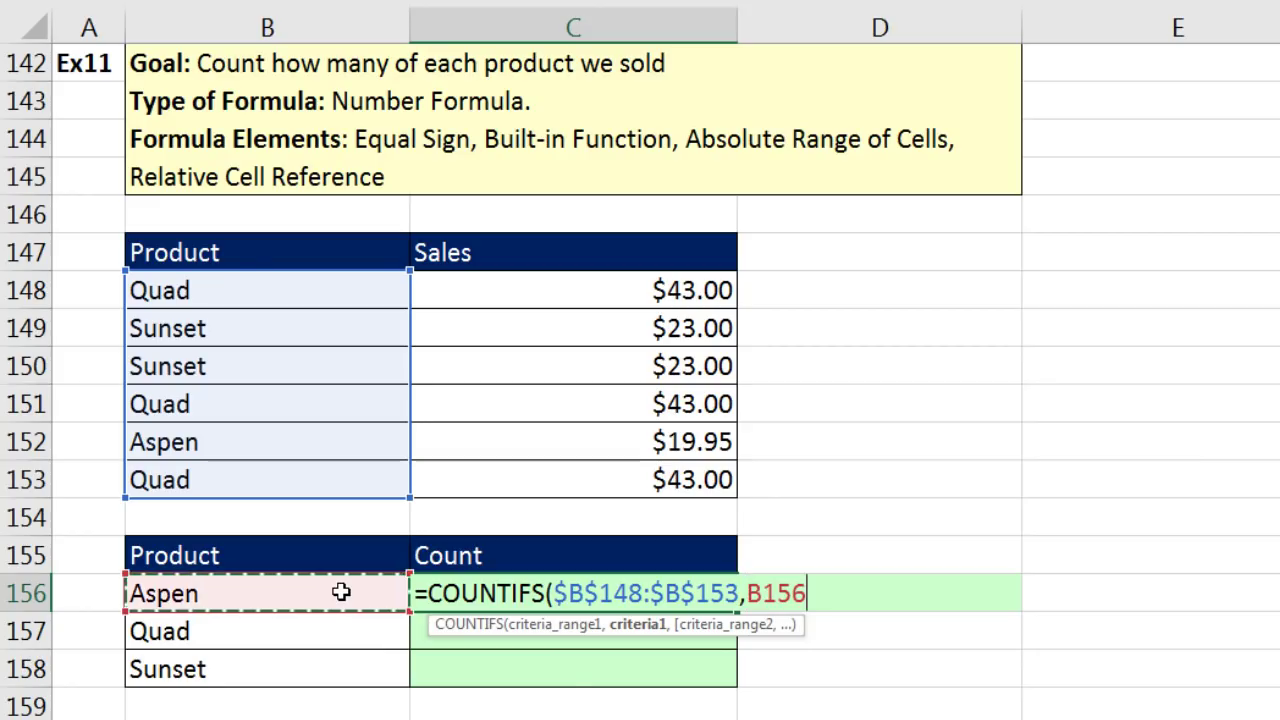
pyautogui.write(')')
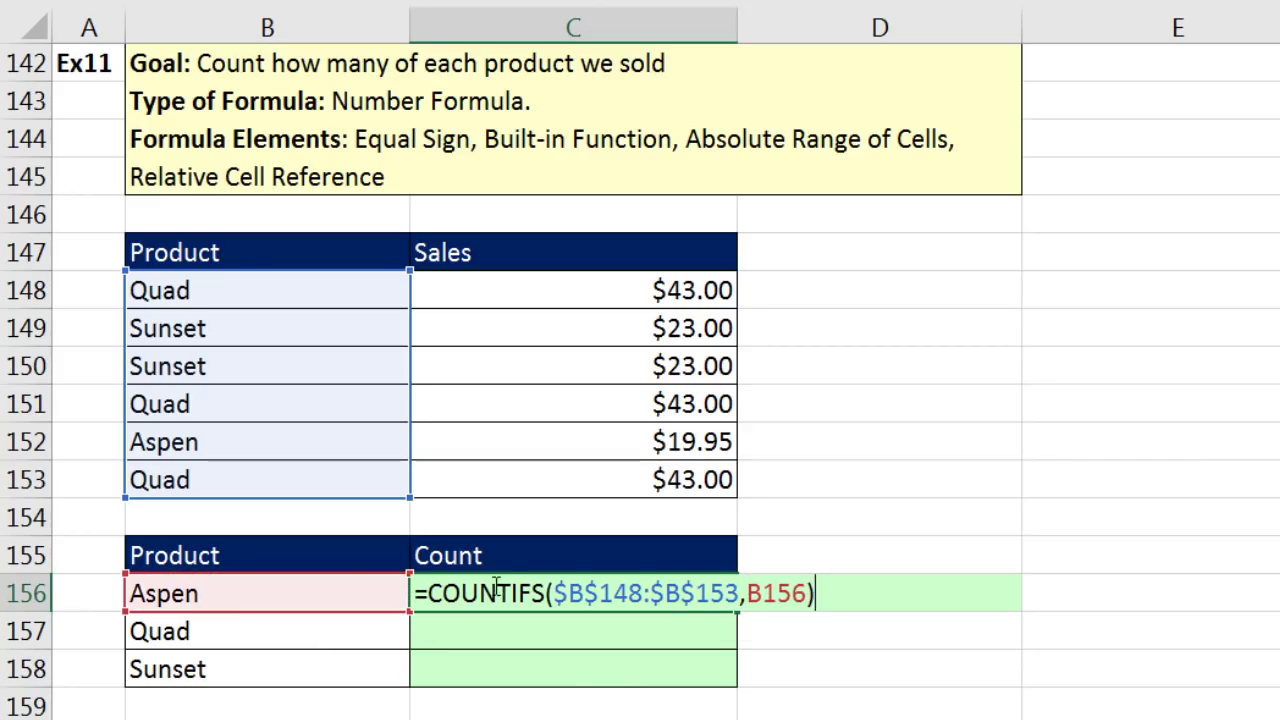
# Review the COUNTIFS function name and its criteria_range1 and criteria1 arguments, and commit the formula in C156.
pyautogui.click(428, 593)
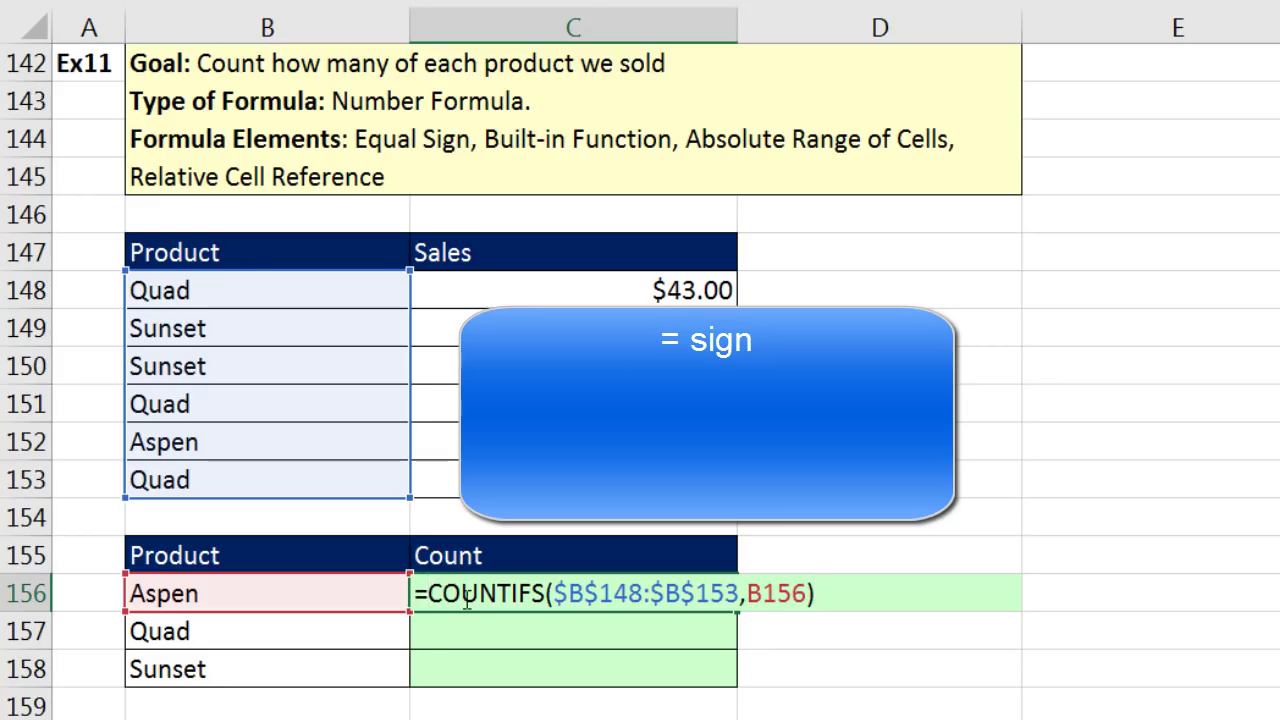
pyautogui.moveTo(428, 595); pyautogui.dragTo(547, 594)
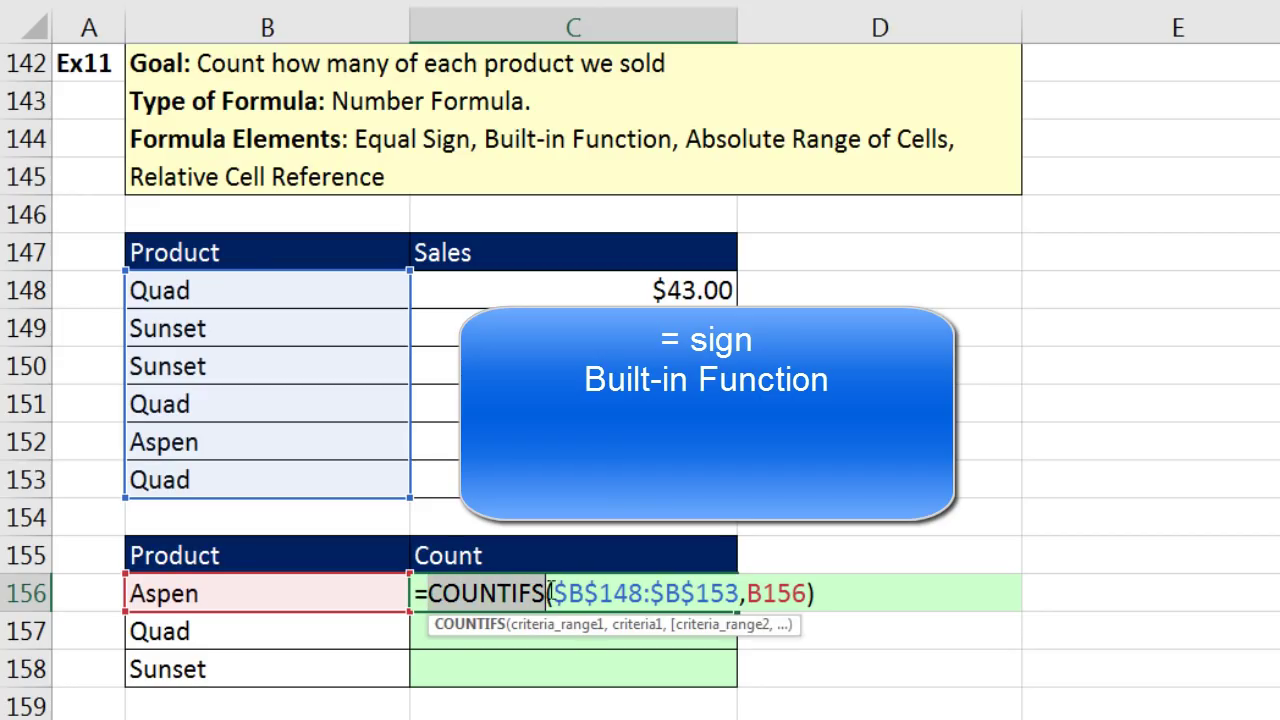
pyautogui.click(566, 626)
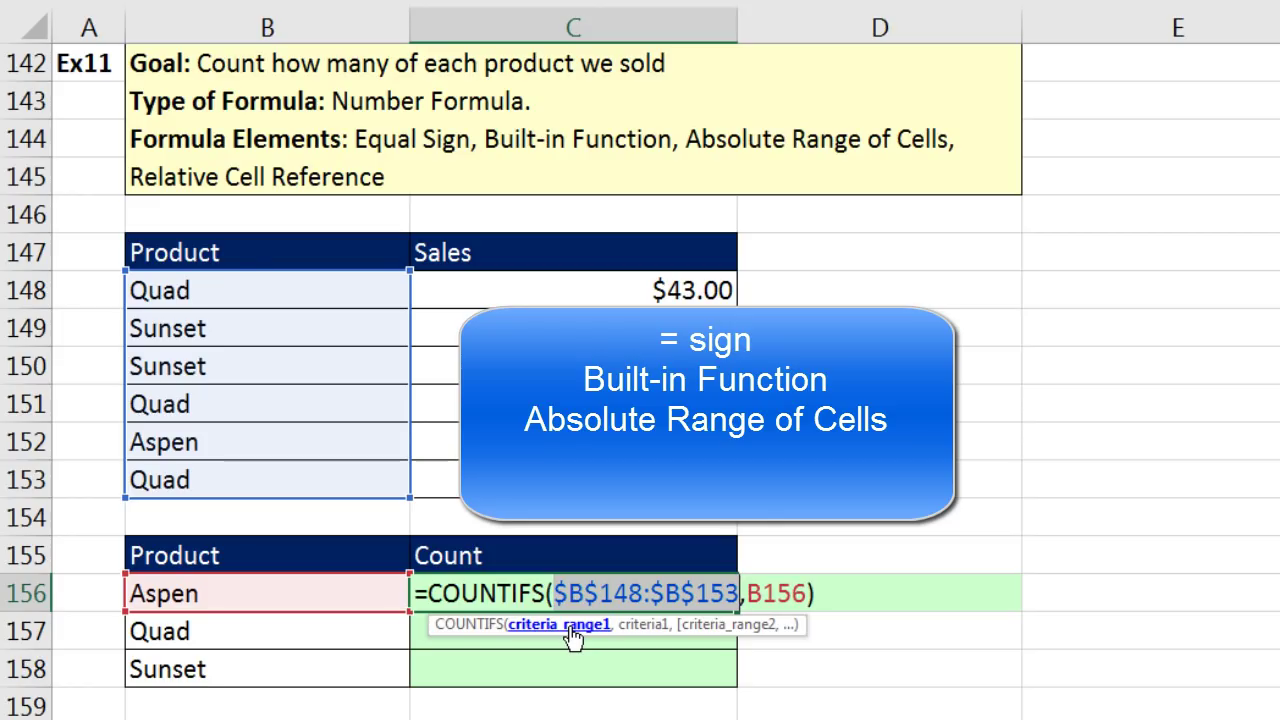
pyautogui.click(637, 626)
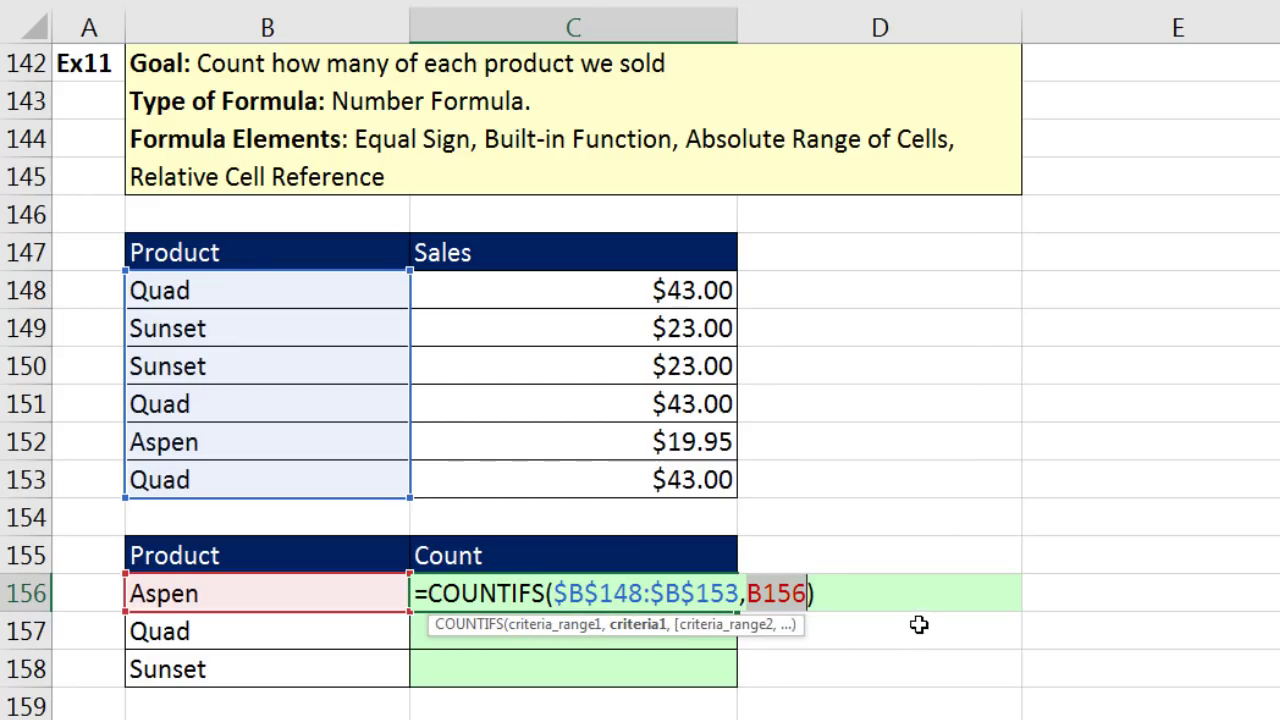
pyautogui.hotkey('ctrl', 'Return')
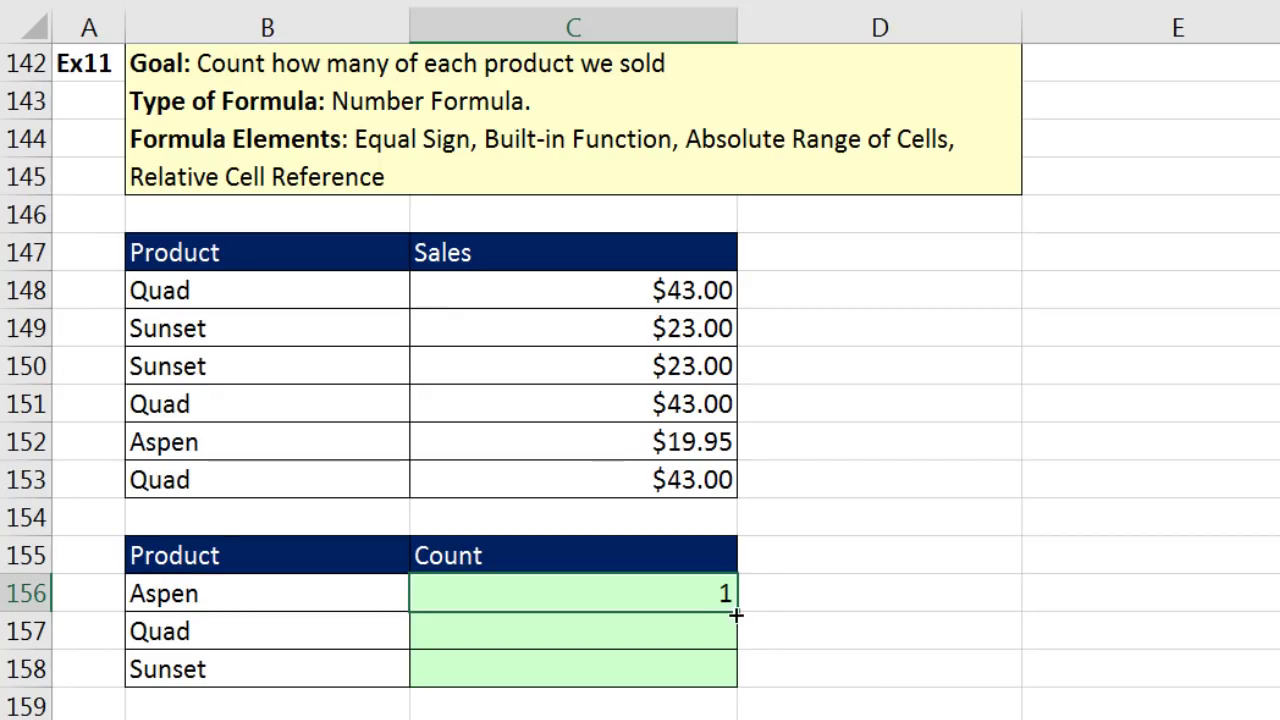
# Fill the COUNTIFS formula from C156 down to C158 and check the cell references in the last formula.
pyautogui.doubleClick(736, 614)
pyautogui.click(651, 666)
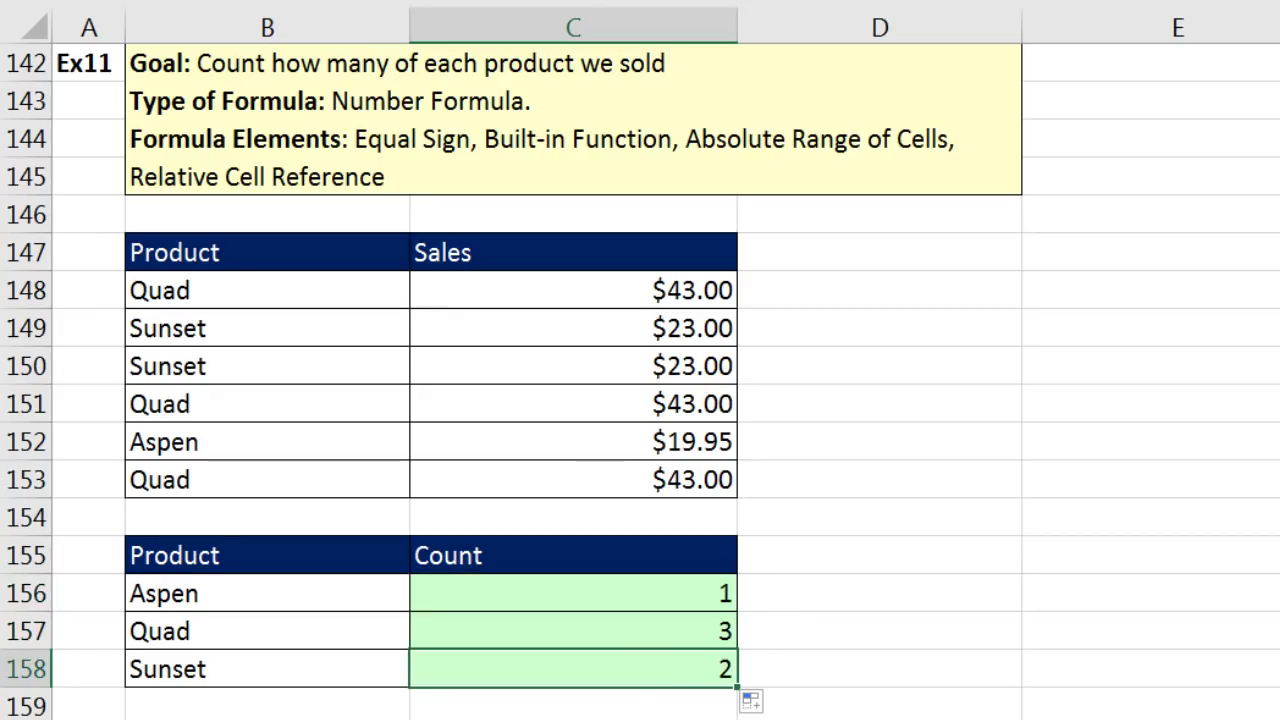
pyautogui.press('F2')
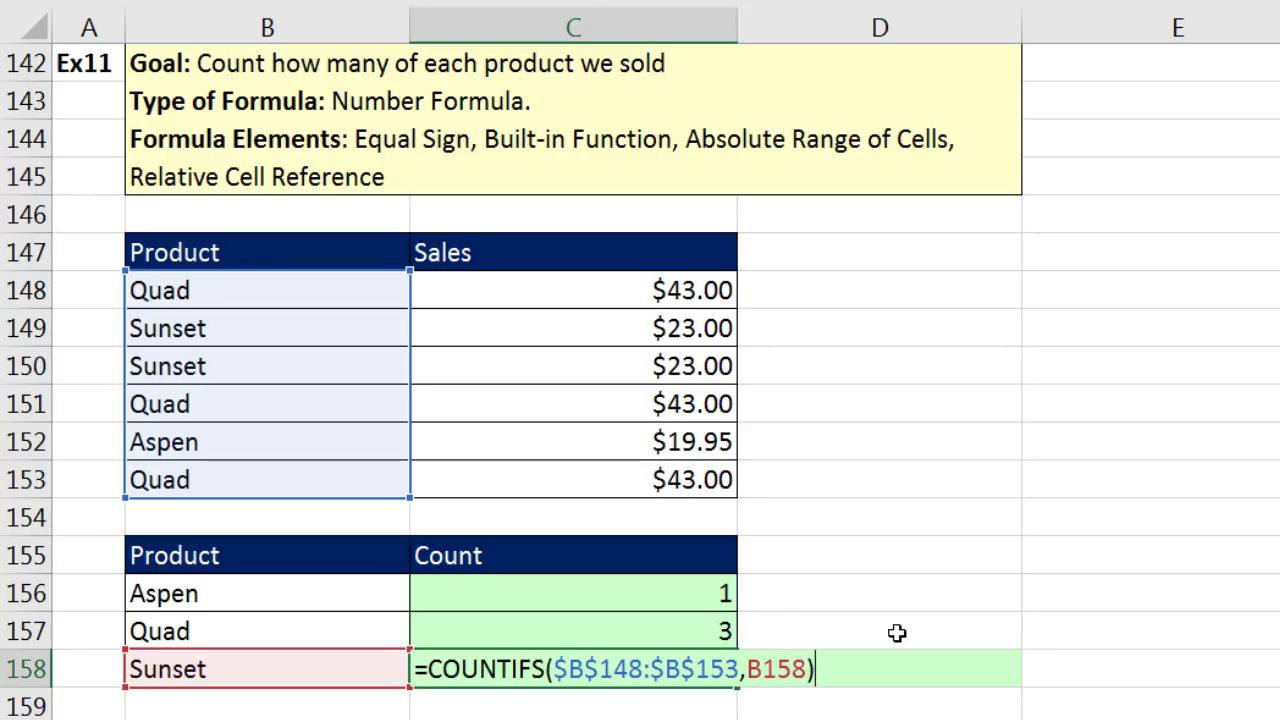
pyautogui.hotkey('ctrl', 'Return')
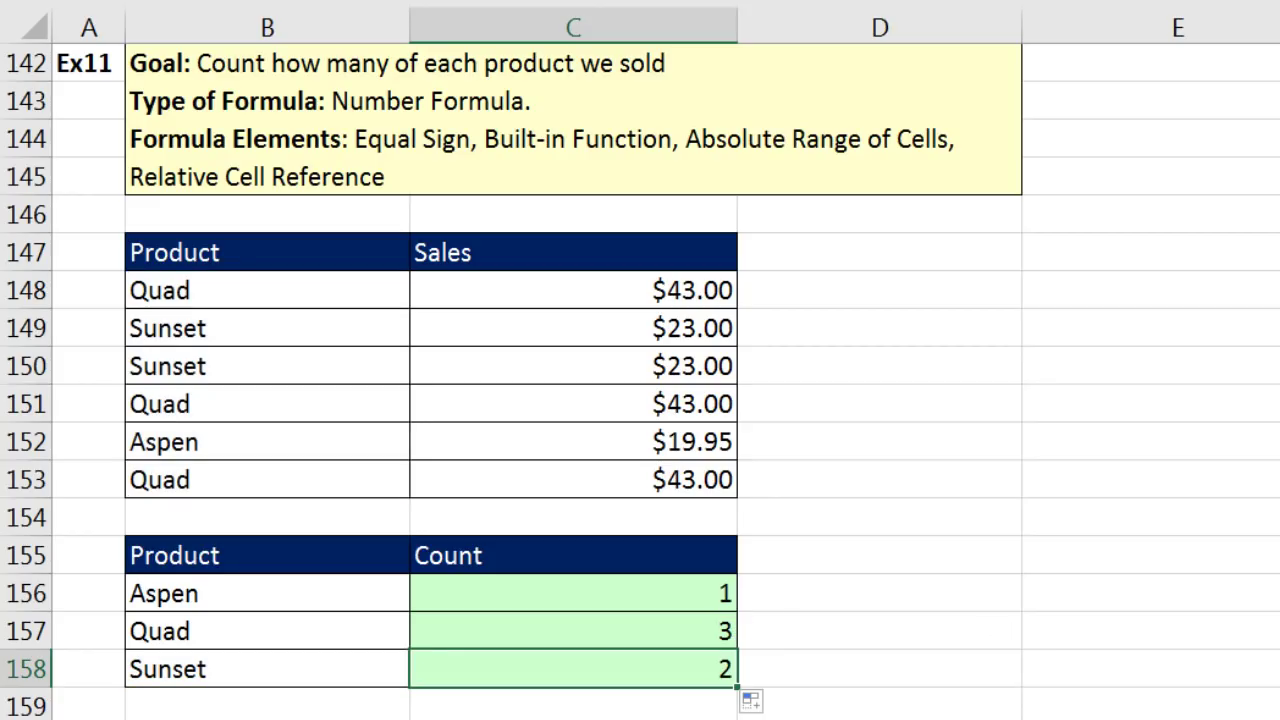
# Examine Ex12's beginning quantities, units sold, on-hand units, the reorder hurdle in D173 and the empty answer cells E166:E170.
pyautogui.scroll(-6, 640, 400)
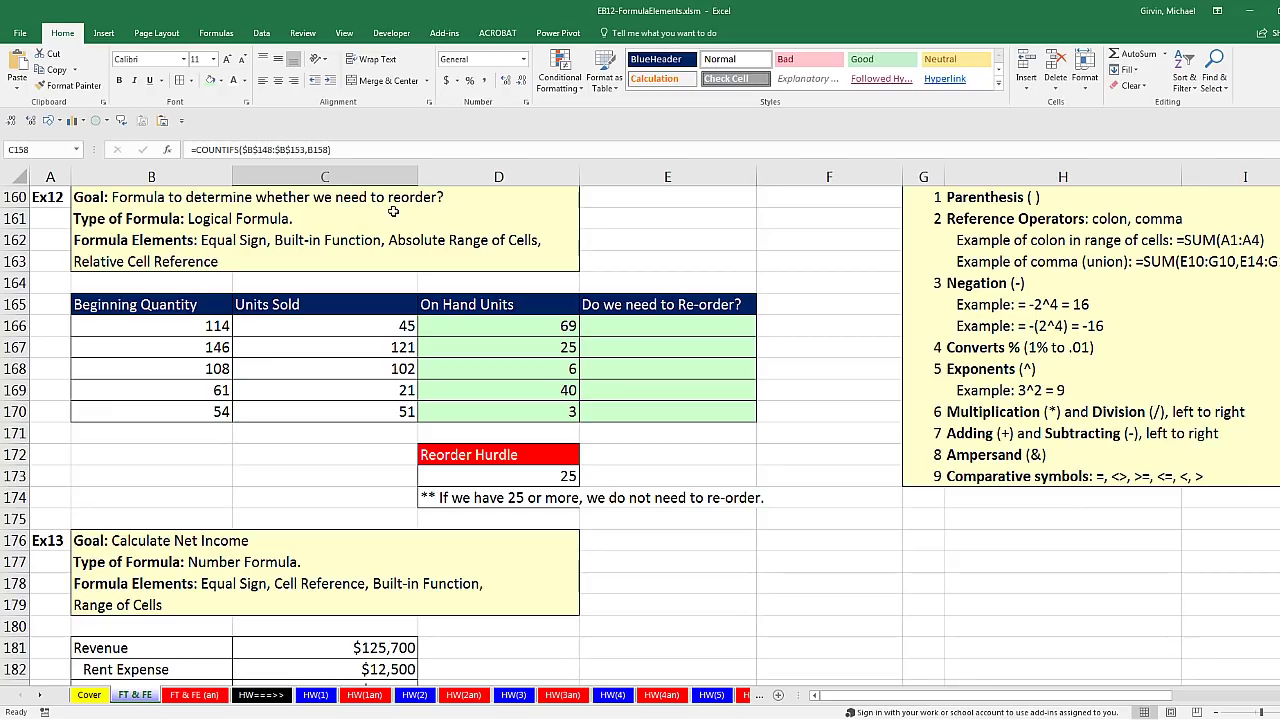
pyautogui.click(188, 330)
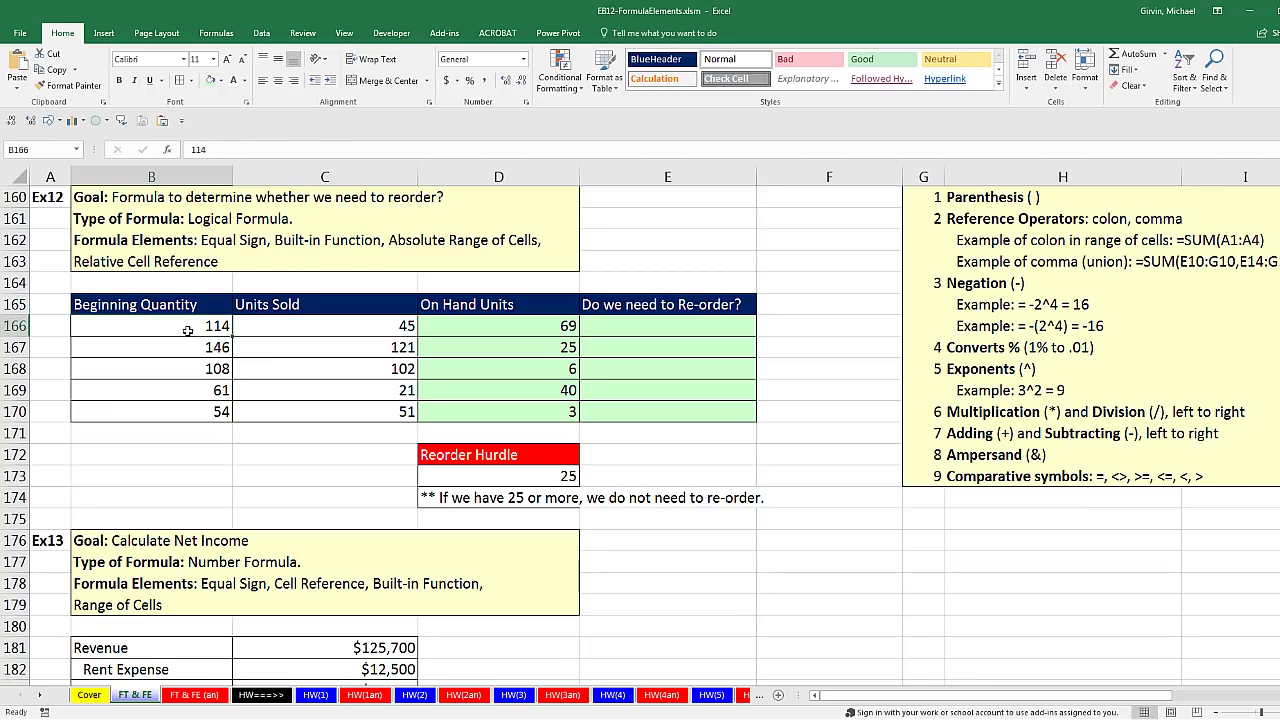
pyautogui.click(210, 347)
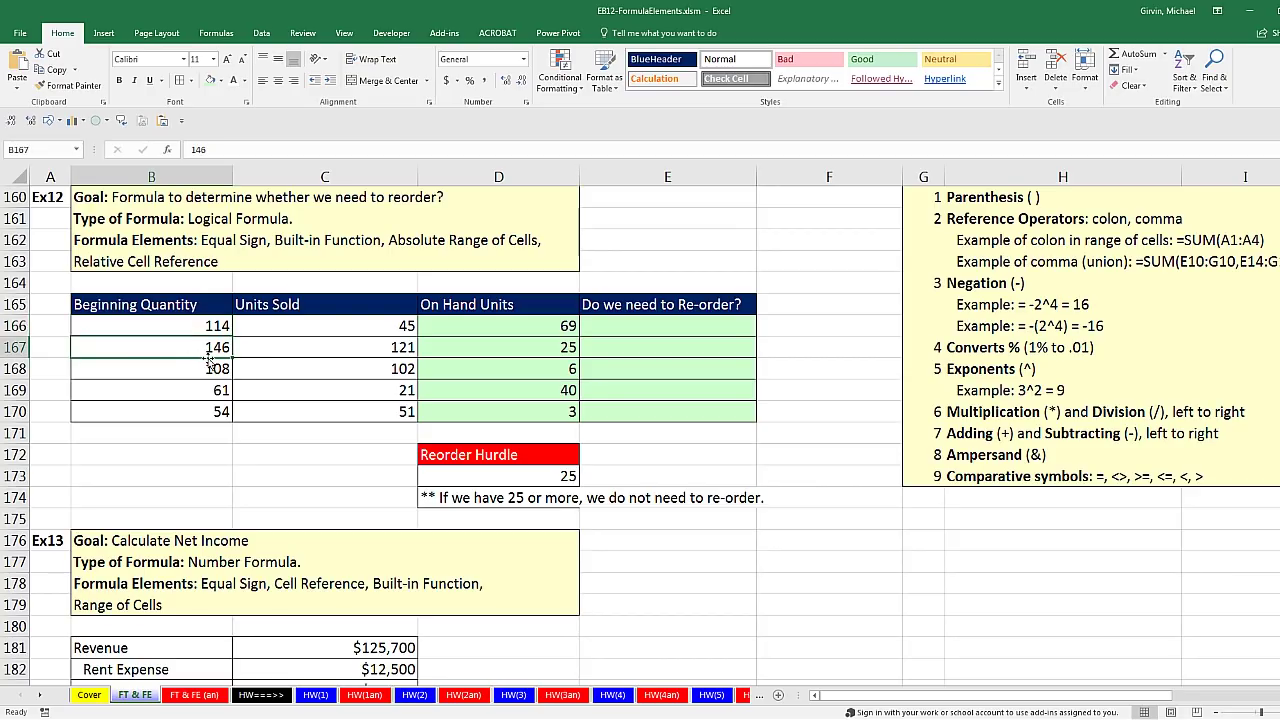
pyautogui.click(339, 352)
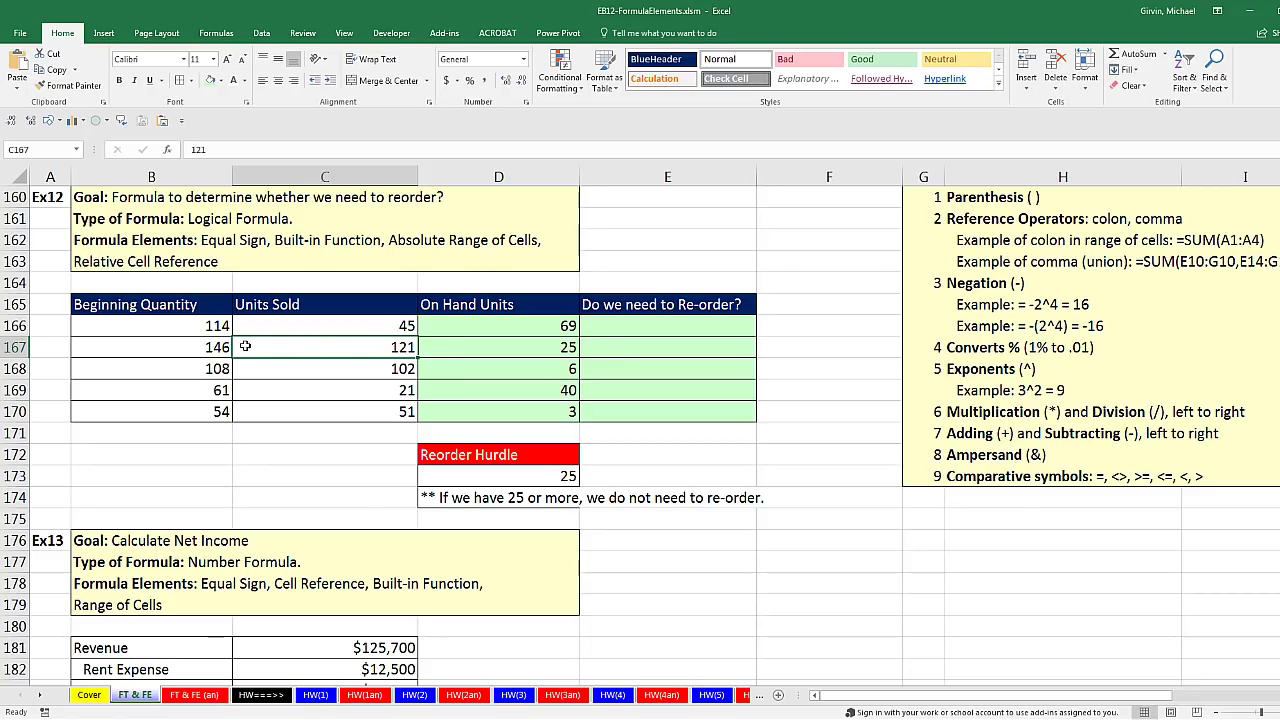
pyautogui.click(489, 350)
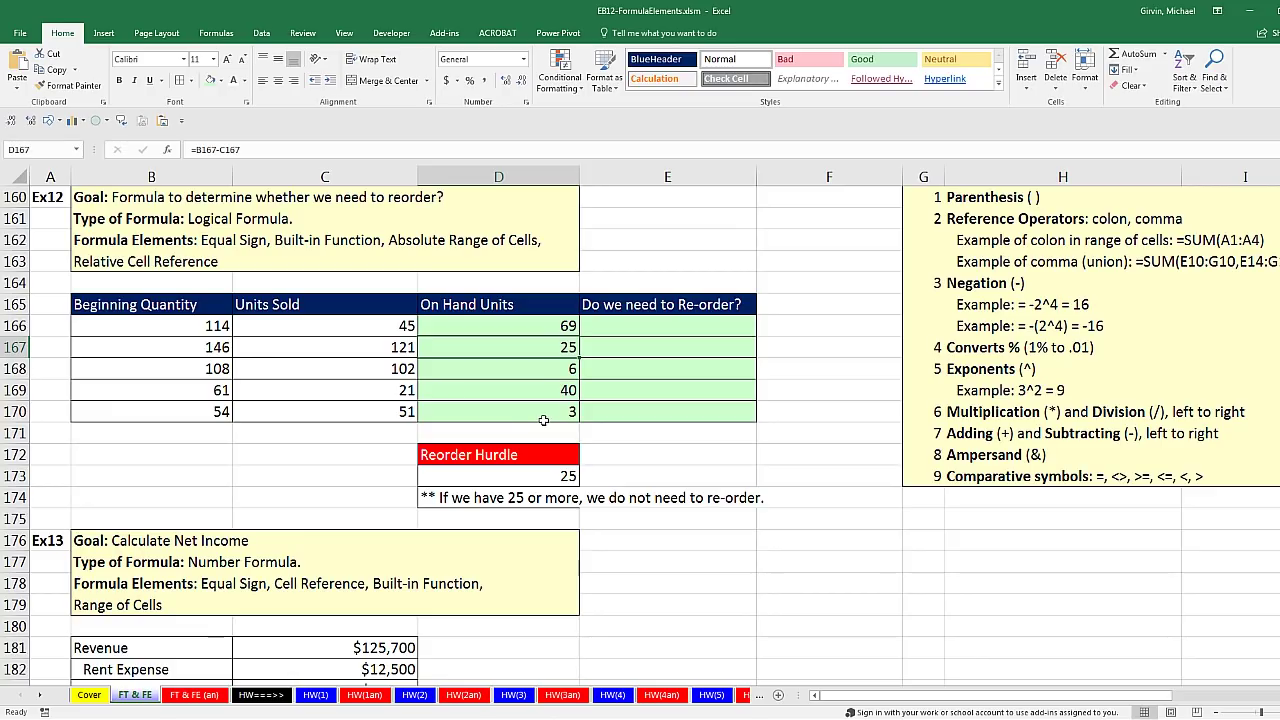
pyautogui.click(517, 477)
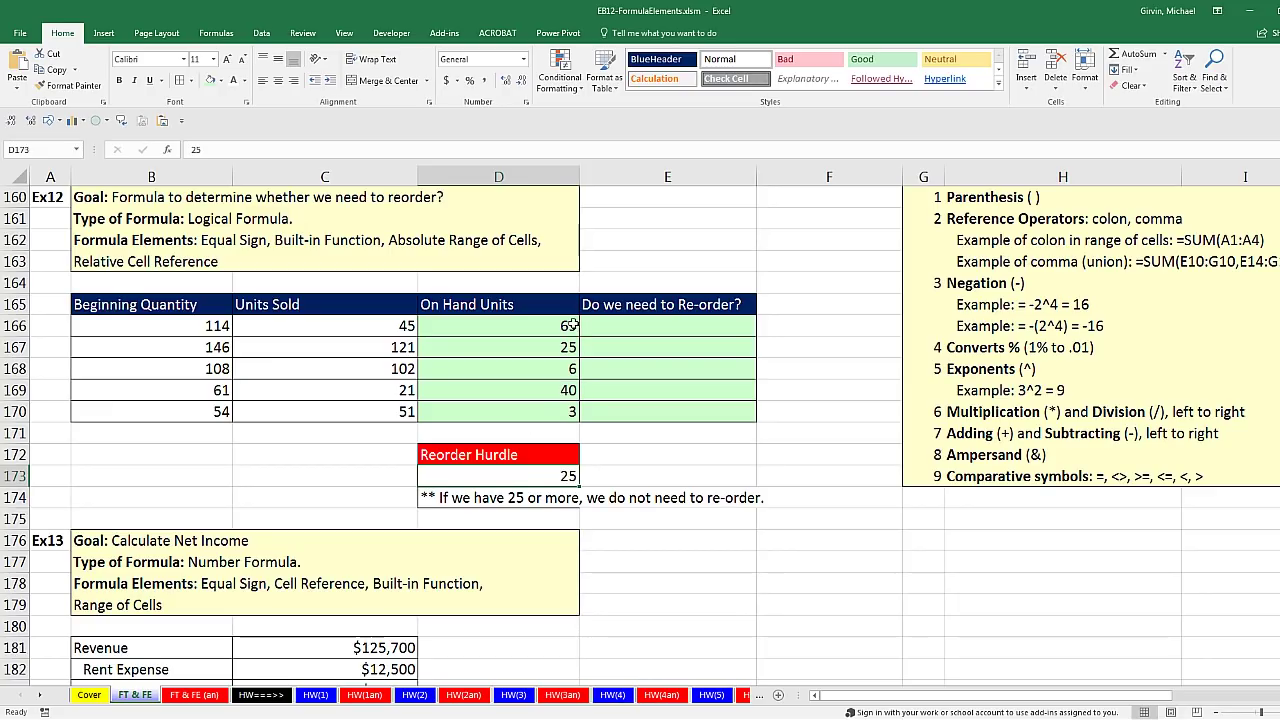
pyautogui.click(613, 326)
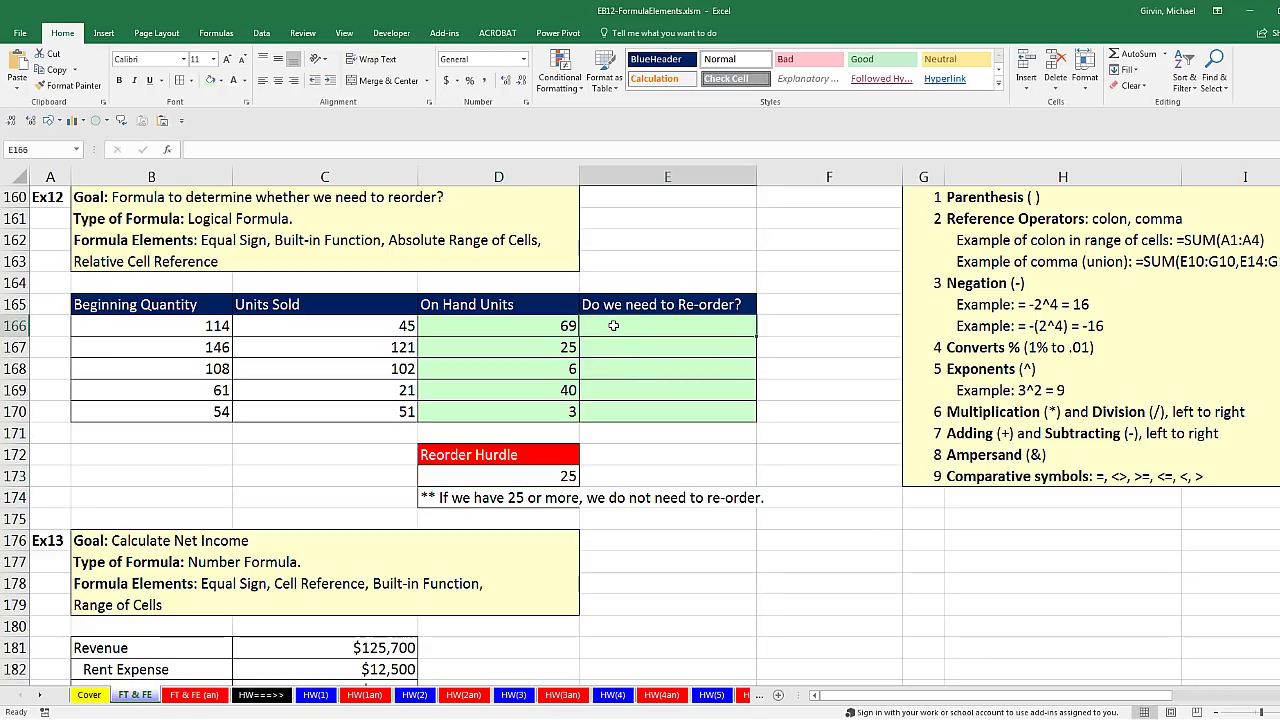
pyautogui.click(630, 343)
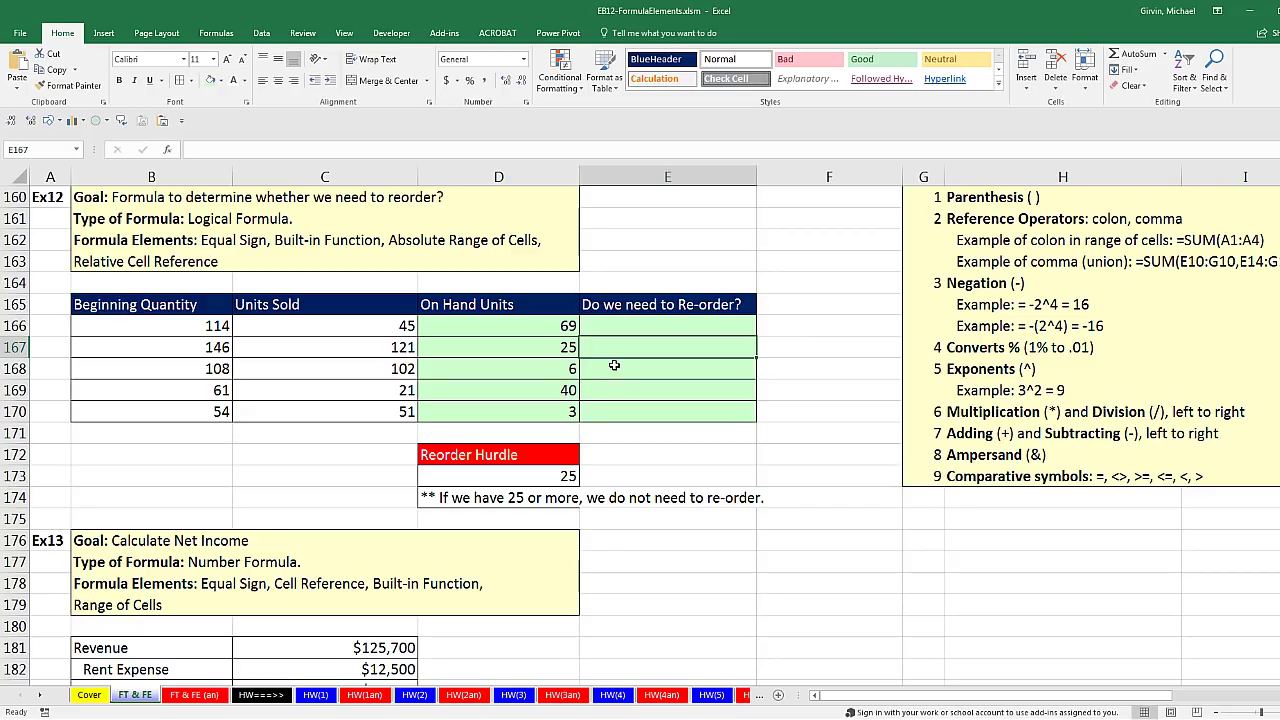
pyautogui.click(615, 367)
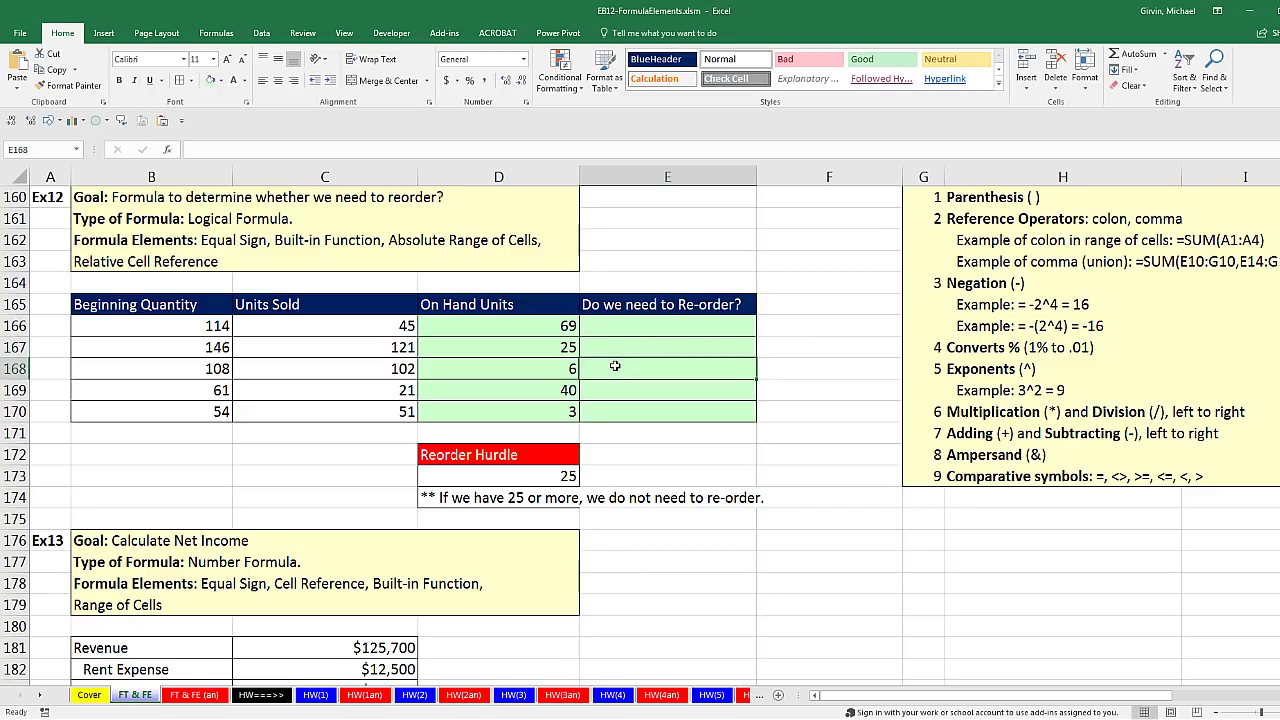
pyautogui.click(632, 390)
pyautogui.click(633, 414)
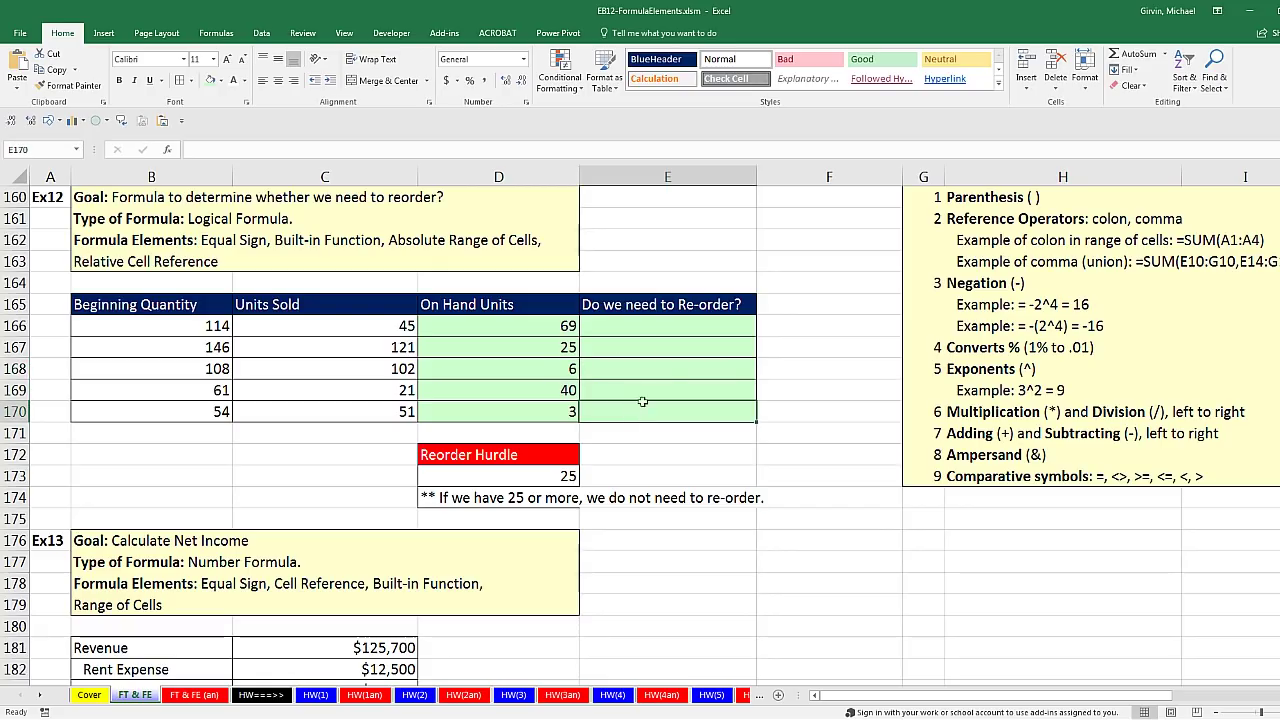
pyautogui.click(643, 327)
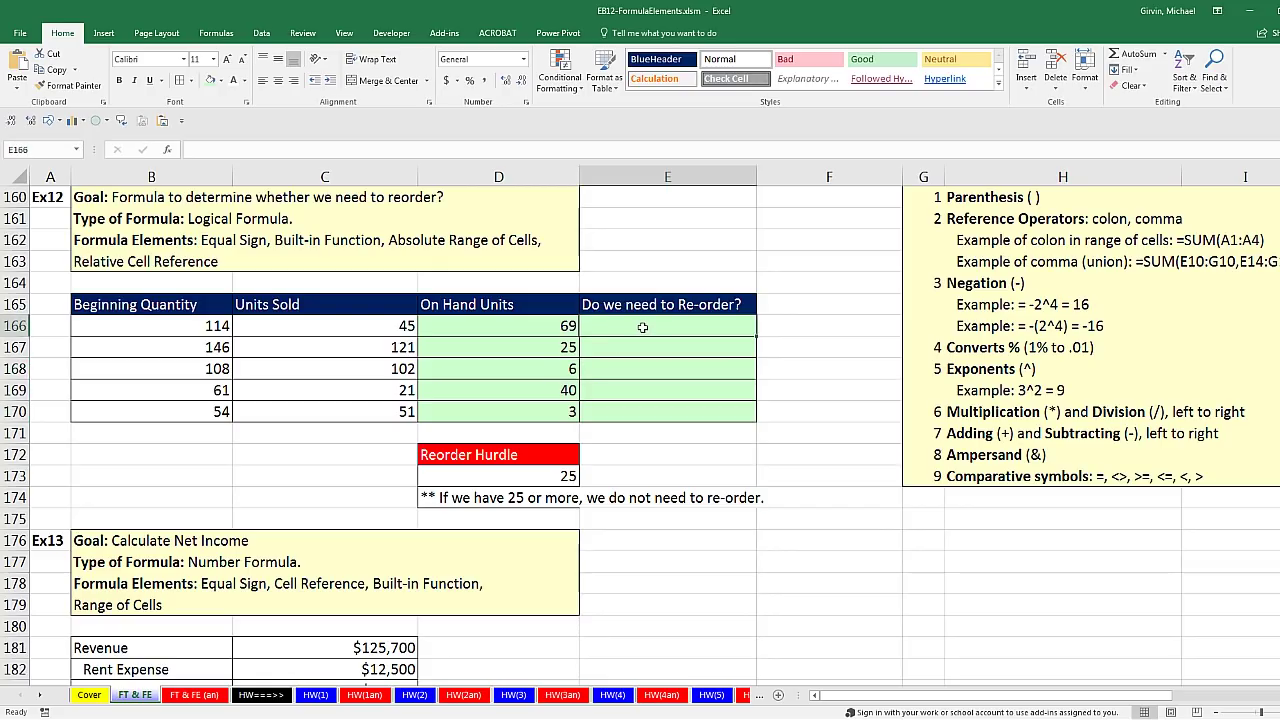
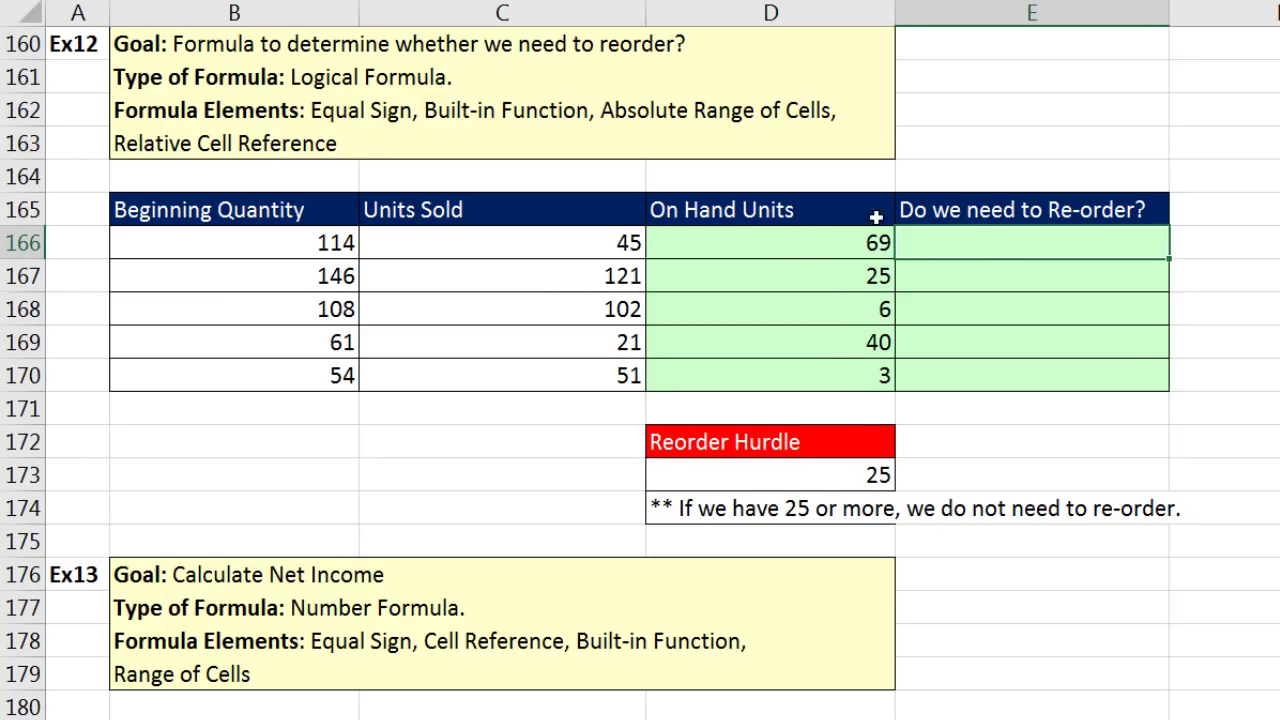
# Inspect the On Hand Units formula in D166 and leave the cell without keeping any edit.
pyautogui.click(815, 249)
pyautogui.press('F2')
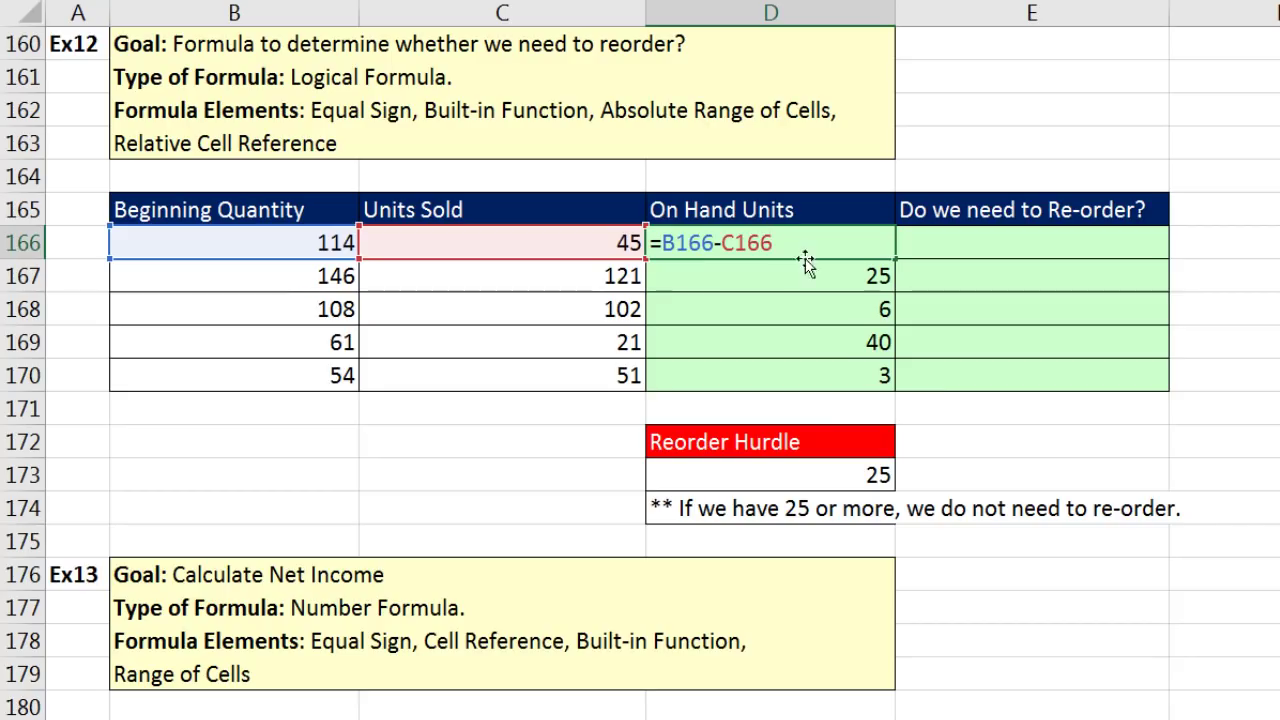
pyautogui.press('BackSpace')
pyautogui.press('BackSpace')
pyautogui.press('BackSpace')
pyautogui.press('BackSpace')
pyautogui.press('BackSpace')
pyautogui.press('BackSpace')
pyautogui.press('BackSpace')
pyautogui.press('BackSpace')
pyautogui.press('BackSpace')
pyautogui.press('BackSpace')
pyautogui.press('Escape')
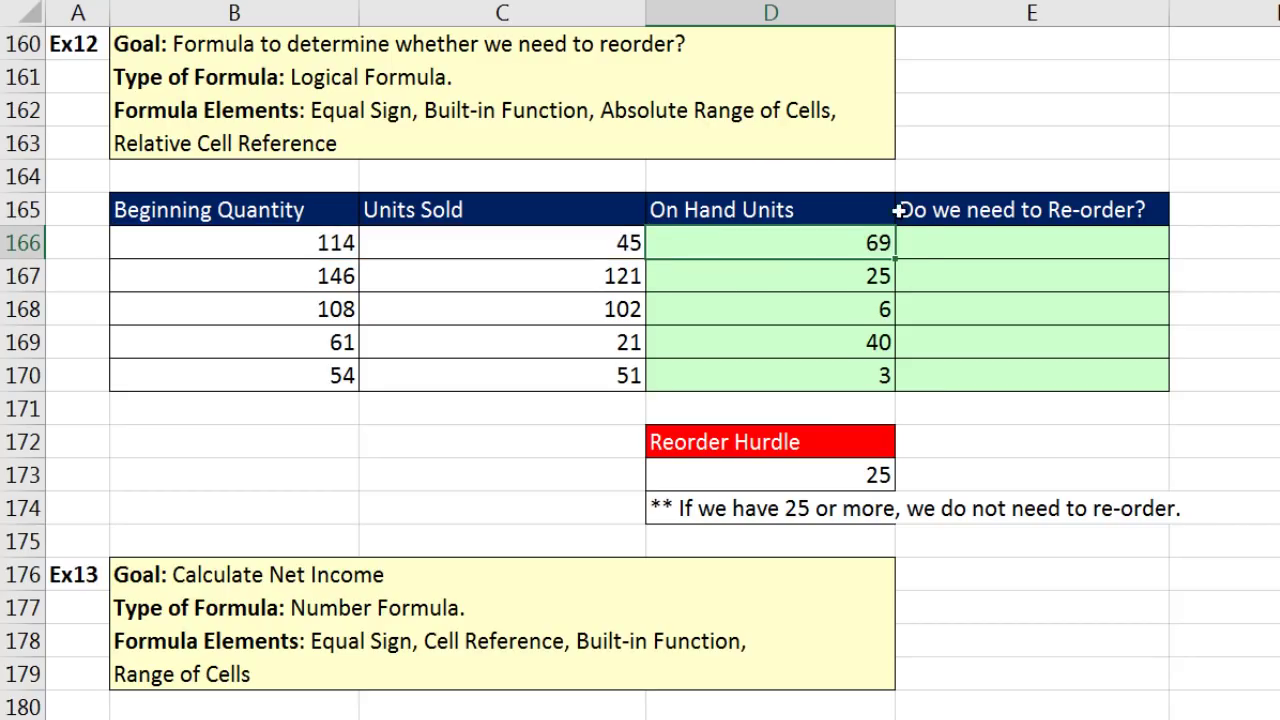
# In E166, enter =$D$173>B166-C166 to test whether the reorder hurdle exceeds the units on hand.
pyautogui.click(937, 246)
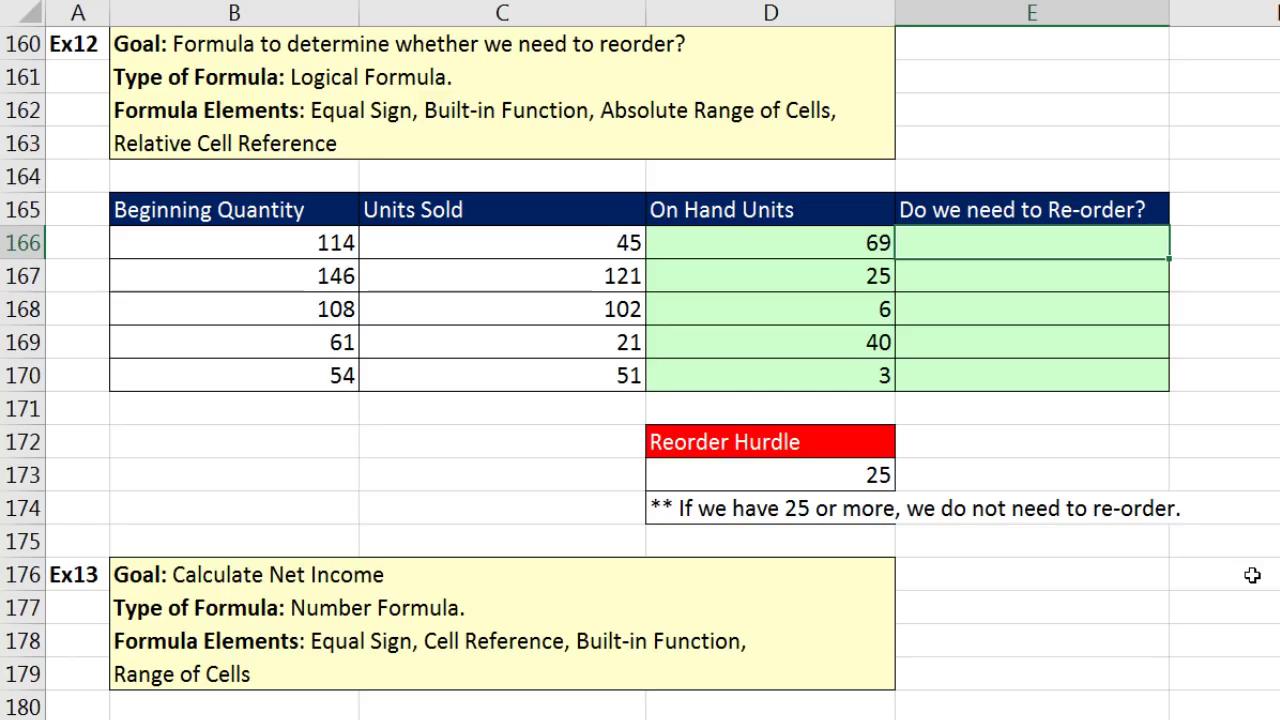
pyautogui.write('=')
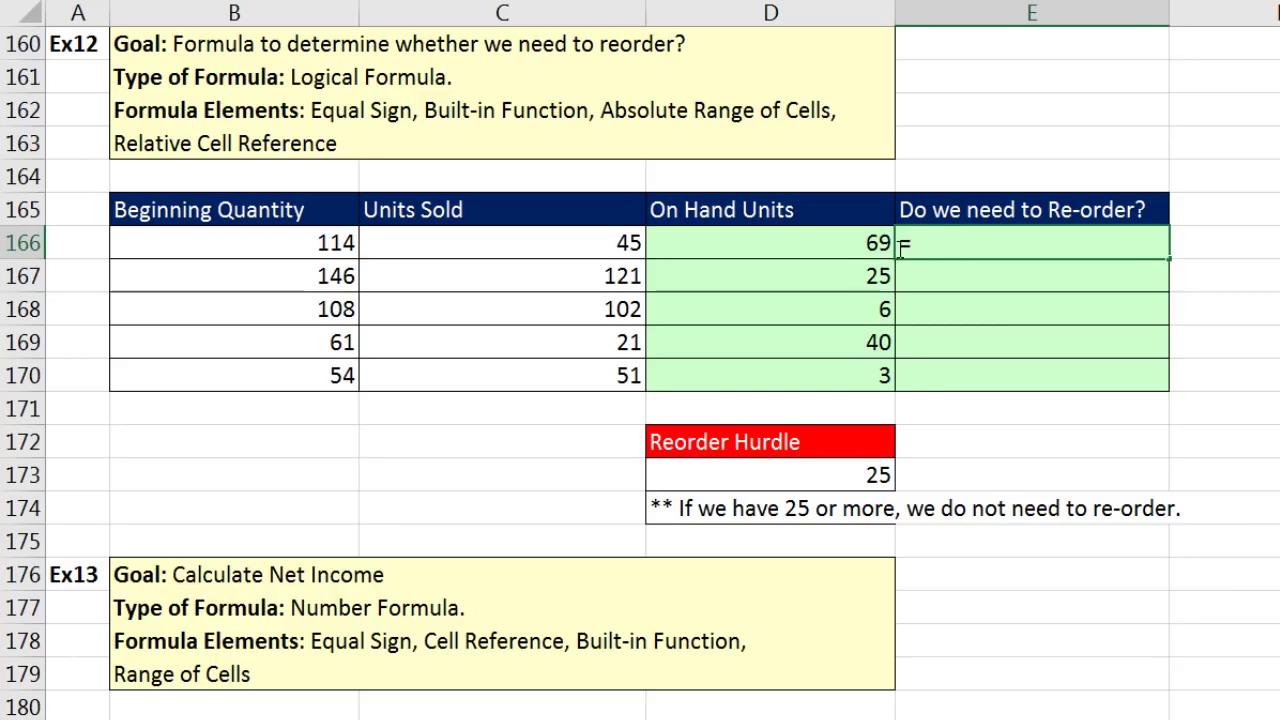
pyautogui.click(832, 477)
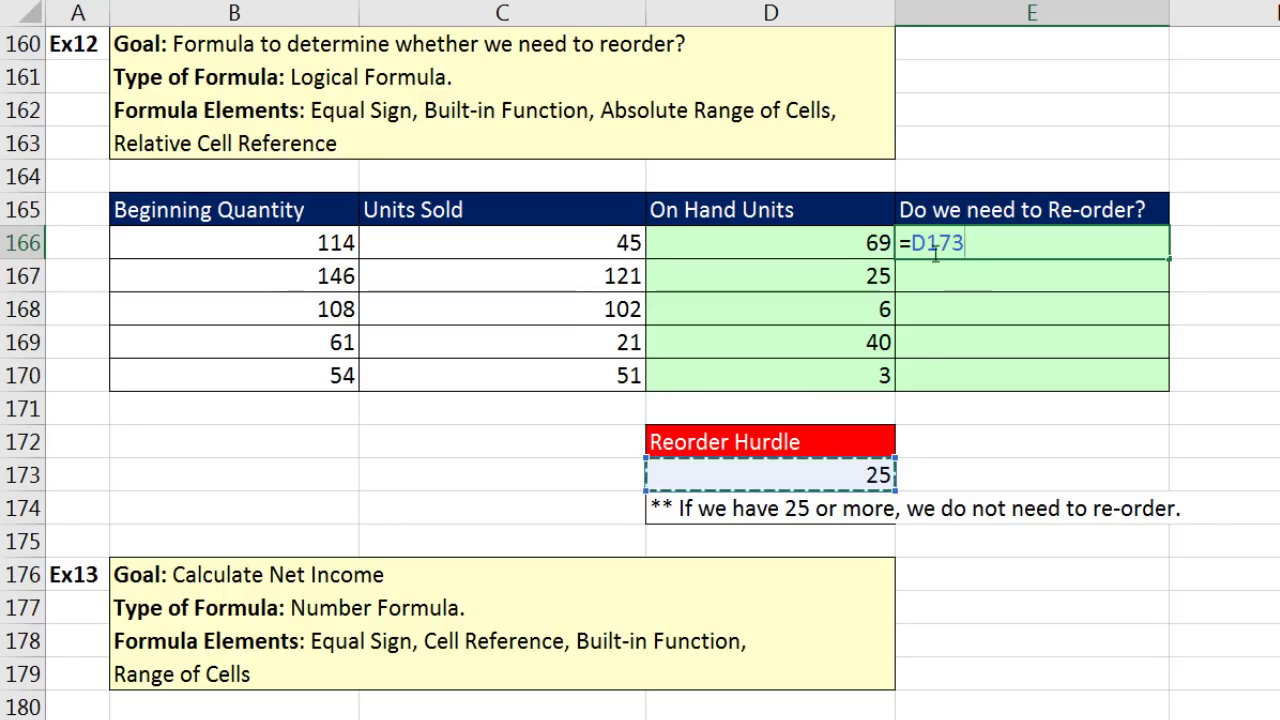
pyautogui.press('F4')
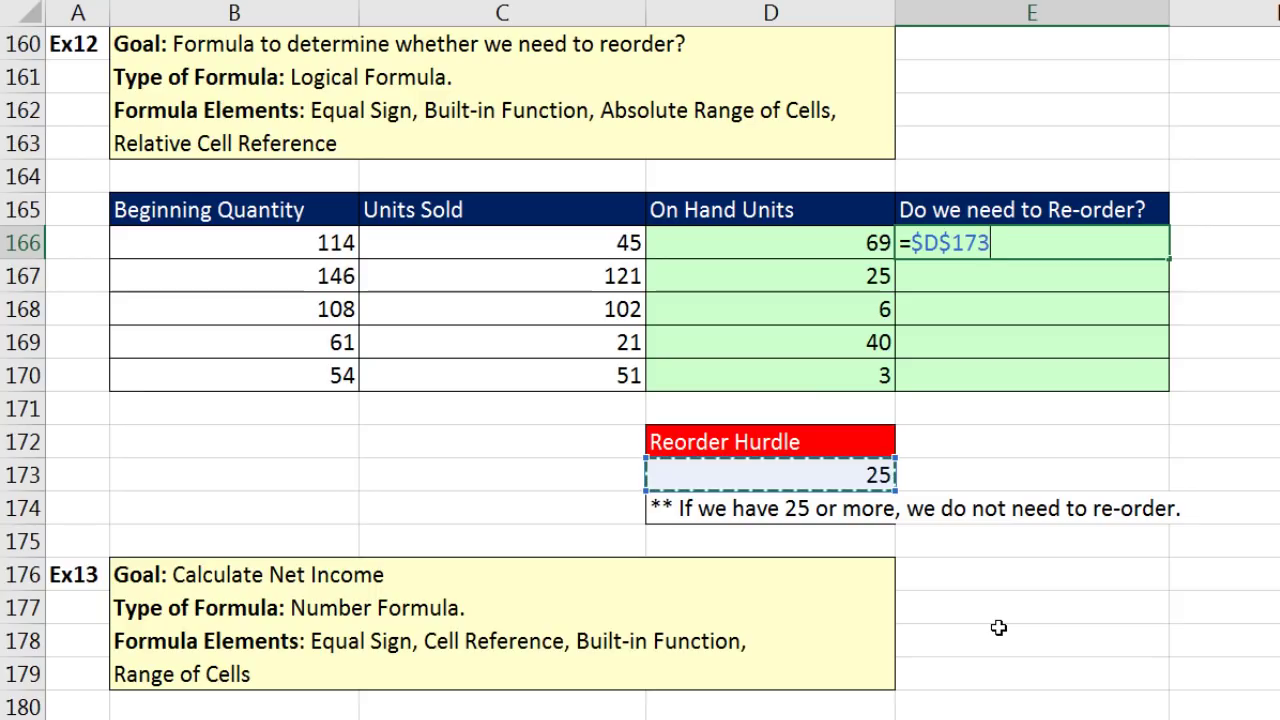
pyautogui.write('>')
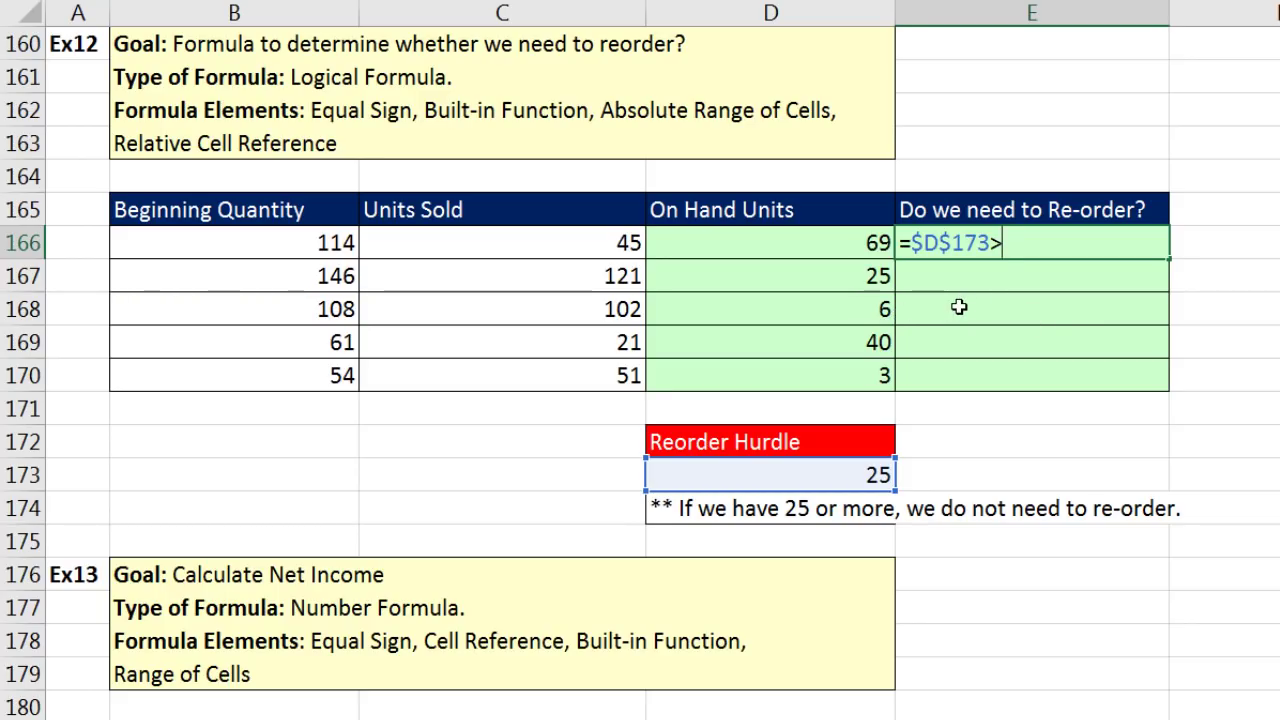
pyautogui.click(289, 243)
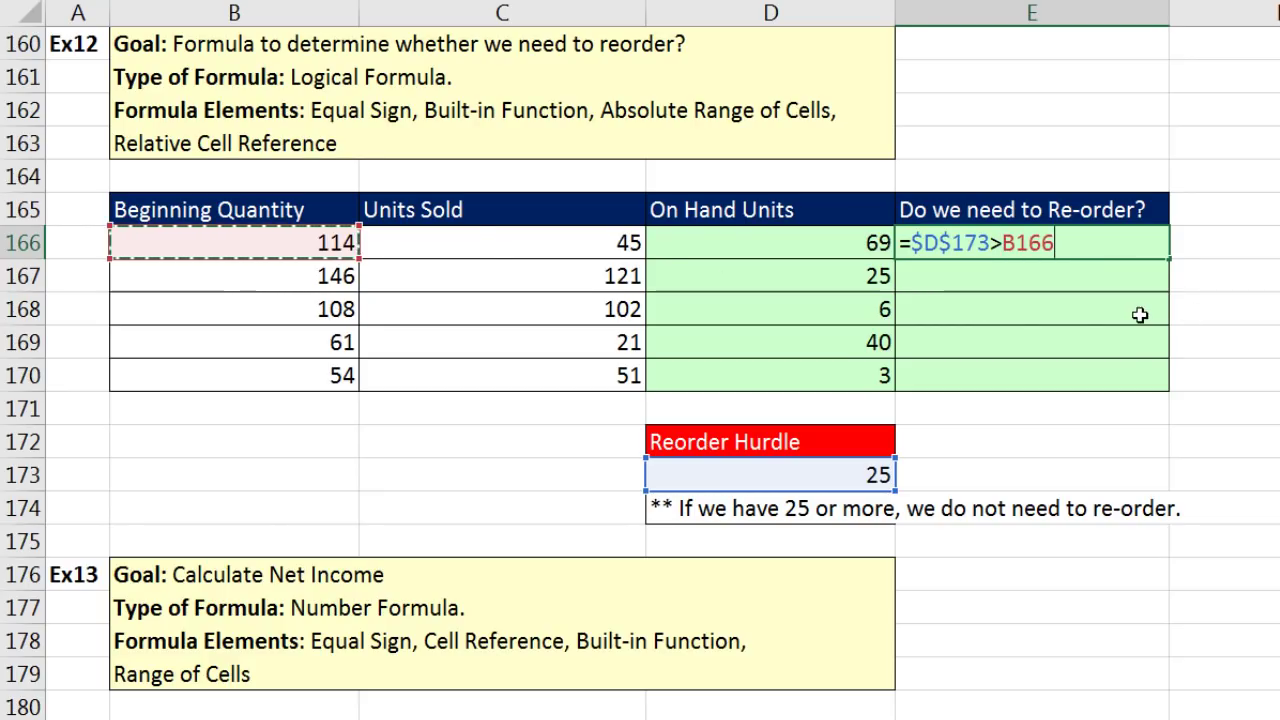
pyautogui.write('-')
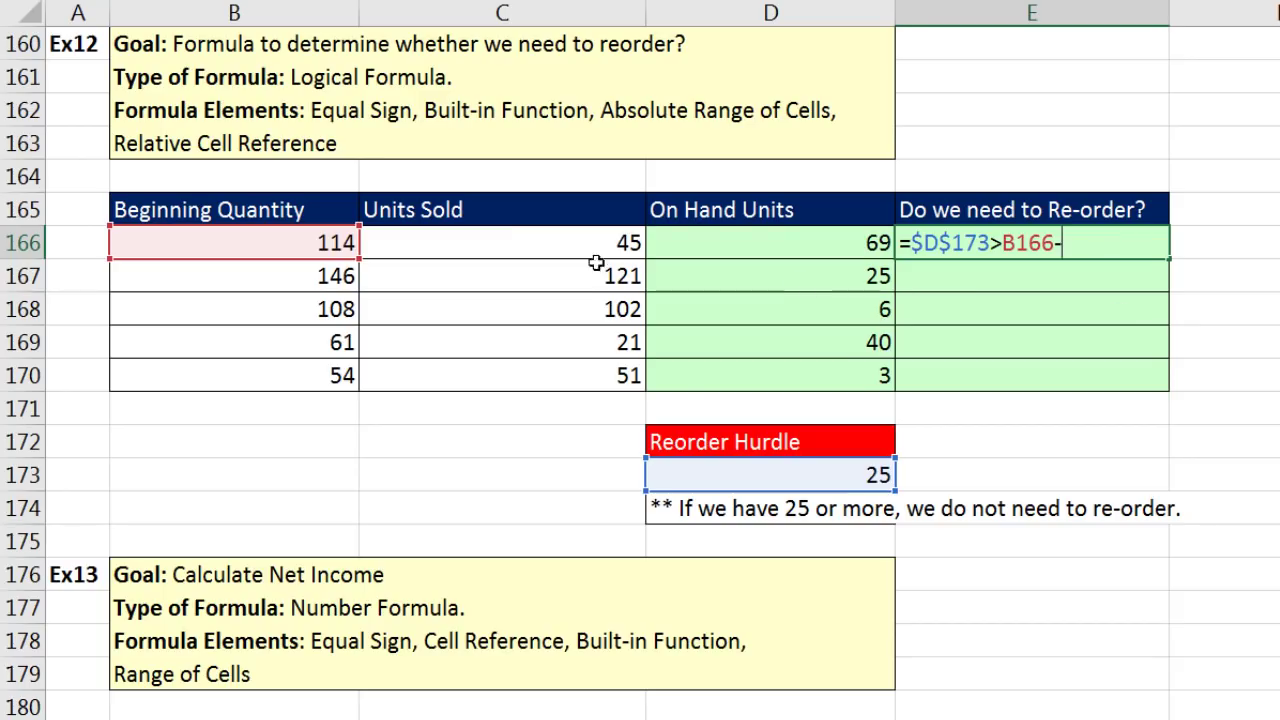
pyautogui.click(529, 240)
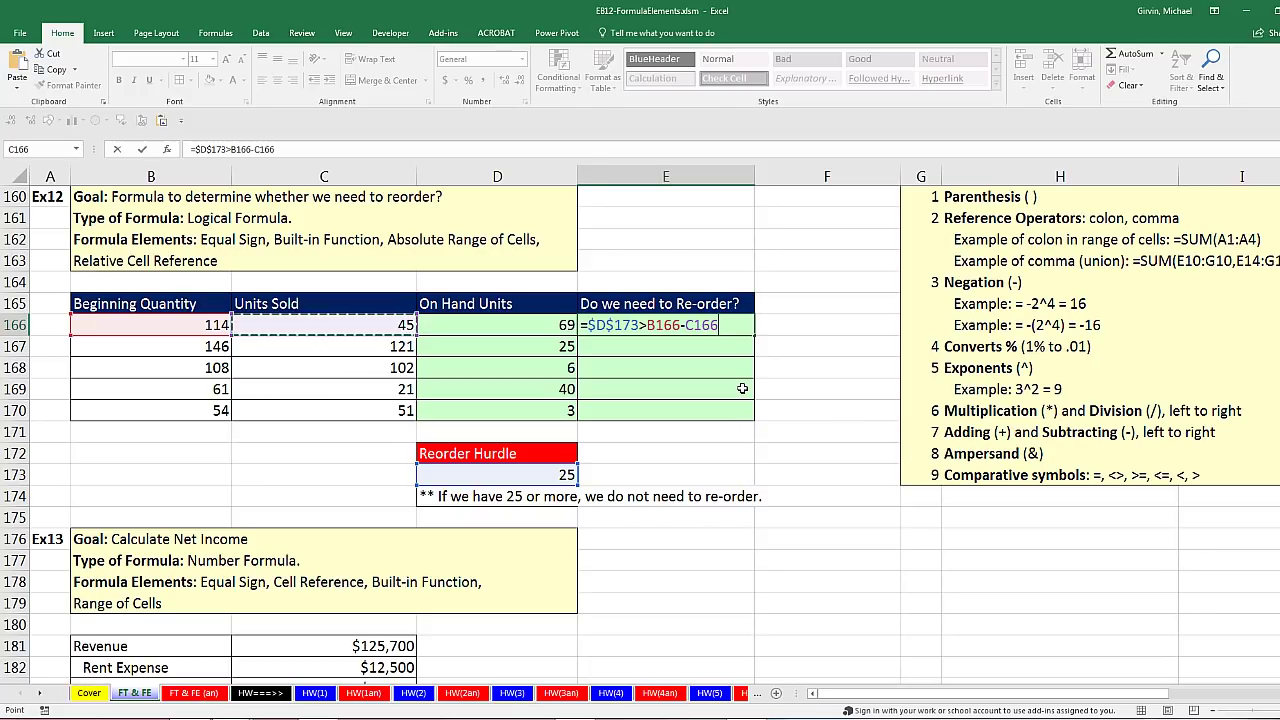
pyautogui.hotkey('ctrl', 'Return')
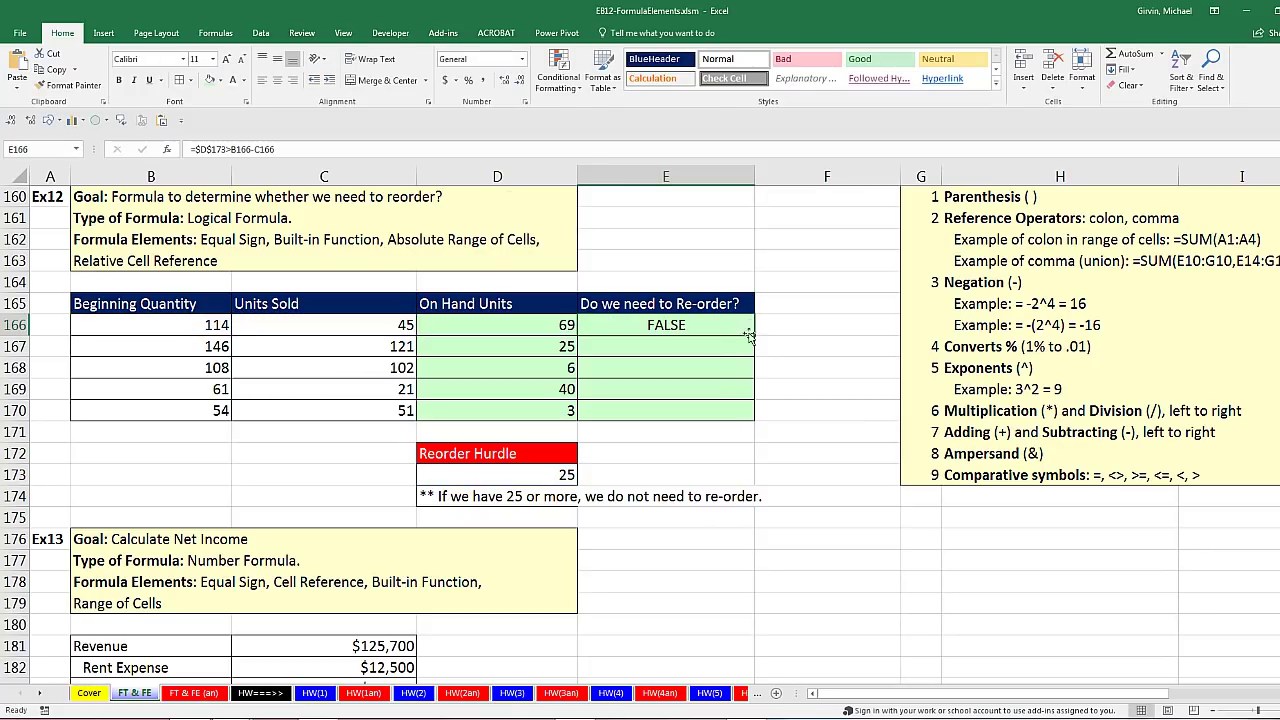
# Fill the reorder test from E166 down to E170 and check the cell references in the last formula.
pyautogui.doubleClick(752, 335)
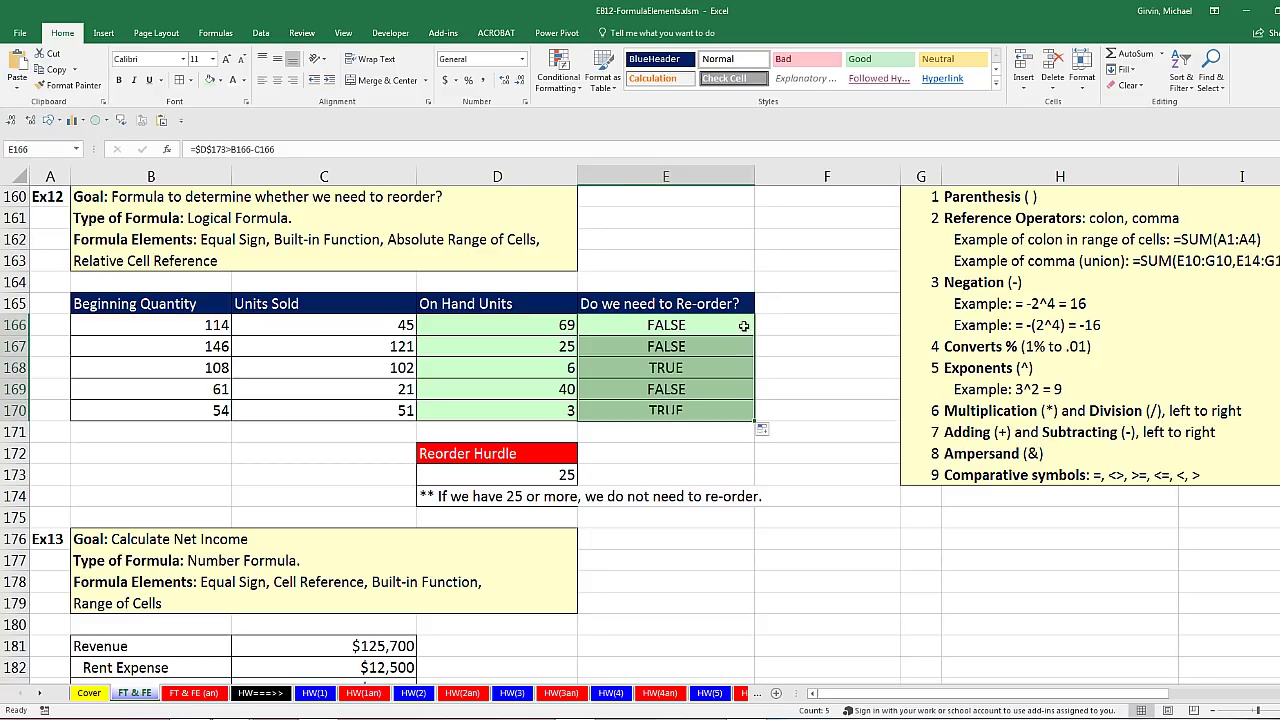
pyautogui.click(688, 368)
pyautogui.click(636, 410)
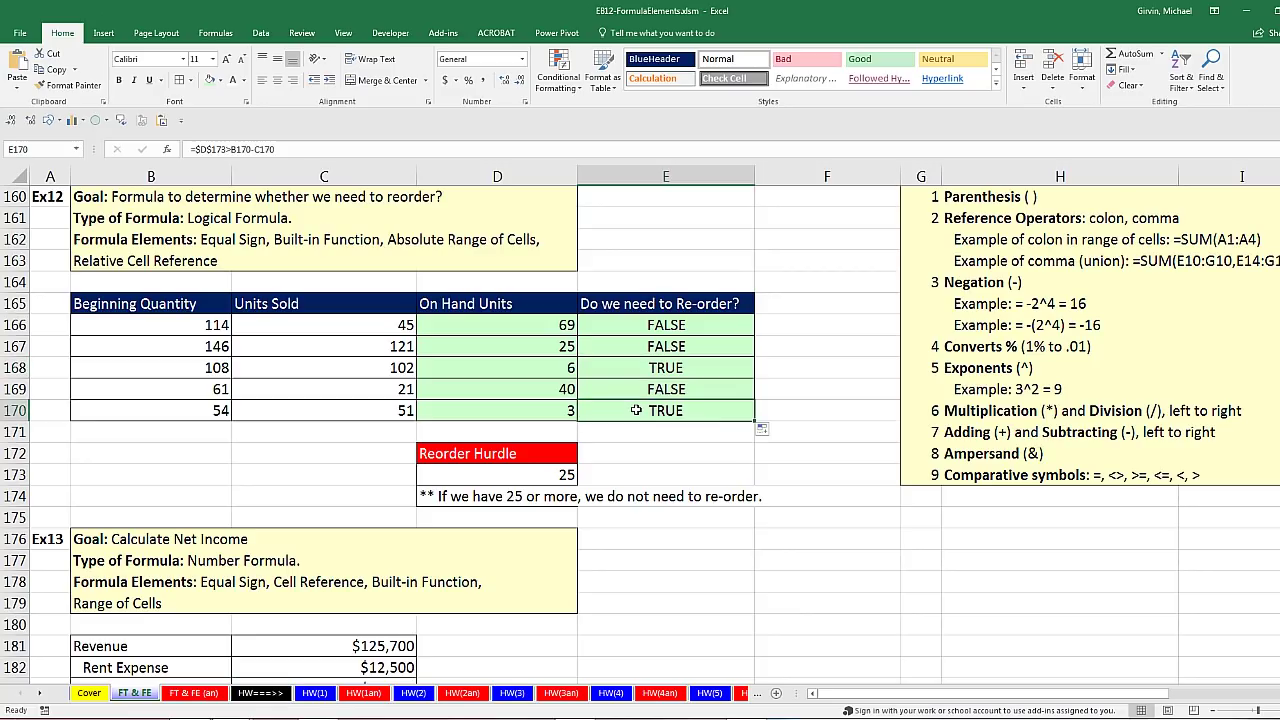
pyautogui.press('F2')
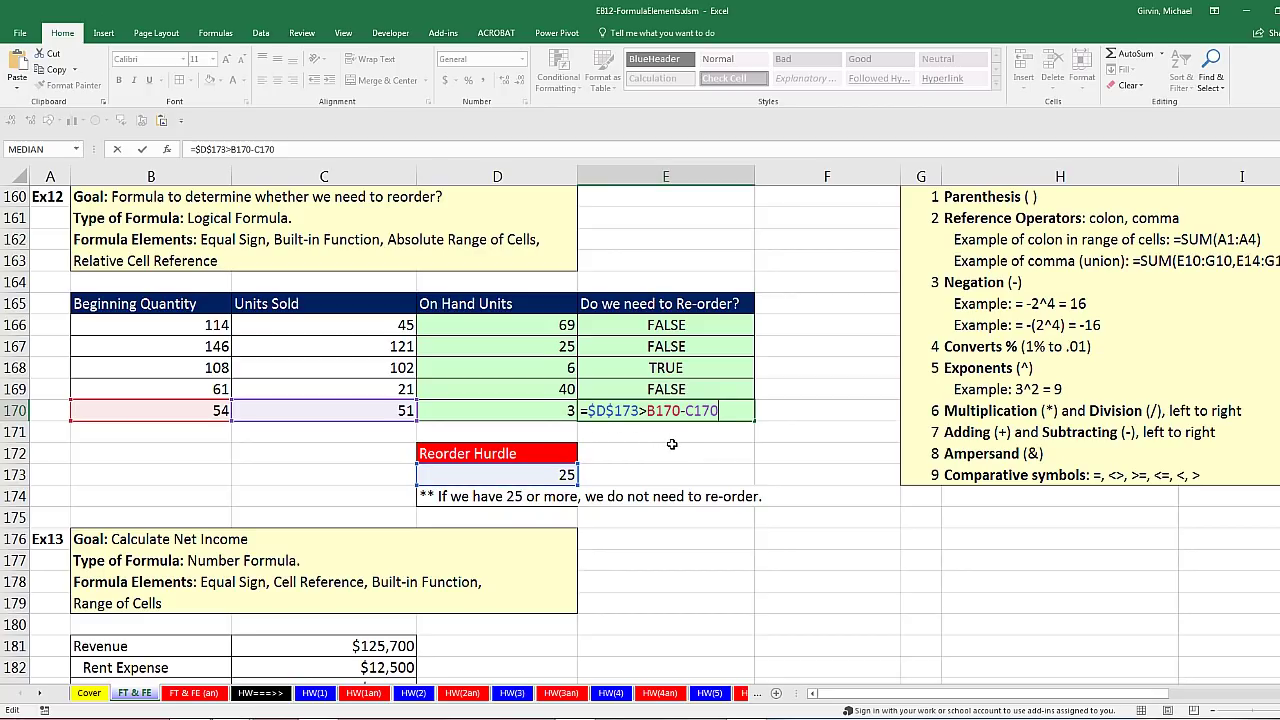
pyautogui.press('Escape')
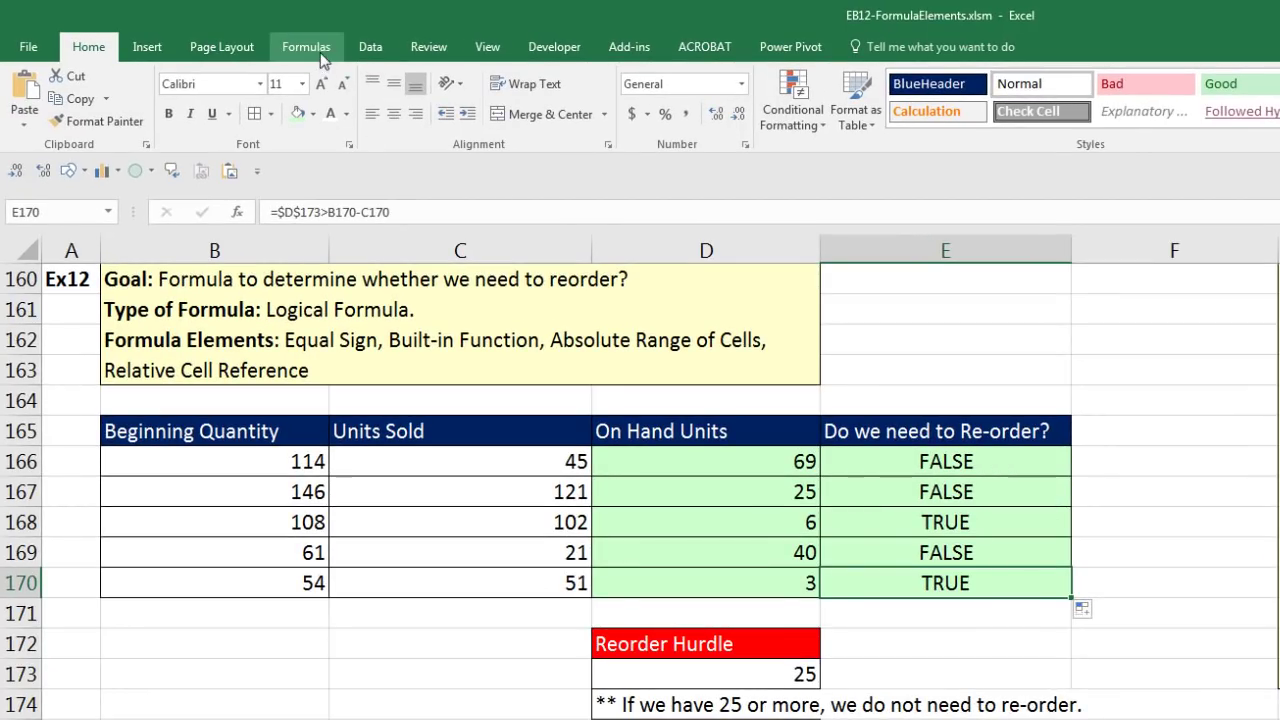
# Step through the calculation of E170 with Evaluate Formula until the final result, and close the evaluation.
pyautogui.click(322, 58)
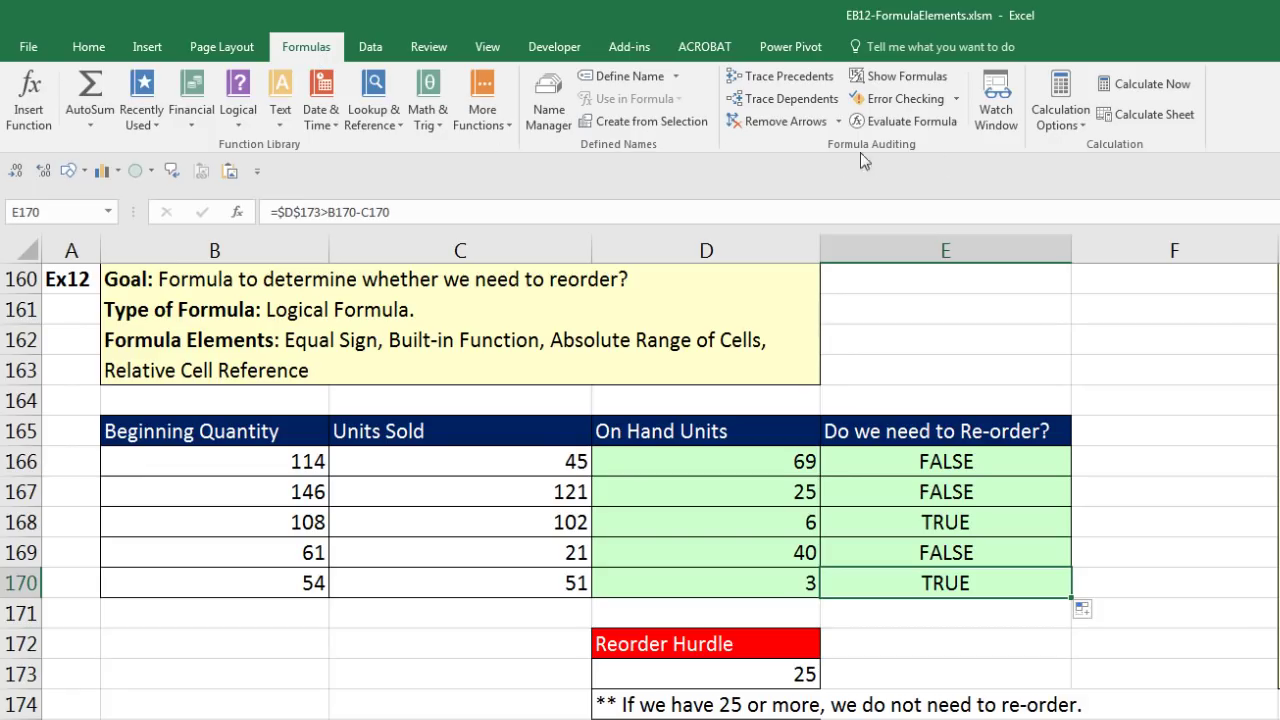
pyautogui.click(928, 125)
pyautogui.moveTo(1205, 382); pyautogui.dragTo(900, 634)
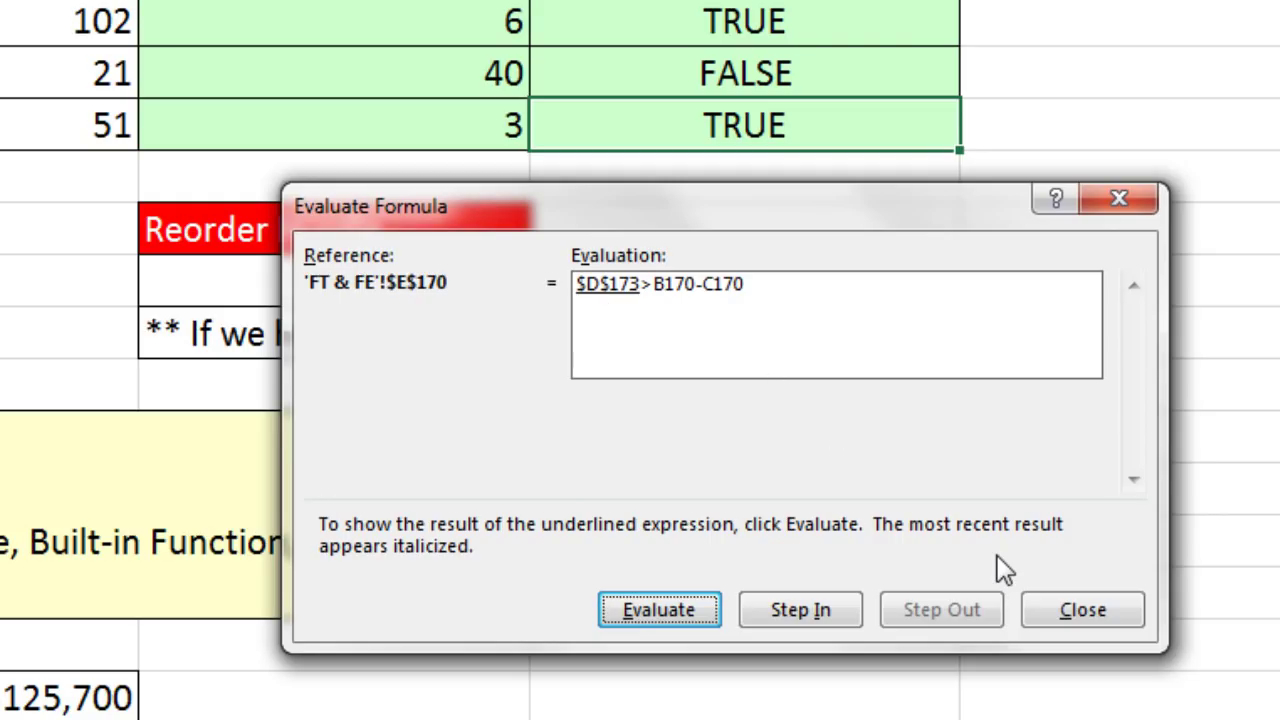
pyautogui.press('Return')
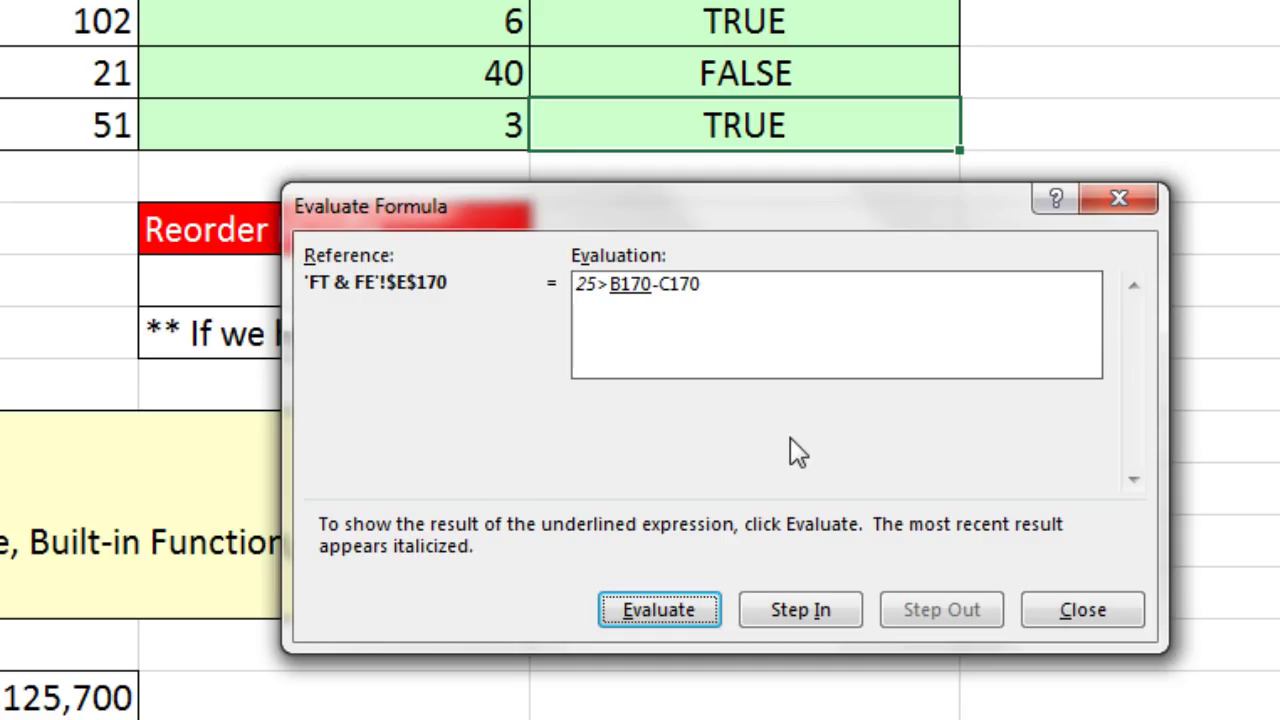
pyautogui.press('Return')
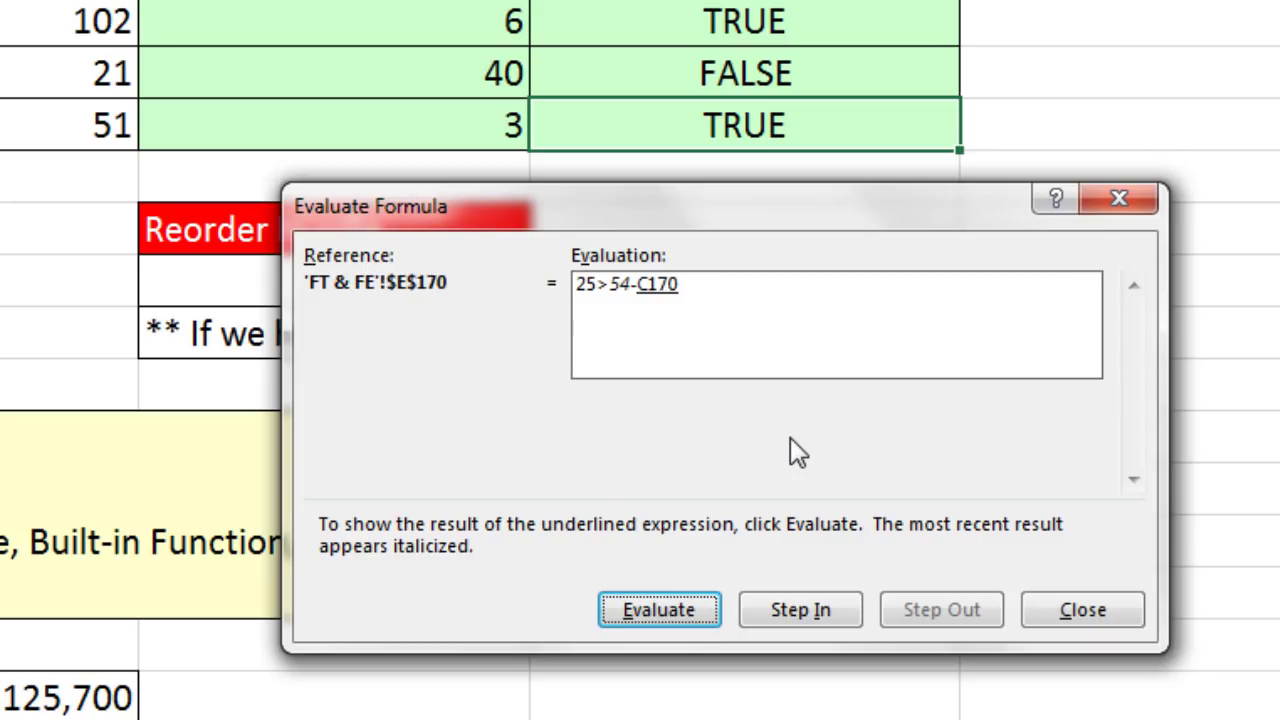
pyautogui.press('Return')
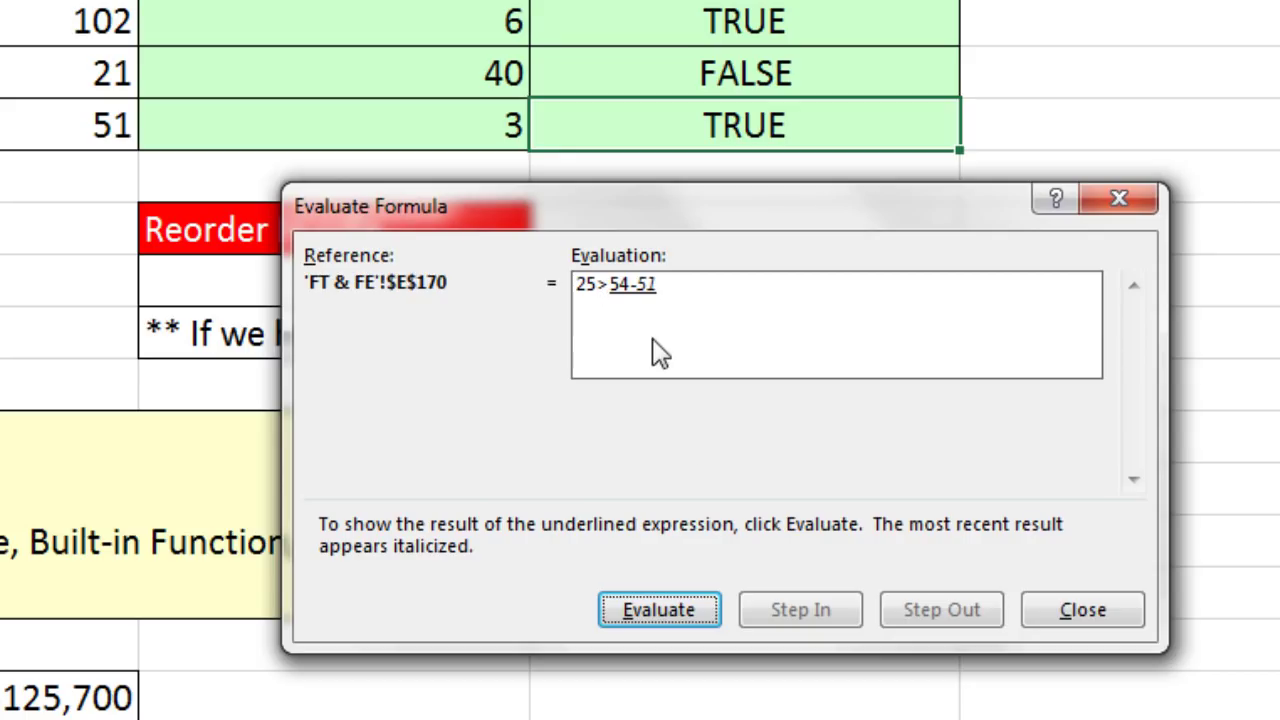
pyautogui.press('Return')
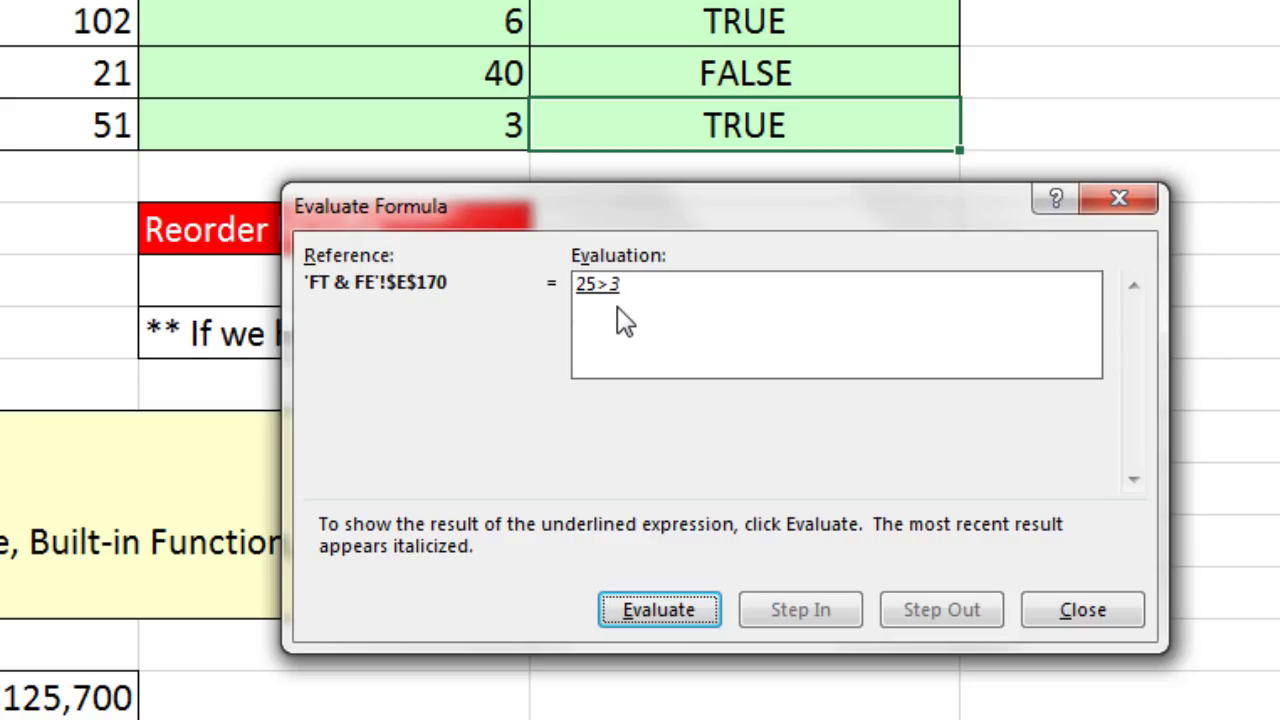
pyautogui.press('Return')
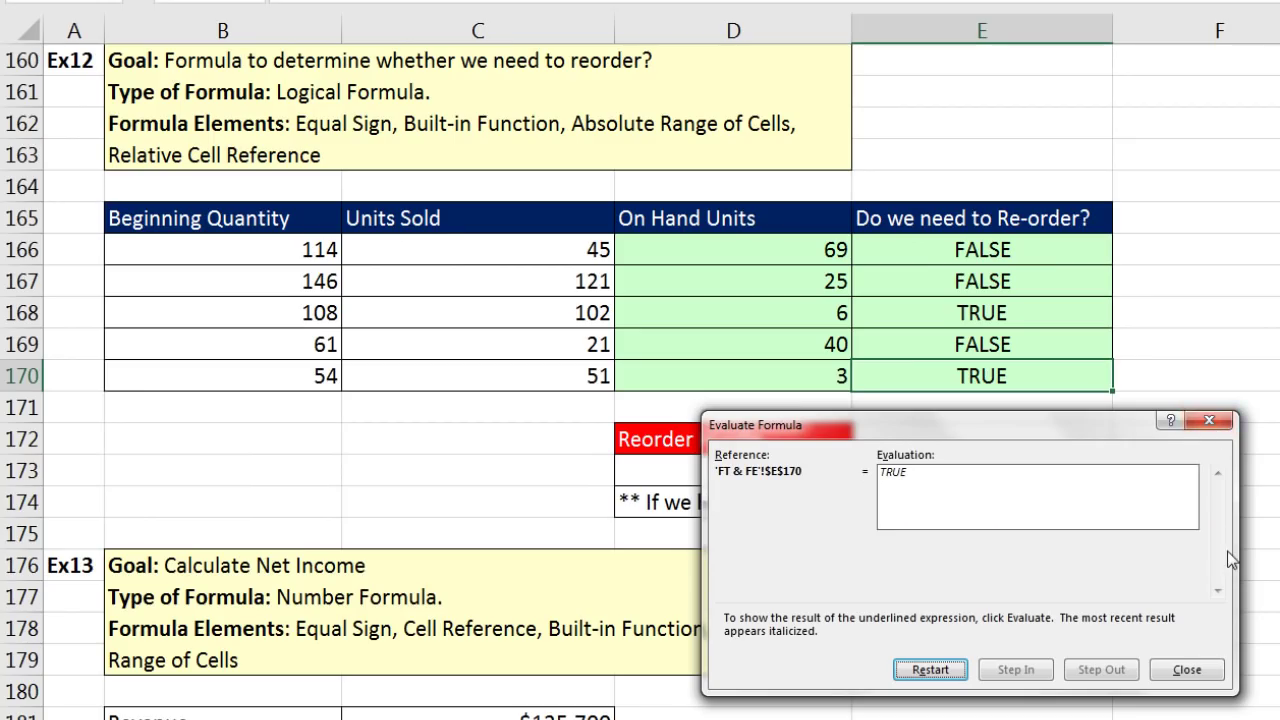
pyautogui.click(1214, 427)
# Review the reorder formula in E170 in edit mode and leave the cell.
pyautogui.press('F2')
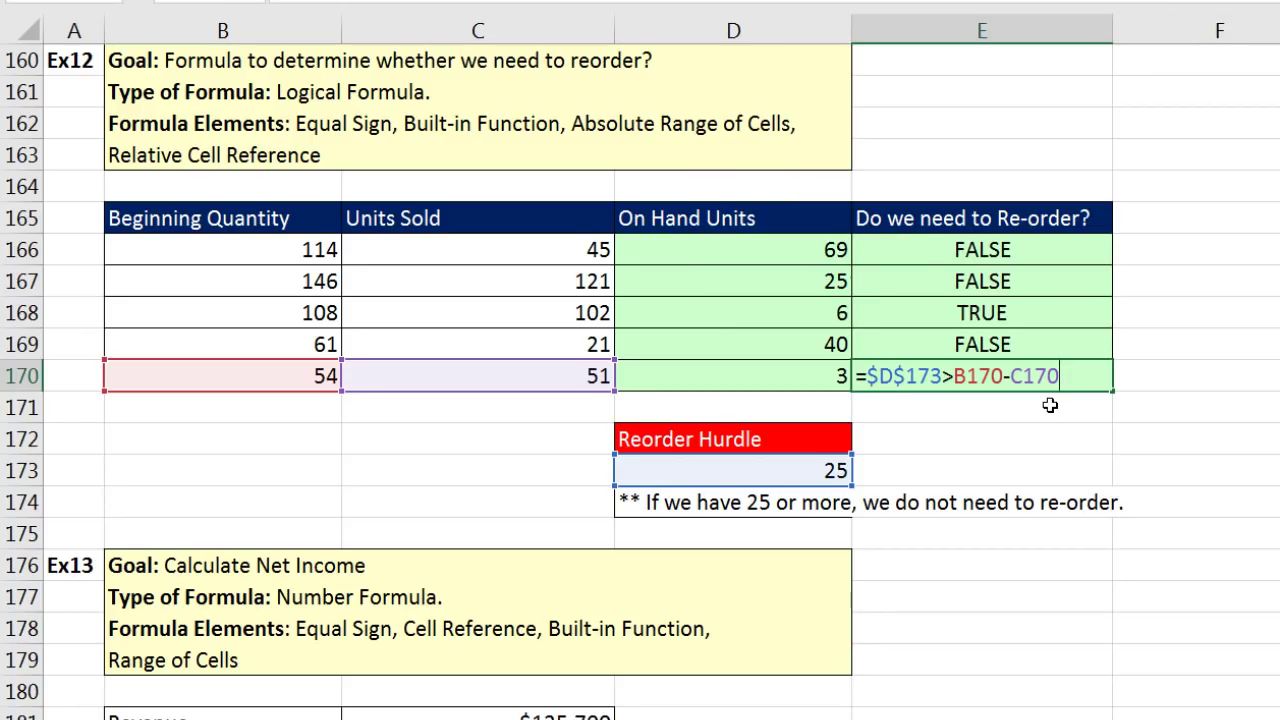
pyautogui.press('Return')
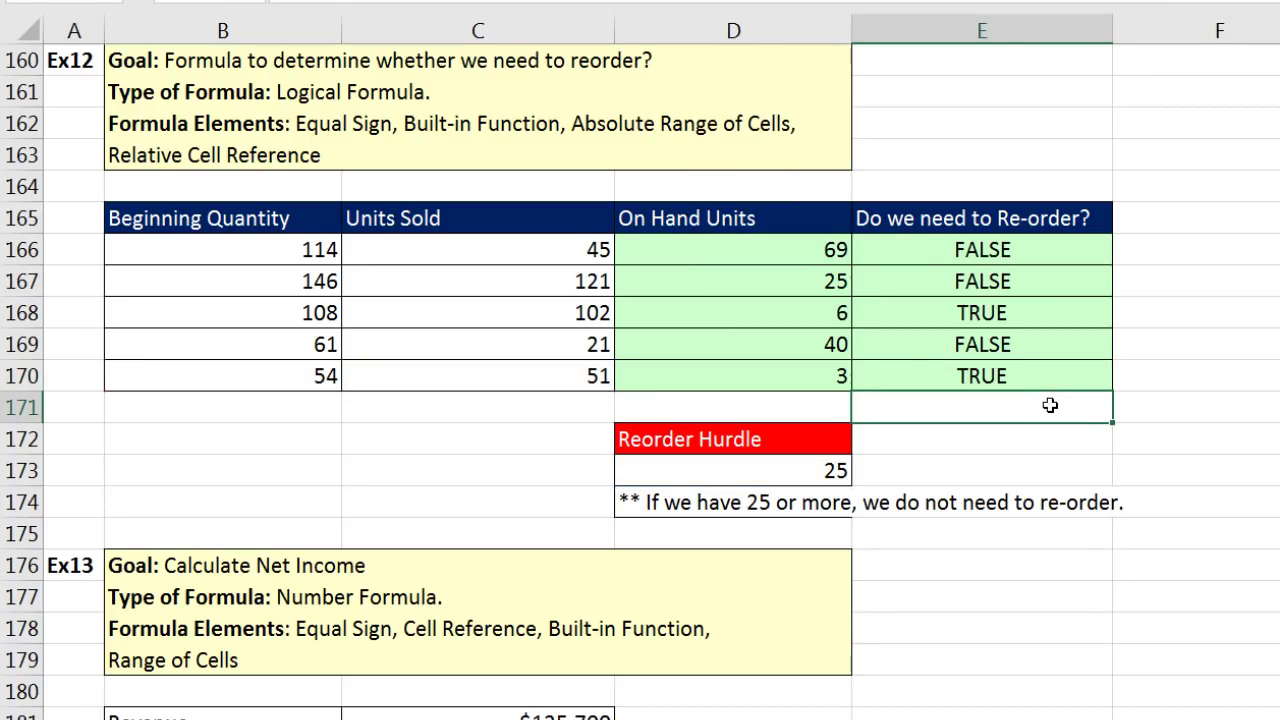
# For Ex13, enter =C181-SUM(C182:C185) in C186 to calculate net income, and return to cell A1 of the sheet.
pyautogui.scroll(-5, 1070, 406)
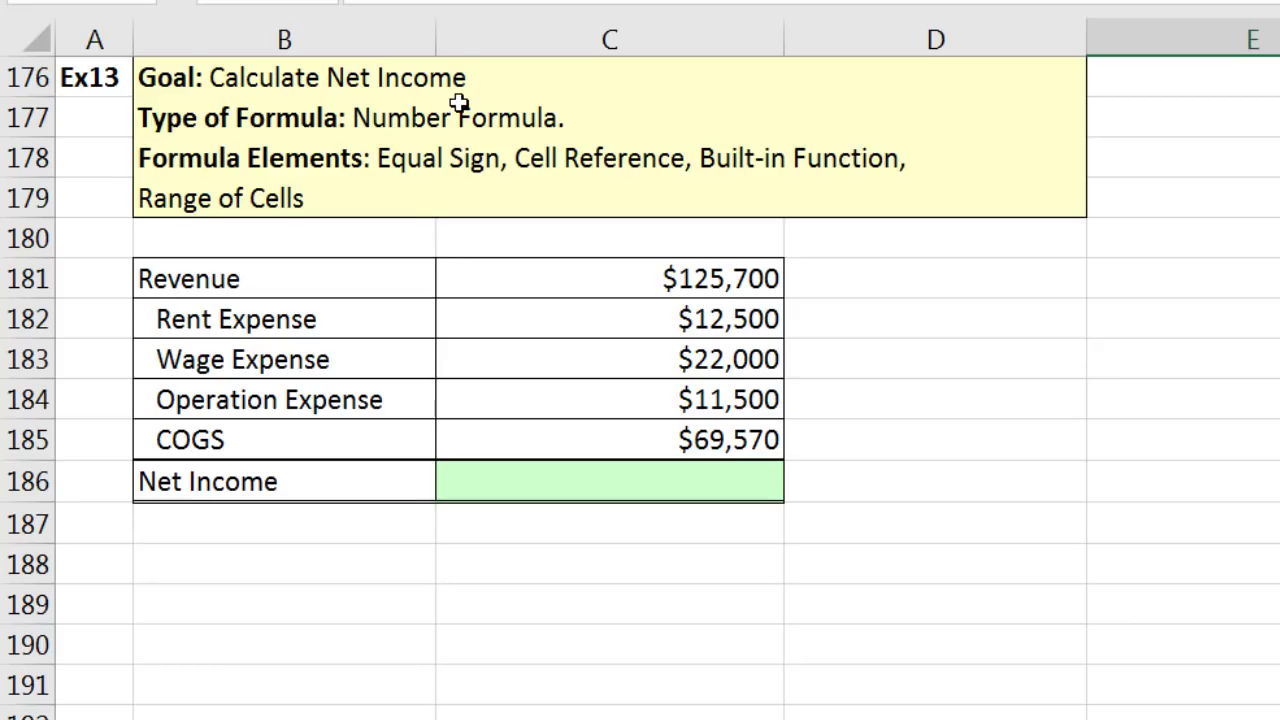
pyautogui.click(663, 484)
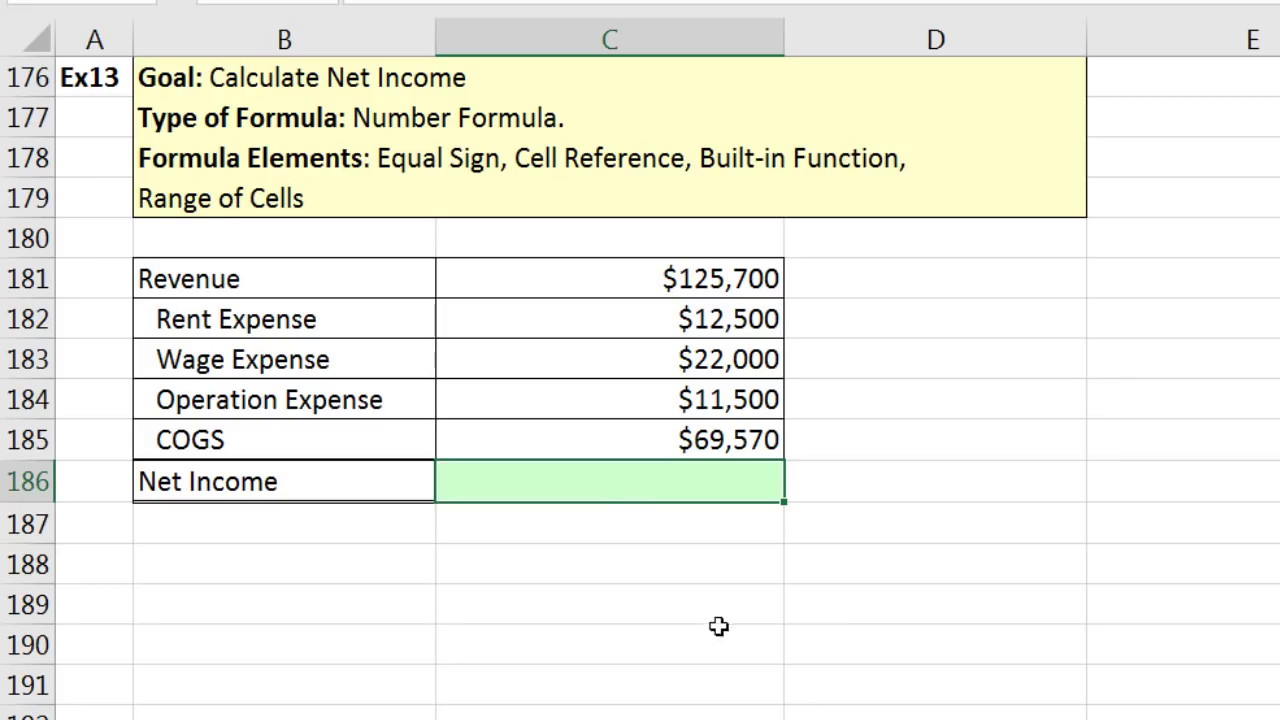
pyautogui.write('=')
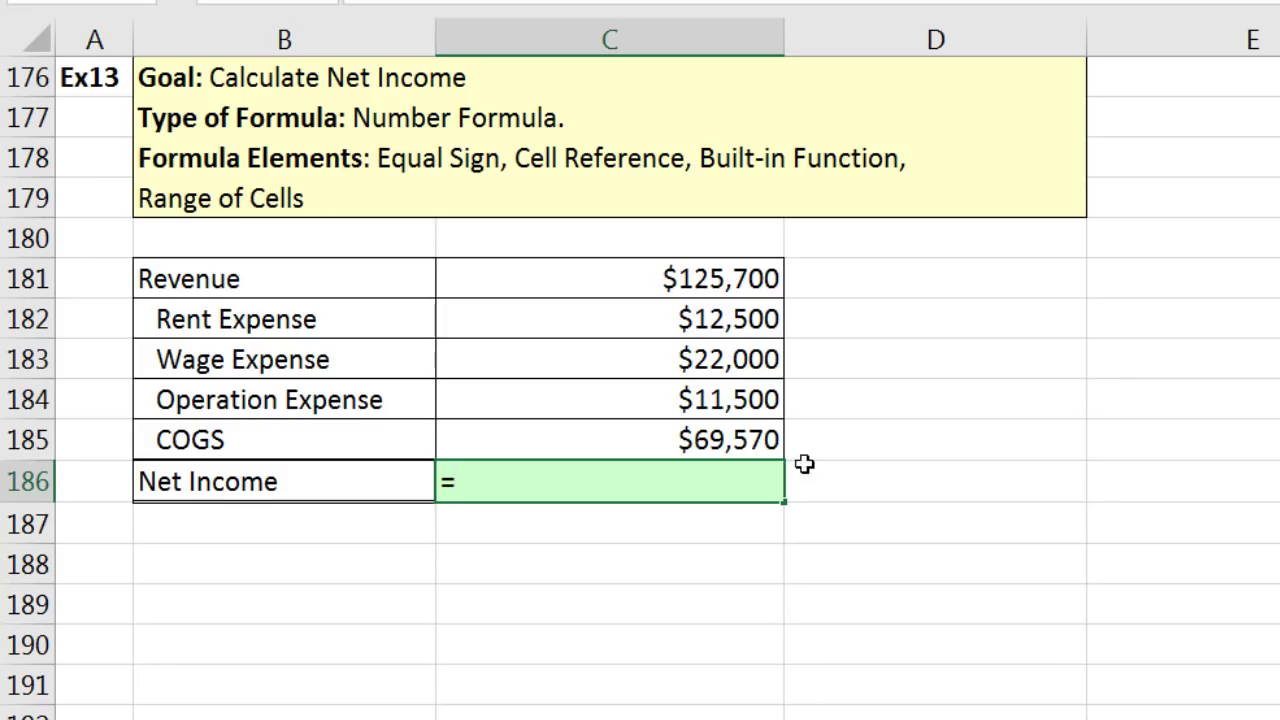
pyautogui.click(703, 285)
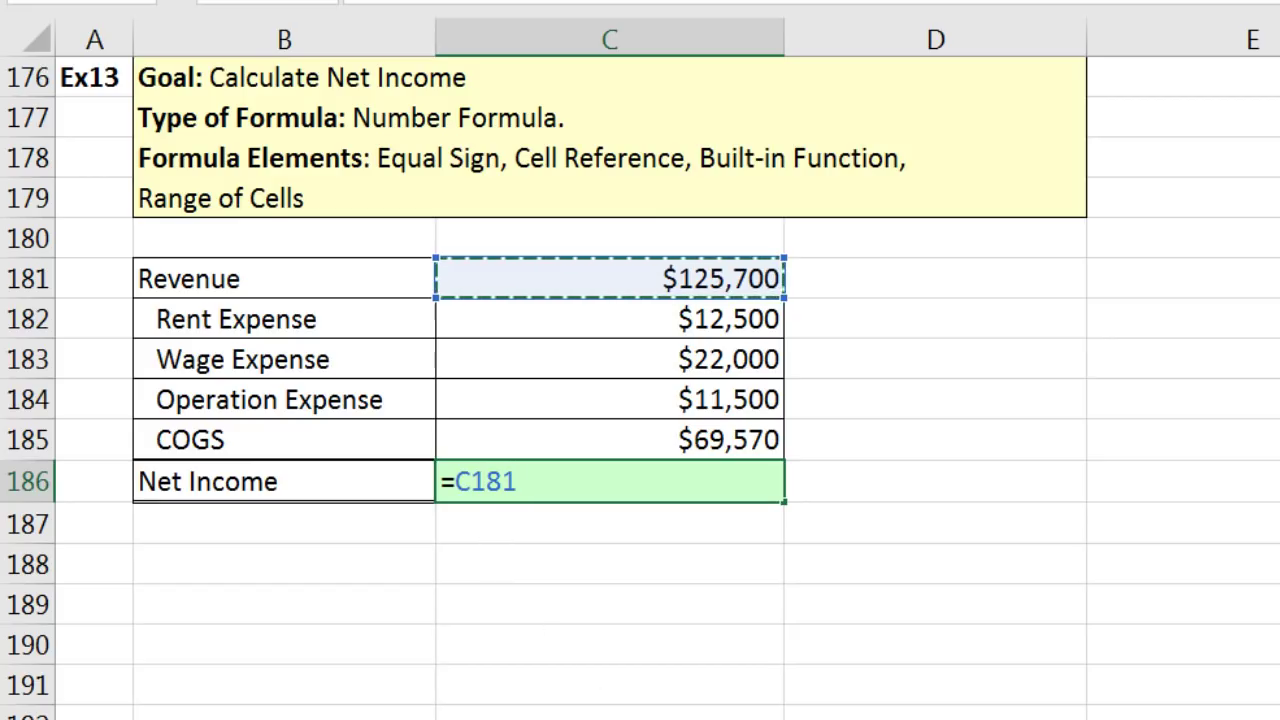
pyautogui.write('-')
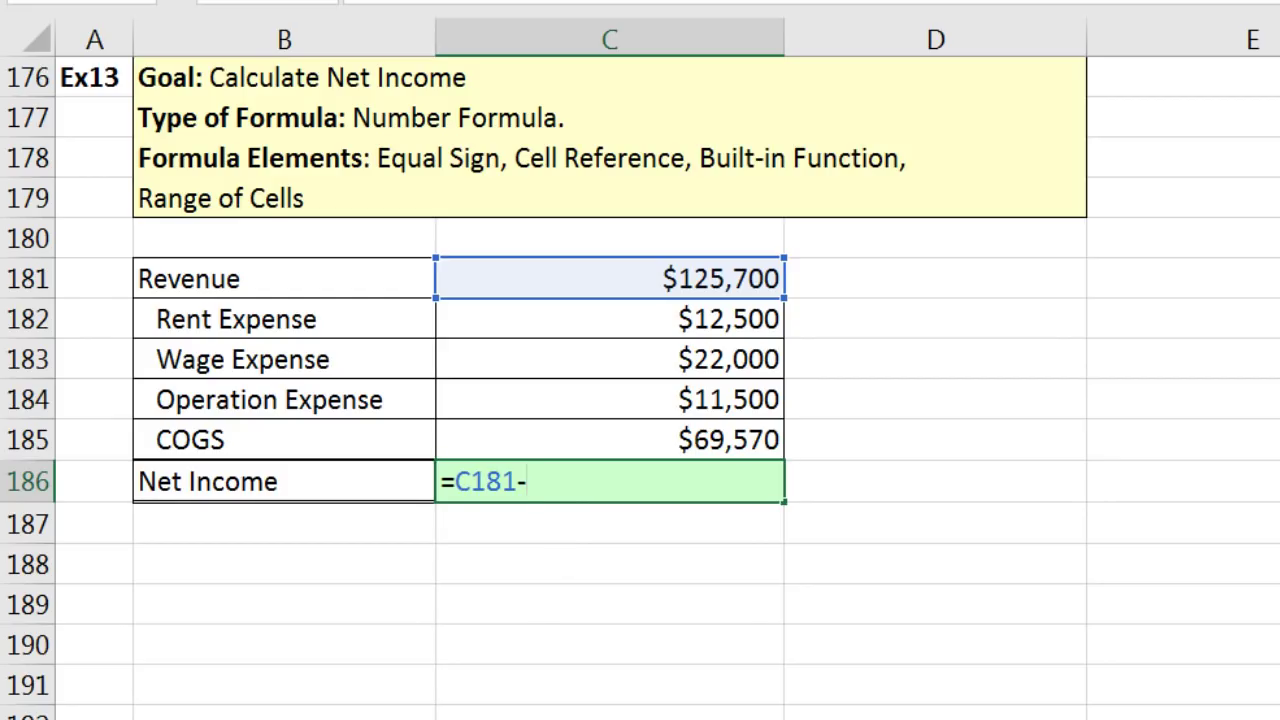
pyautogui.write('sum')
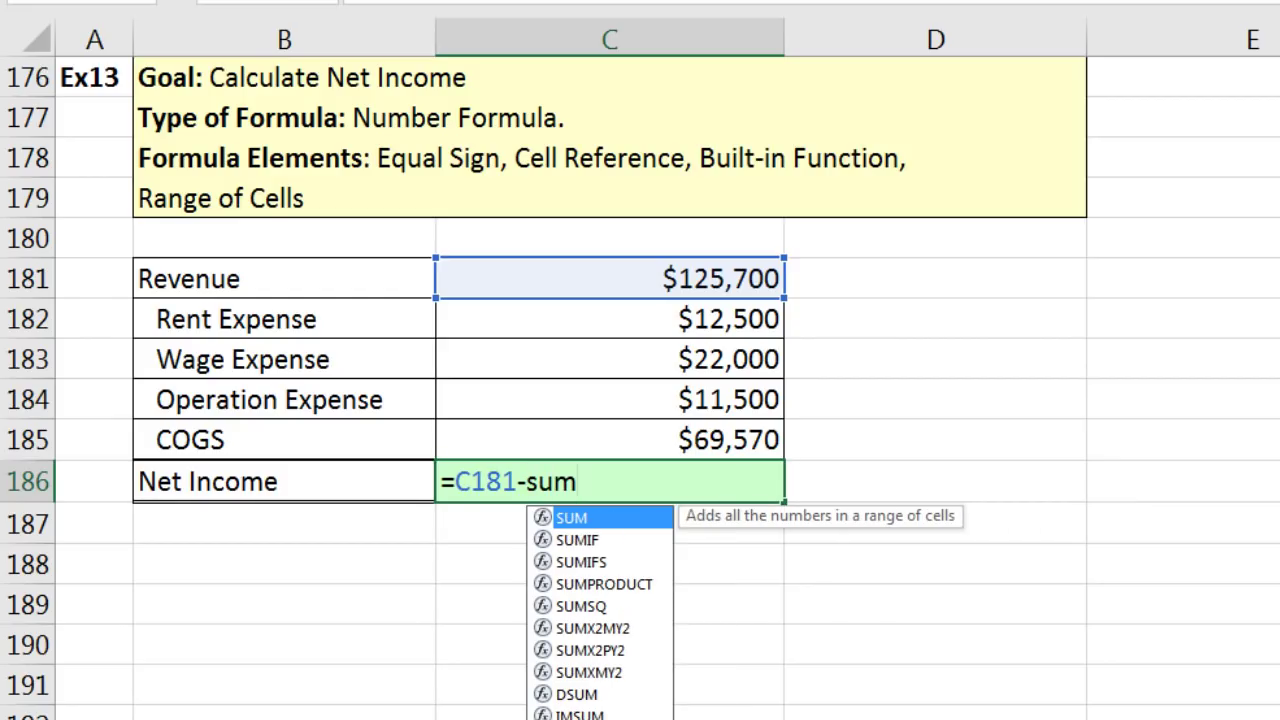
pyautogui.press('Tab')
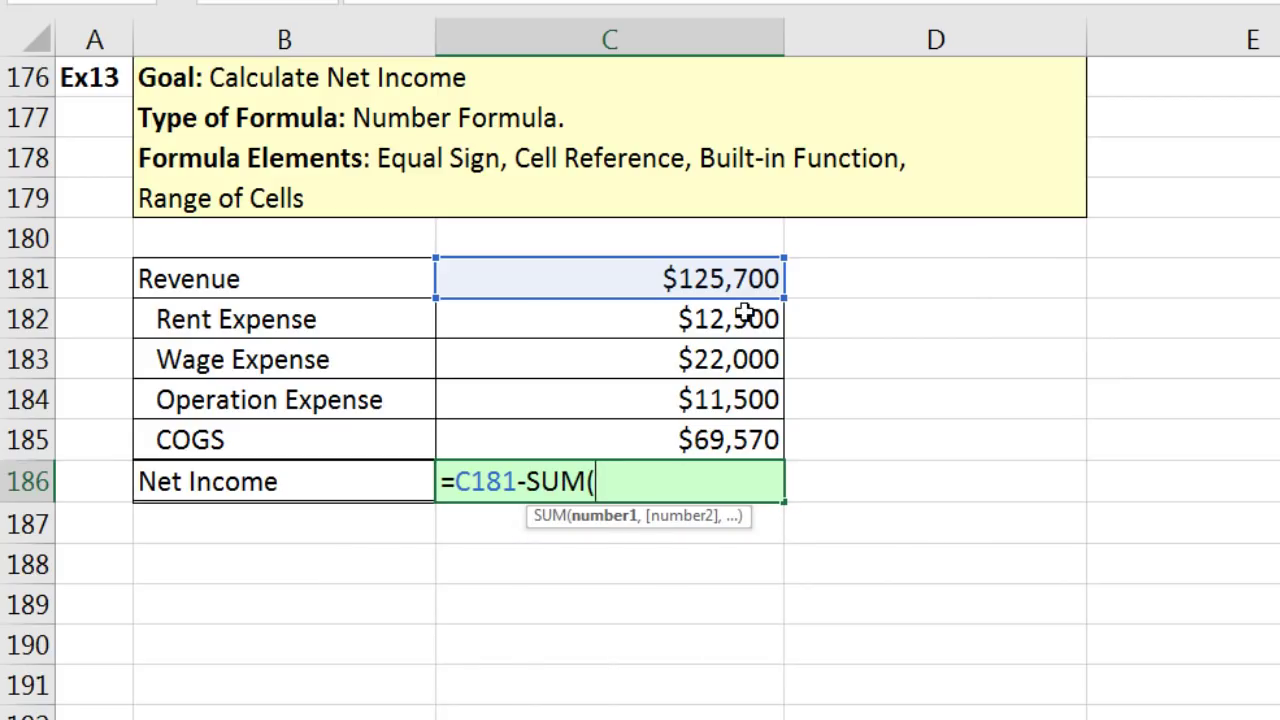
pyautogui.moveTo(723, 314); pyautogui.dragTo(717, 423)
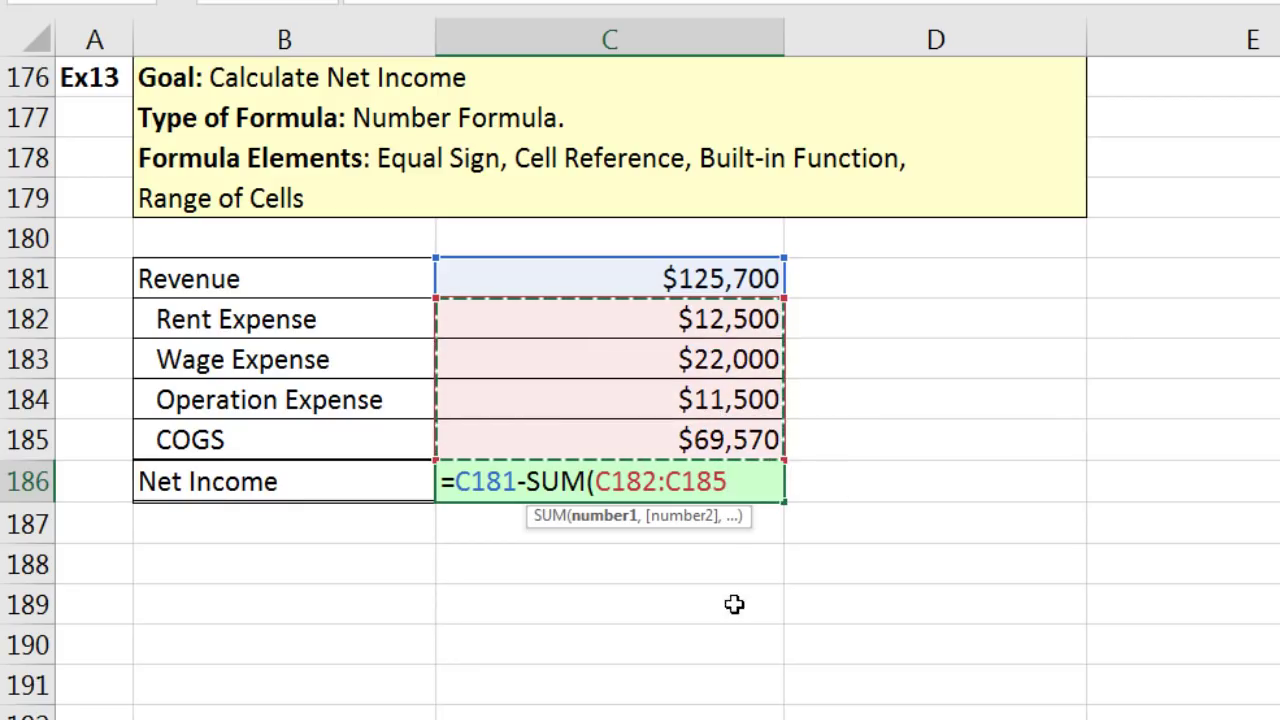
pyautogui.write(')')
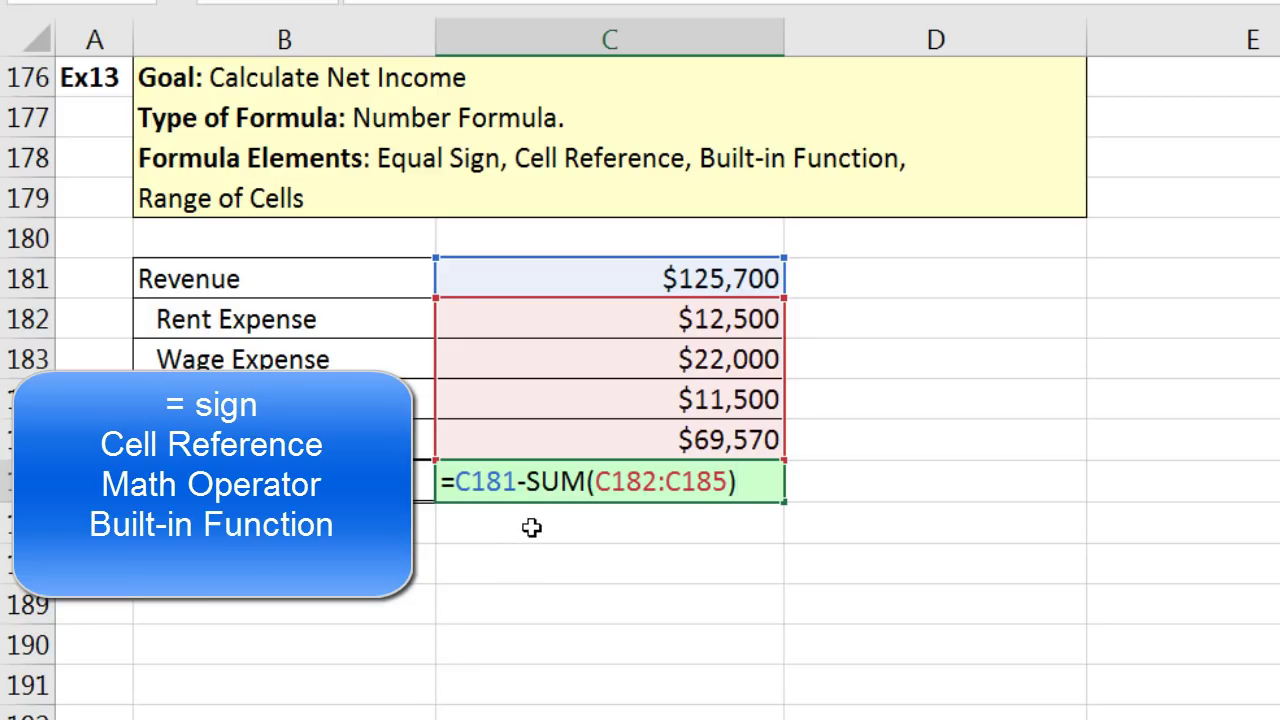
pyautogui.click(597, 482)
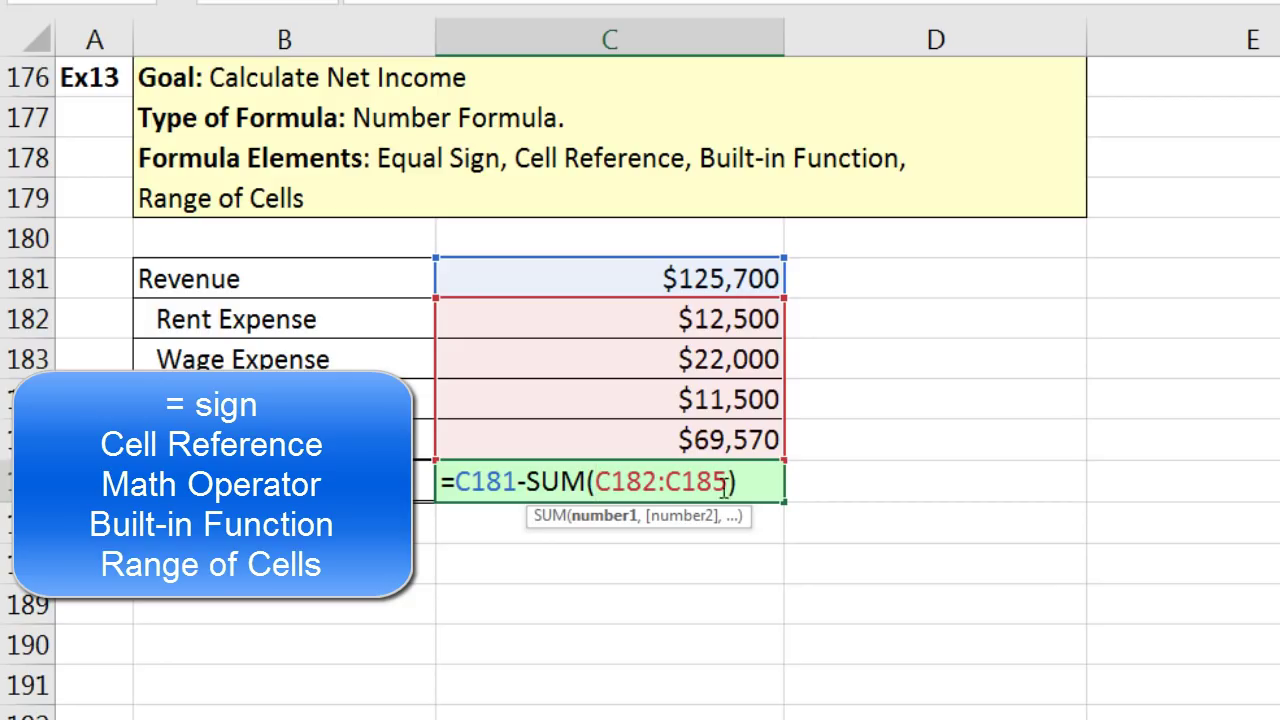
pyautogui.press('Return')
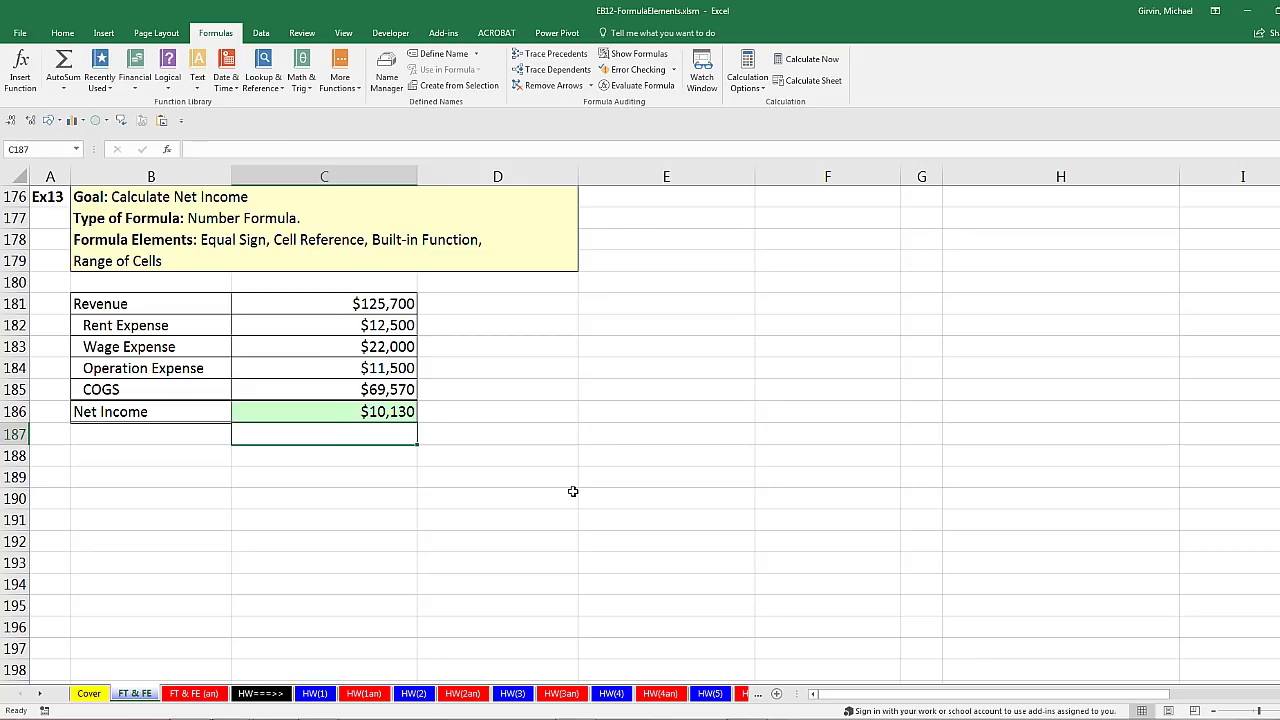
pyautogui.hotkey('ctrl', 'Home')
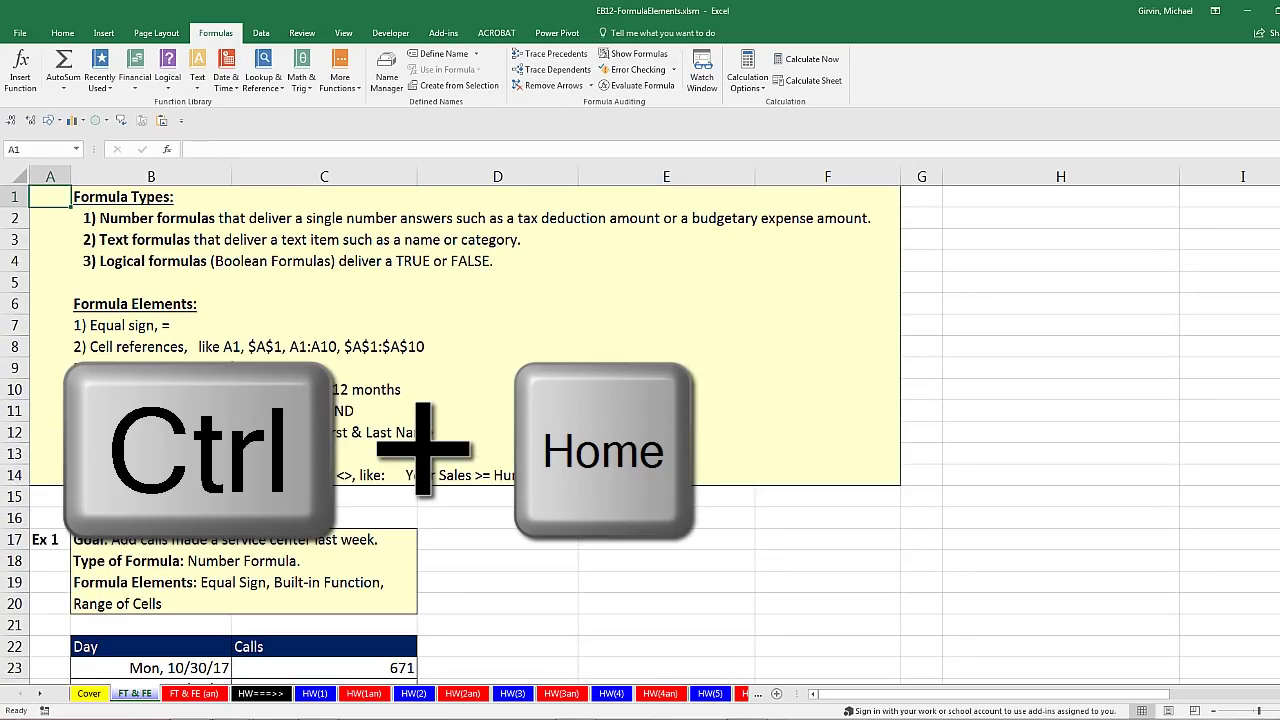